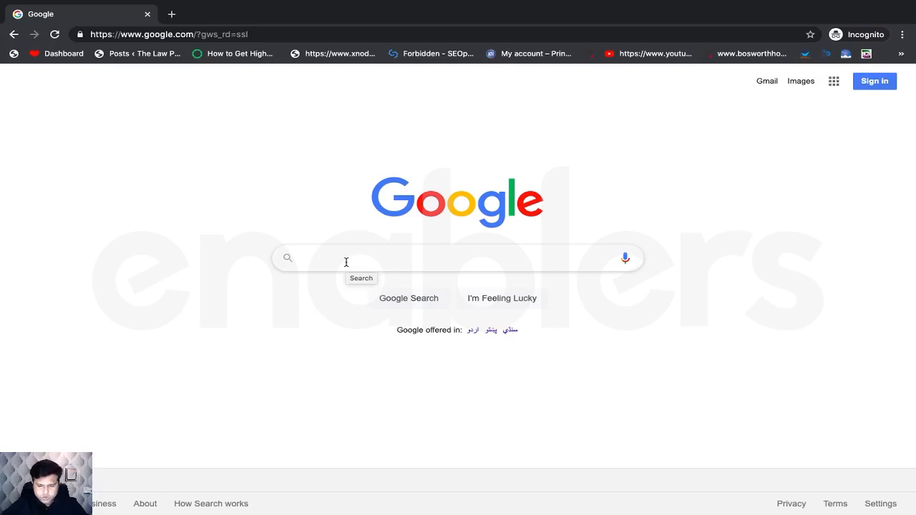
- Search Google for 'google adwords keyword planner' using the suggested query
click(360, 262)
text(Goo)
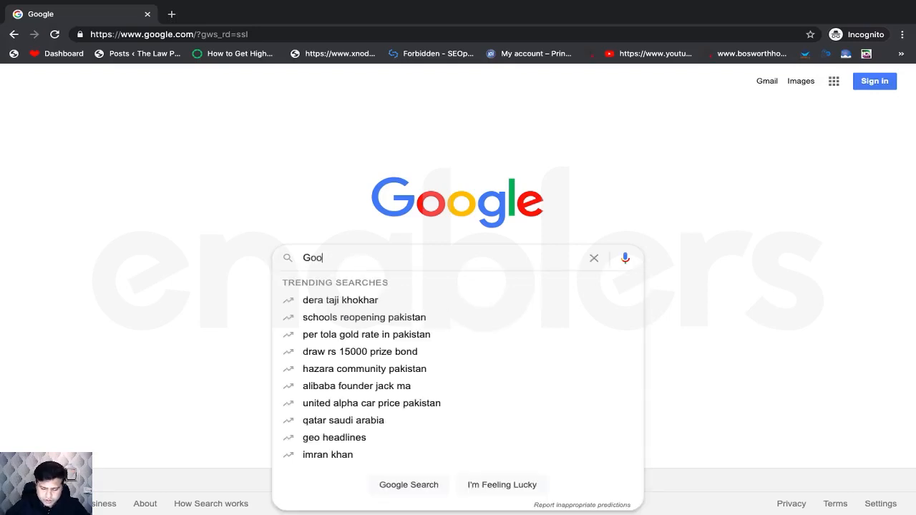
text(gle Adw)
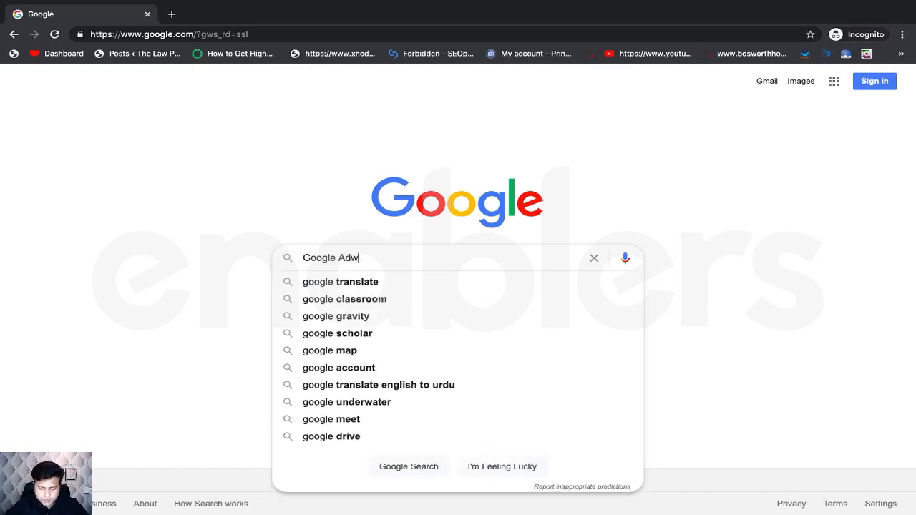
text(ords Ke)
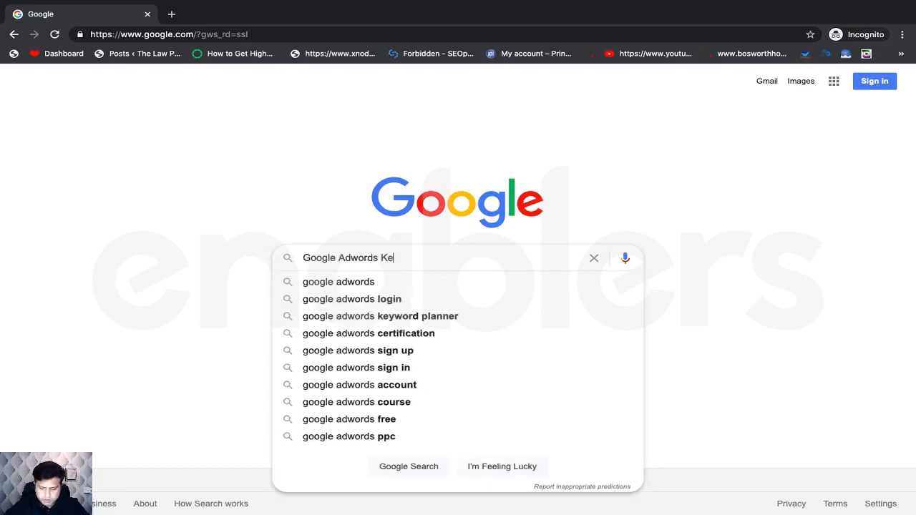
text(ywo)
key(Down)
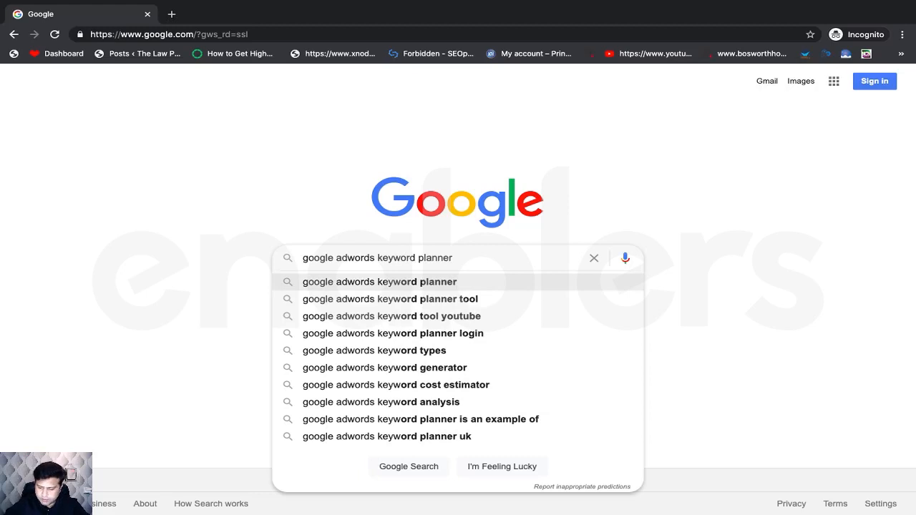
key(Return)
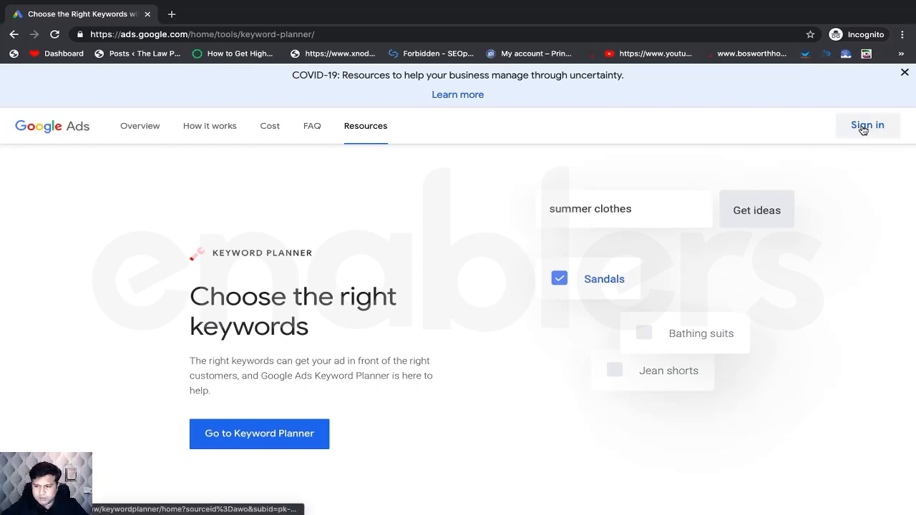
- Sign in to Google Ads with the saved account e-mail and the account password
click(863, 129)
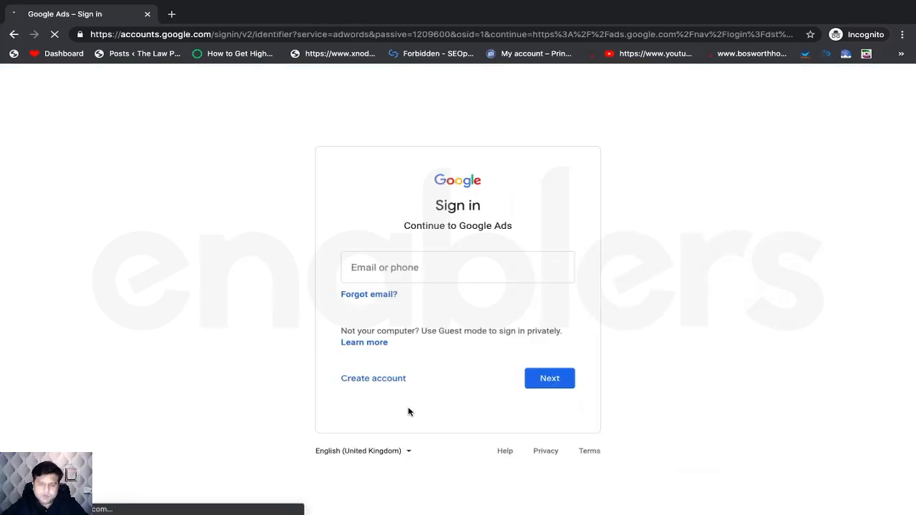
click(405, 271)
key(ctrl+v)
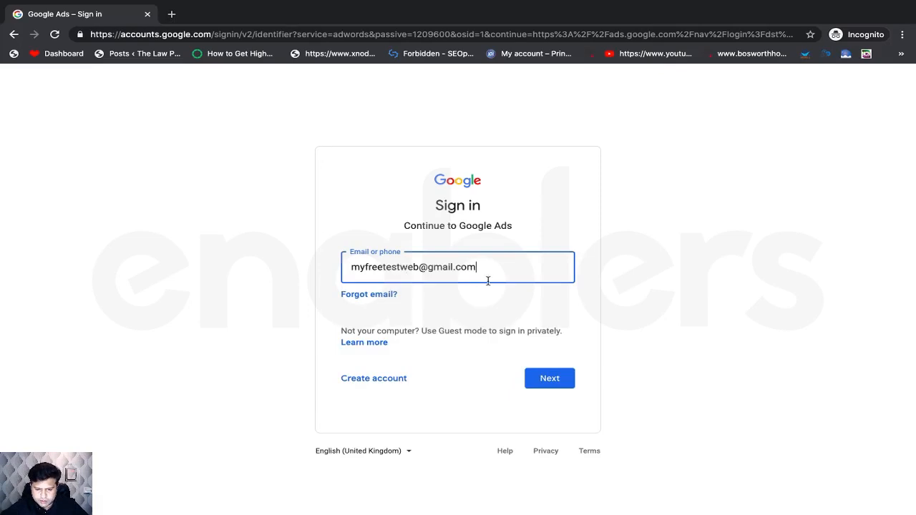
click(549, 383)
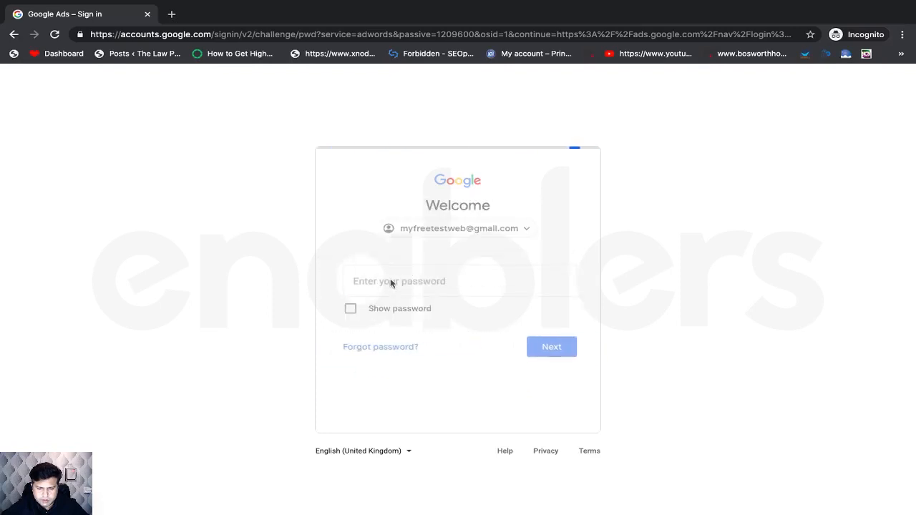
click(391, 281)
text(********)
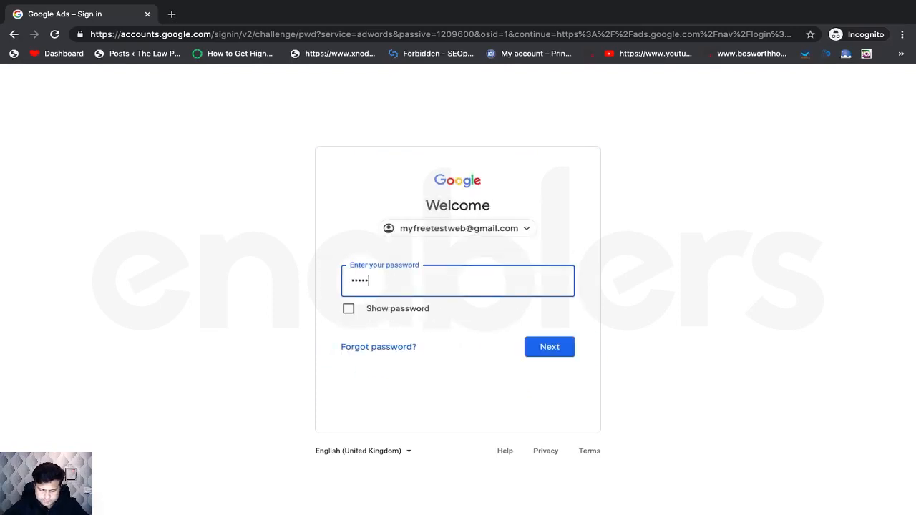
text(******)
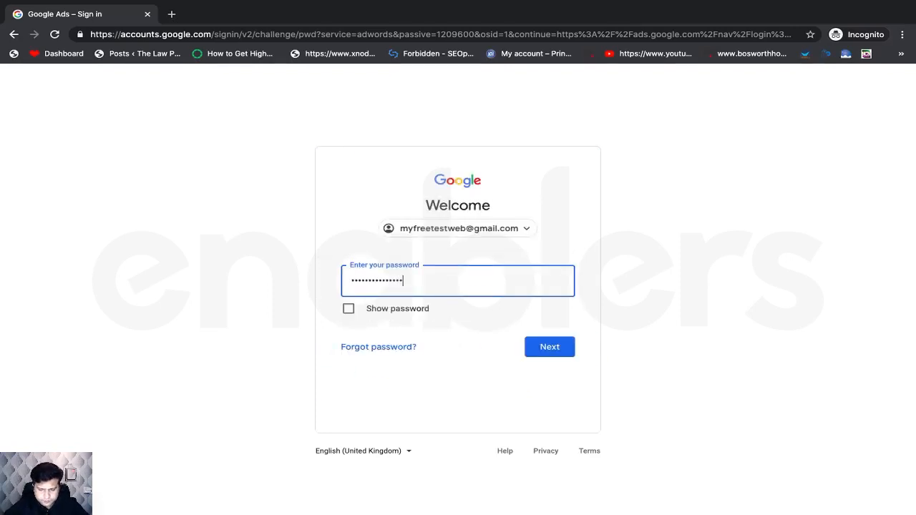
click(545, 349)
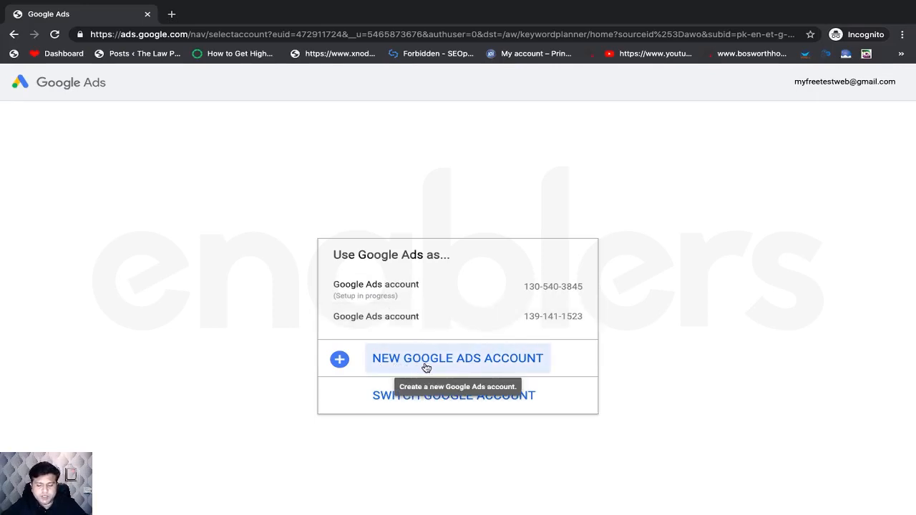
- Start a new Google Ads account and switch its setup to Expert Mode
click(458, 368)
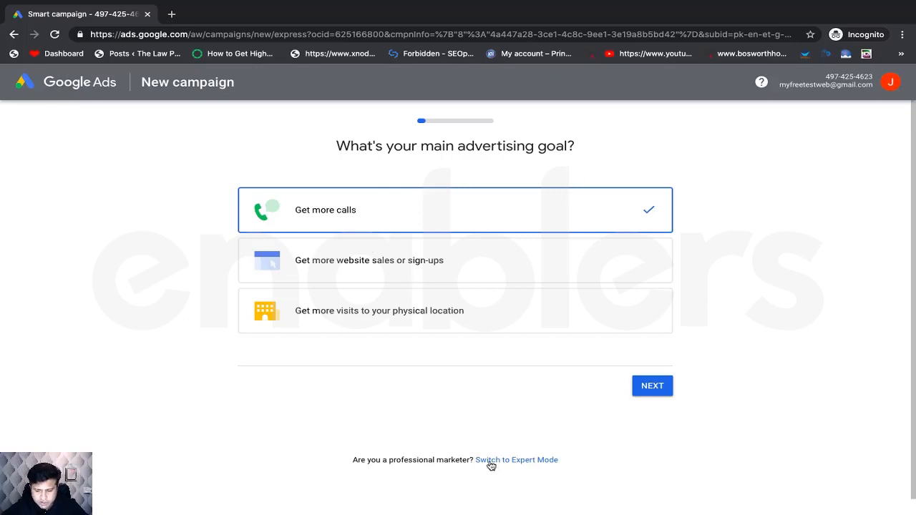
click(544, 460)
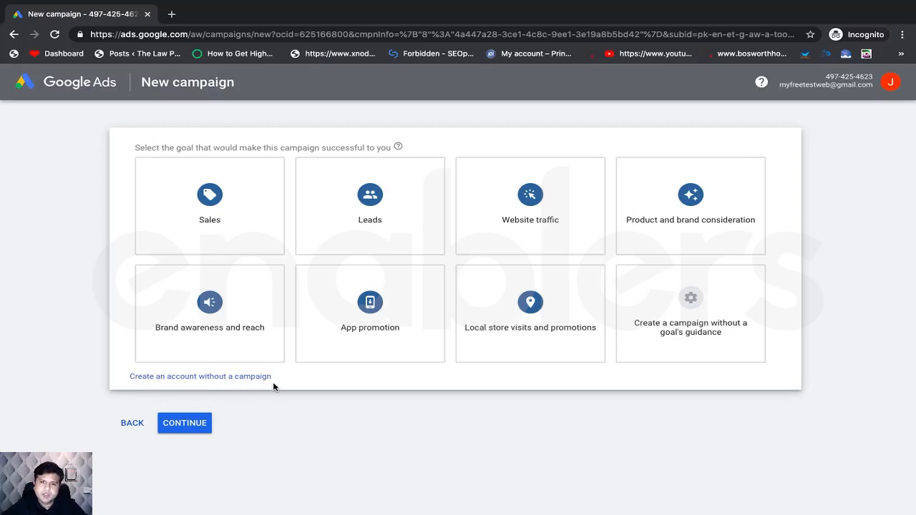
- Choose to create the Google Ads account without a campaign
click(214, 380)
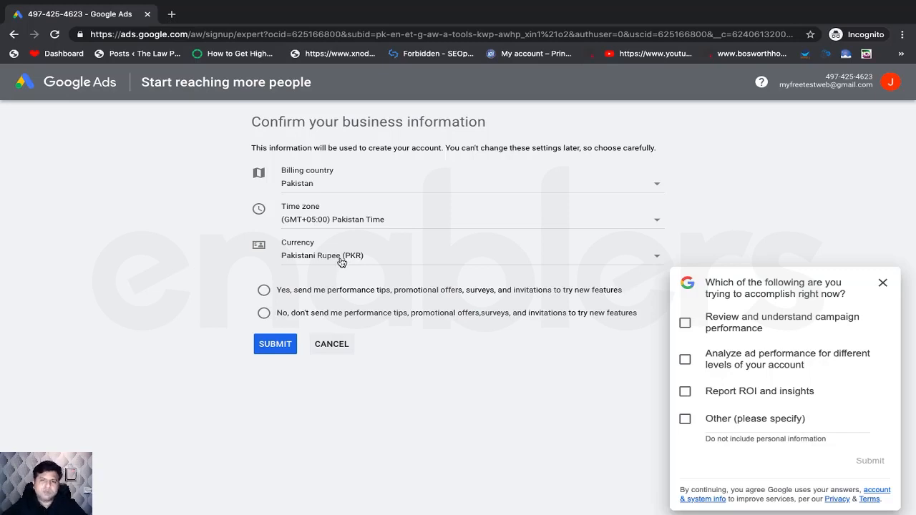
- Set currency to US Dollar (USD $), opt in to performance tips, and finish account setup
click(341, 262)
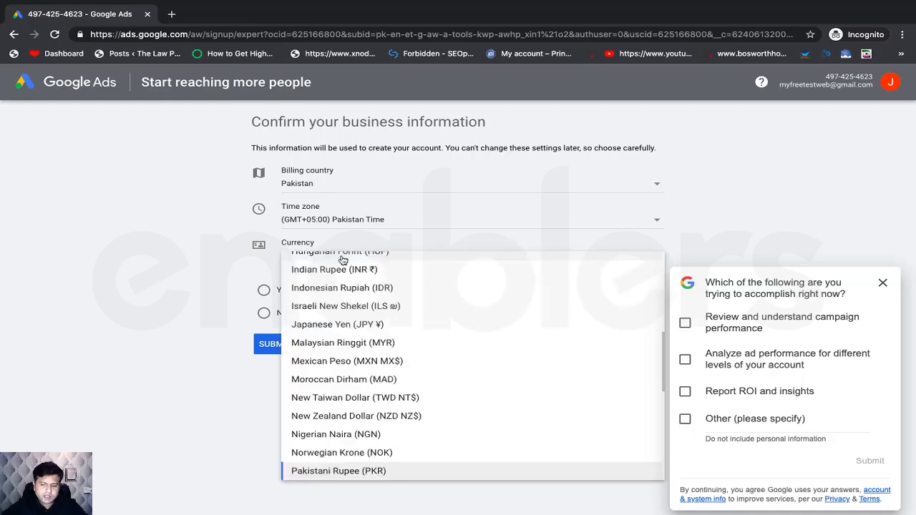
scroll(358, 384, down, 3)
scroll(358, 384, down, 3)
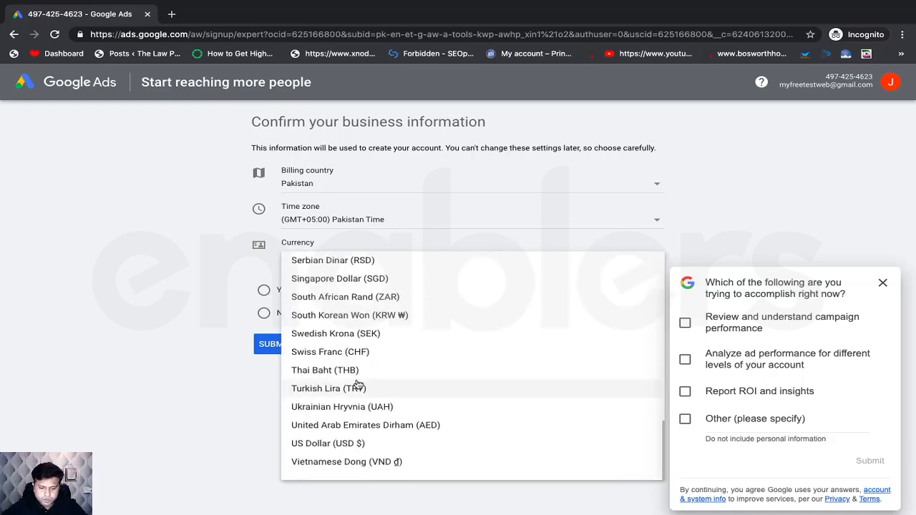
click(325, 445)
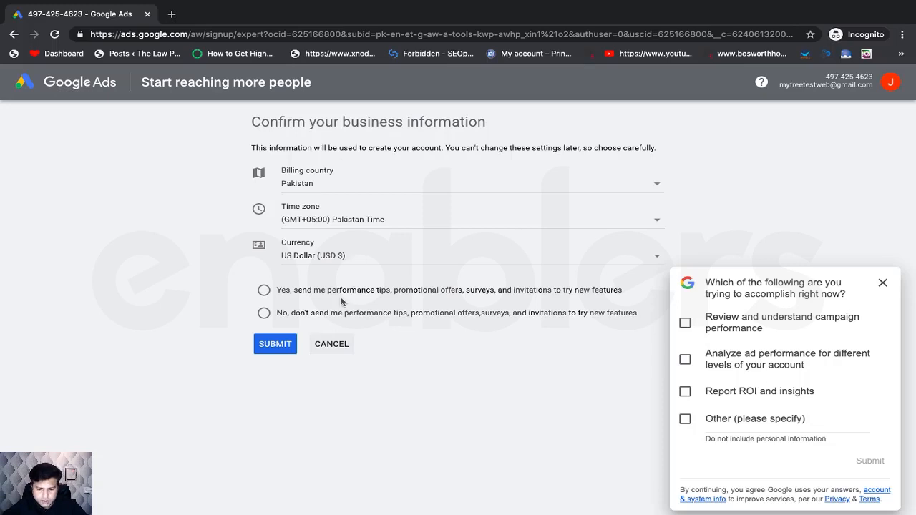
click(264, 290)
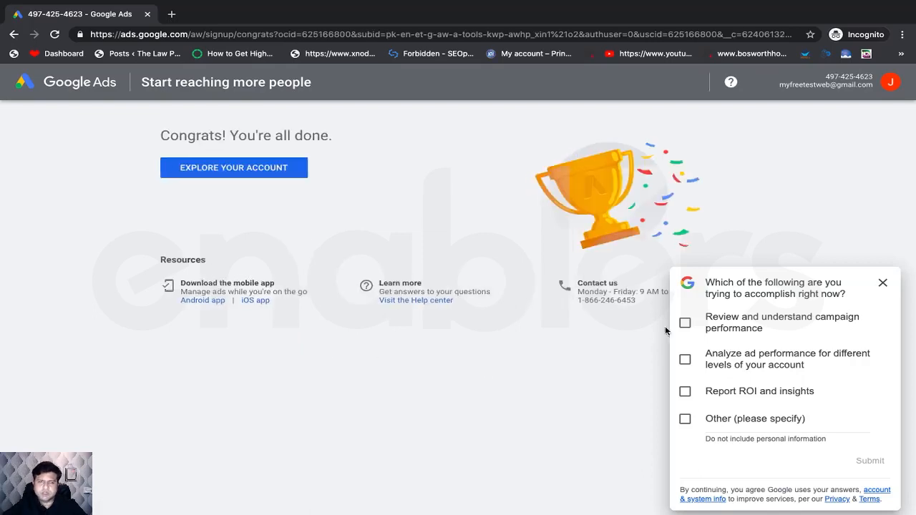
click(883, 283)
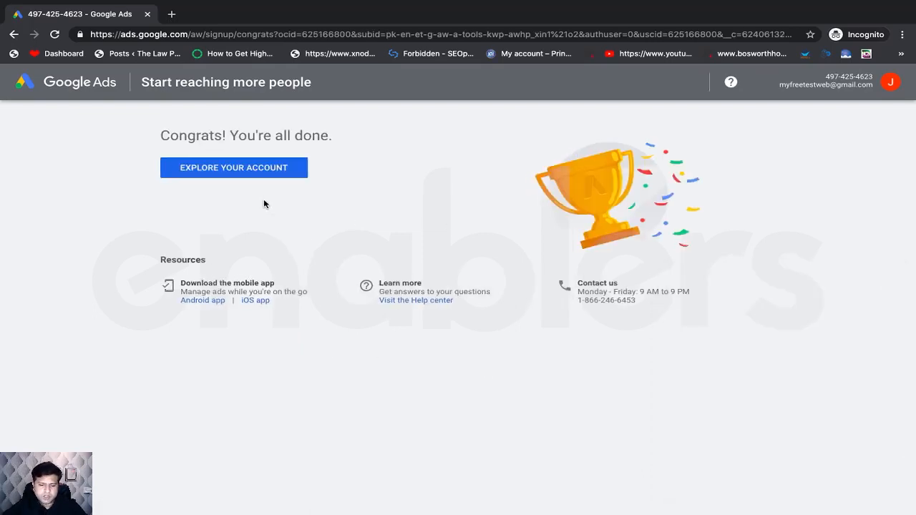
click(248, 168)
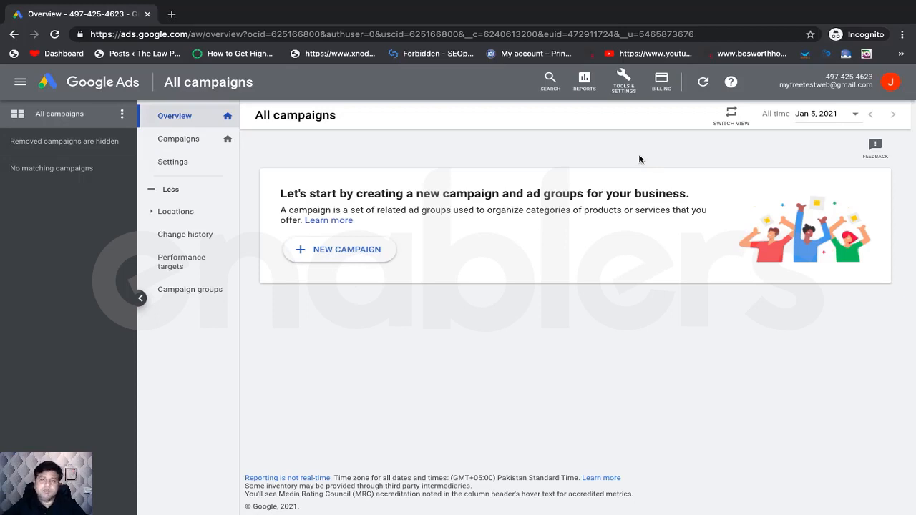
- Go to Keyword Planner under Planning in the Tools & Settings menu
click(625, 86)
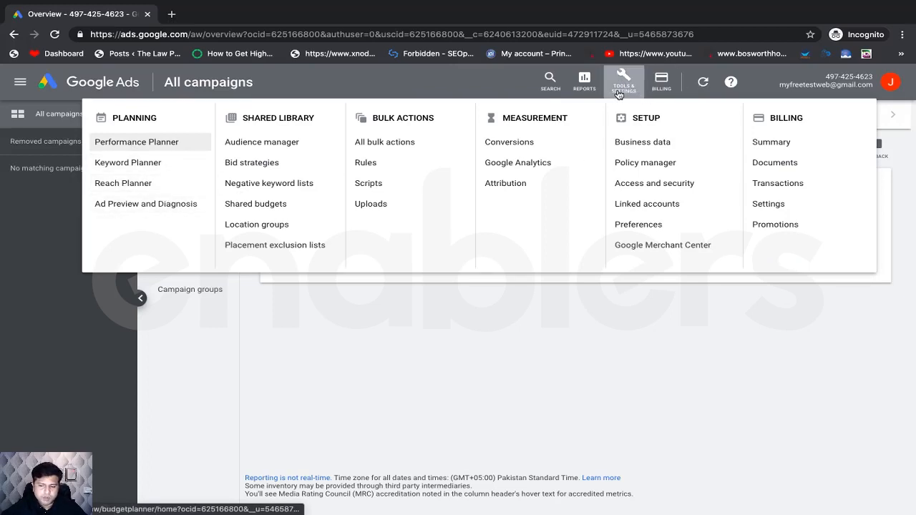
click(152, 168)
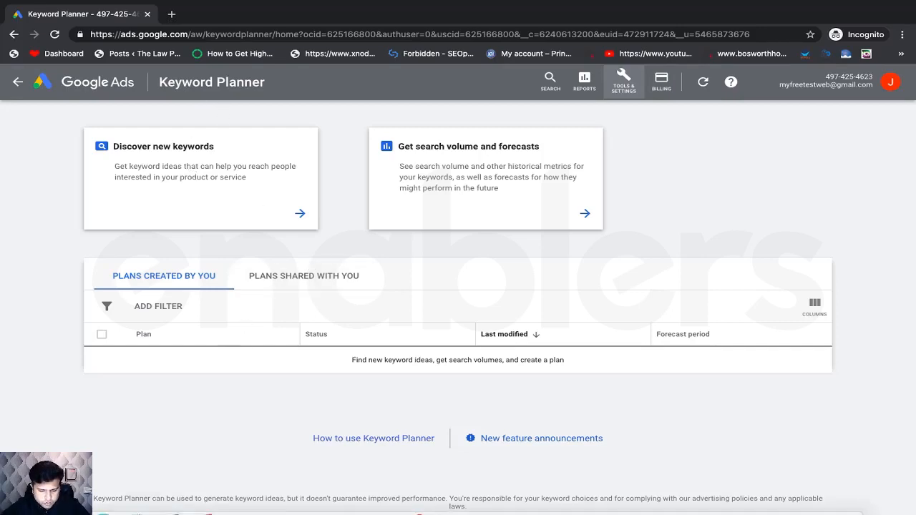
- Launch Microsoft Excel from Launchpad to get a blank Book1 workbook
click(139, 476)
scroll(369, 258, left, 3)
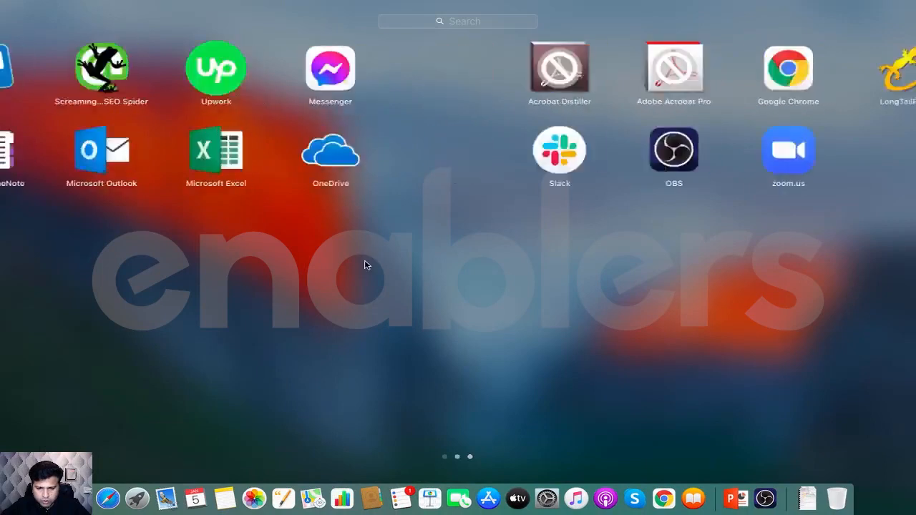
click(678, 160)
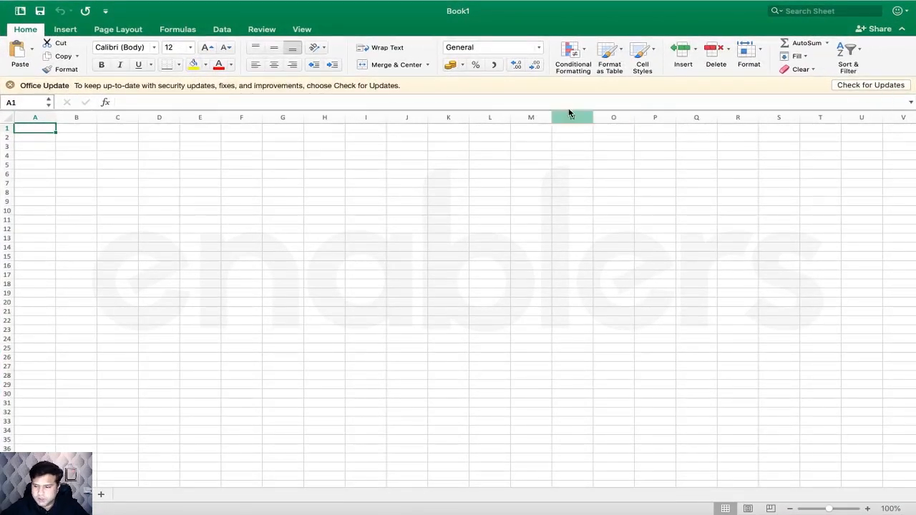
- Dismiss the Office update notice and rename the first worksheet to a name ending in 'rds'
click(10, 85)
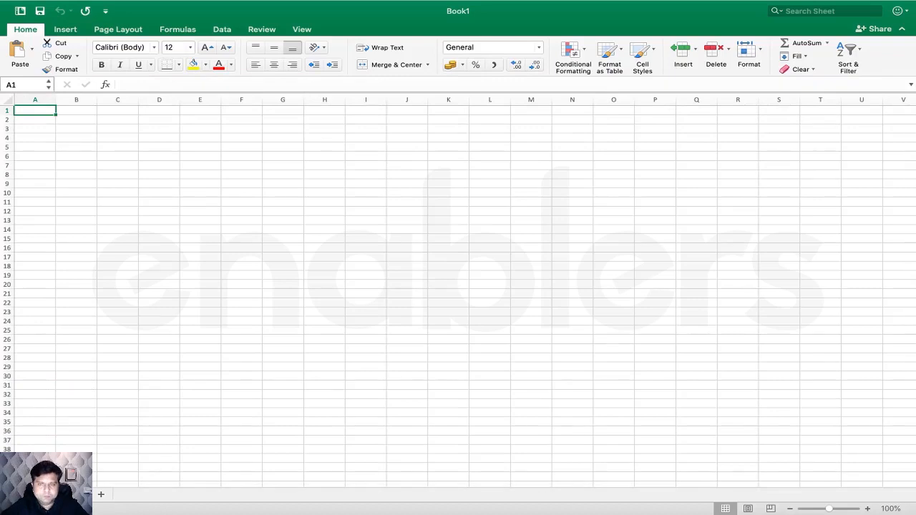
double_click(74, 494)
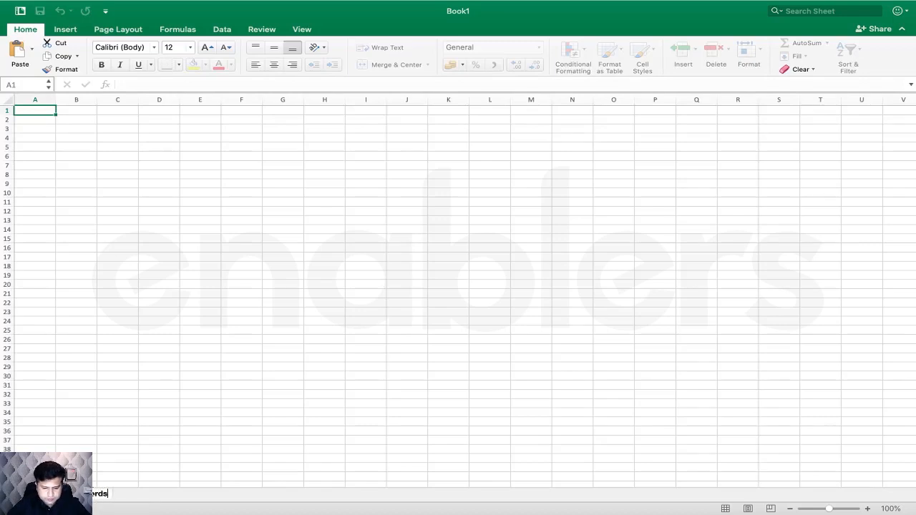
click(166, 461)
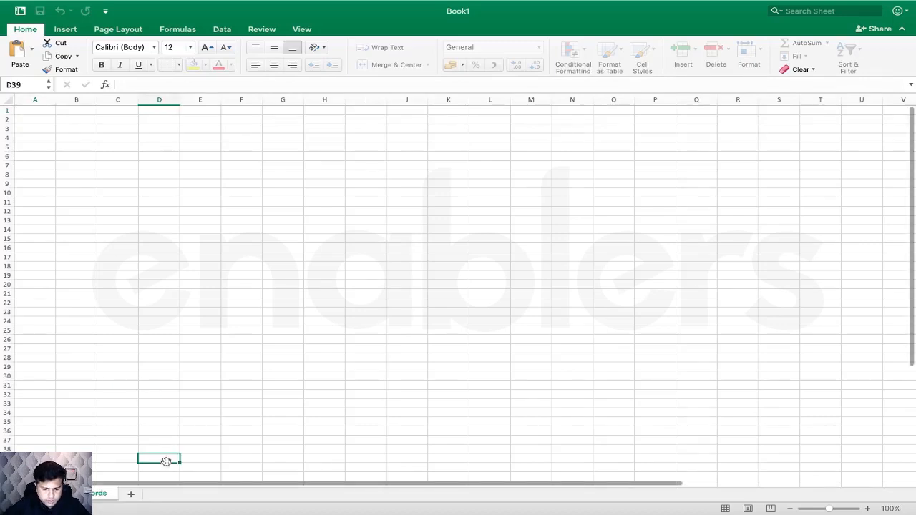
- Zoom the sheet from 100% to 120%
click(86, 192)
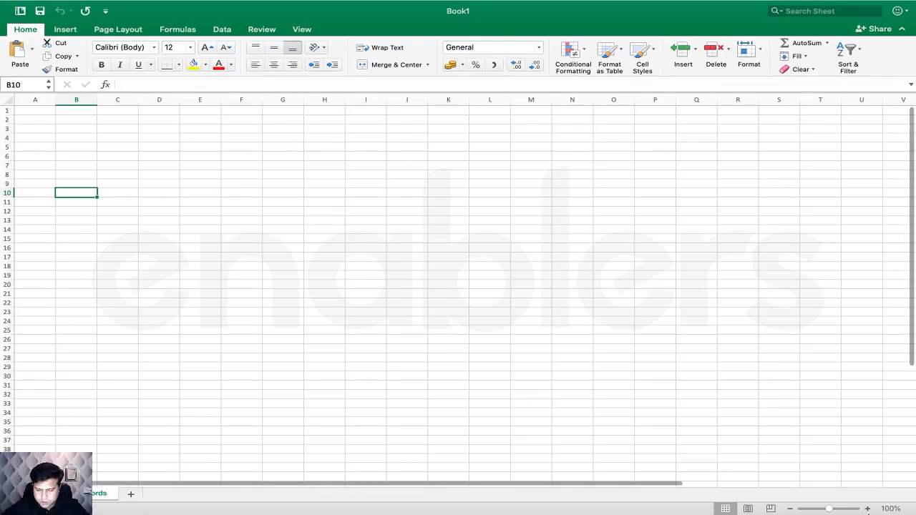
click(868, 509)
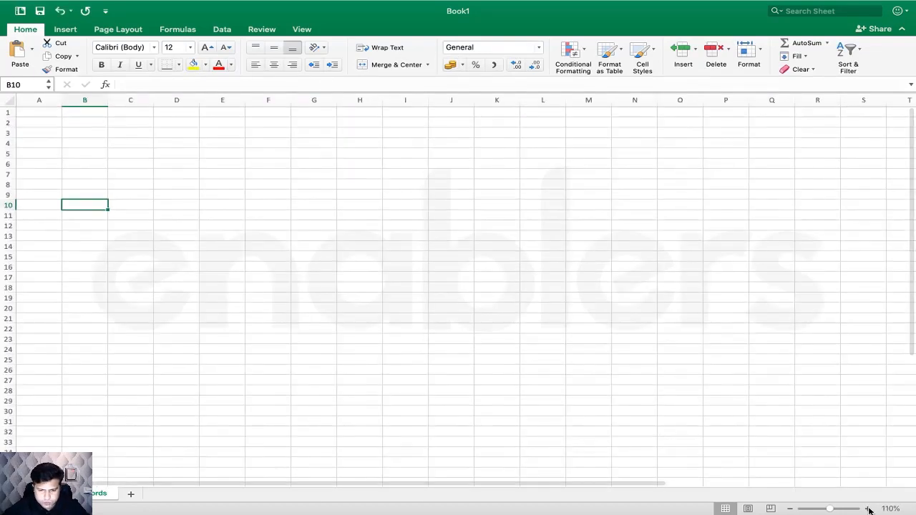
click(868, 509)
click(242, 242)
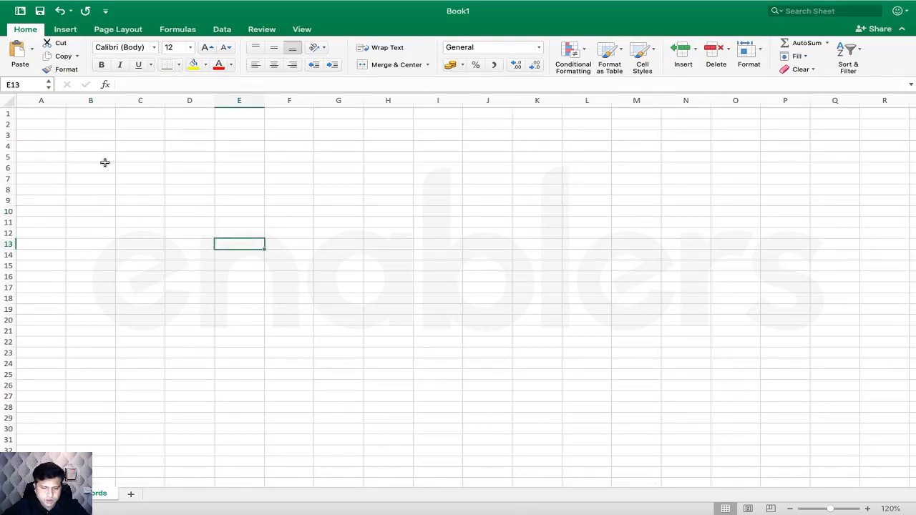
scroll(132, 211, up, 3)
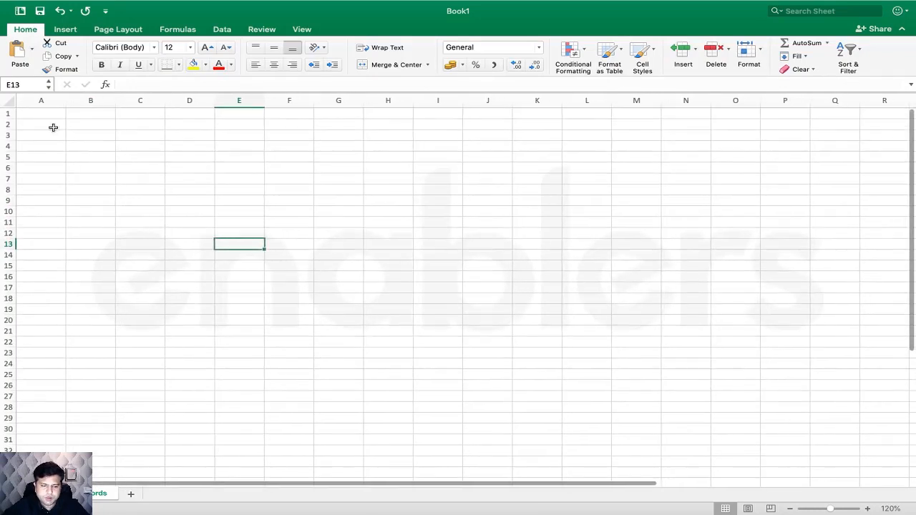
- Enter 'Leather Bags' in A2 and 'PU Leather Handbags' in A3, widening column A
click(53, 128)
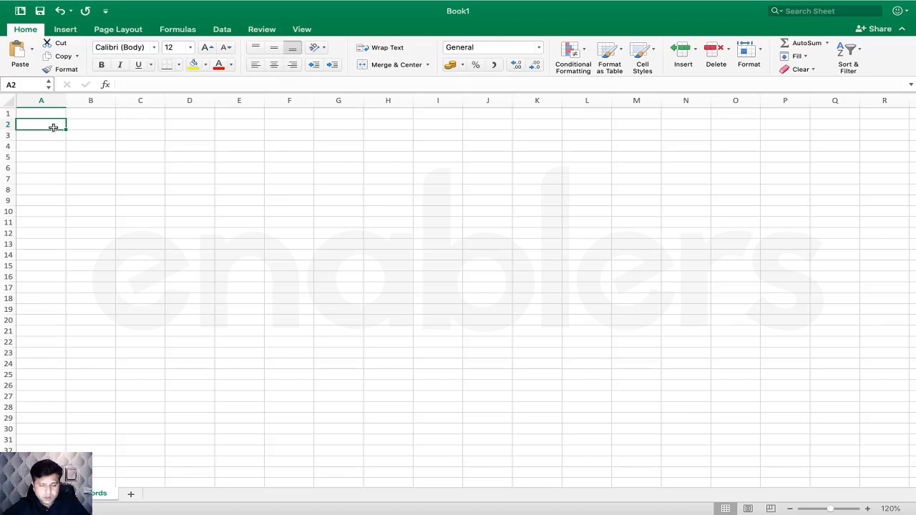
text(Leeathe)
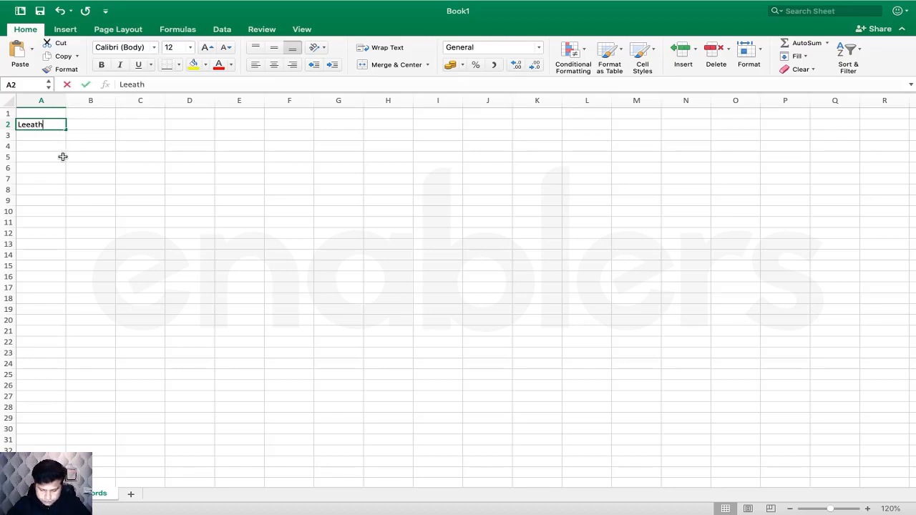
key(BackSpace)
key(BackSpace)
key(BackSpace)
key(BackSpace)
key(BackSpace)
text(athe)
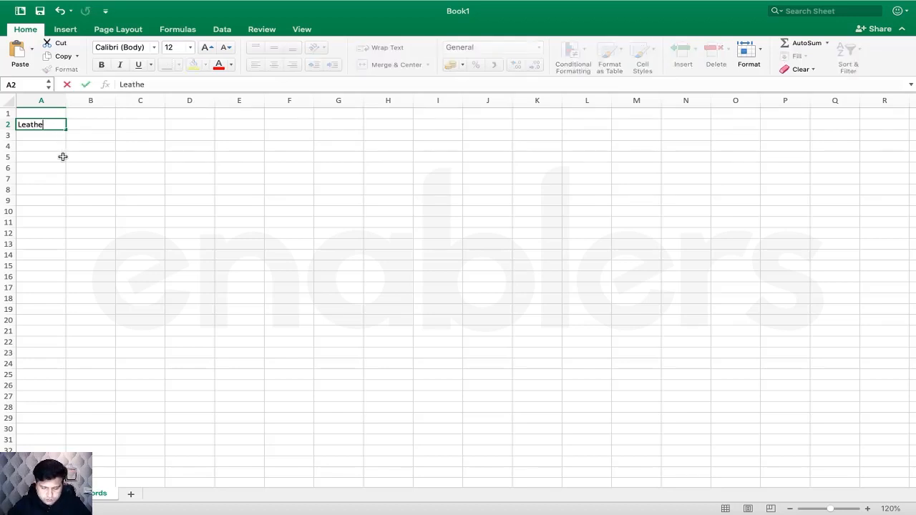
text(r Bags)
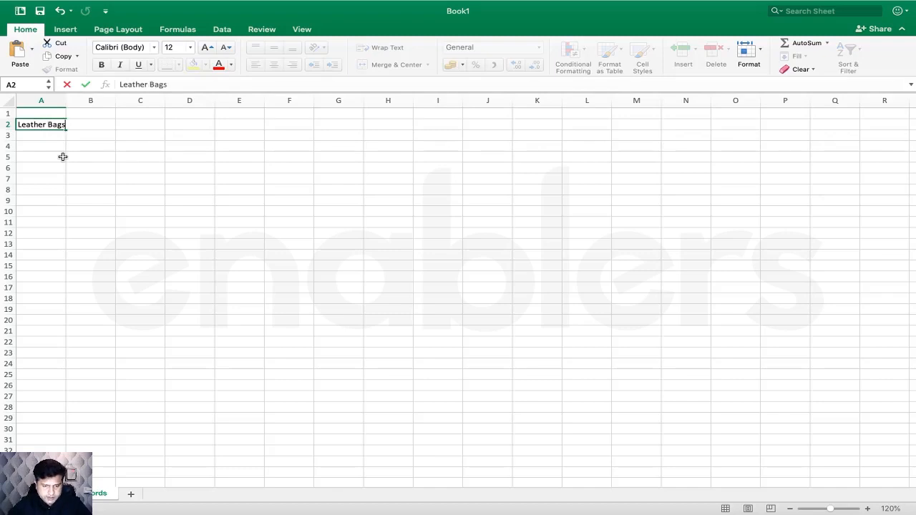
key(Return)
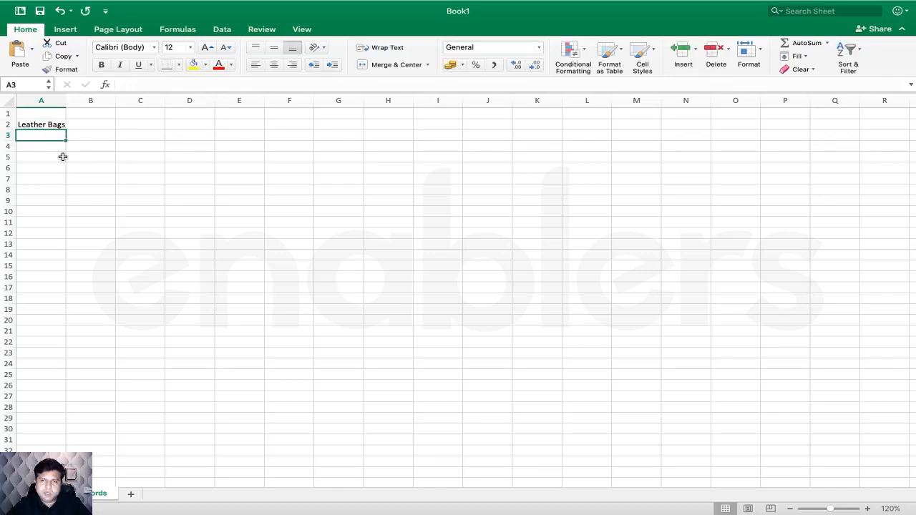
text(Pu)
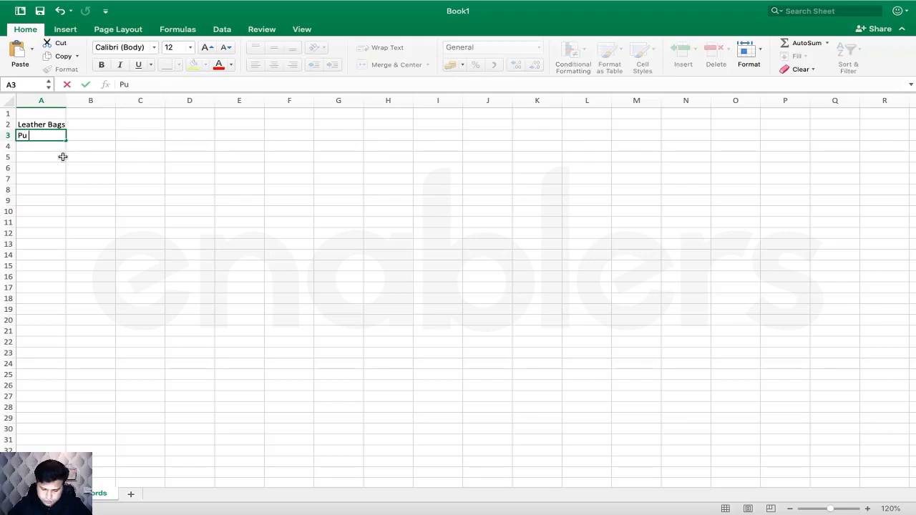
text( Leather)
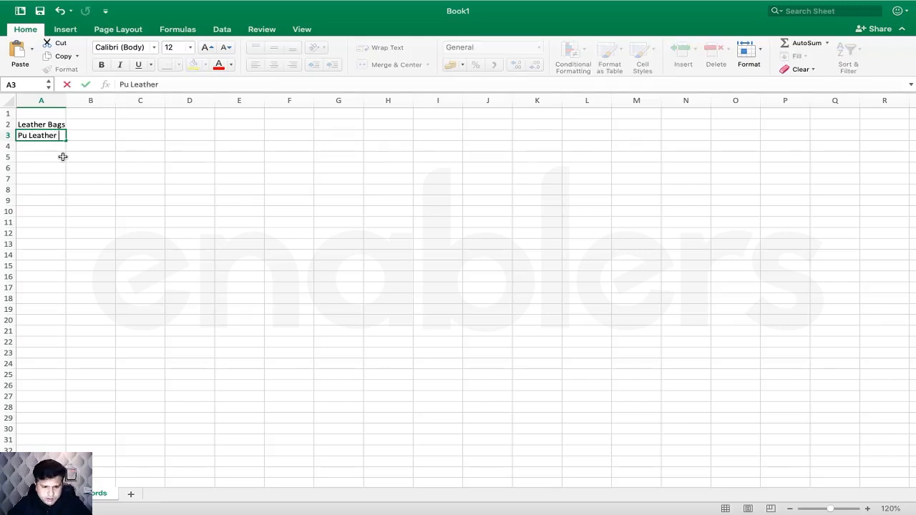
text( Hanbags)
key(BackSpace)
key(BackSpace)
key(BackSpace)
key(BackSpace)
text(dbags)
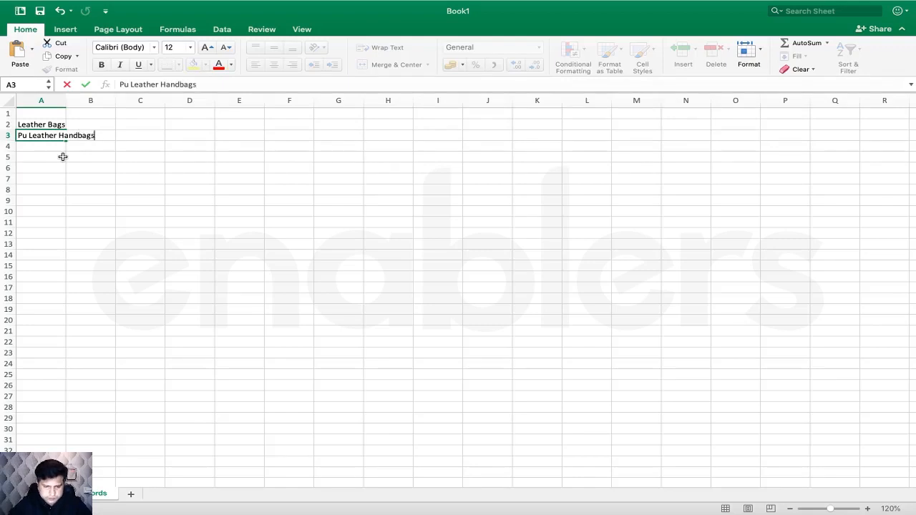
key(Return)
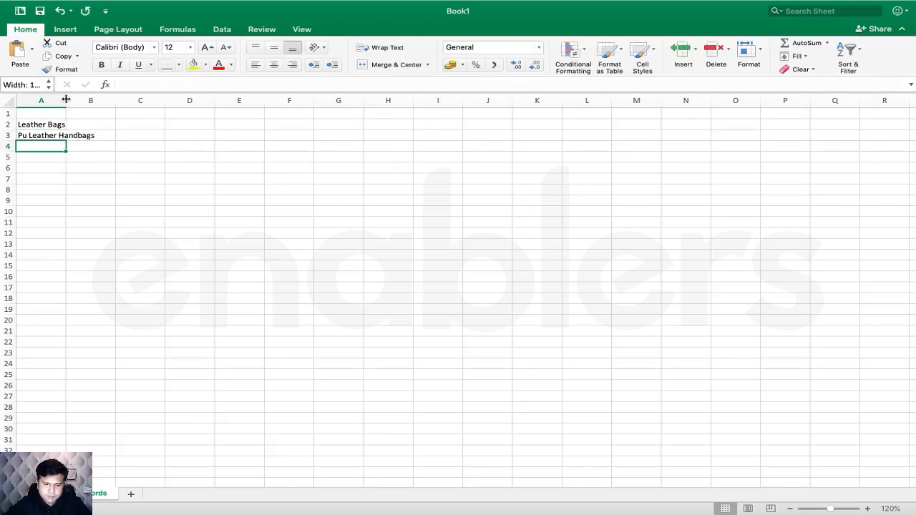
double_click(66, 100)
double_click(27, 139)
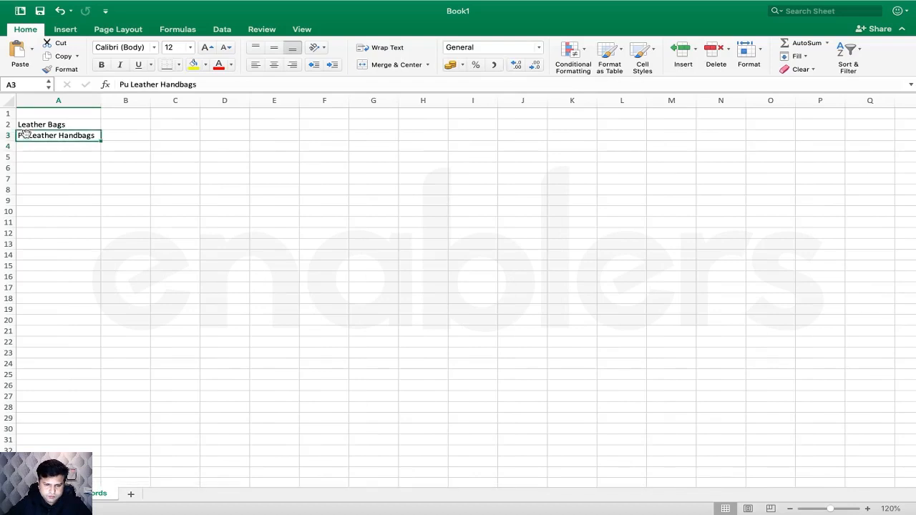
key(BackSpace)
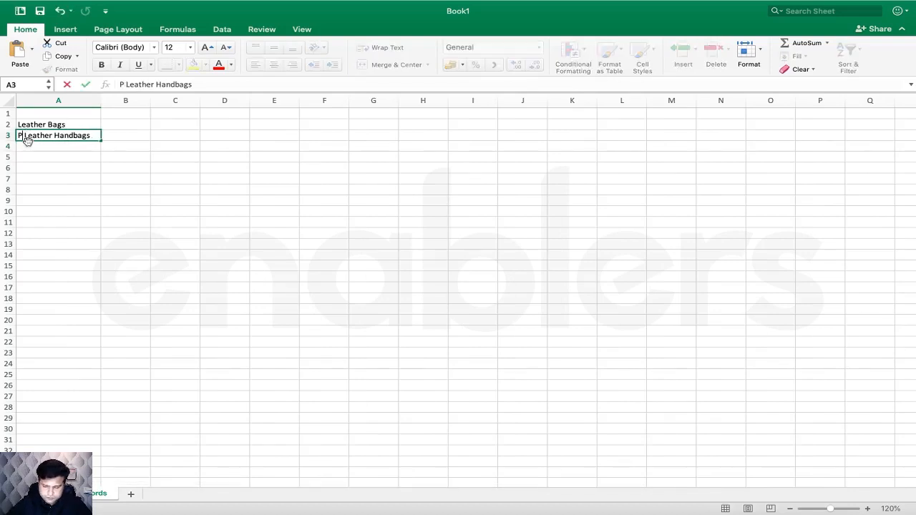
text(U)
key(Return)
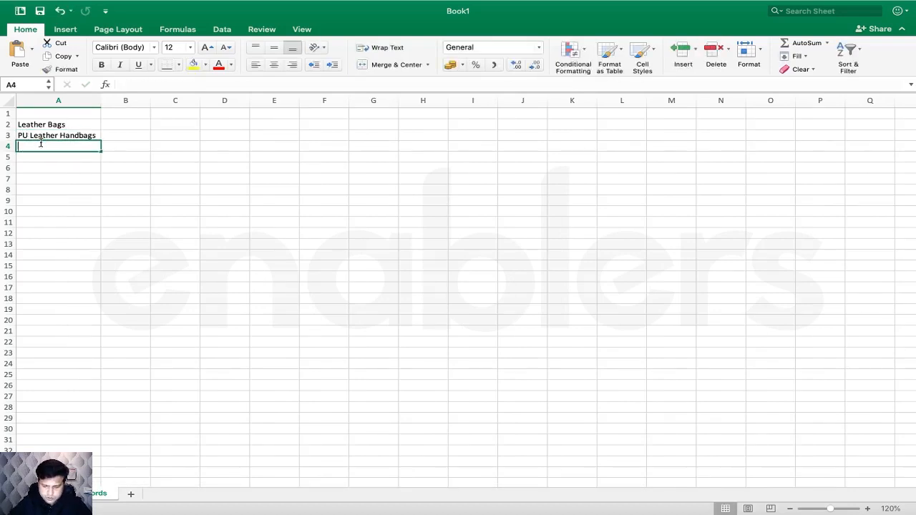
- Add 'Leather Handbags', 'Best Leather Handbags' and 'Branded Leather Handbags' in A4:A6, autofitting column A
text(Leather Han)
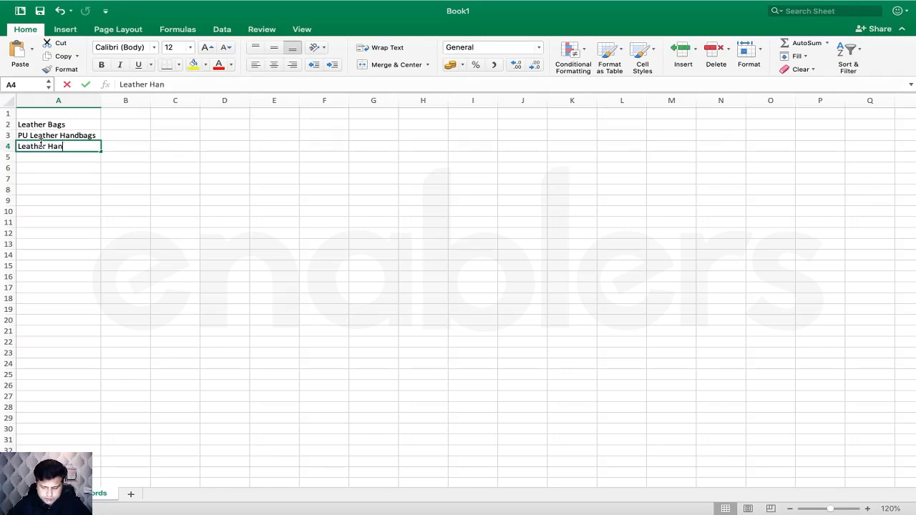
text(dbags)
key(Return)
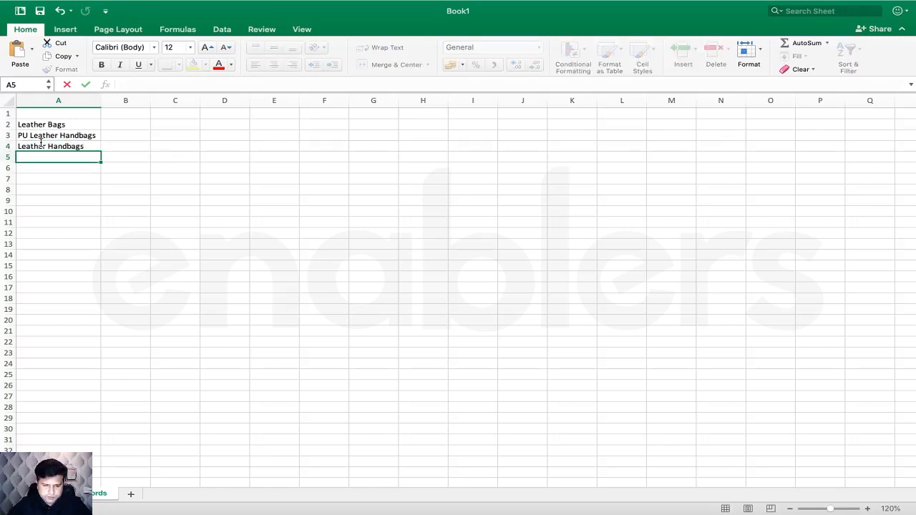
text(B)
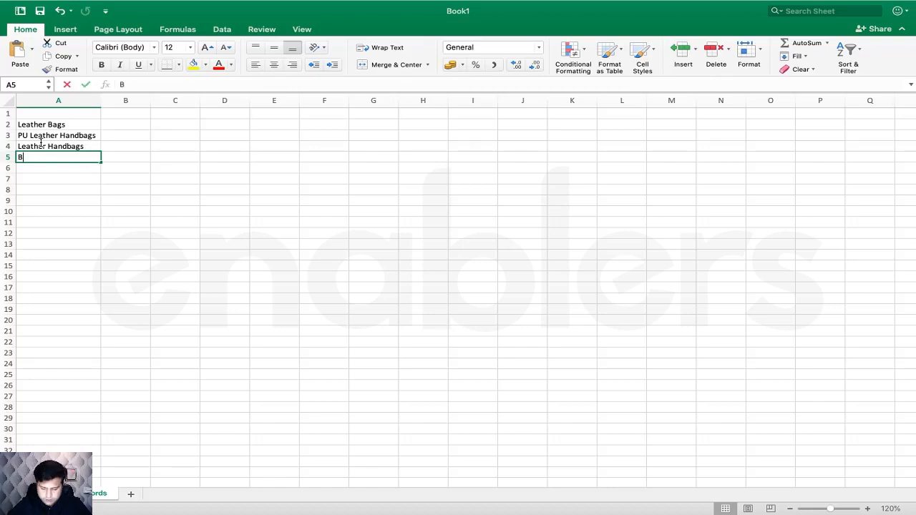
text(est Leather )
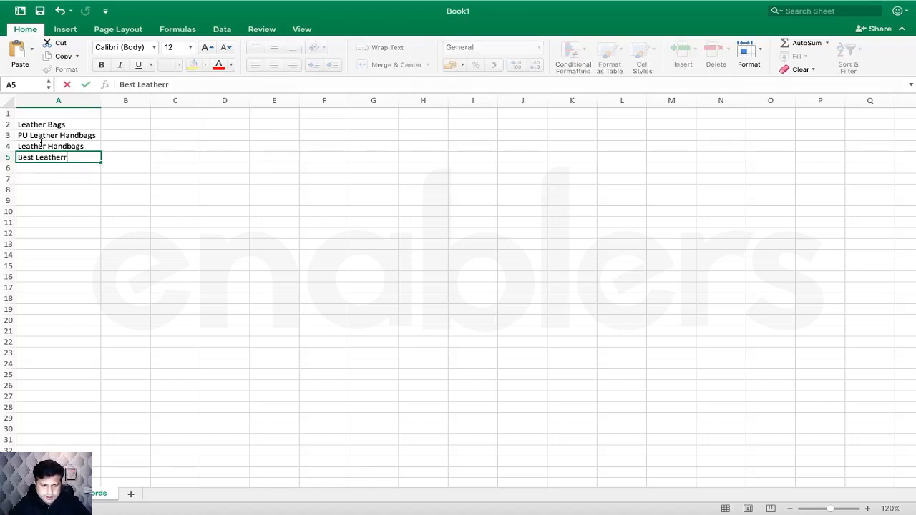
text(Hangbags)
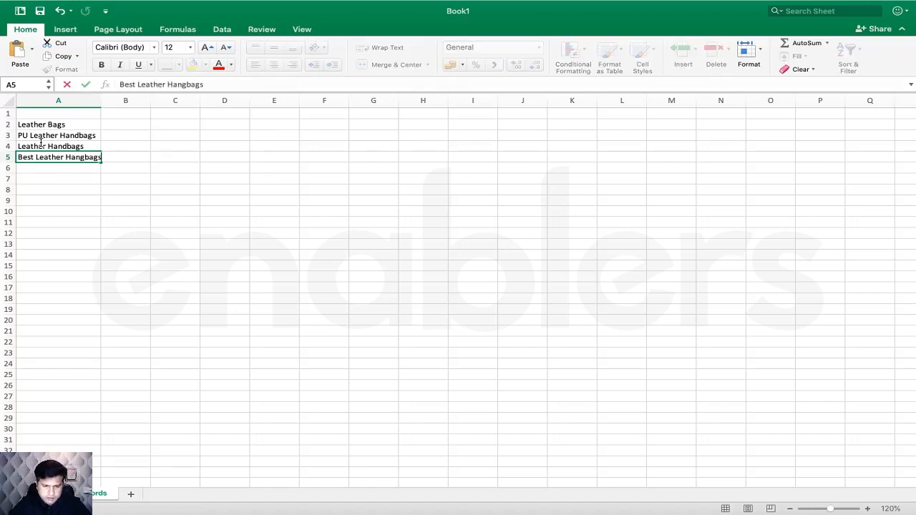
key(BackSpace)
key(BackSpace)
key(BackSpace)
key(BackSpace)
key(BackSpace)
text(d)
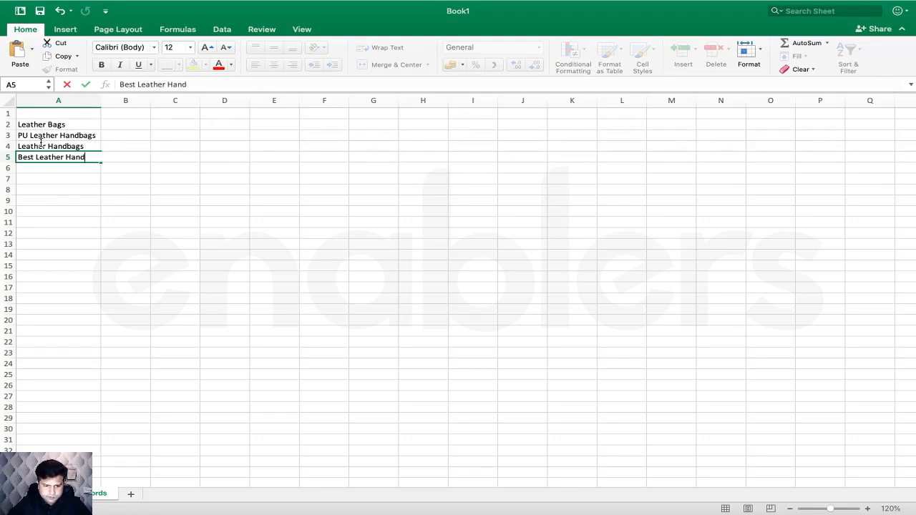
text(bags)
key(Return)
text(B)
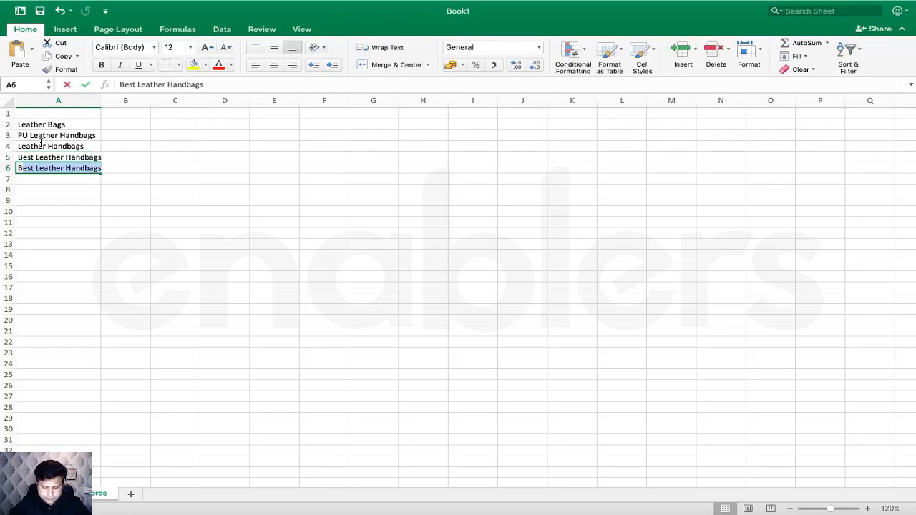
text(randed)
key(BackSpace)
key(BackSpace)
key(BackSpace)
key(BackSpace)
key(BackSpace)
key(BackSpace)
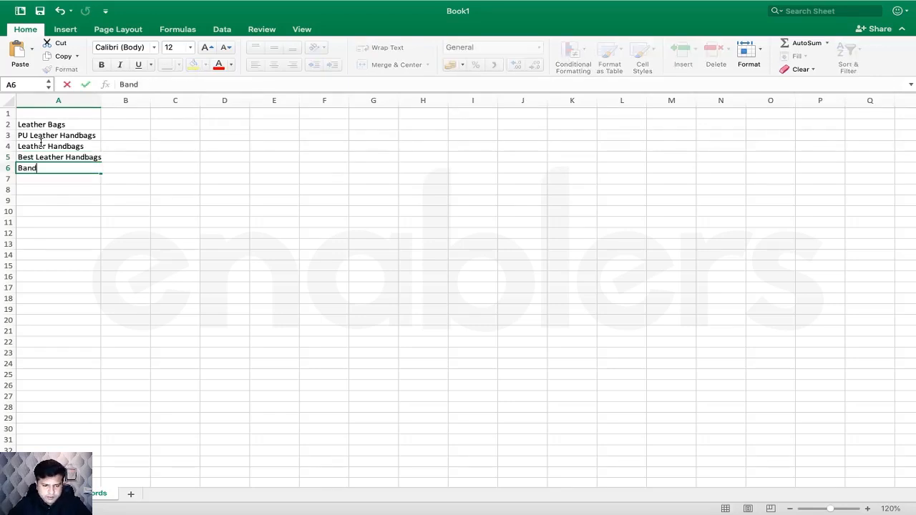
text(randed Leathe)
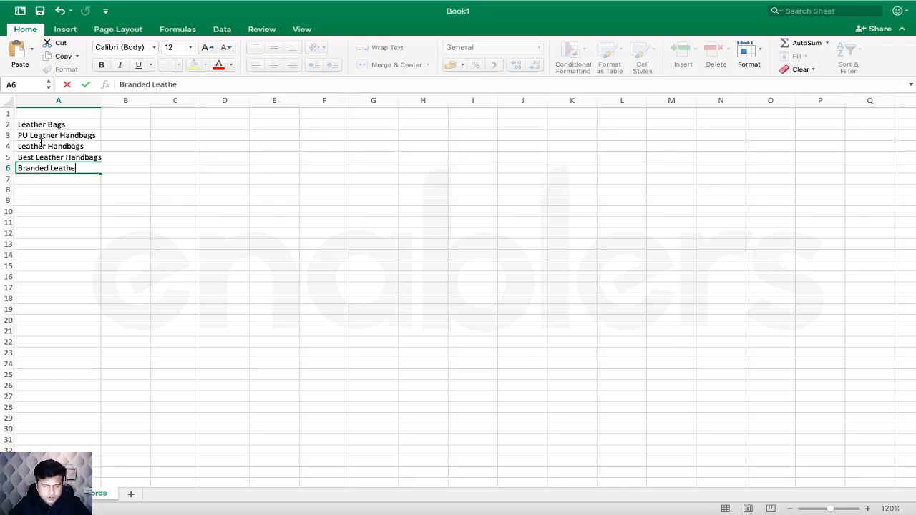
text(r Handbags)
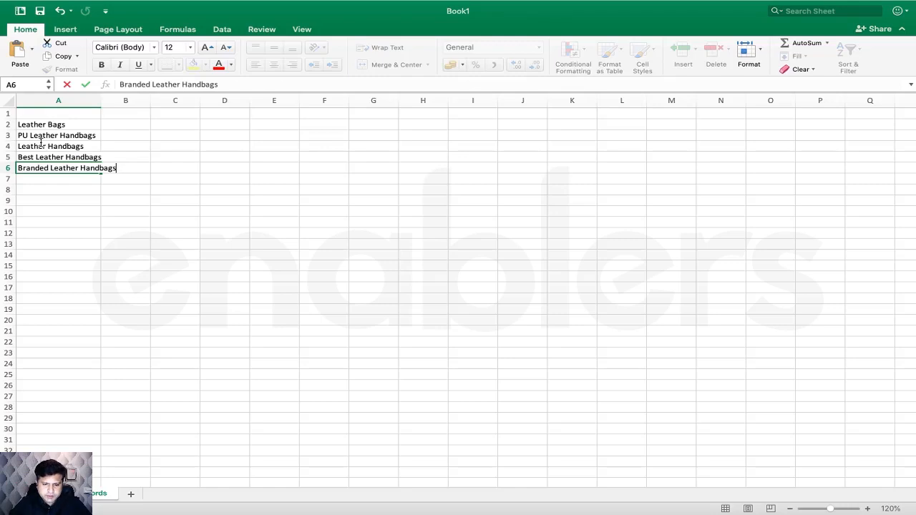
click(83, 202)
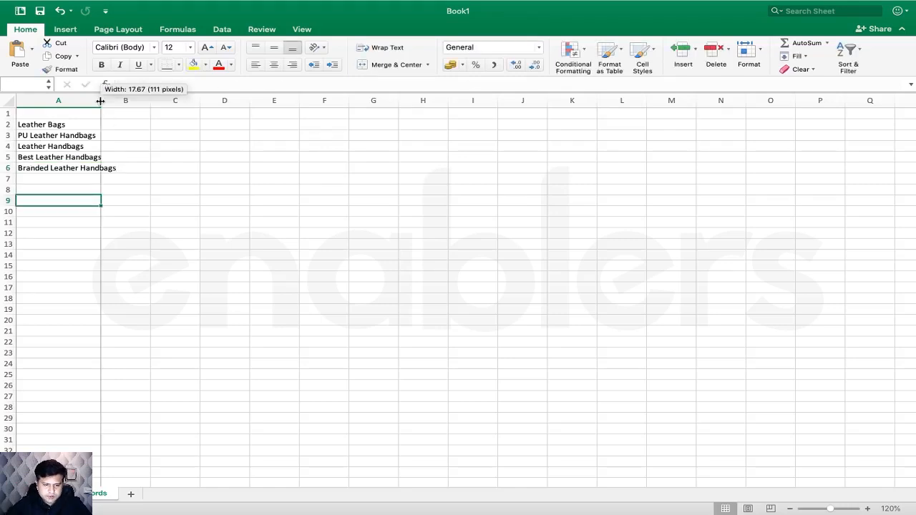
double_click(101, 101)
- Enter 'Cheap Leather Handbags' in A7, correcting it from 'Cheap Leather Bags'
click(67, 179)
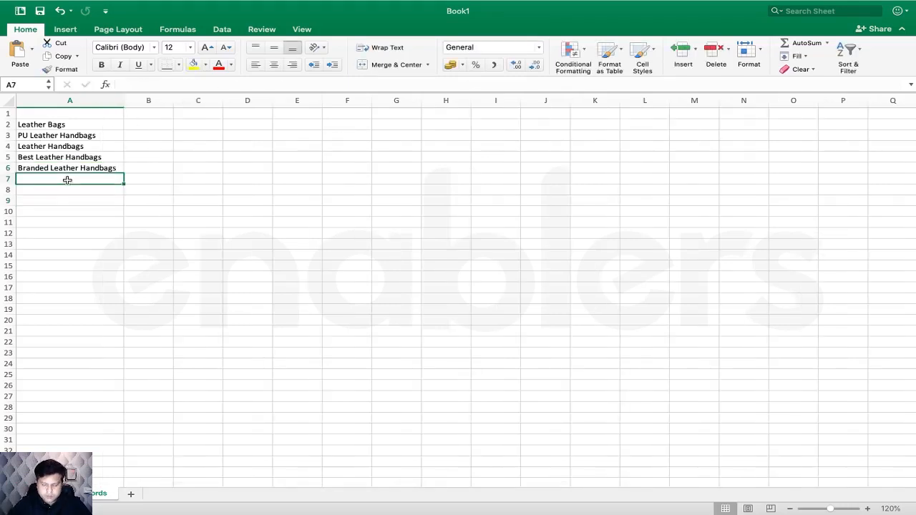
text(Cheap)
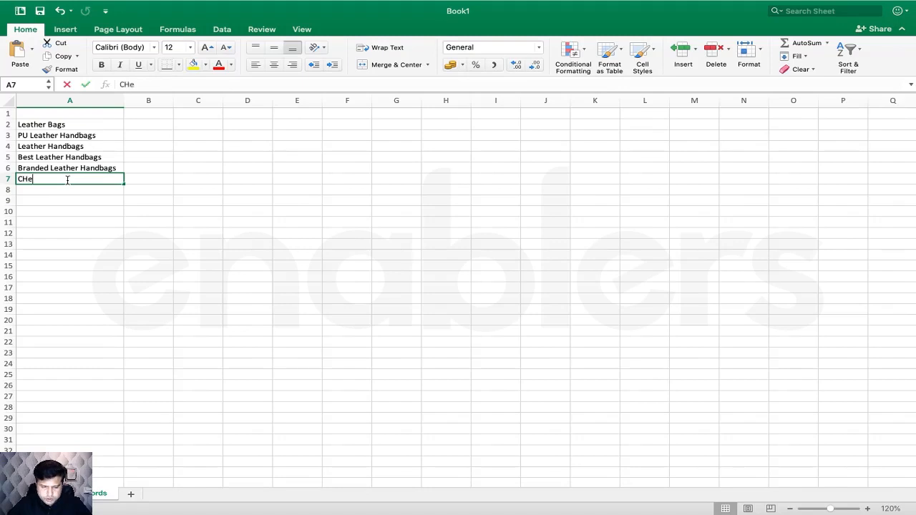
key(BackSpace)
key(BackSpace)
key(BackSpace)
key(BackSpace)
text(heap Leathers)
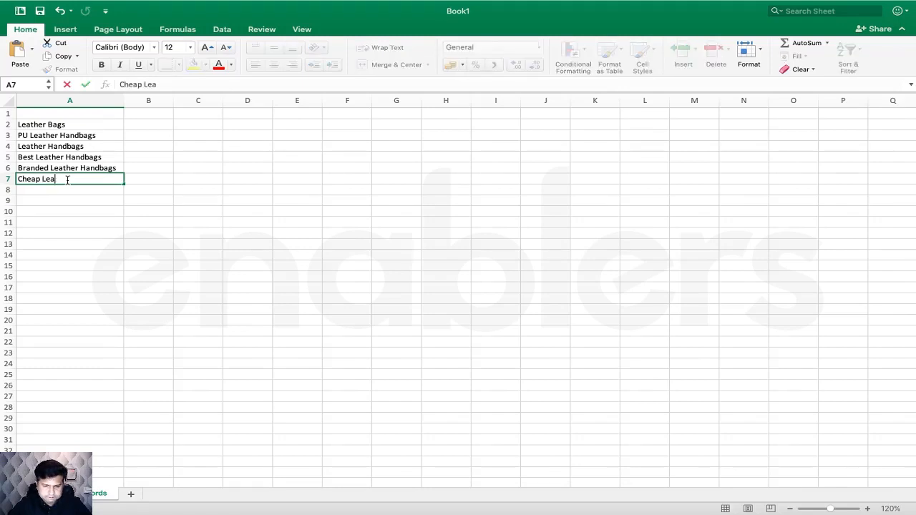
key(BackSpace)
text(Bags)
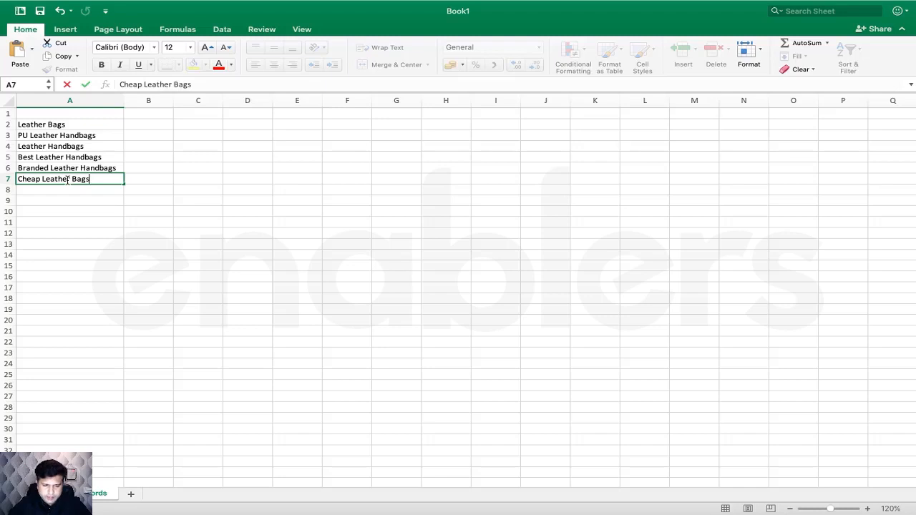
key(Return)
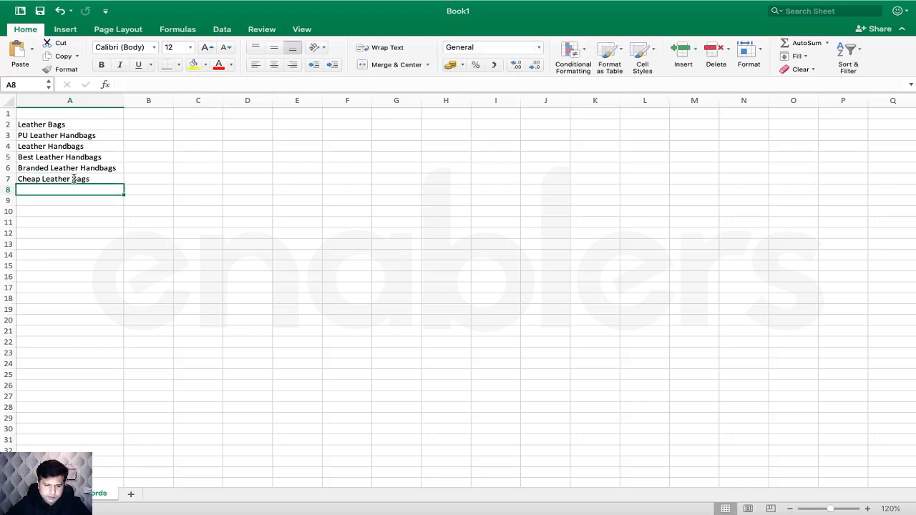
double_click(75, 179)
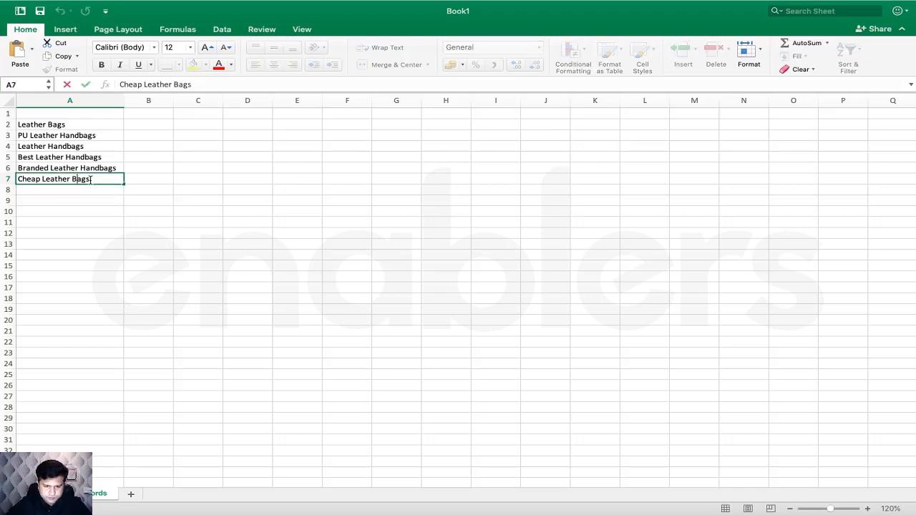
double_click(80, 179)
key(BackSpace)
text(Ha)
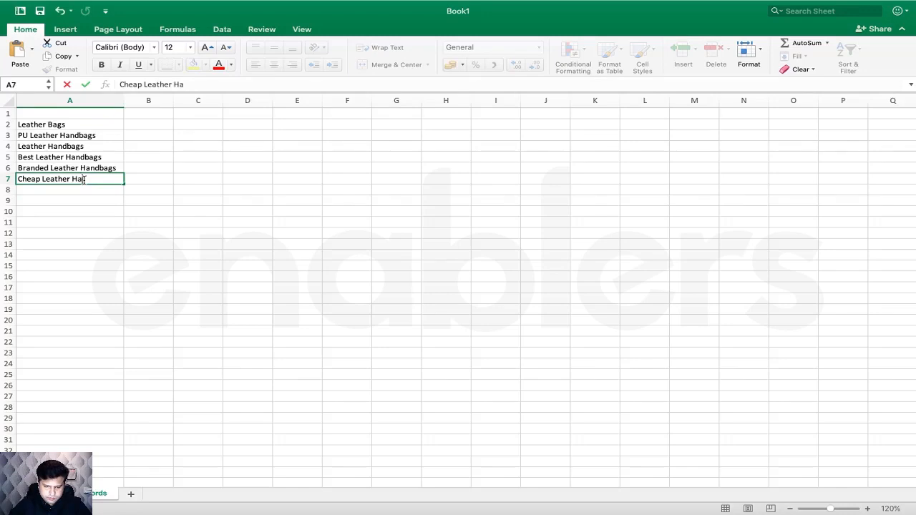
text(ndbags)
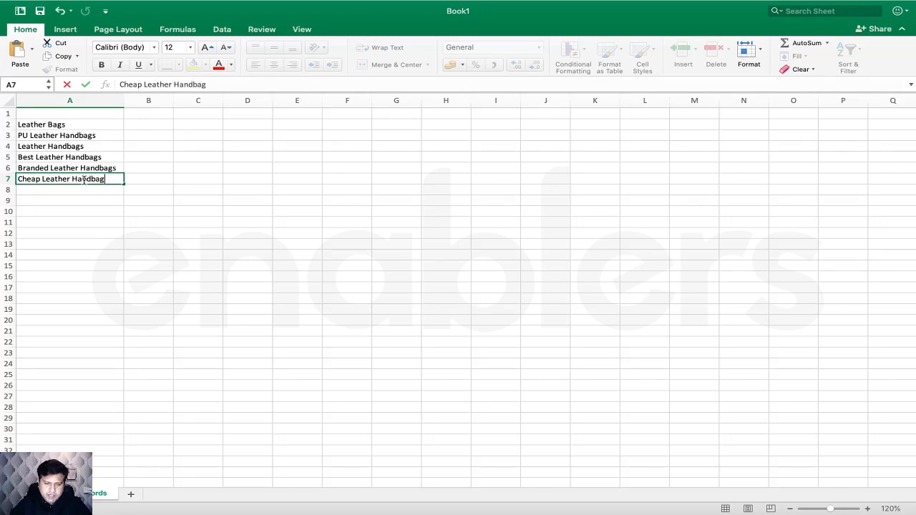
click(119, 211)
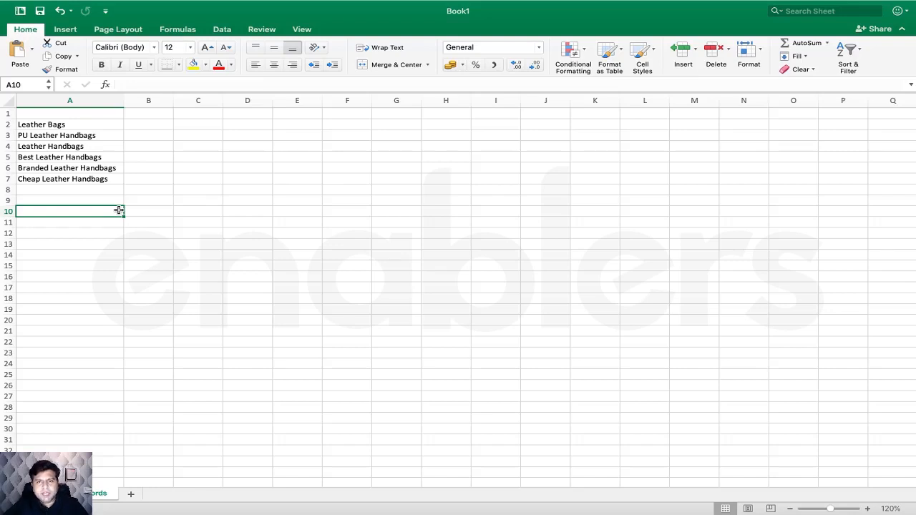
- Copy the keyword 'Leather Handbags' from cell A4 to the clipboard
double_click(119, 210)
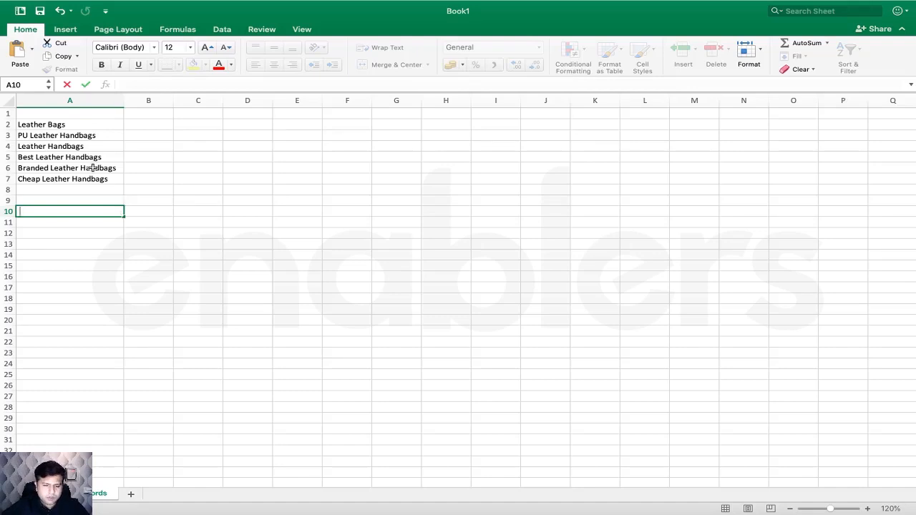
click(78, 157)
key(super+c)
click(79, 146)
key(super+c)
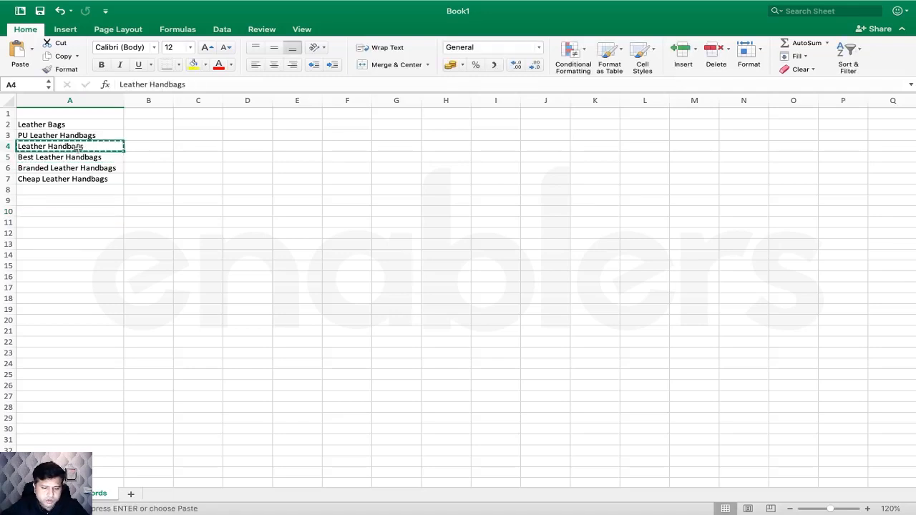
- Load google.com in a new Chrome tab and paste 'Leather Handbags' into its search box
key(super+Tab)
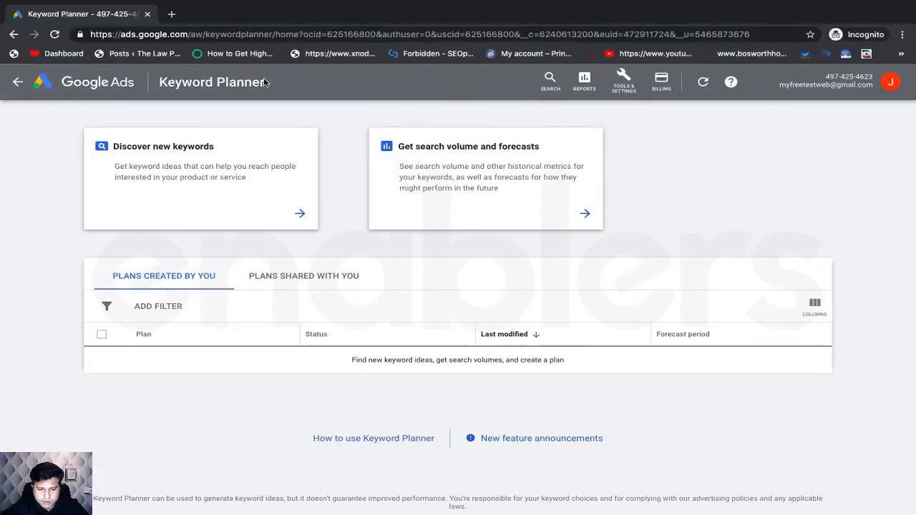
click(169, 13)
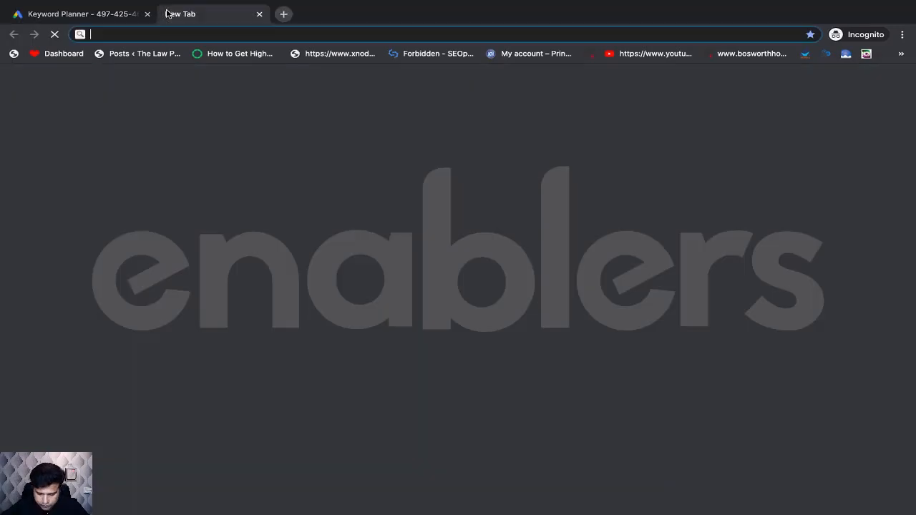
text(google.com)
key(Return)
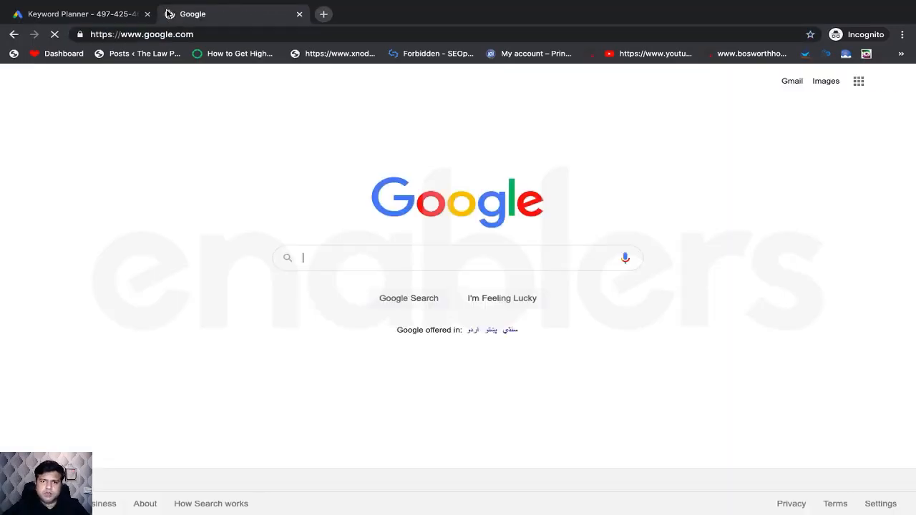
key(super+v)
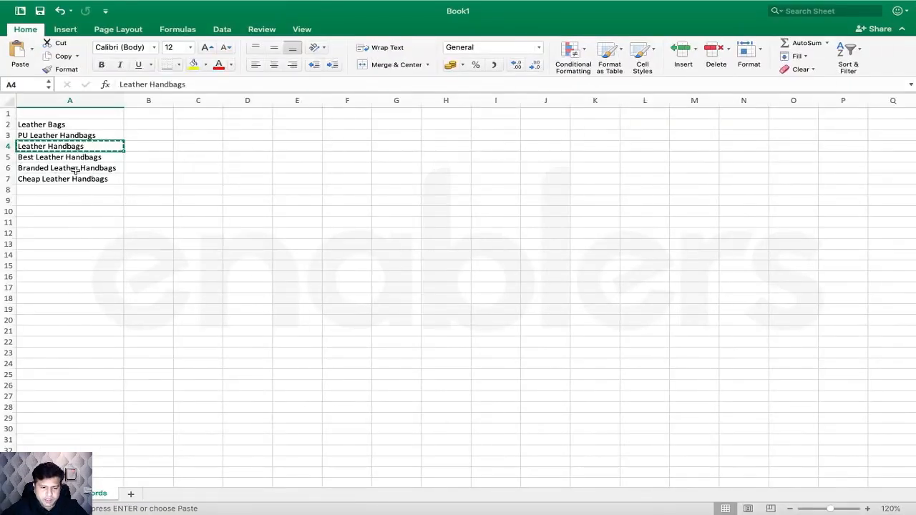
- Enter 'Leather Handbags for Ladies' in cell A8
click(48, 188)
key(super+v)
text(fo)
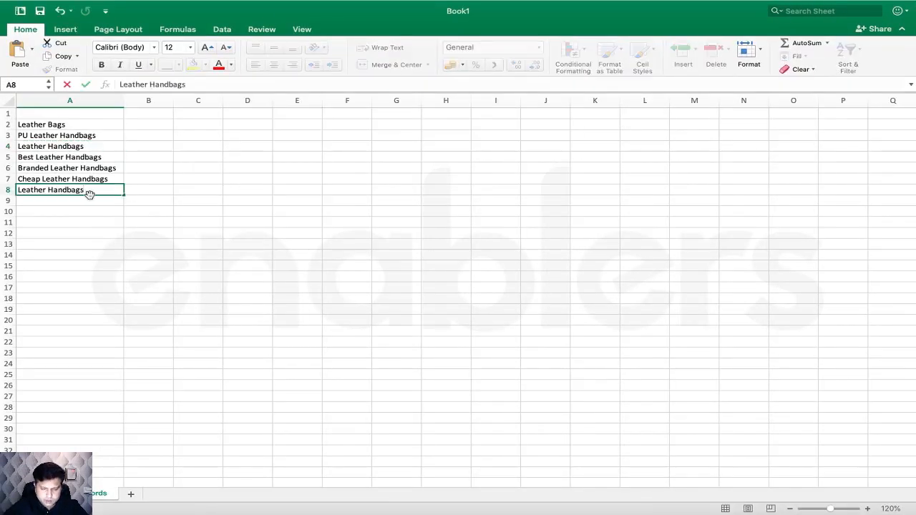
text(r a)
key(BackSpace)
text(Ladies)
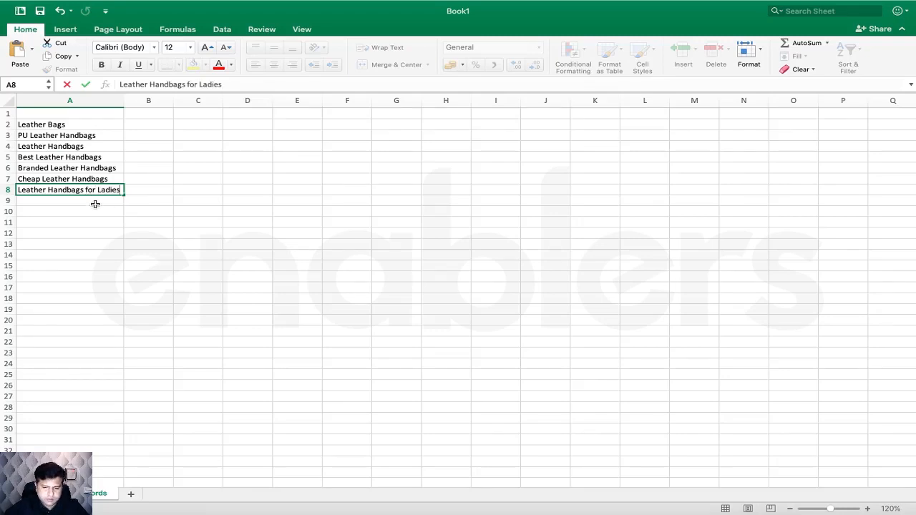
key(Return)
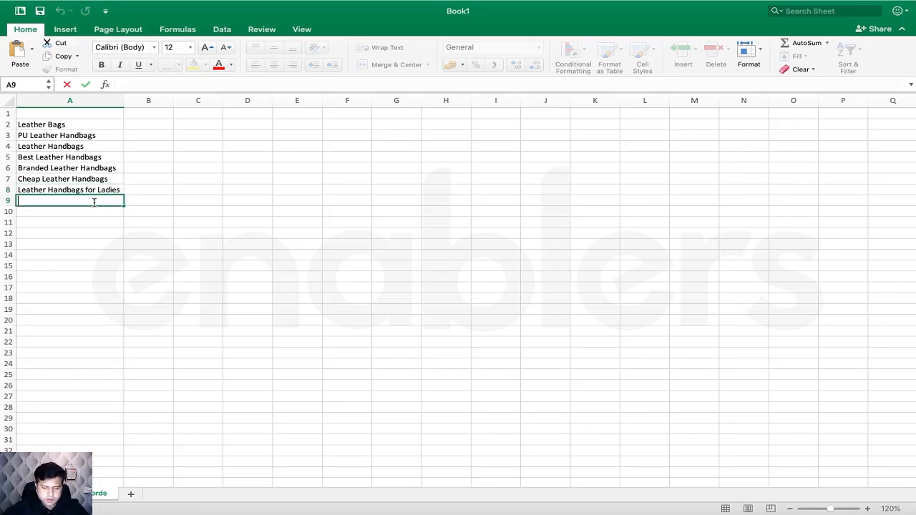
- Add 'Leather Handbags for Women' in A9, correcting the typos
key(super+Tab)
key(super+Tab)
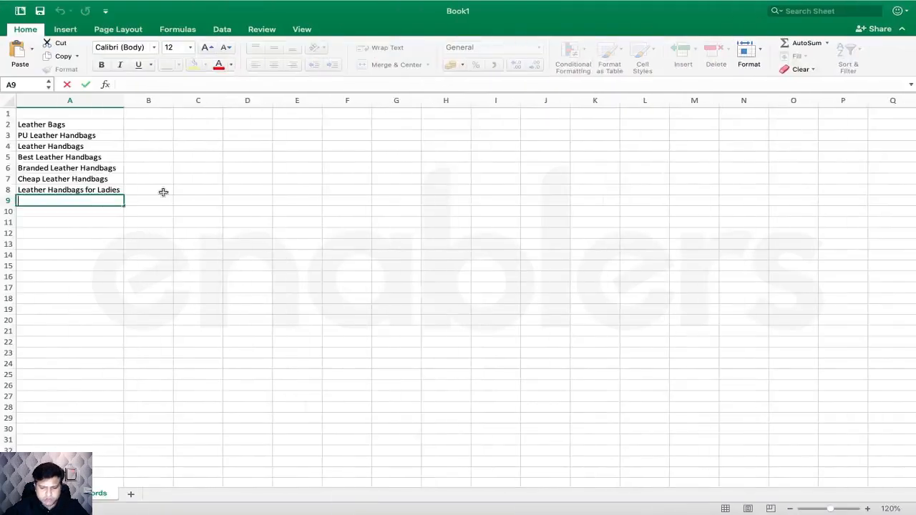
text(Leather Handbags for)
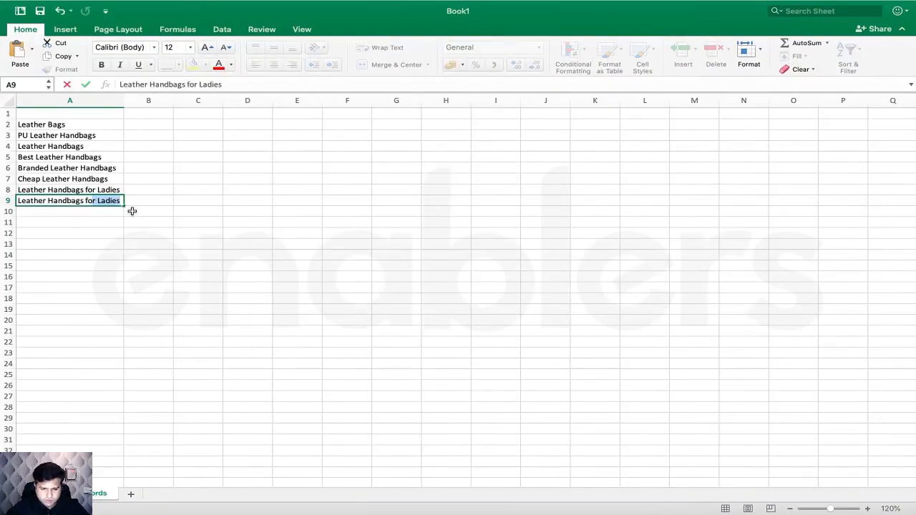
text(rr)
key(BackSpace)
text(W)
text(o)
key(BackSpace)
text(emen)
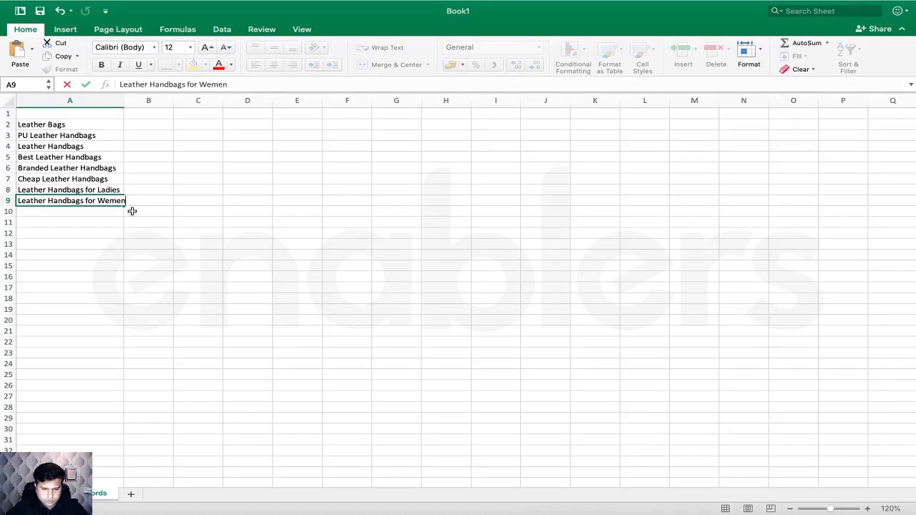
click(110, 201)
key(BackSpace)
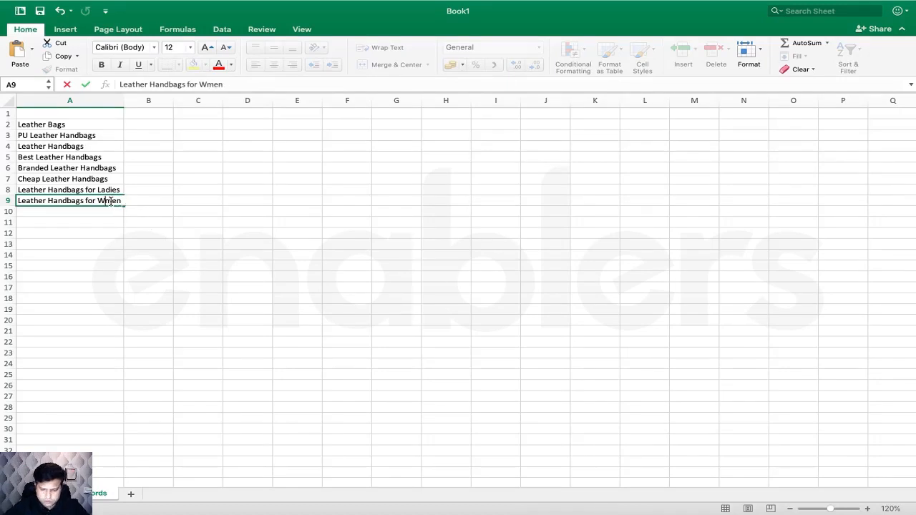
text(o)
click(137, 218)
- Enter 'Leather Handbags Sale' in A10 and remove its leading space
key(ctrl+Right)
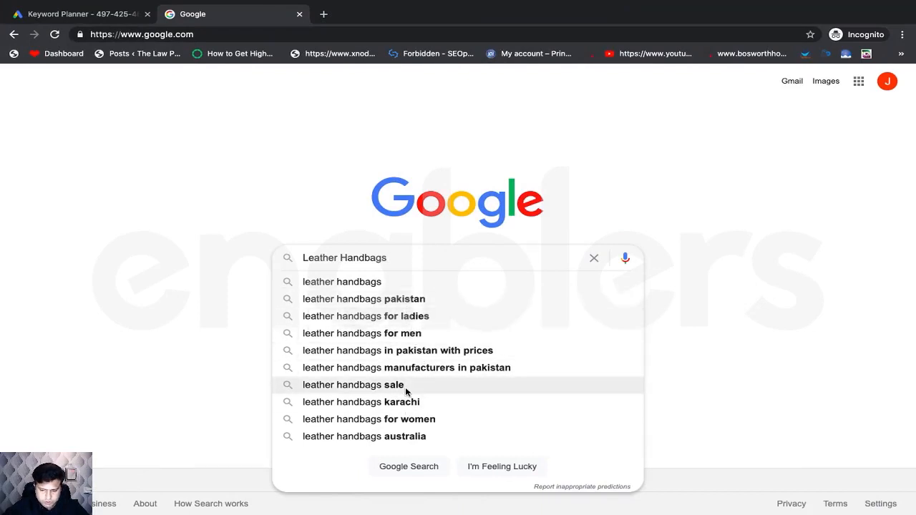
key(ctrl+Left)
double_click(88, 212)
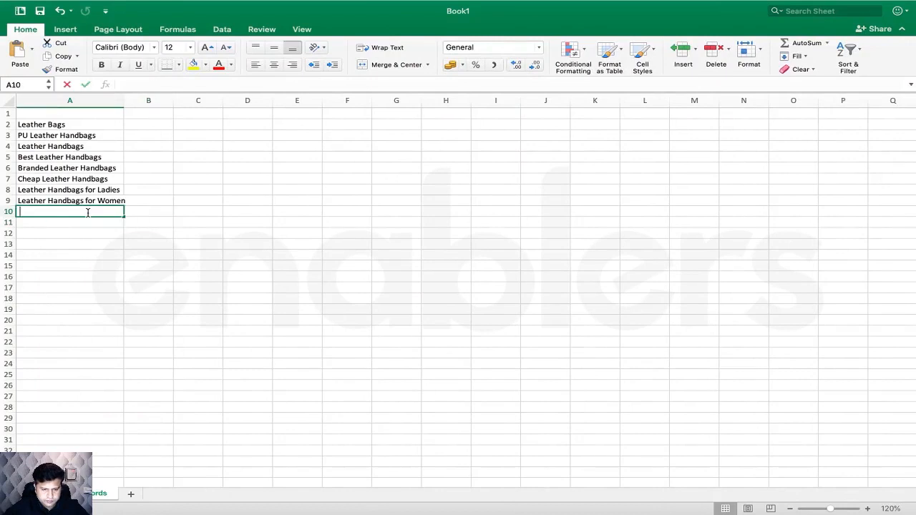
key(super+v)
text(Sale)
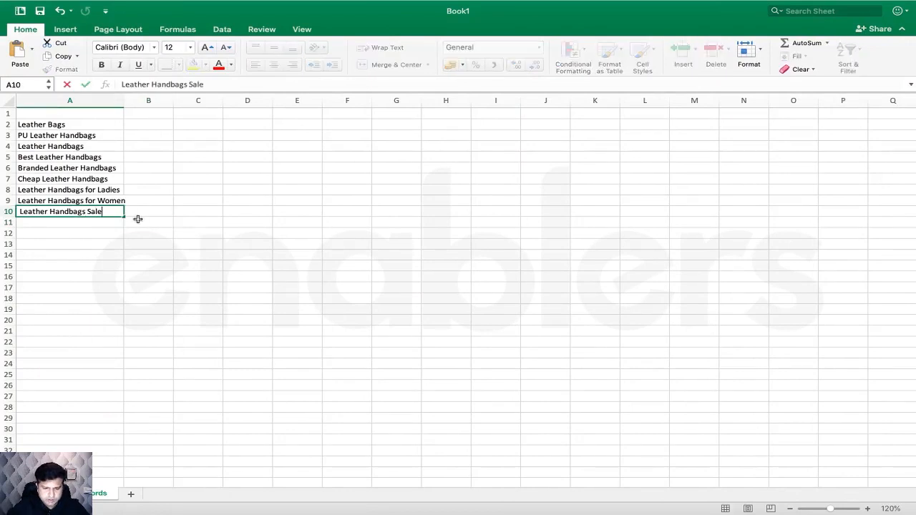
click(168, 235)
key(ctrl+Right)
key(ctrl+Left)
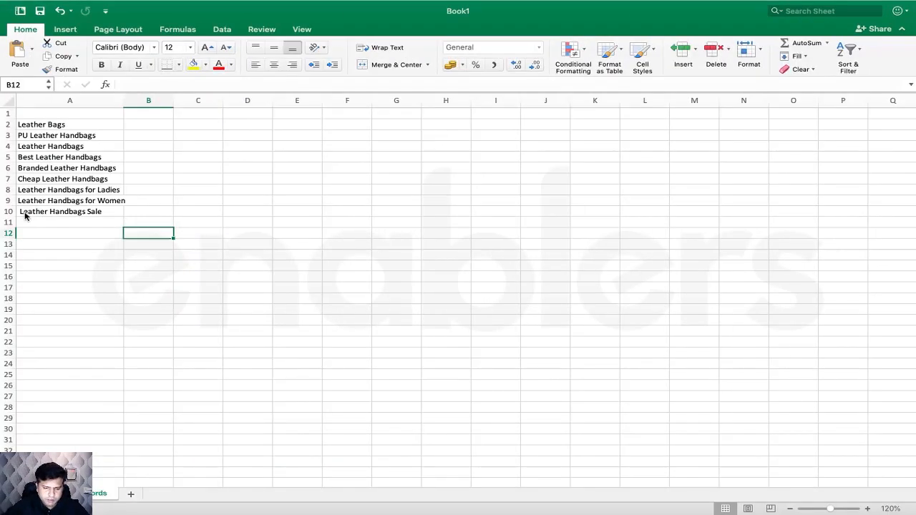
click(21, 213)
double_click(20, 212)
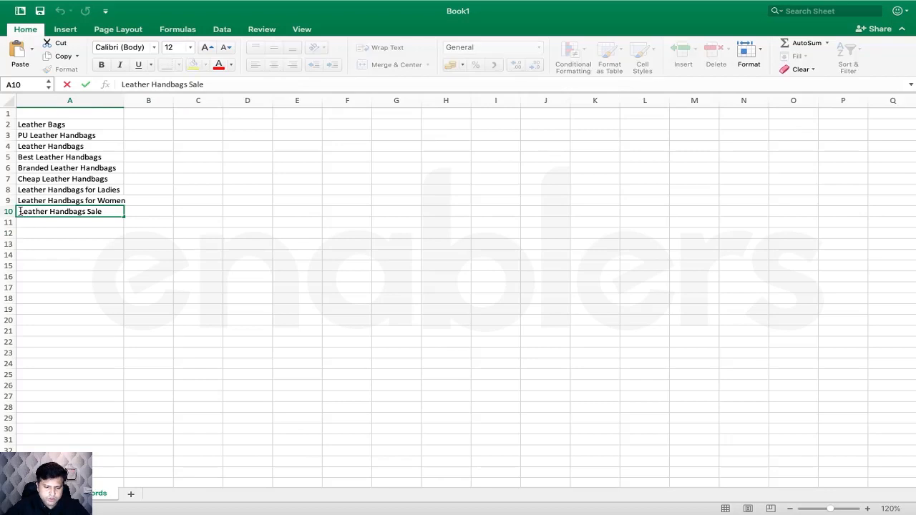
key(BackSpace)
key(ctrl+Right)
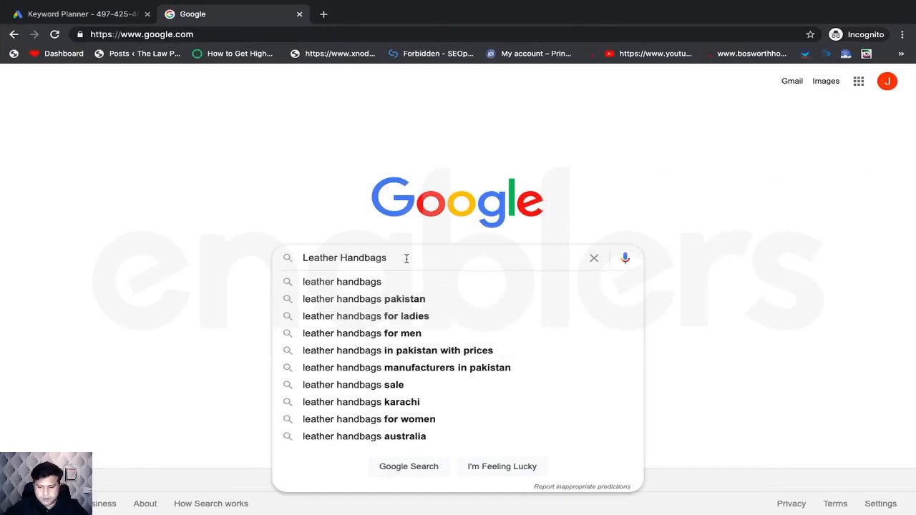
- Try letters a through f after 'Leather Handbags ' for Google suggestions, then return to Keyword Planner
text(a)
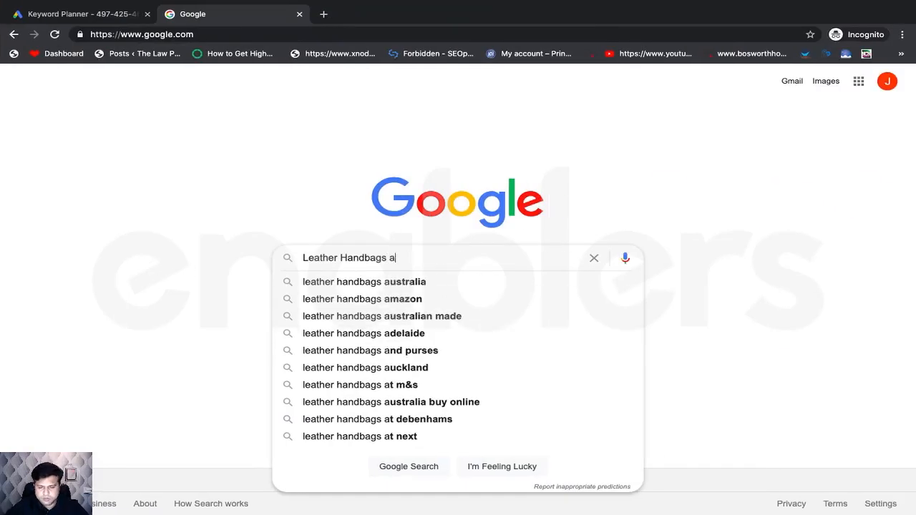
key(BackSpace)
text(b)
key(BackSpace)
text(c)
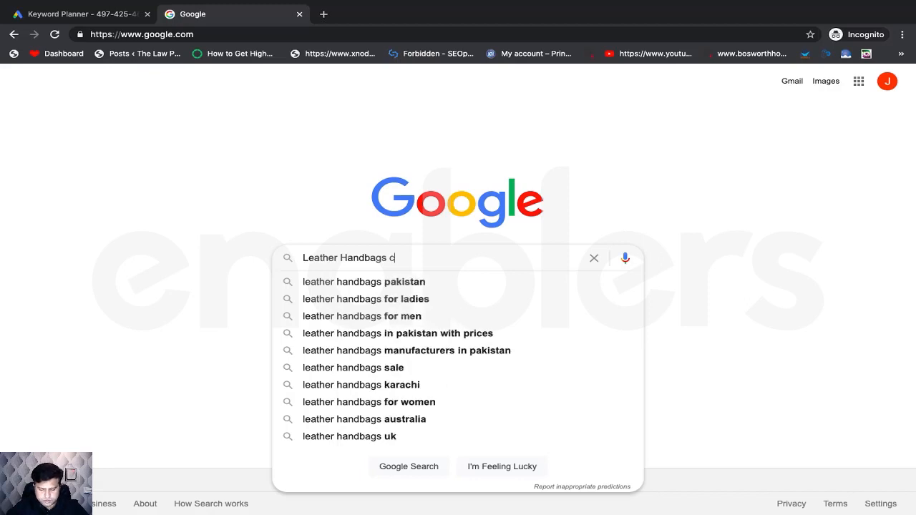
key(BackSpace)
text(d)
key(BackSpace)
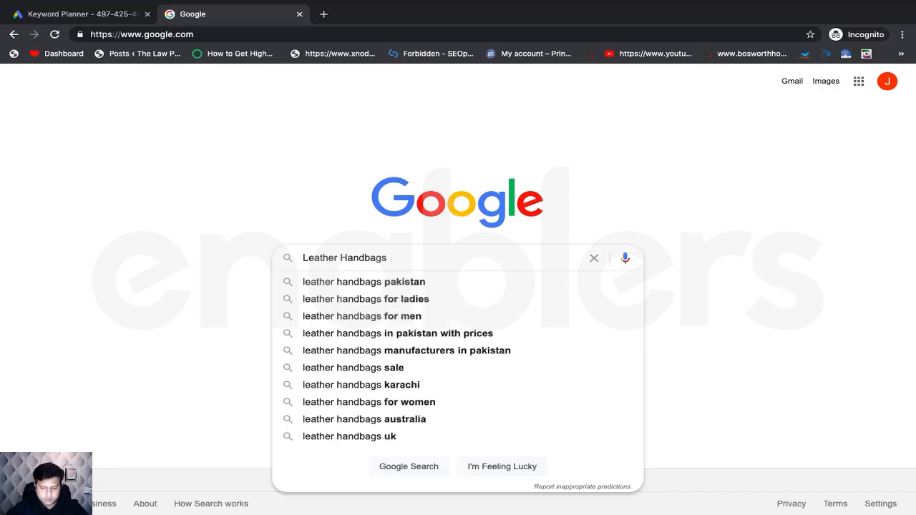
text(e)
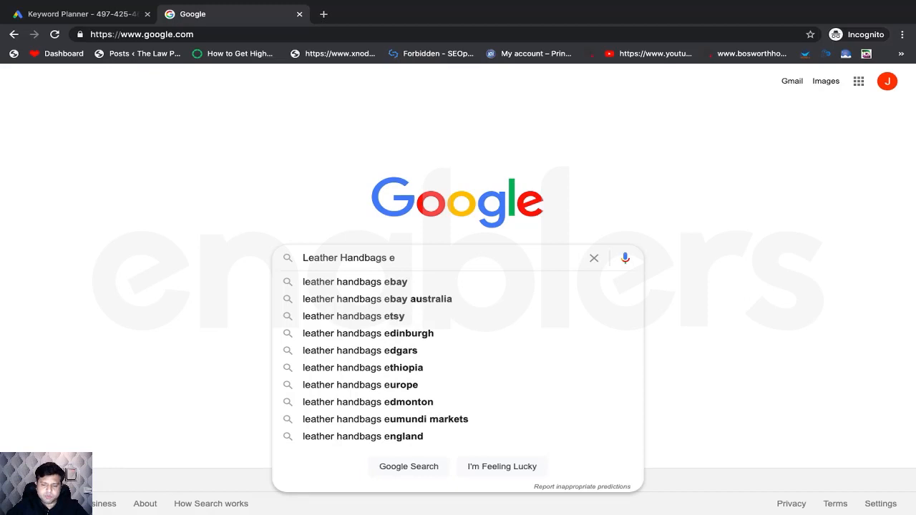
key(BackSpace)
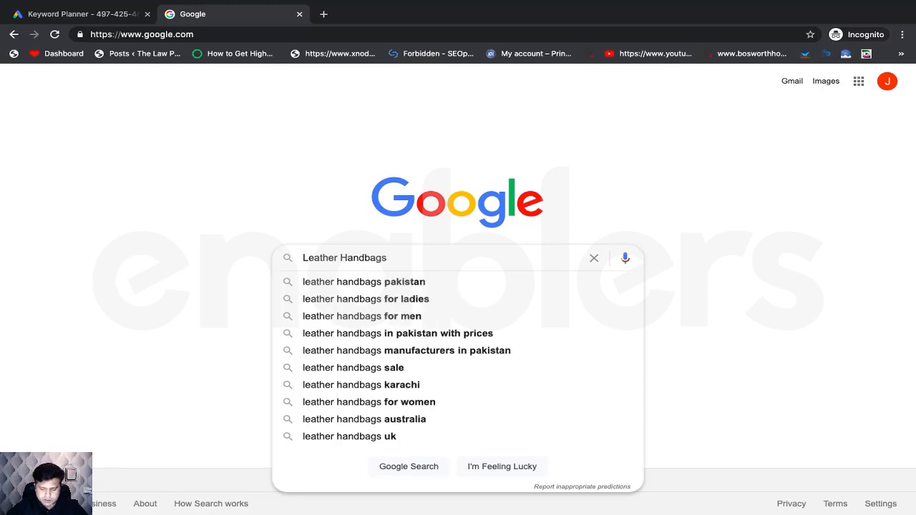
text(f)
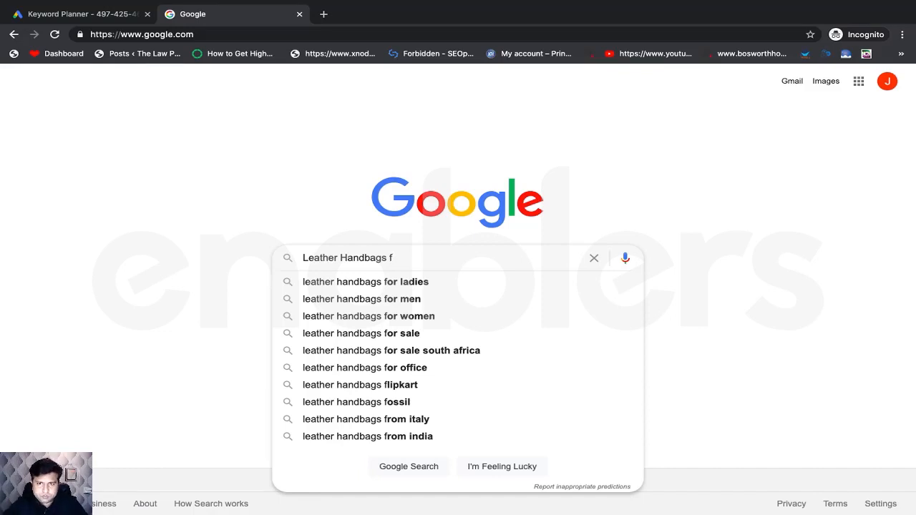
click(32, 11)
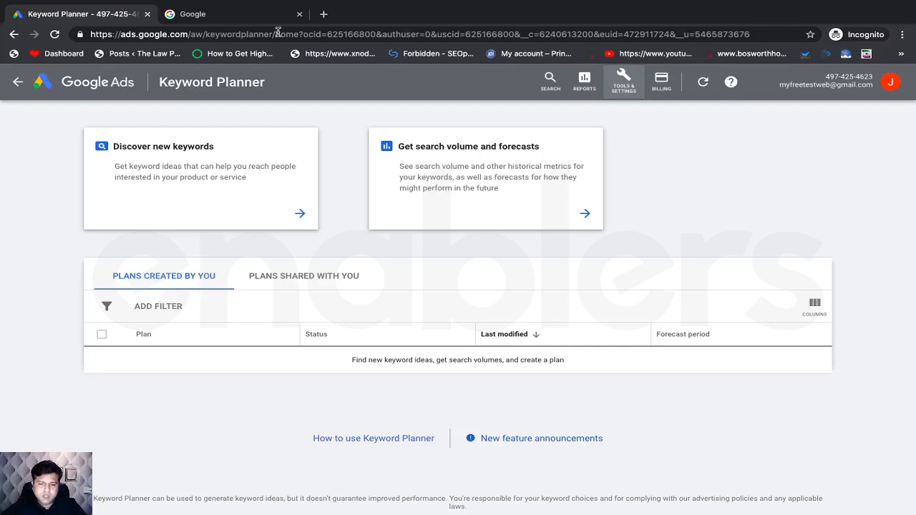
- Search Google for 'Leather Handbags' and scroll to related searches, dismissing the location prompt
click(223, 14)
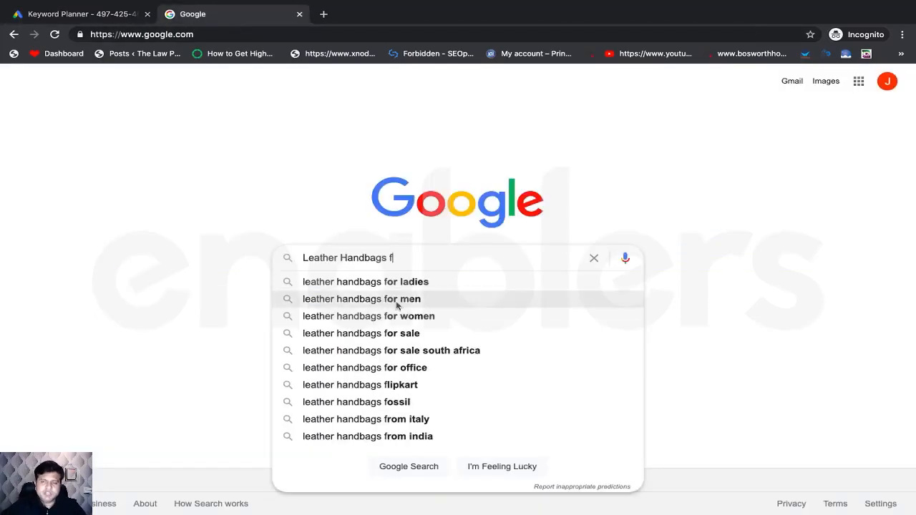
key(BackSpace)
key(BackSpace)
key(Return)
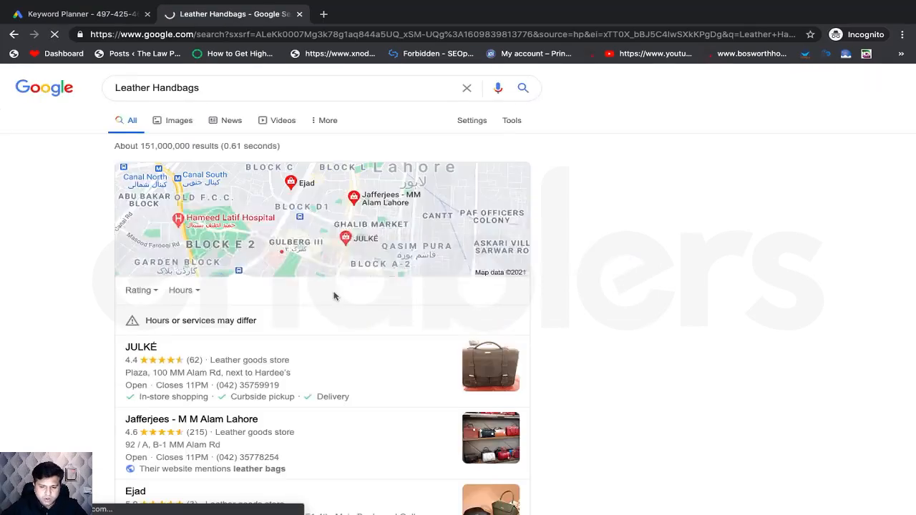
scroll(332, 295, down, 15)
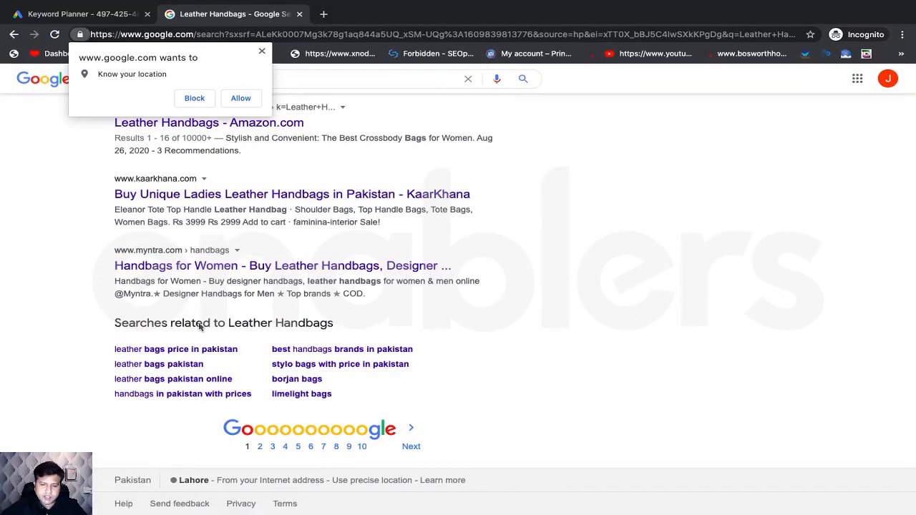
click(262, 51)
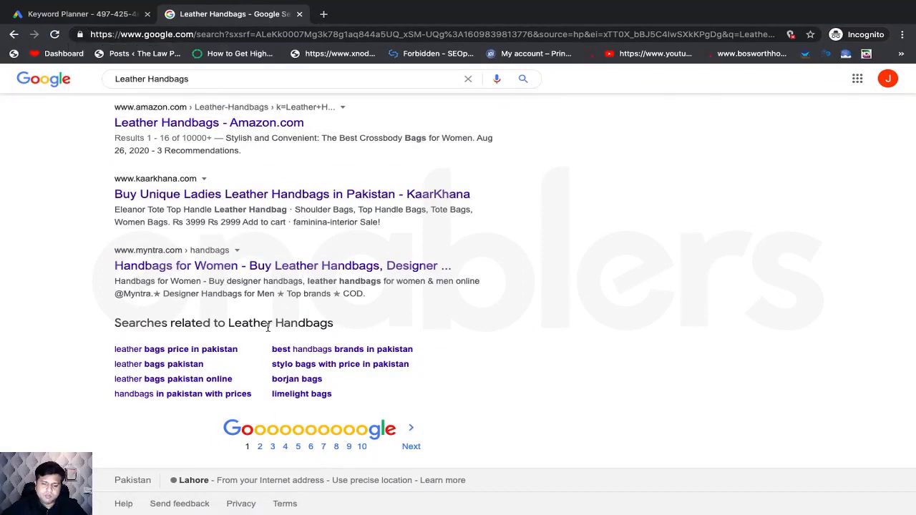
scroll(236, 372, up, 15)
- Reopen the search box to view further autocomplete suggestions like 'leather handbags sale'
click(226, 88)
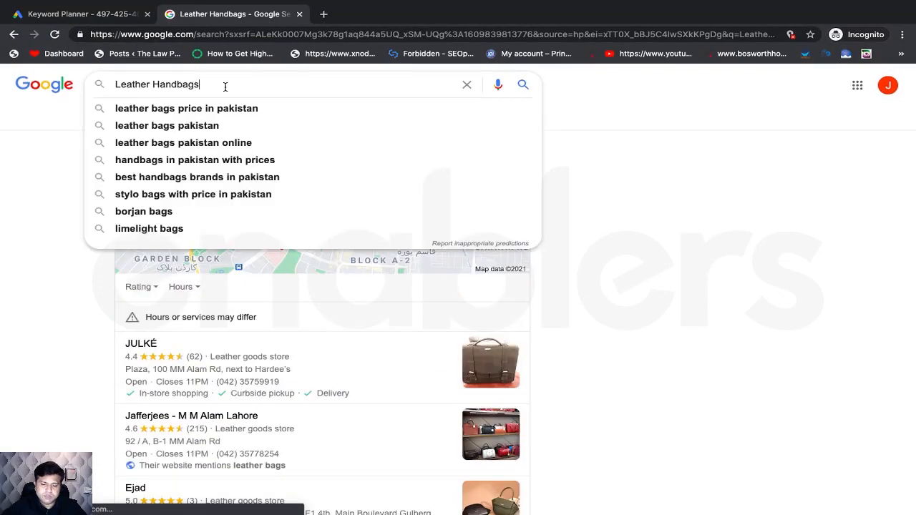
text(a)
key(BackSpace)
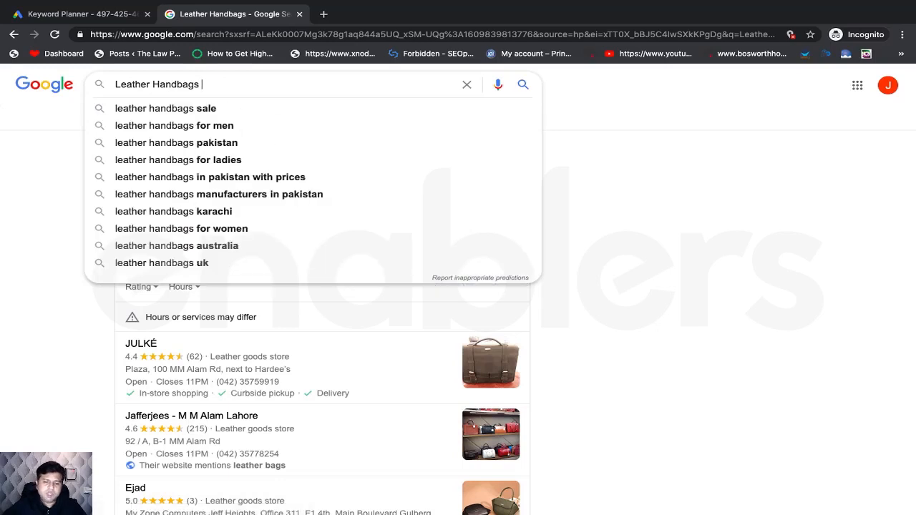
- Load keyword.io in a new tab and paste 'Leather Handbags' as the seed keyword
click(327, 15)
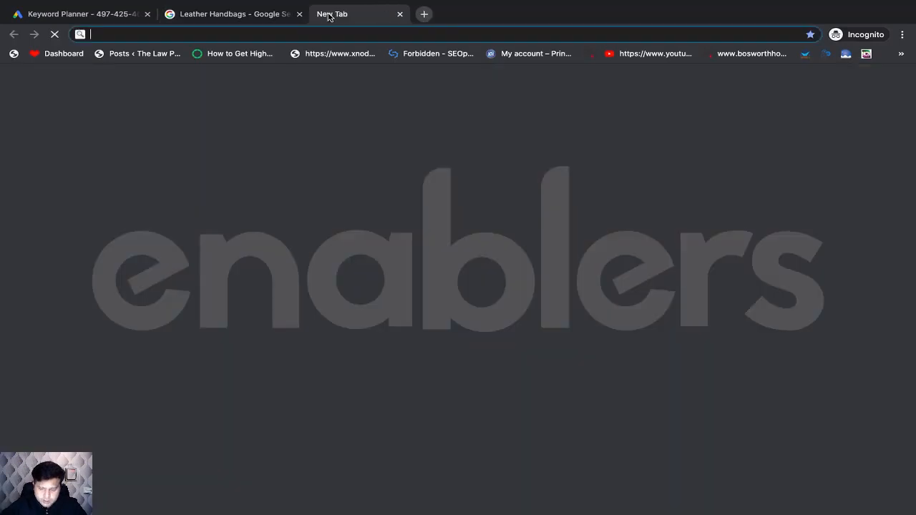
text(k)
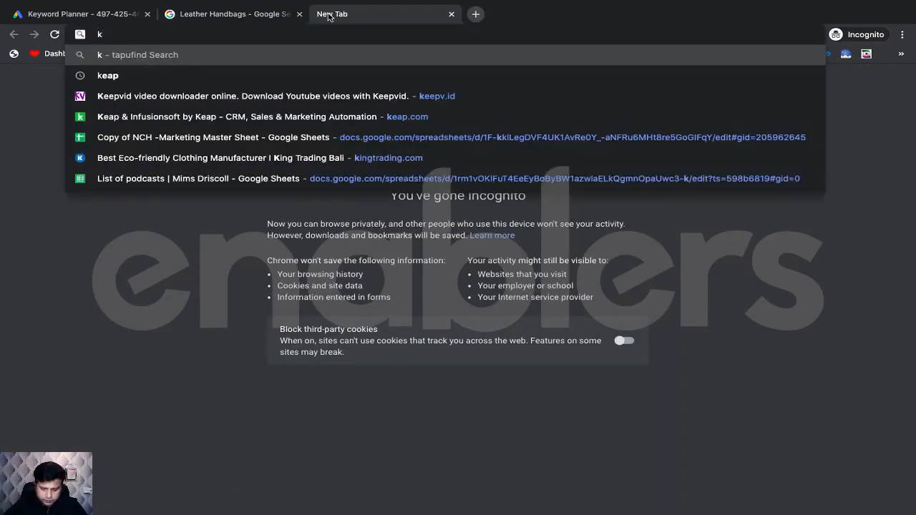
text(eywor)
key(Return)
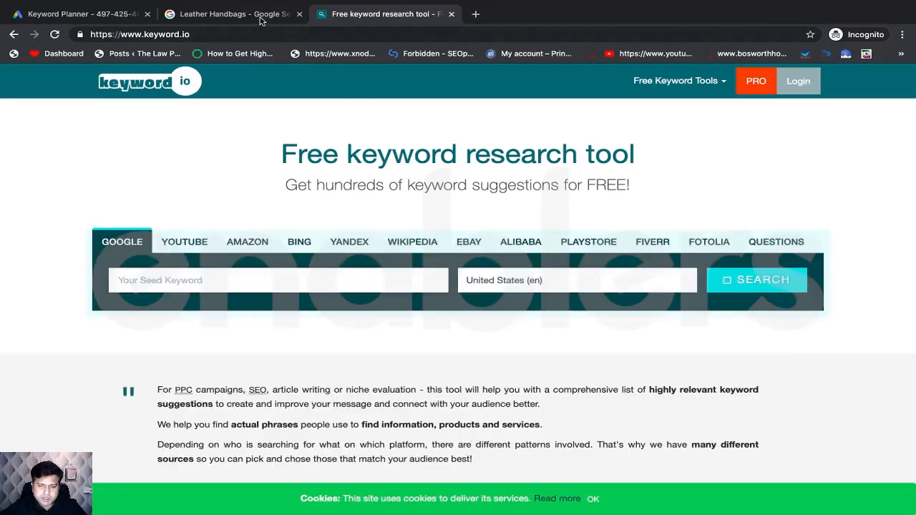
click(261, 17)
drag(200, 85, 115, 85)
key(ctrl+c)
click(374, 13)
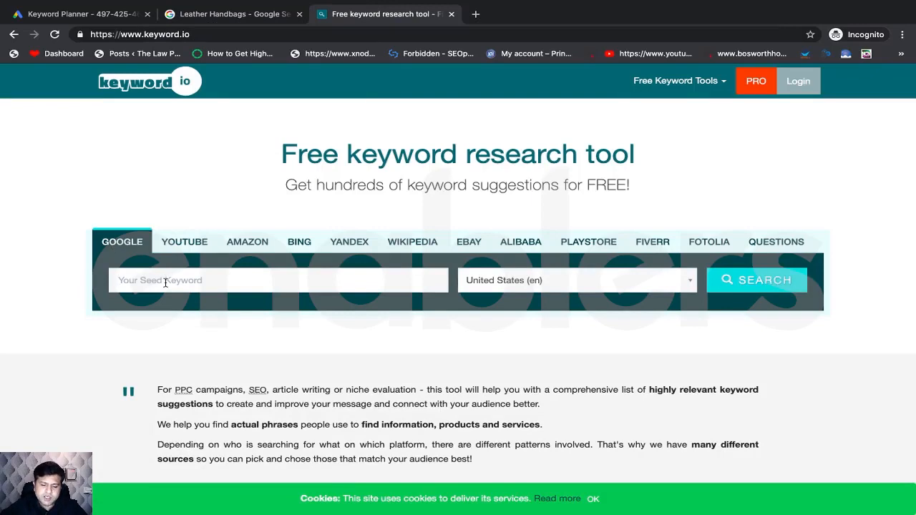
key(ctrl+v)
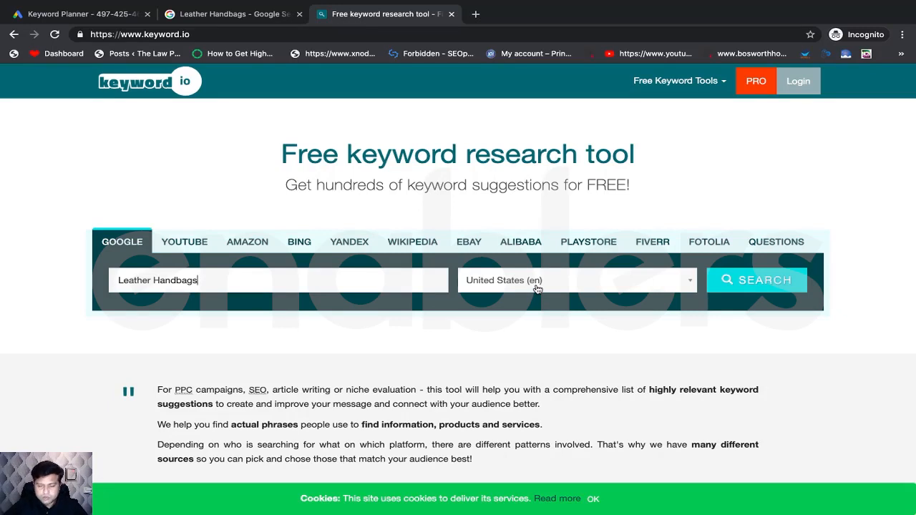
- Keep United States (en) as the target country and run the long-tail search
click(609, 288)
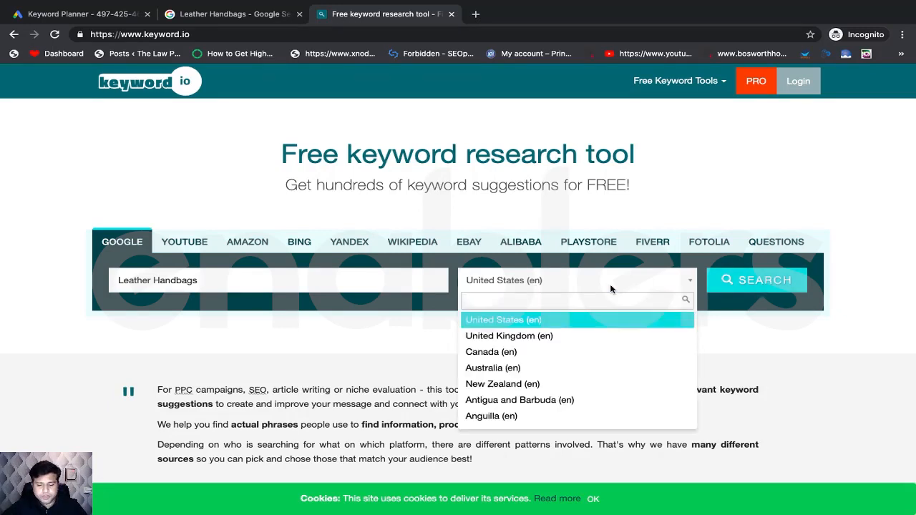
click(371, 327)
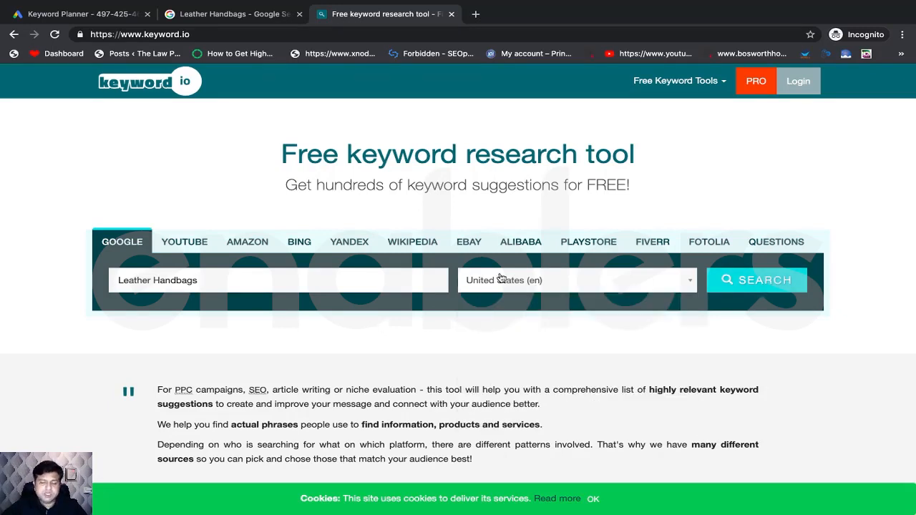
click(758, 280)
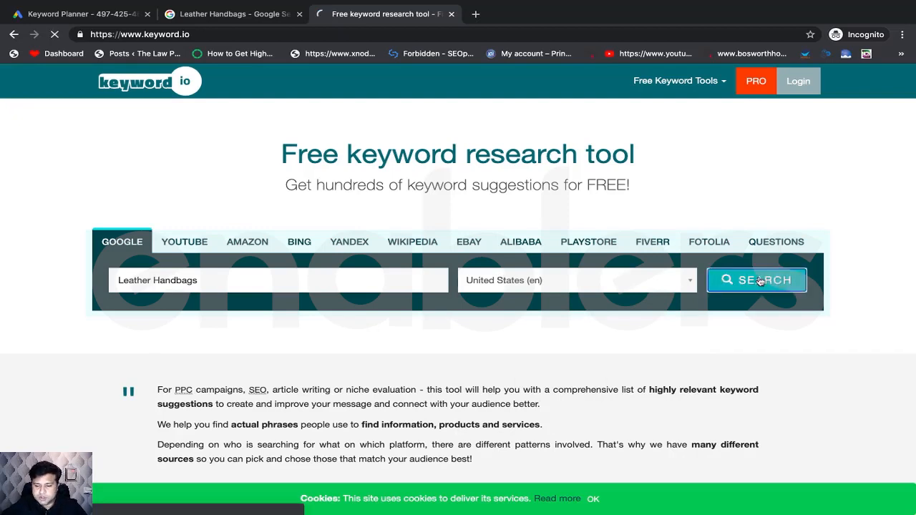
- Scroll through the 566 long-tail results, continuing without creating an account
scroll(362, 353, down, 4)
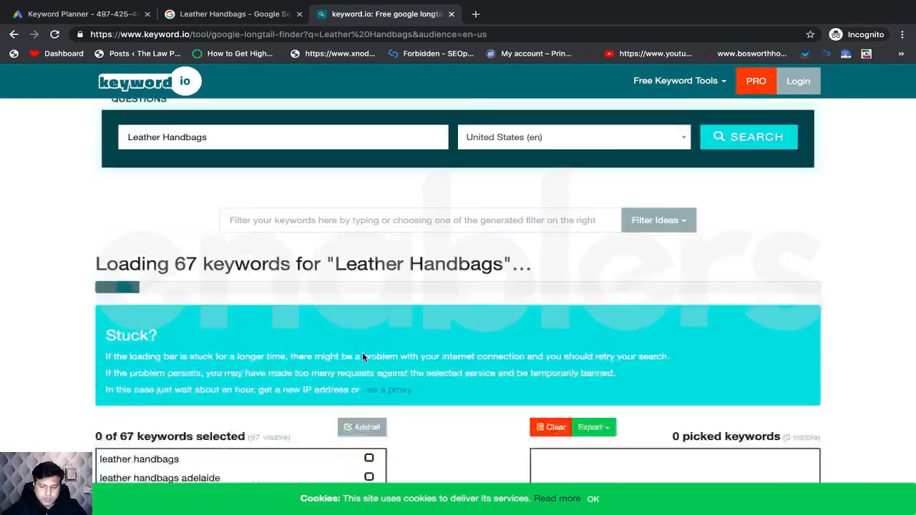
scroll(368, 350, down, 2)
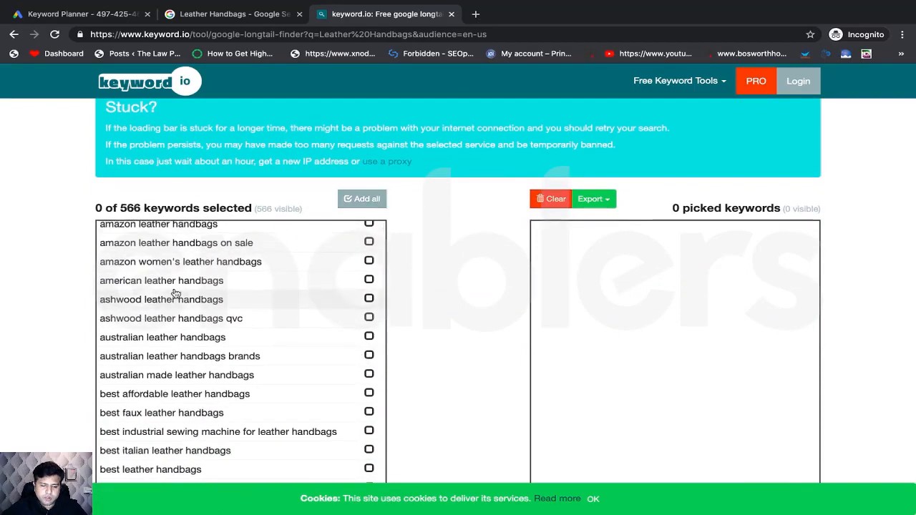
scroll(174, 292, down, 2)
scroll(487, 179, down, 3)
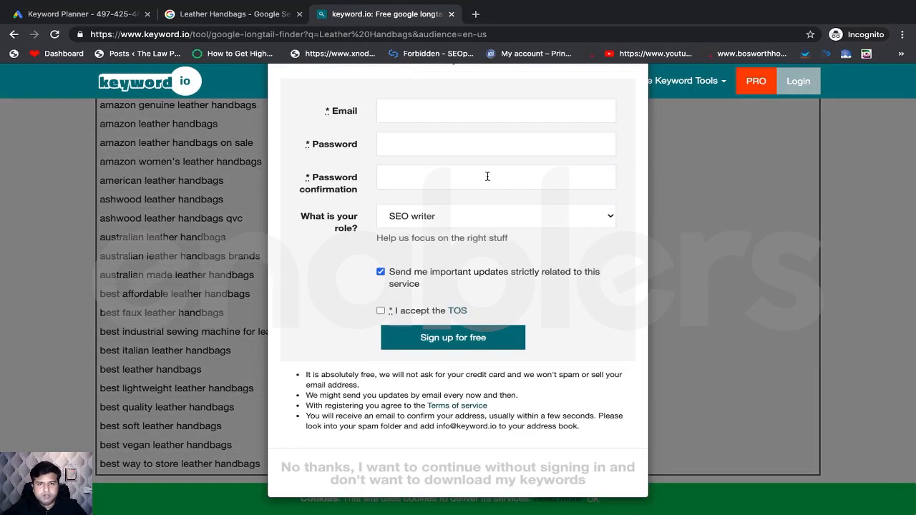
click(420, 472)
scroll(419, 348, up, 3)
scroll(420, 348, down, 1)
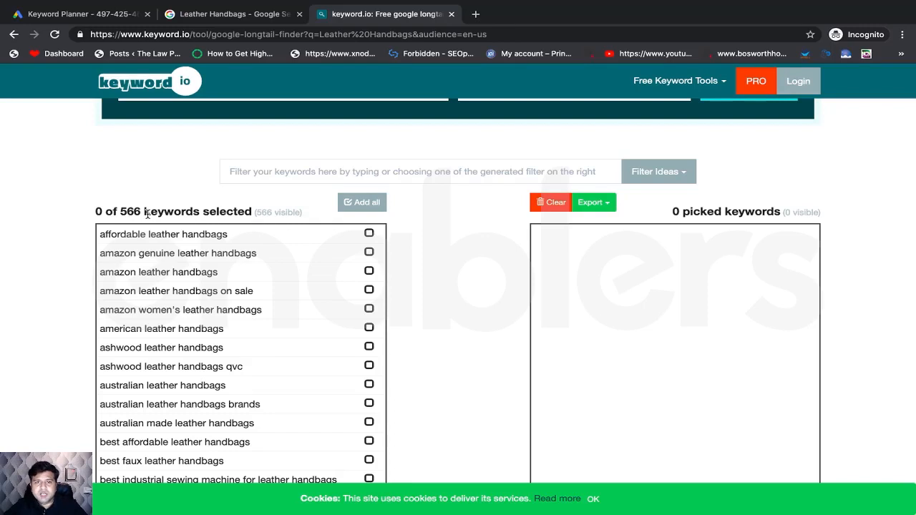
scroll(249, 346, down, 4)
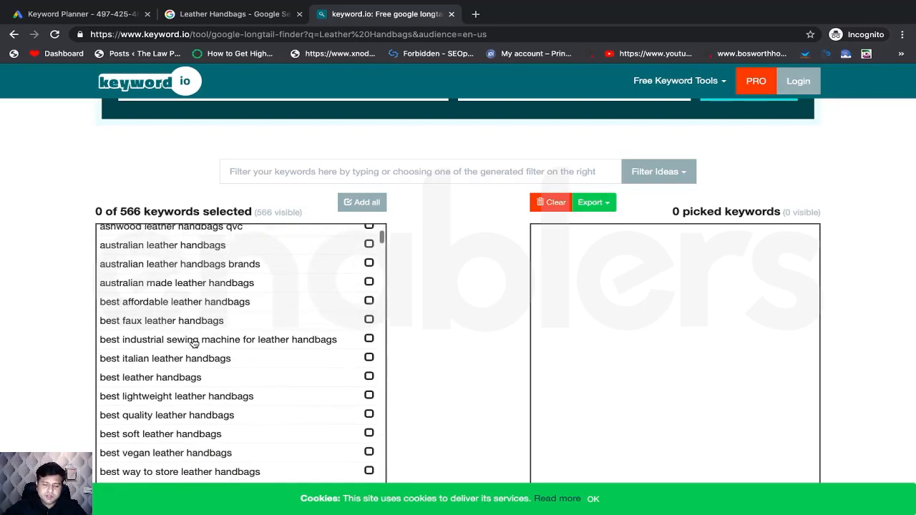
scroll(113, 326, down, 1)
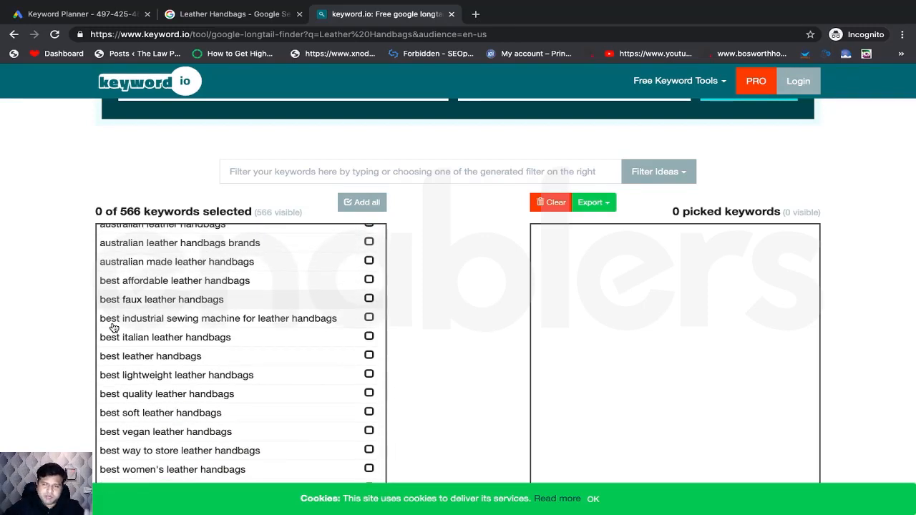
scroll(113, 327, up, 5)
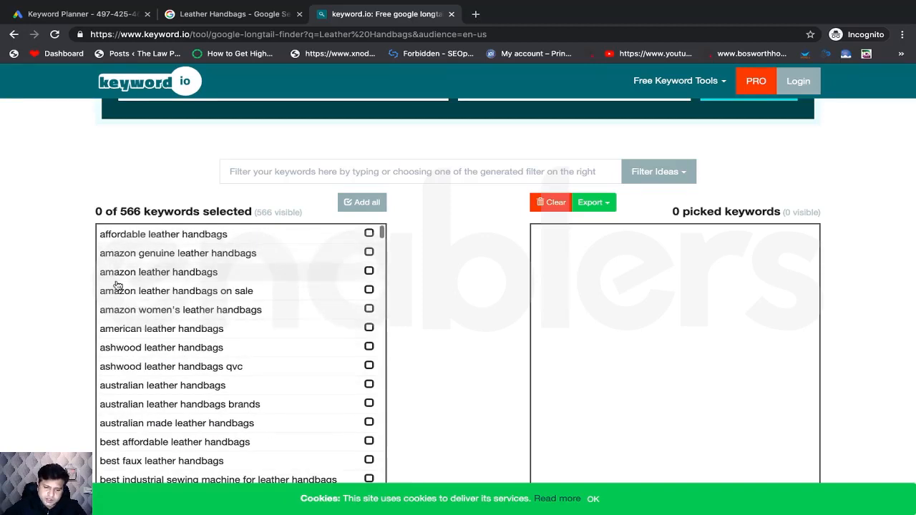
scroll(119, 303, down, 7)
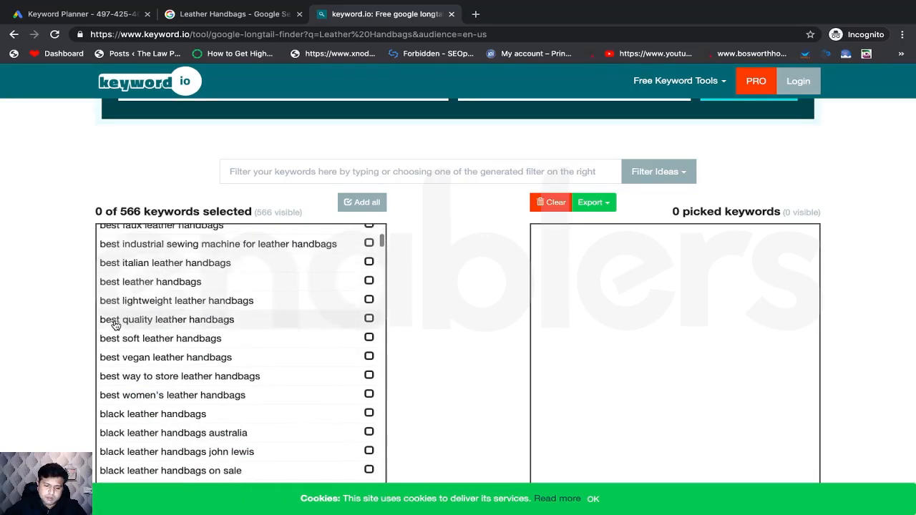
scroll(115, 326, down, 18)
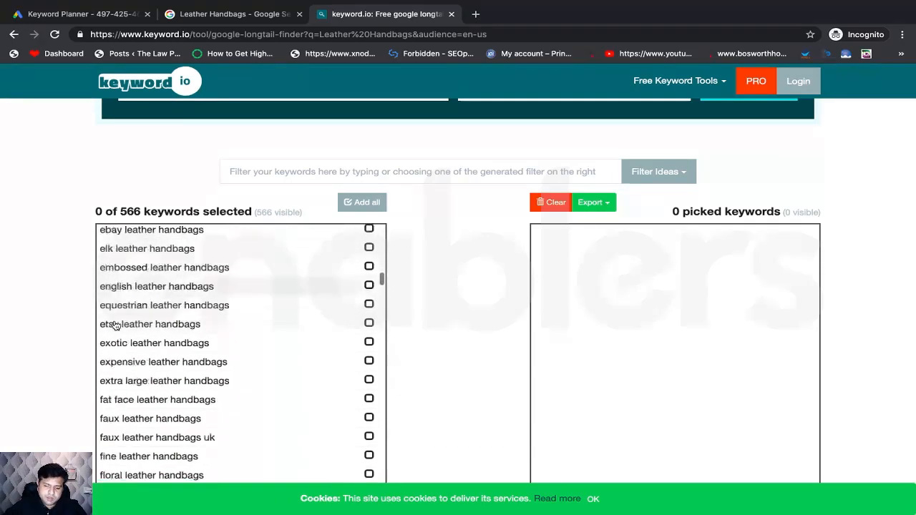
scroll(115, 325, down, 10)
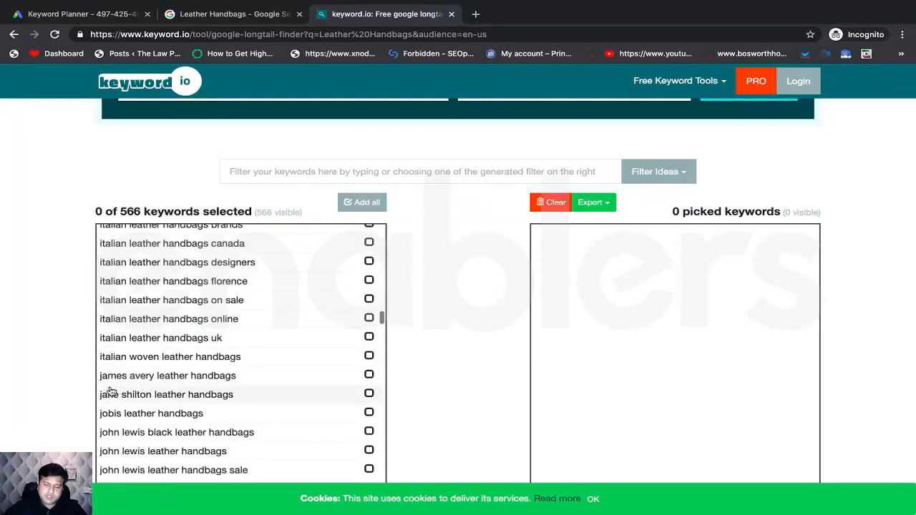
scroll(111, 391, down, 20)
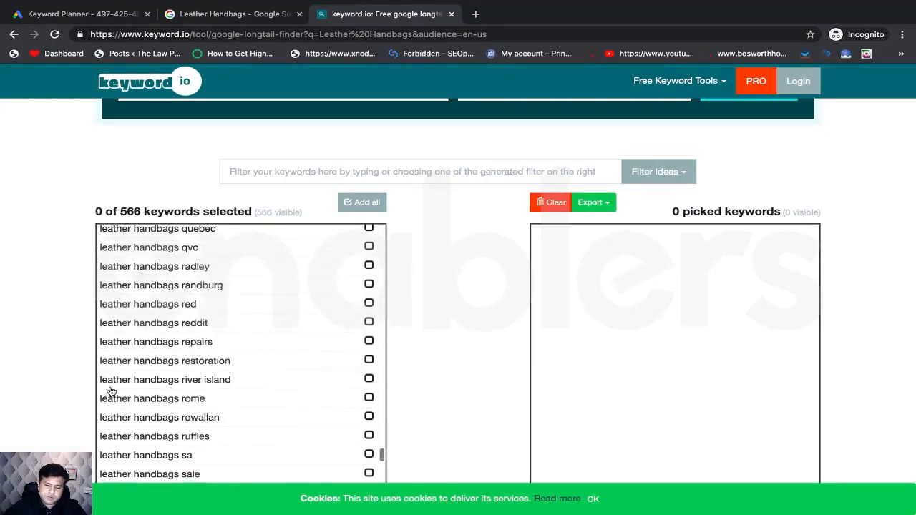
scroll(111, 391, down, 20)
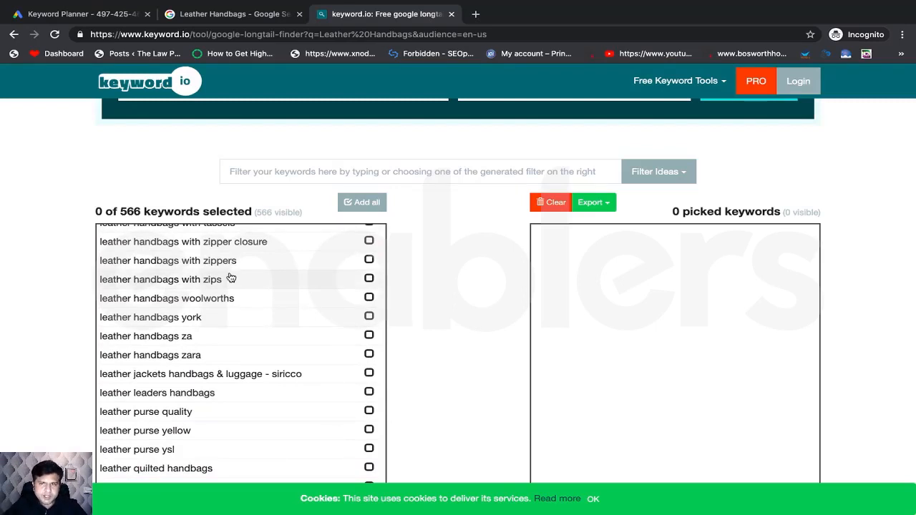
scroll(241, 312, up, 10)
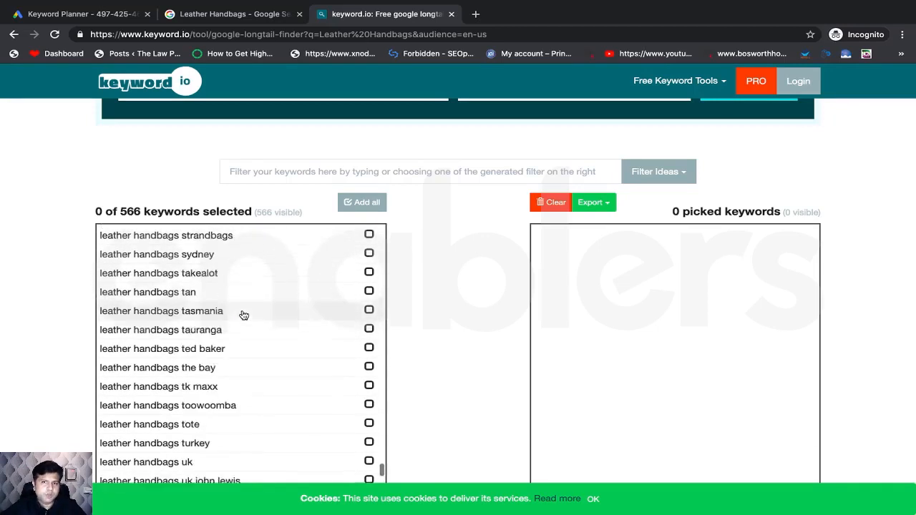
scroll(244, 316, up, 15)
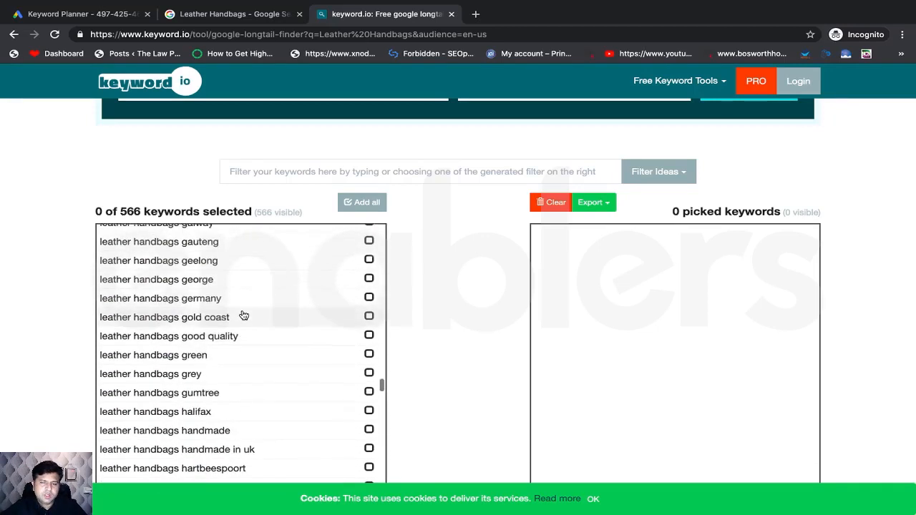
scroll(244, 316, up, 15)
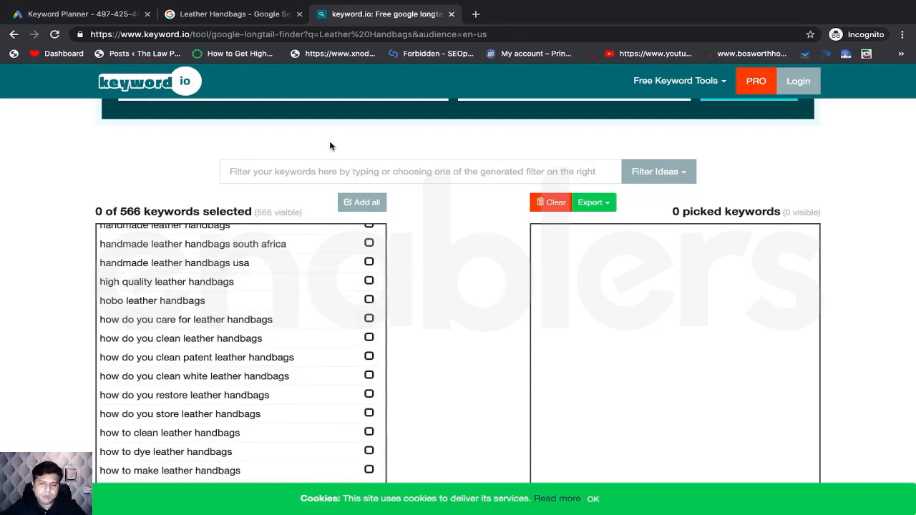
- Pick all keywords except 'handmade leather handbags usa', leaving 565 picked
click(360, 203)
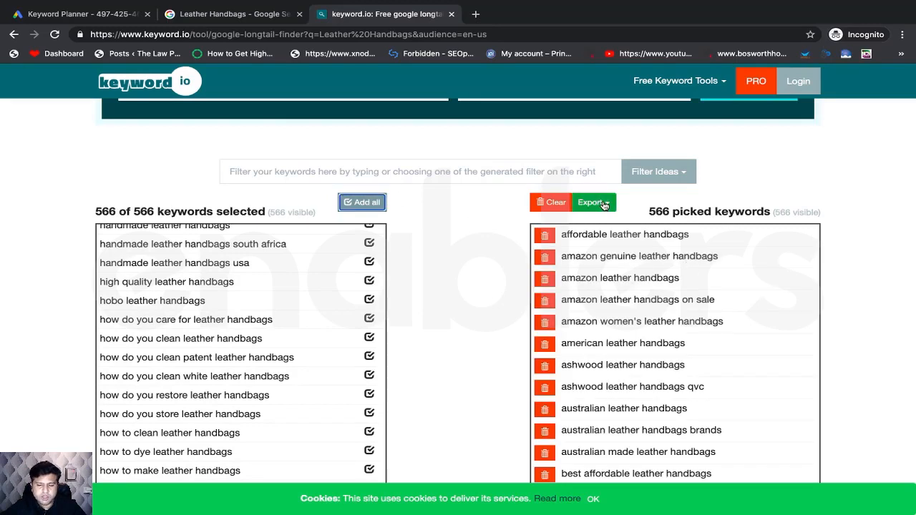
click(370, 263)
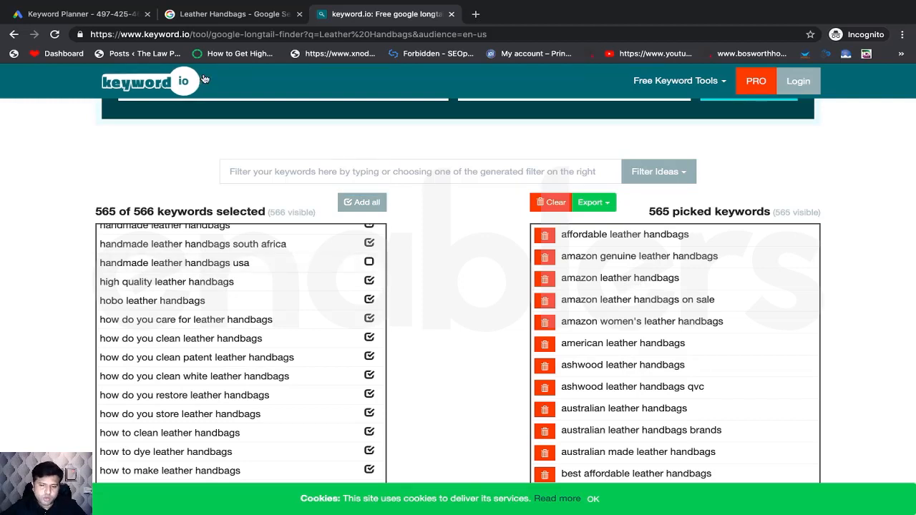
key(super+Tab)
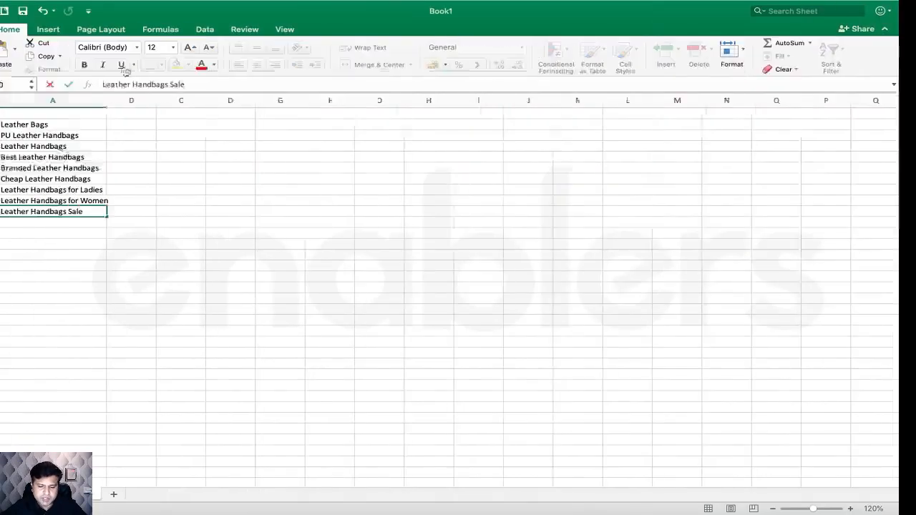
- Type 'Leather Handbags Online' into cell A11
click(127, 158)
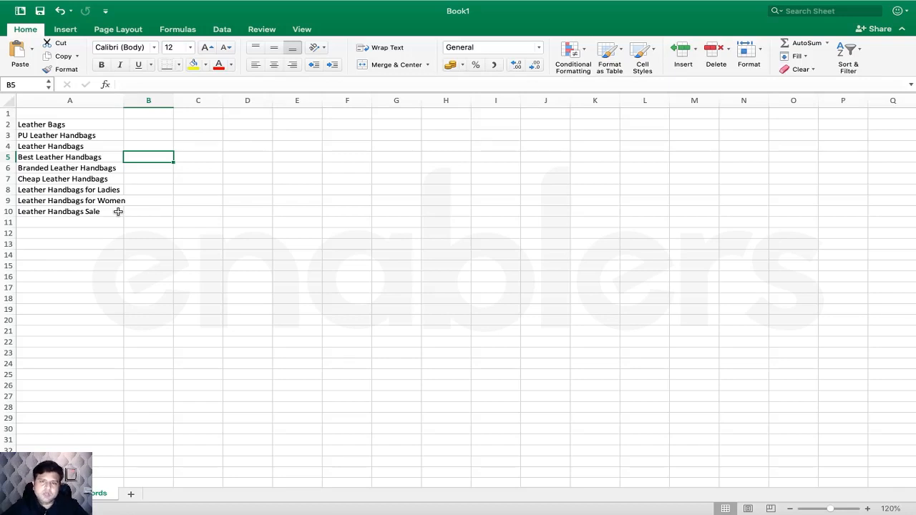
click(45, 220)
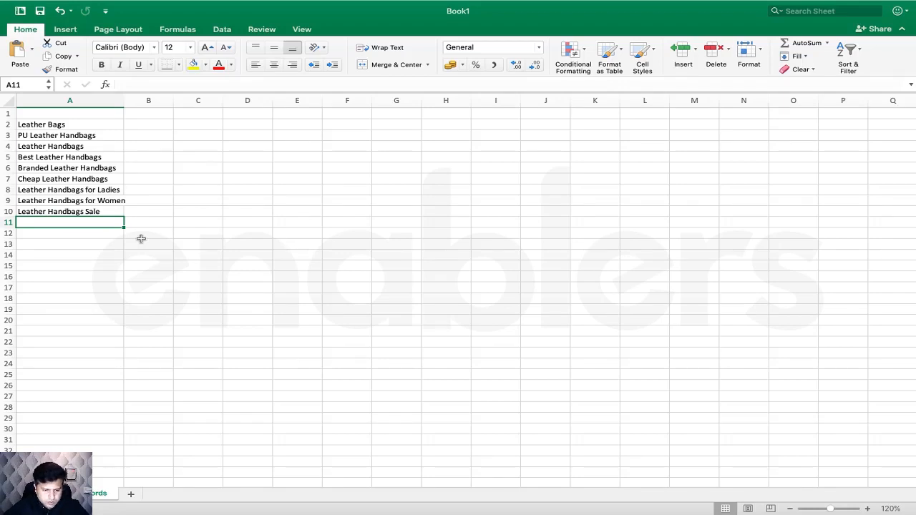
text(Leather)
key(BackSpace)
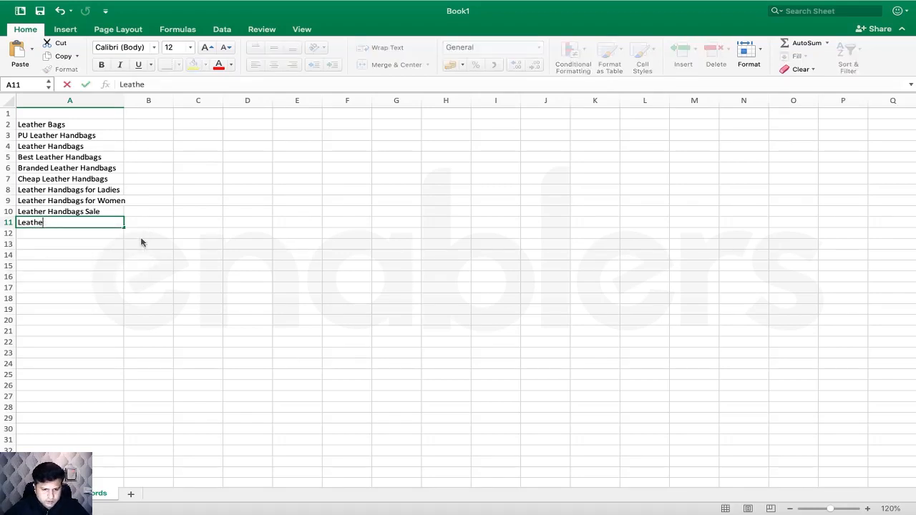
text(r Handbags)
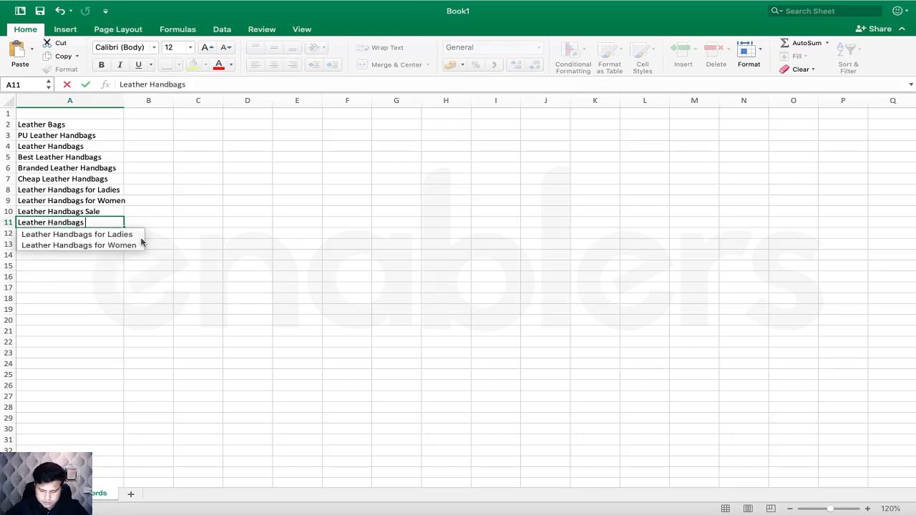
text( Online)
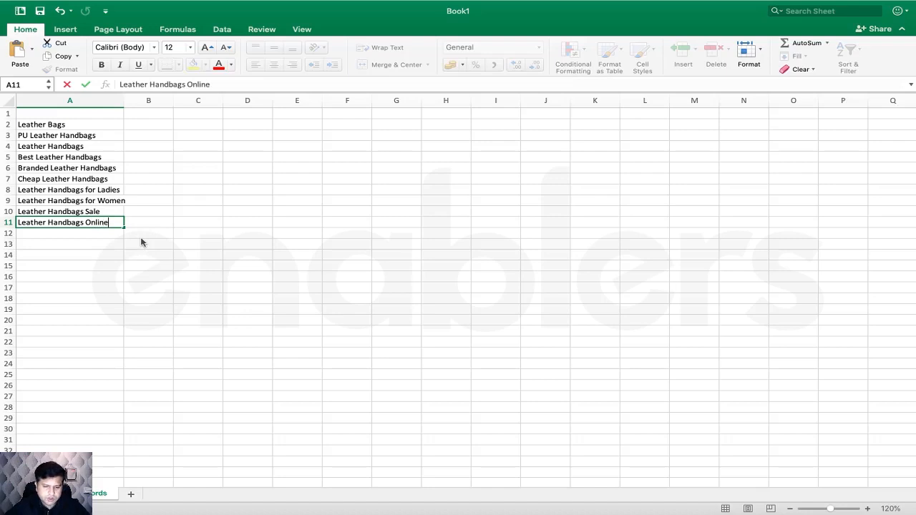
click(198, 243)
- Enter the heading 'Seed Keywords' in A1 and select A1:A11
drag(91, 126, 83, 221)
click(70, 113)
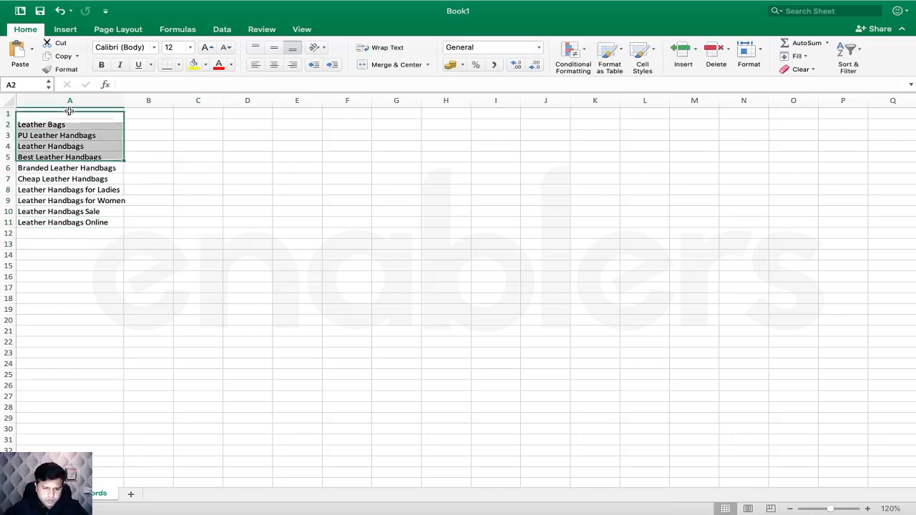
text(Seed Kyworrr)
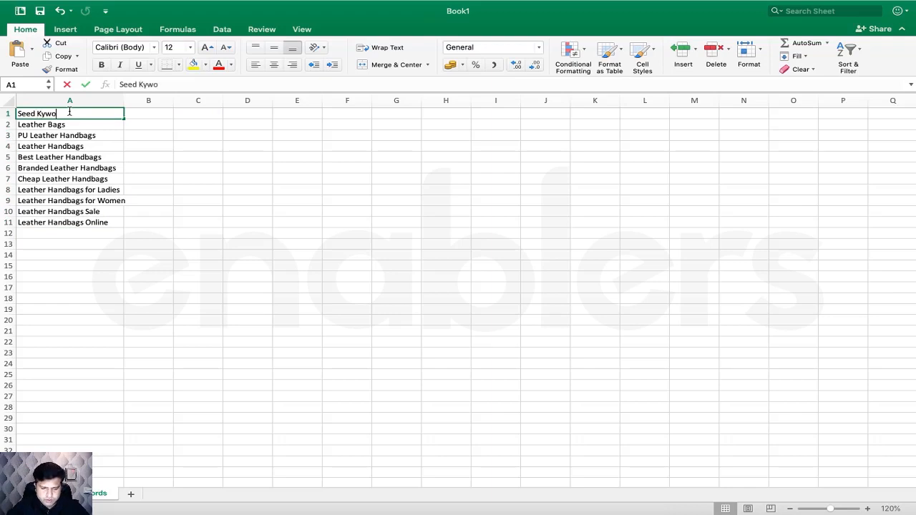
key(BackSpace)
key(BackSpace)
key(BackSpace)
key(BackSpace)
key(BackSpace)
key(BackSpace)
text(e)
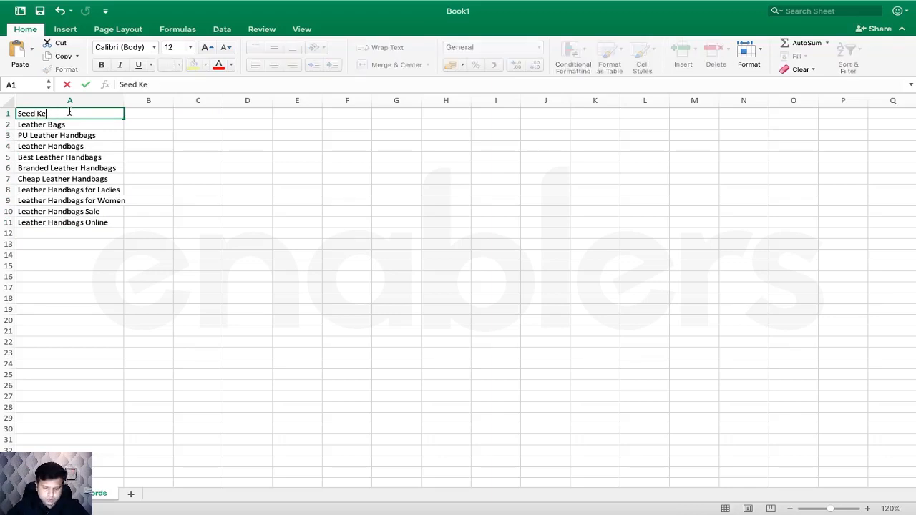
text(ywords)
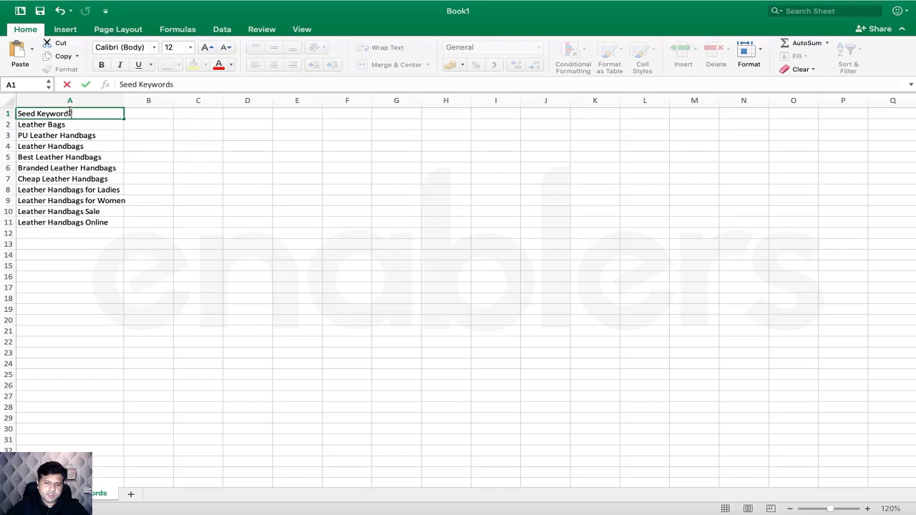
click(143, 167)
click(88, 112)
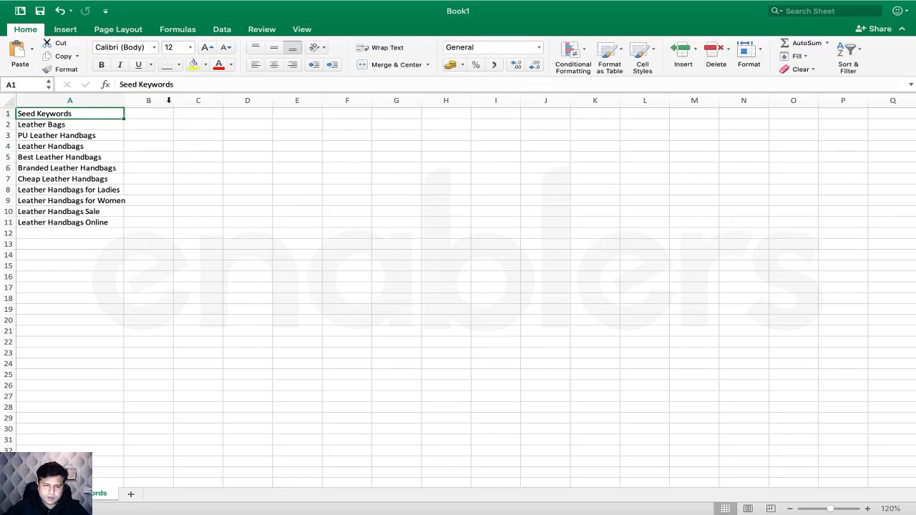
drag(113, 108, 94, 227)
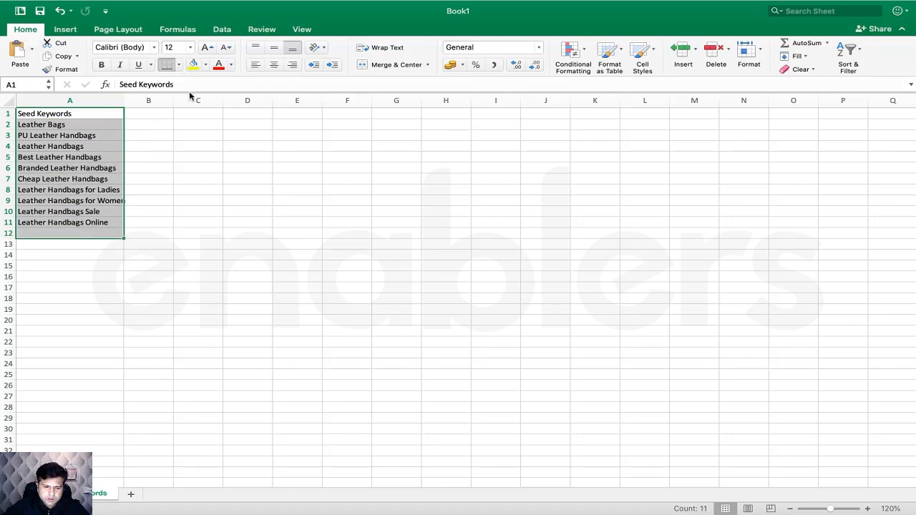
- Give A1:A11 all borders and fill the Seed Keywords heading green
key(super+z)
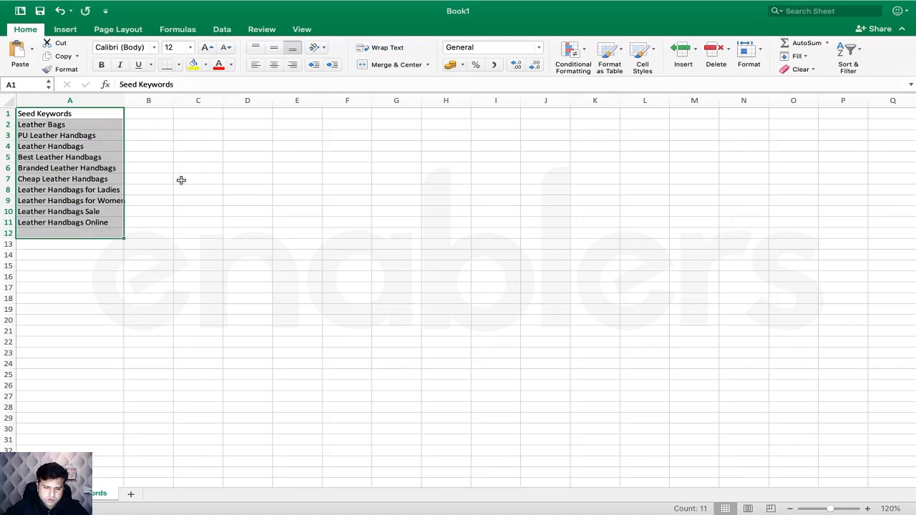
click(181, 179)
drag(108, 115, 104, 222)
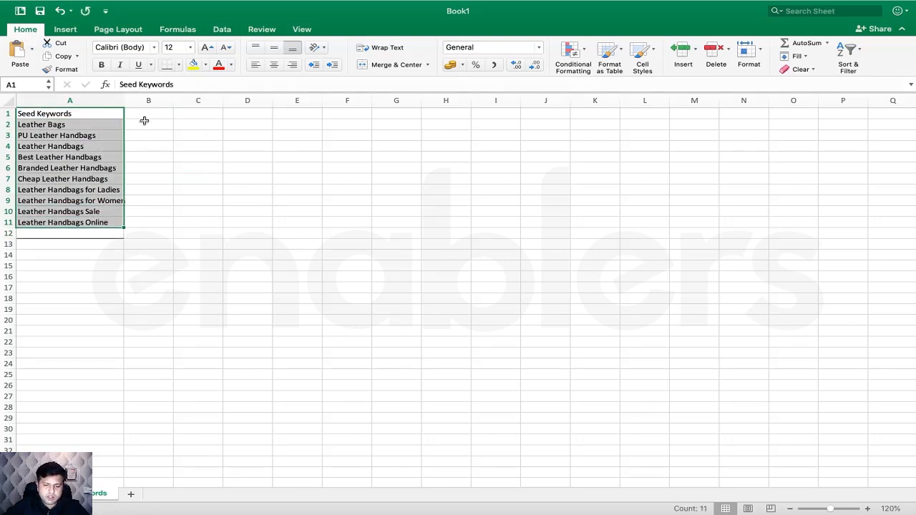
click(180, 65)
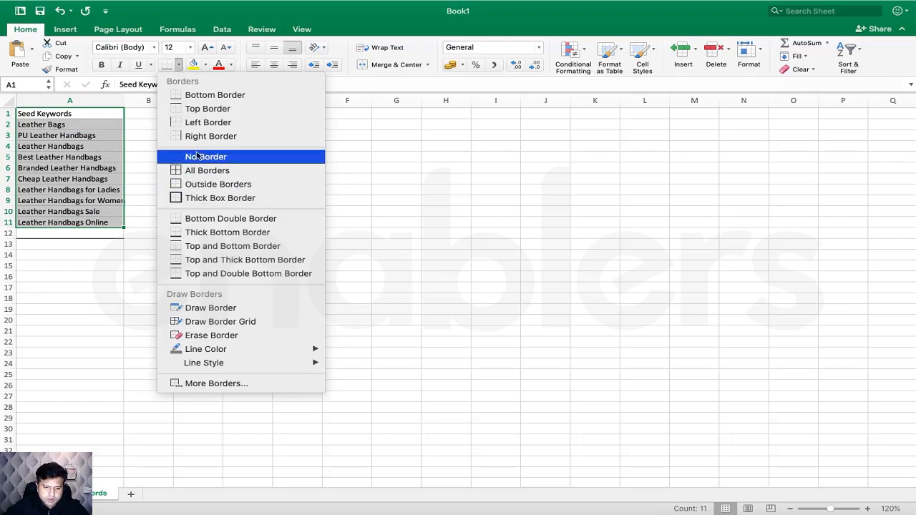
click(201, 172)
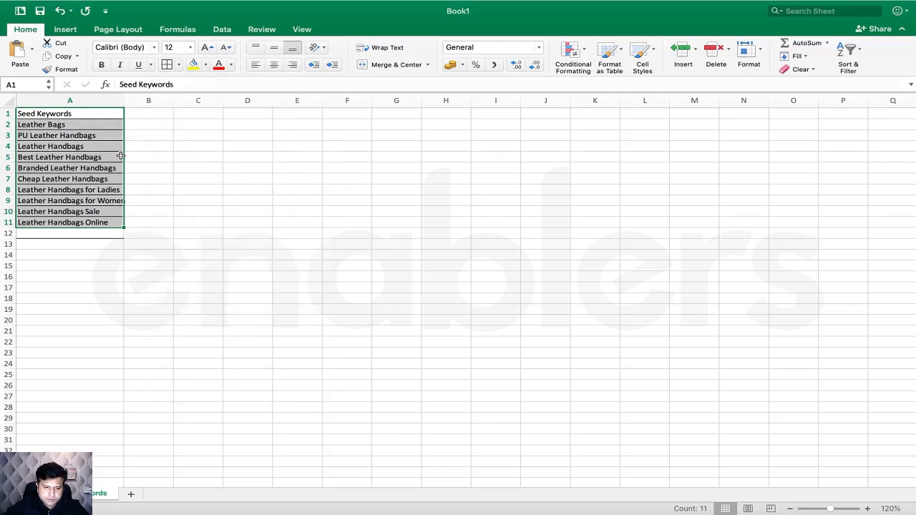
click(81, 112)
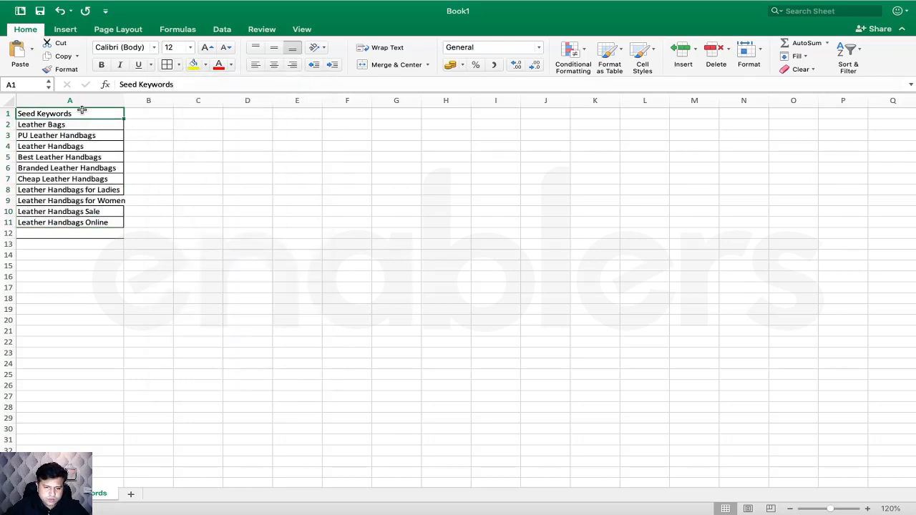
click(204, 65)
click(301, 117)
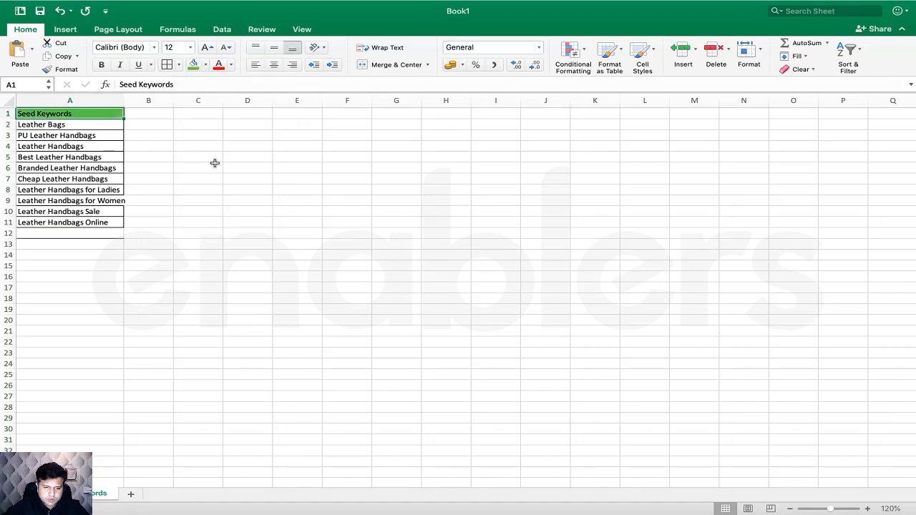
click(212, 163)
- Delete the empty row 12 and widen column A to fit the keywords
click(9, 233)
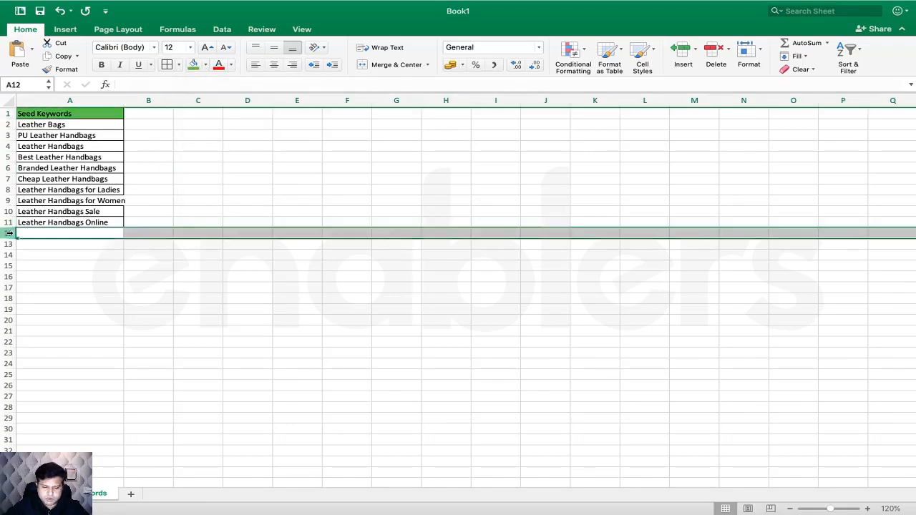
right_click(8, 233)
click(34, 297)
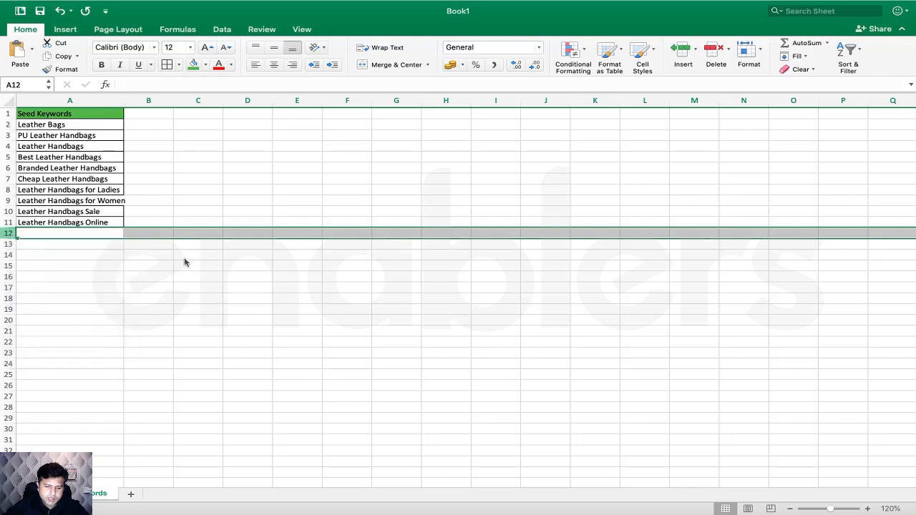
click(184, 260)
drag(123, 104, 133, 159)
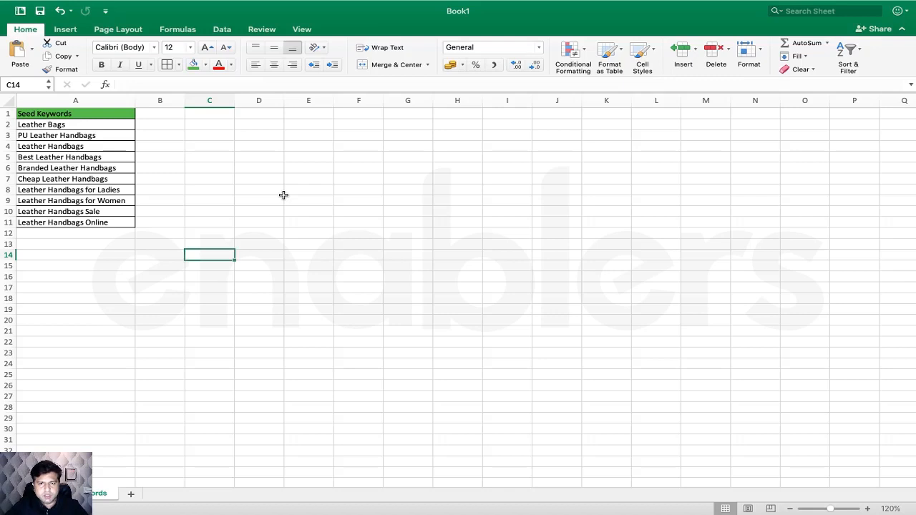
key(super+Tab)
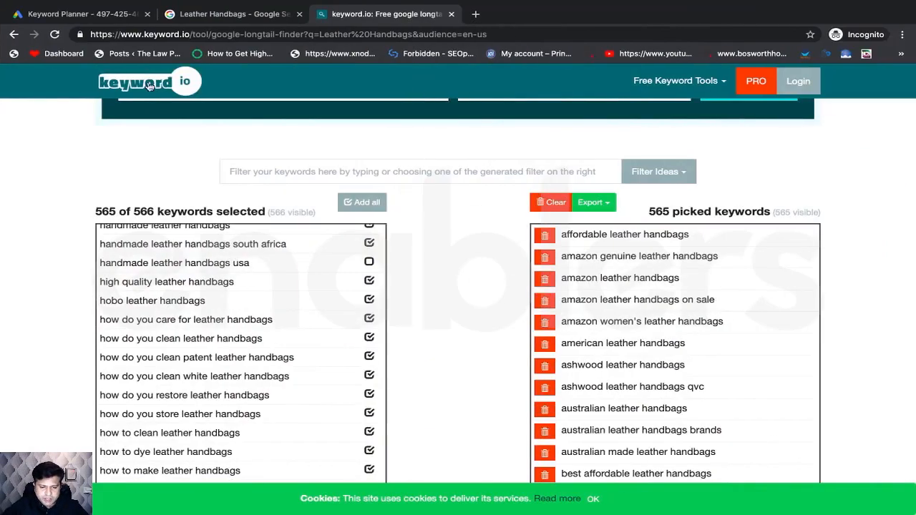
- Bring up Keyword Planner's Discover new keywords form on its start-with-keywords option
click(104, 14)
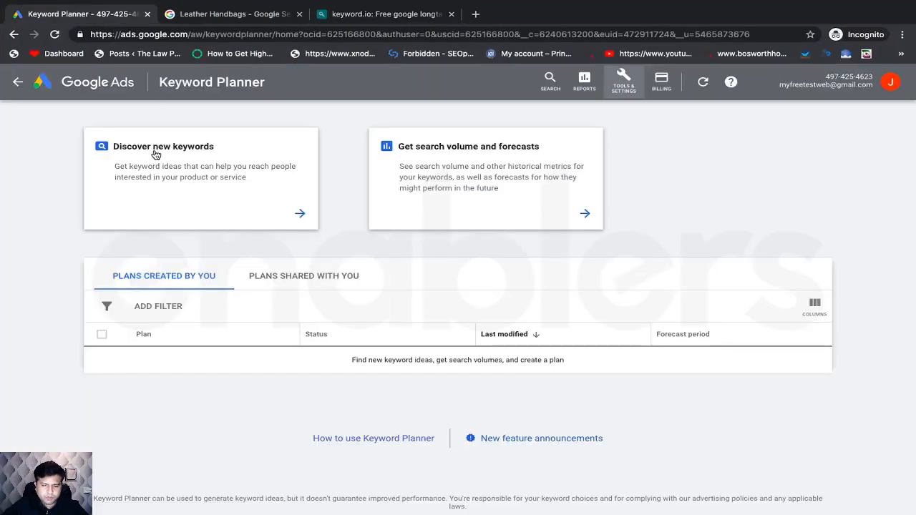
click(192, 169)
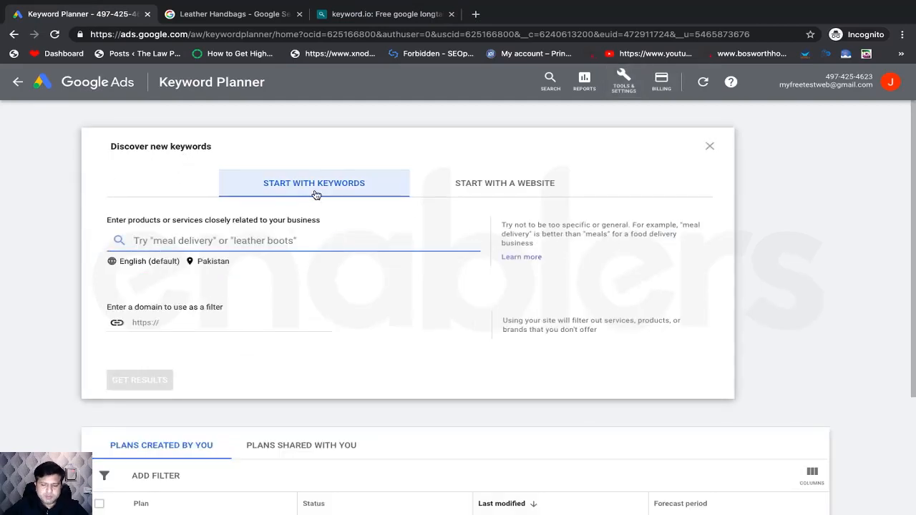
click(494, 187)
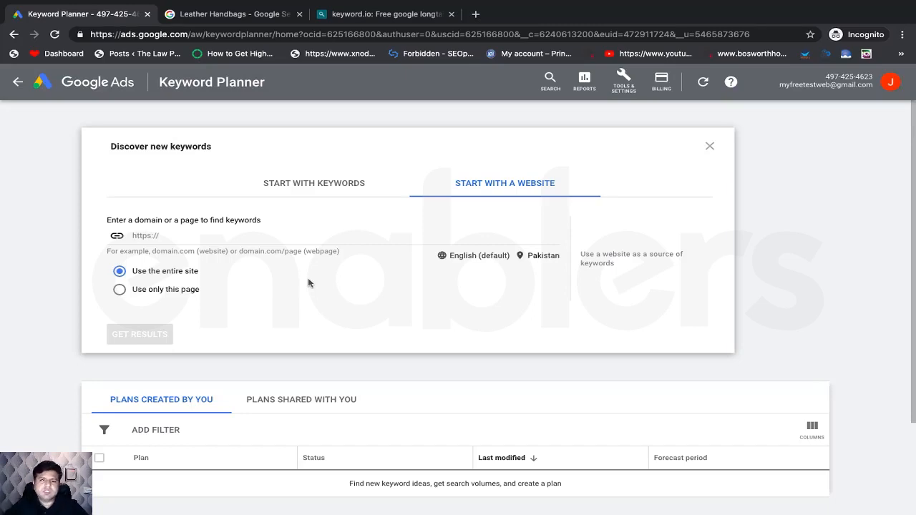
click(320, 196)
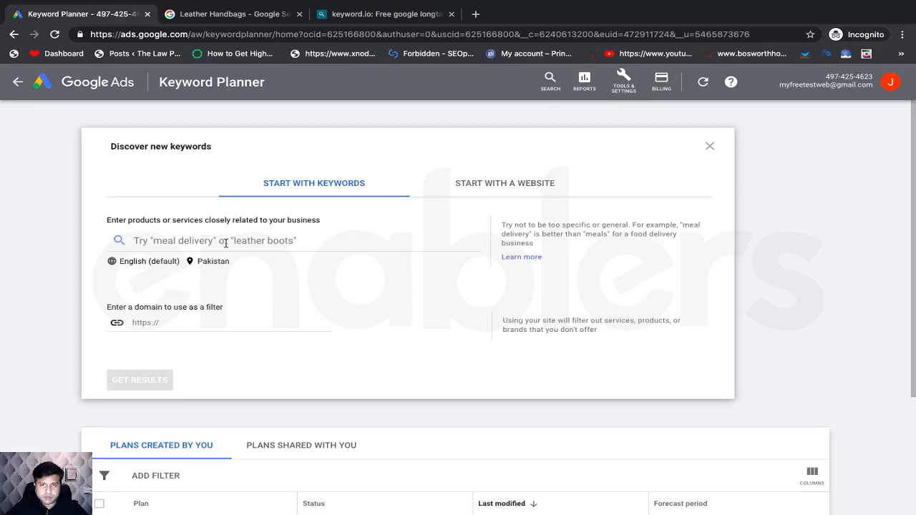
key(super+Tab)
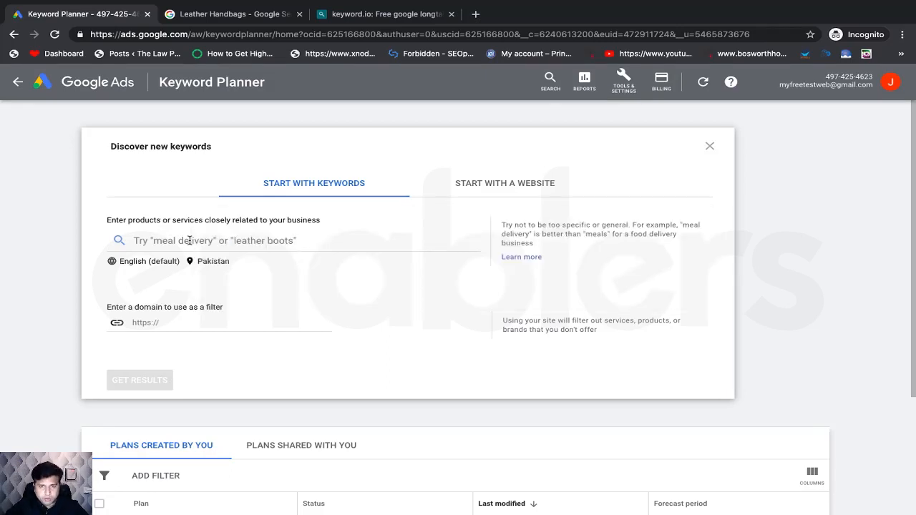
key(super+Tab)
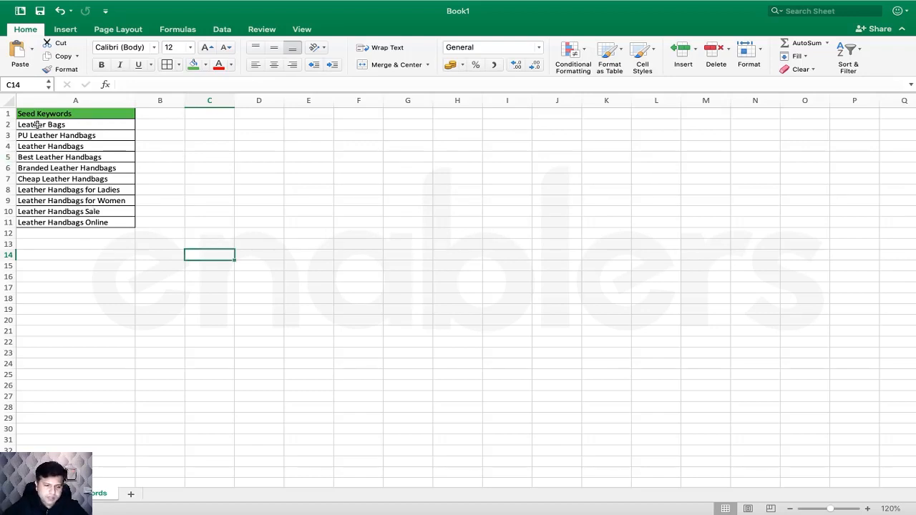
- Paste the ten seed keywords from A2:A11 into Discover new keywords and dismiss the limit warning
drag(40, 127, 37, 221)
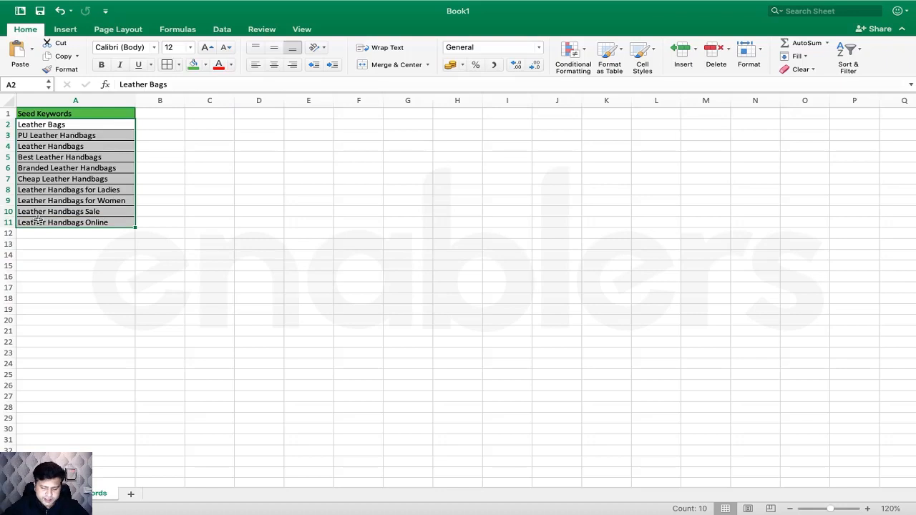
key(super+c)
key(super+Tab)
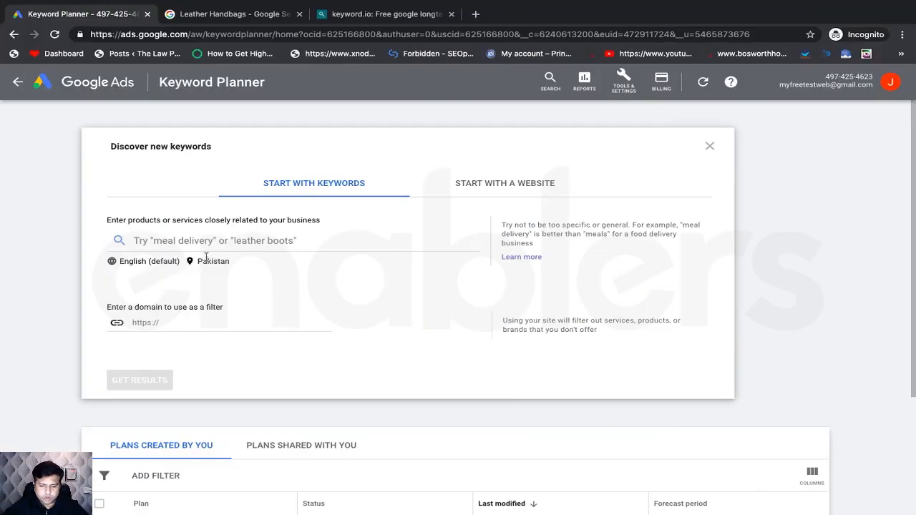
click(179, 242)
key(super+v)
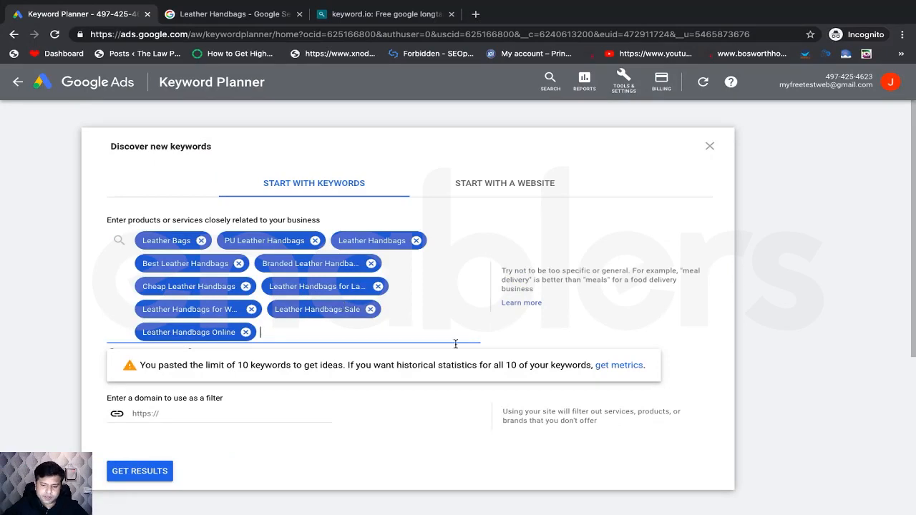
triple_click(511, 365)
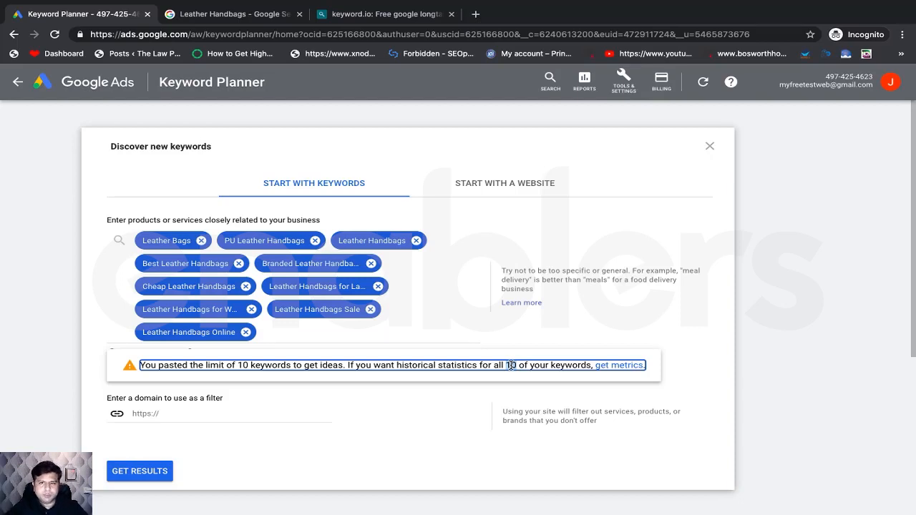
click(155, 173)
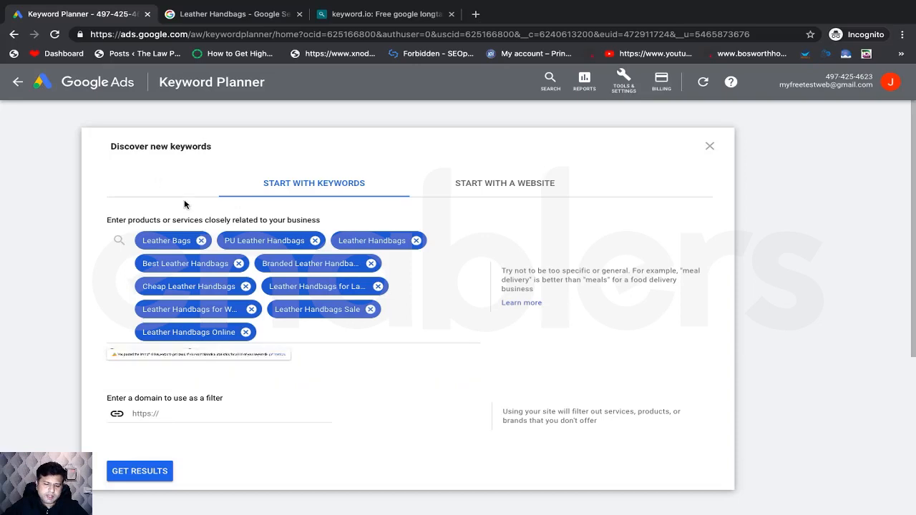
scroll(153, 344, down, 1)
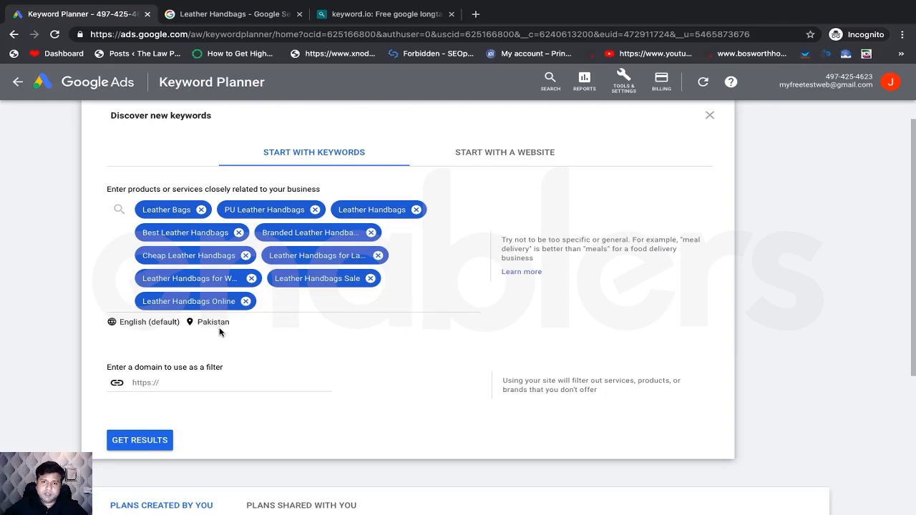
- Replace Pakistan with United States as the target location and generate keyword ideas for the ten seeds
click(213, 326)
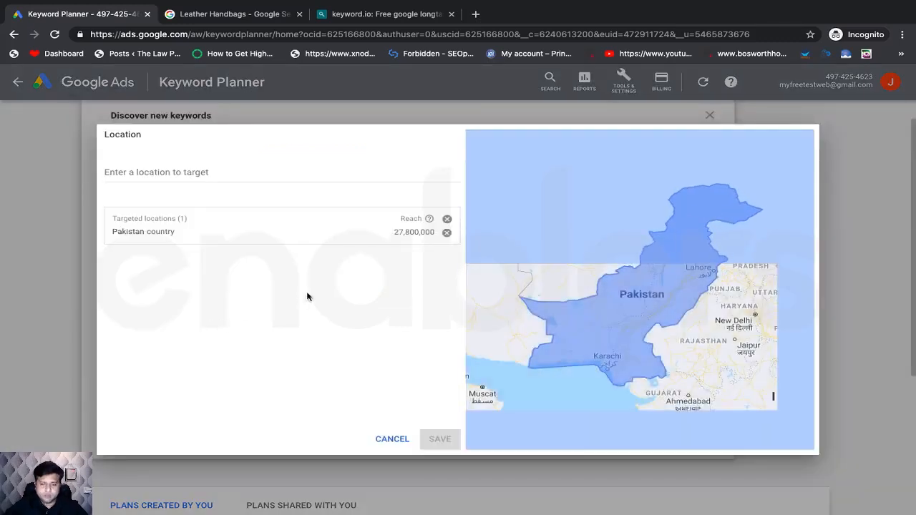
click(447, 235)
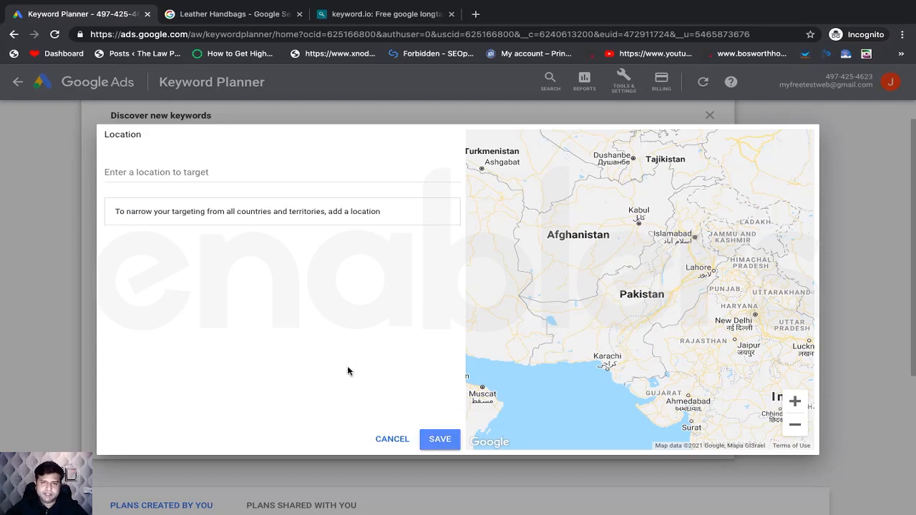
click(234, 174)
text(United)
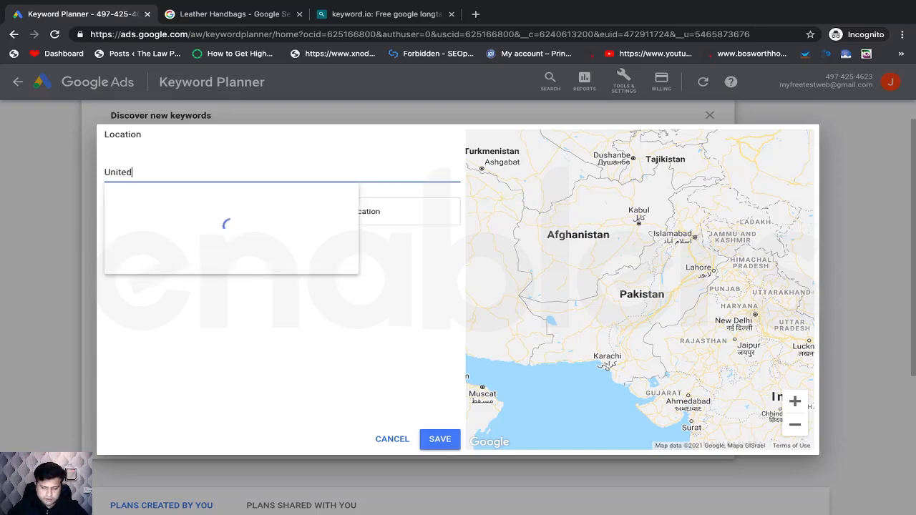
text( Stat)
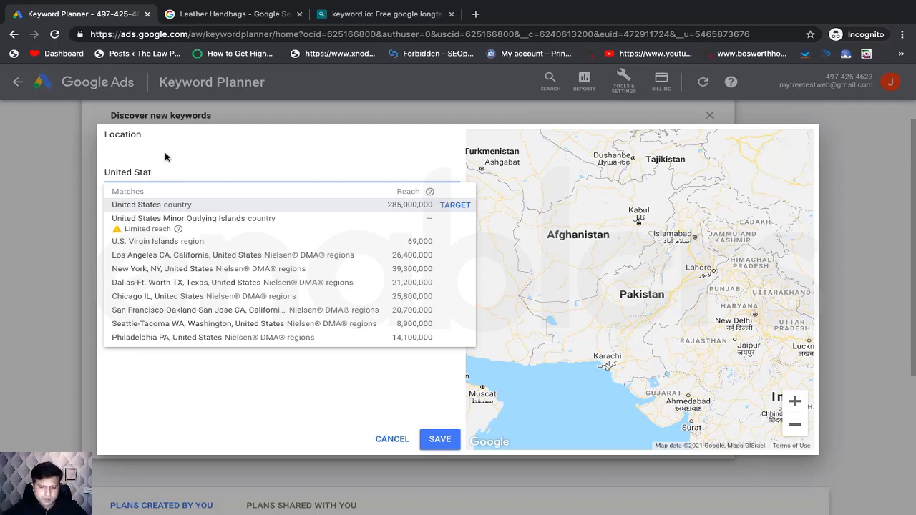
click(148, 205)
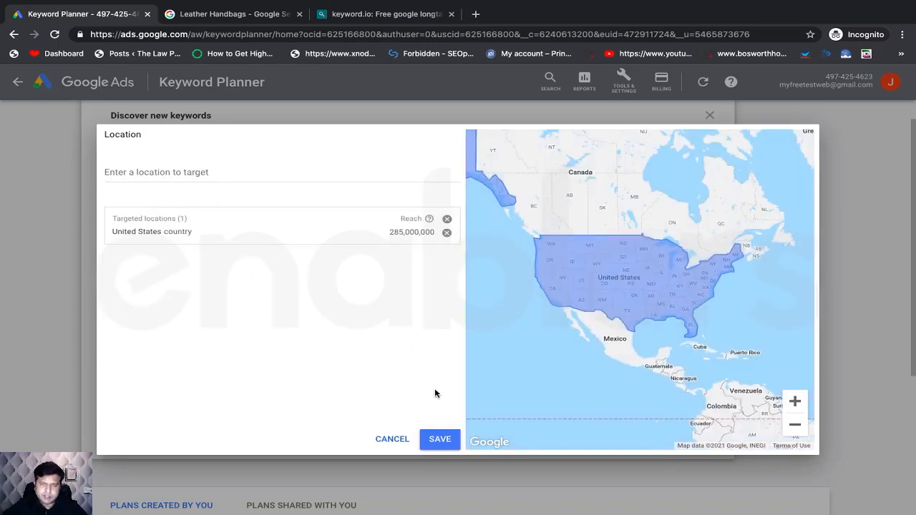
click(438, 438)
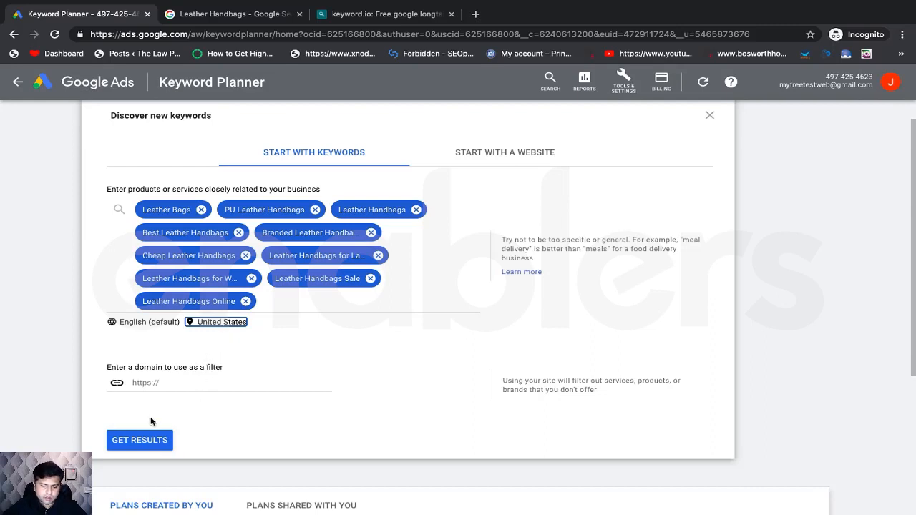
click(149, 443)
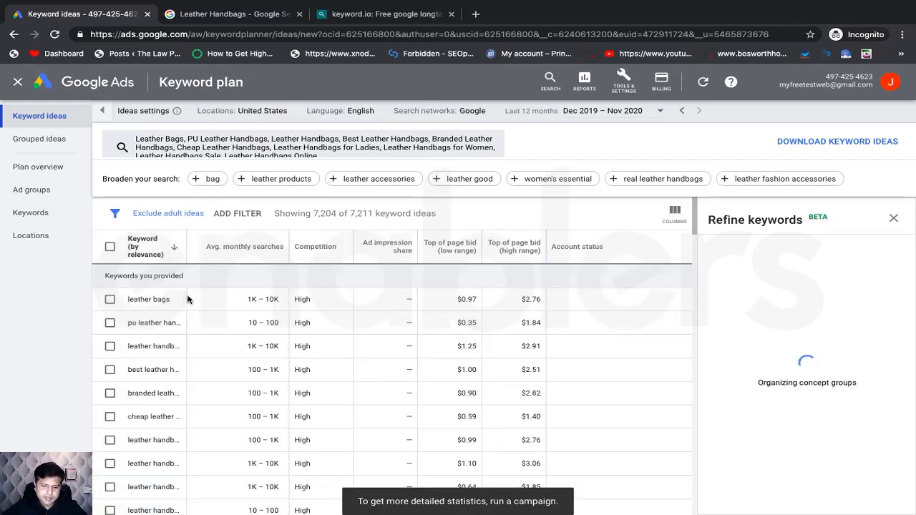
drag(188, 244, 275, 260)
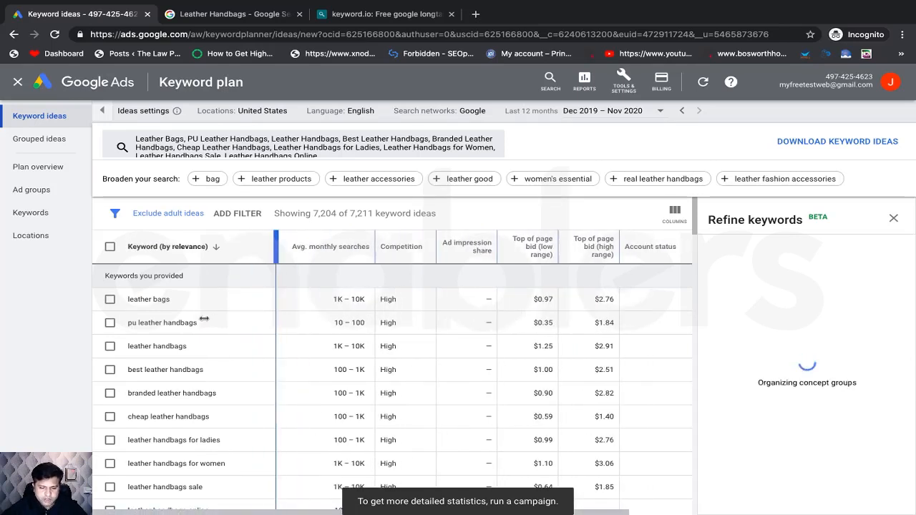
scroll(192, 419, down, 1)
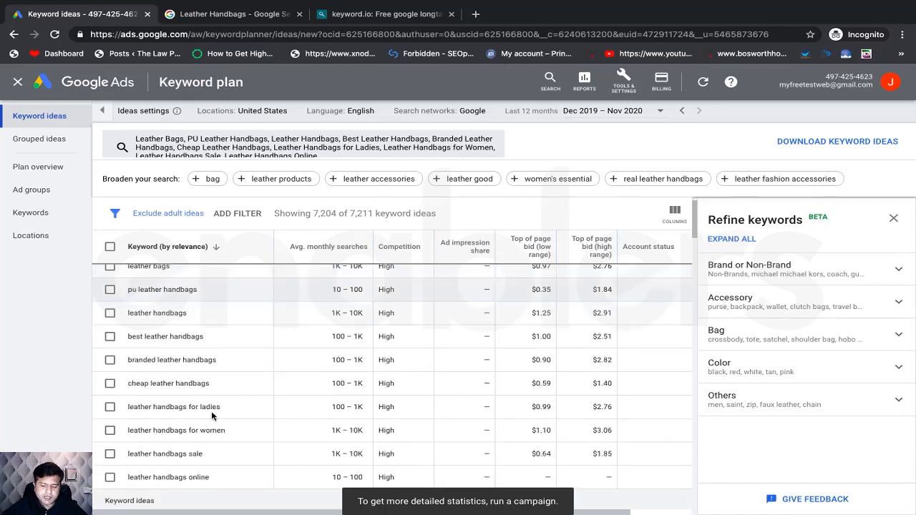
scroll(222, 388, up, 1)
scroll(222, 389, down, 3)
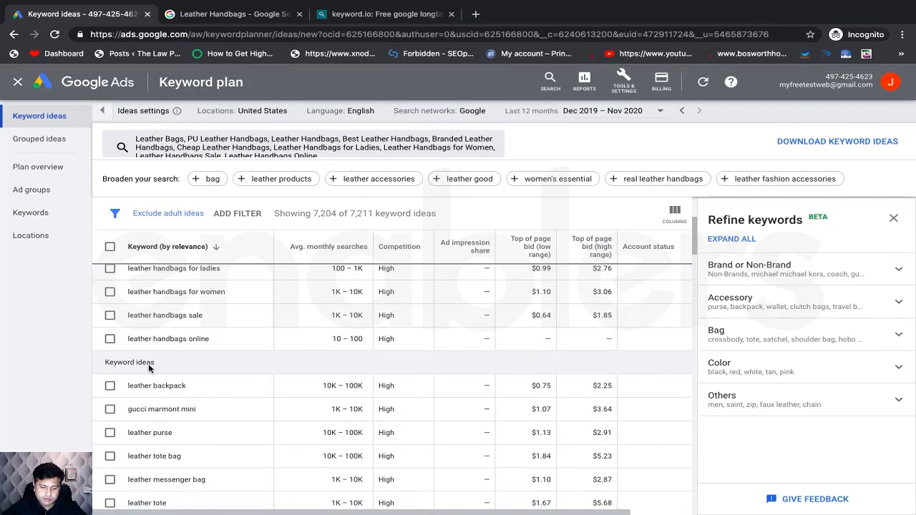
scroll(211, 406, up, 1)
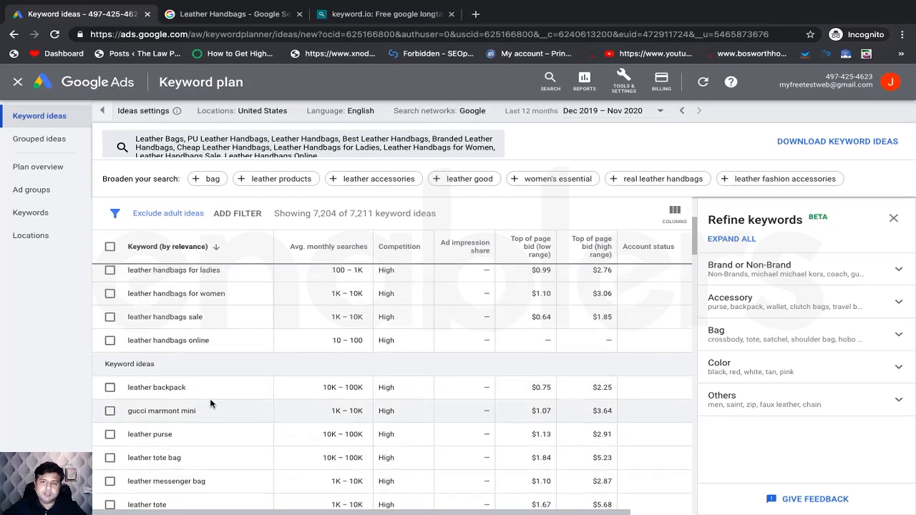
scroll(210, 405, up, 3)
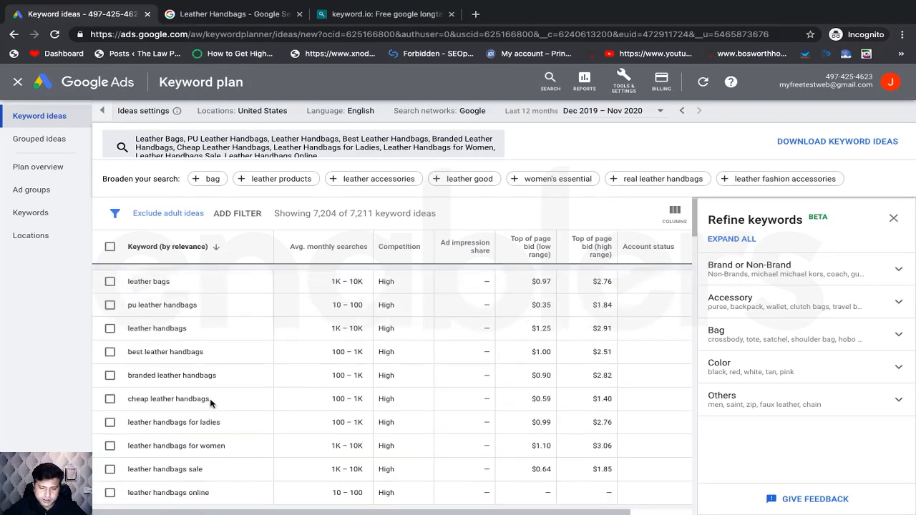
scroll(196, 338, down, 1)
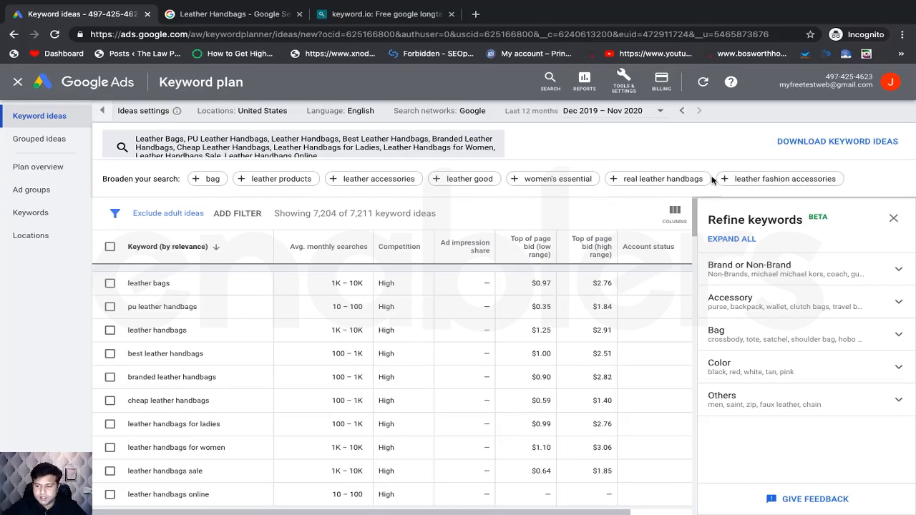
scroll(225, 327, down, 1)
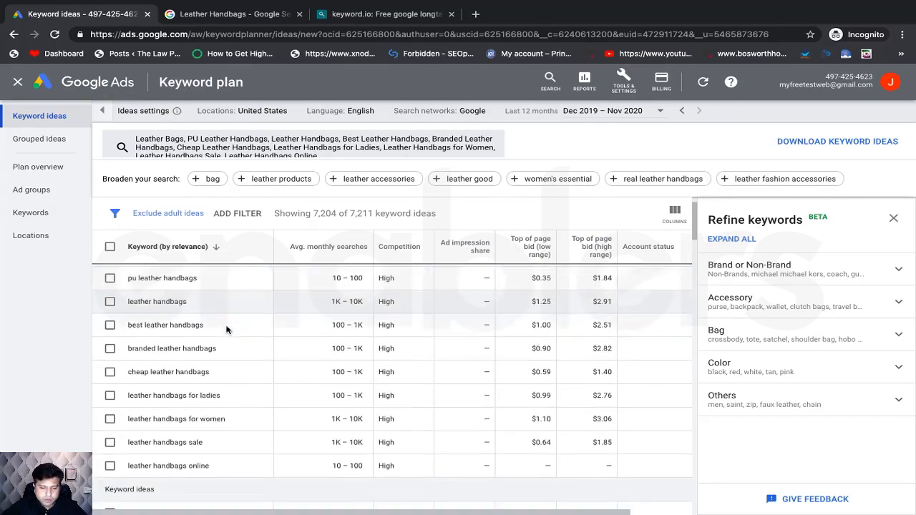
scroll(225, 327, up, 2)
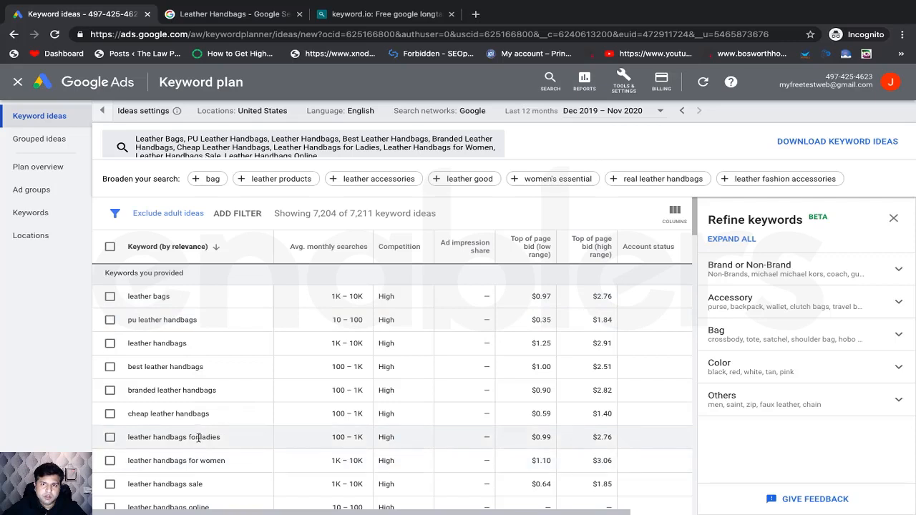
scroll(287, 382, down, 1)
scroll(288, 382, up, 1)
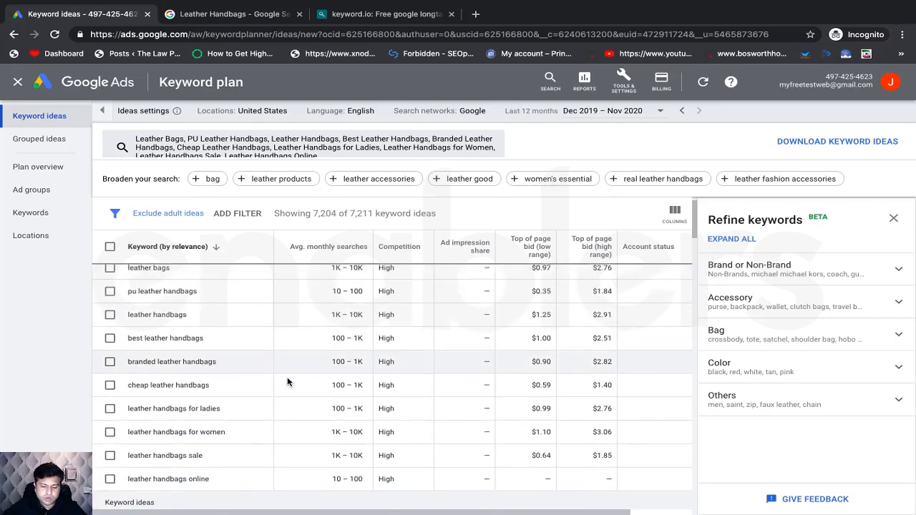
scroll(287, 381, down, 3)
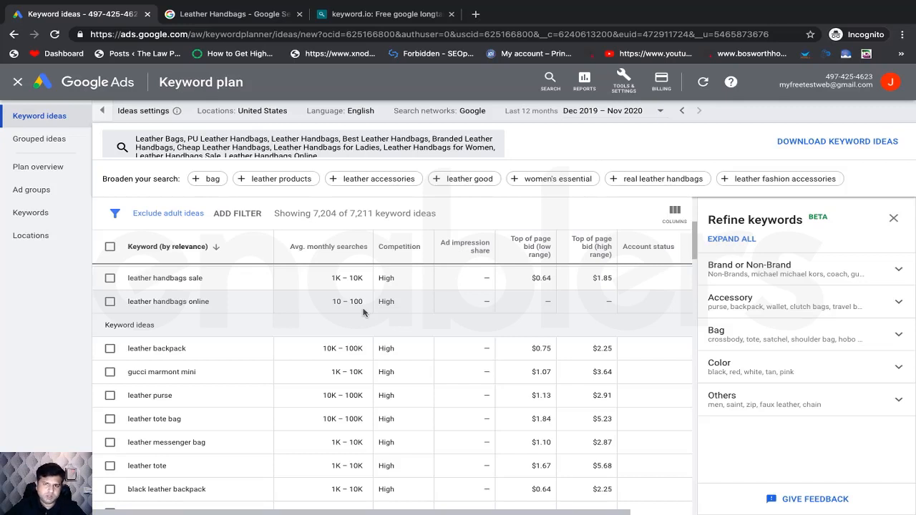
scroll(312, 332, up, 4)
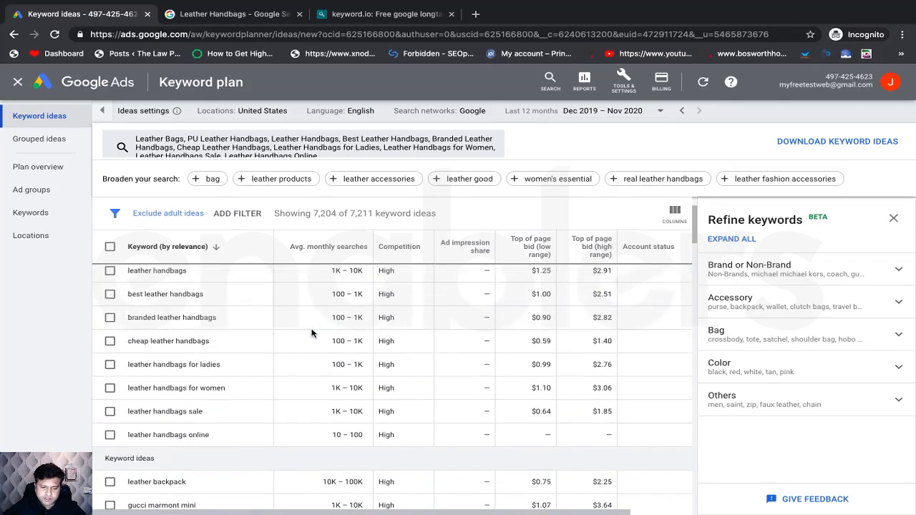
scroll(286, 336, up, 1)
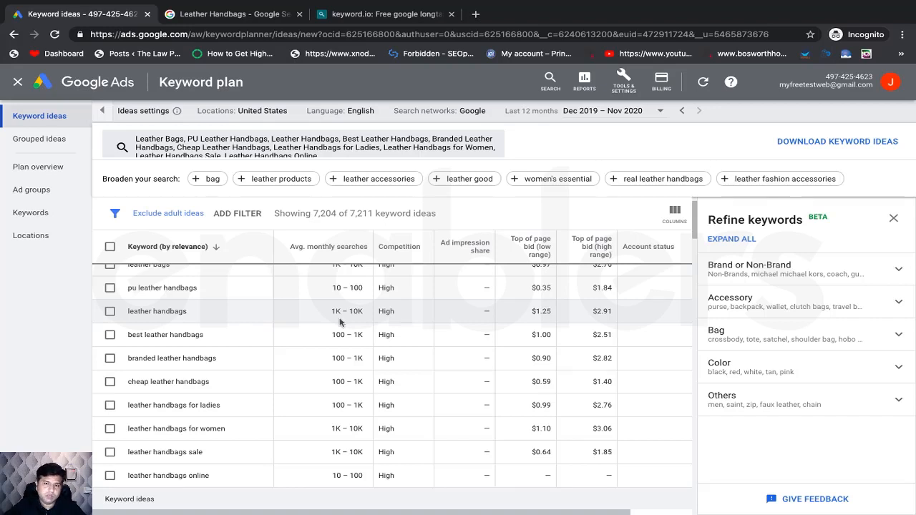
scroll(340, 322, up, 1)
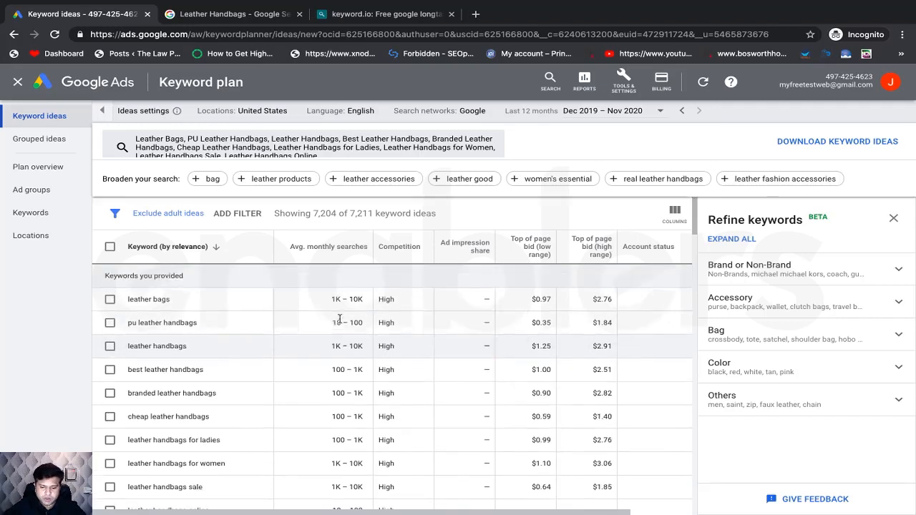
scroll(347, 329, down, 1)
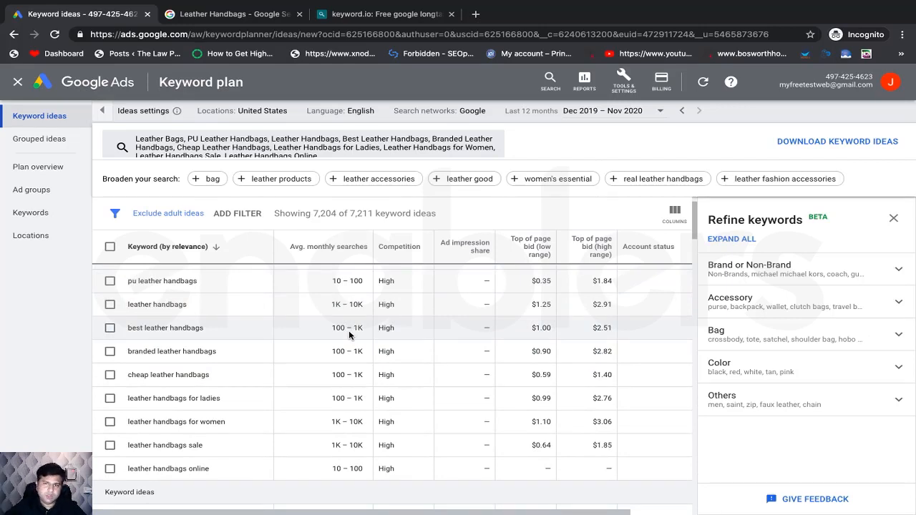
scroll(337, 370, up, 1)
scroll(337, 365, down, 1)
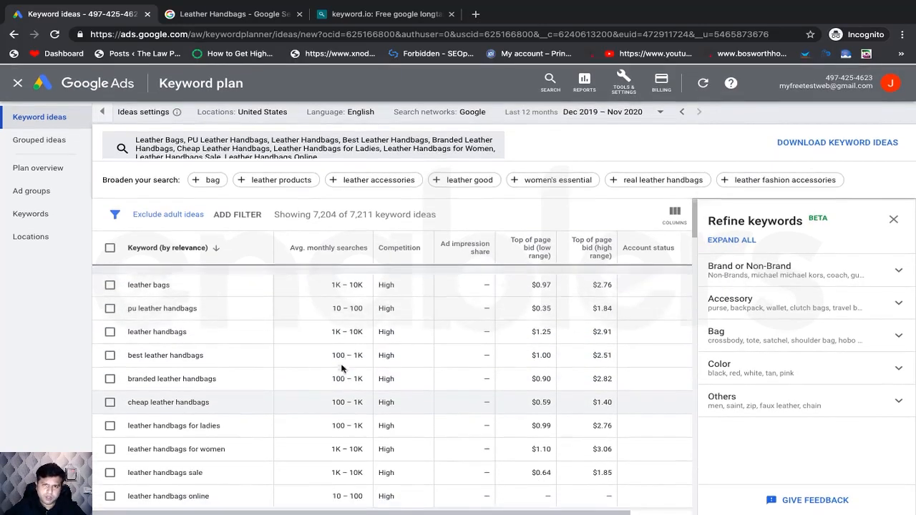
scroll(342, 369, down, 2)
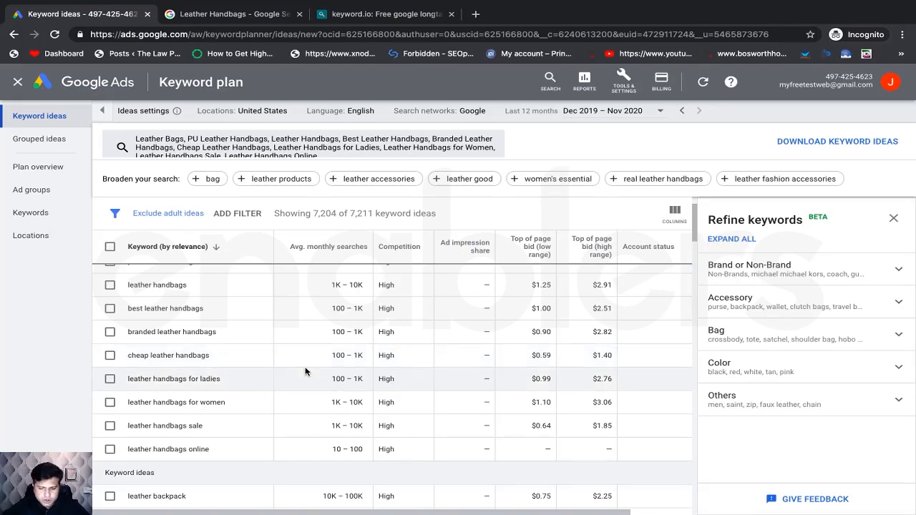
scroll(308, 368, up, 2)
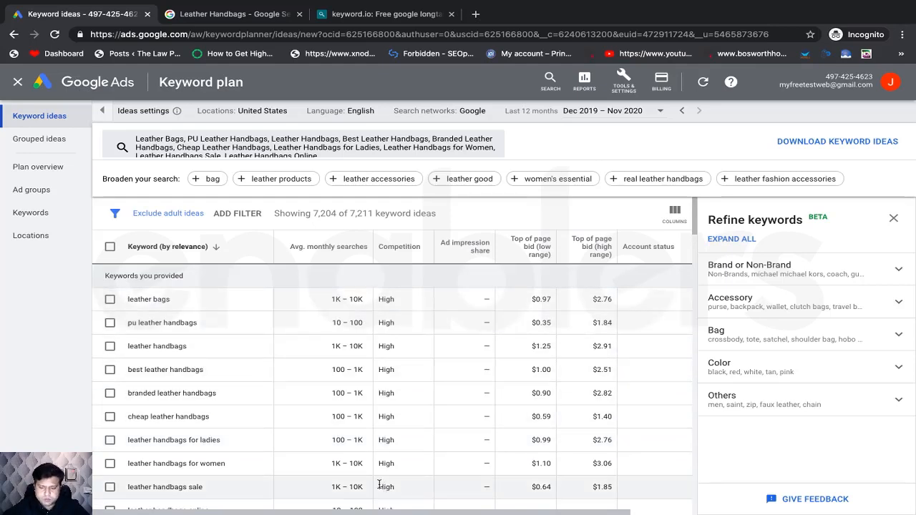
scroll(366, 345, down, 3)
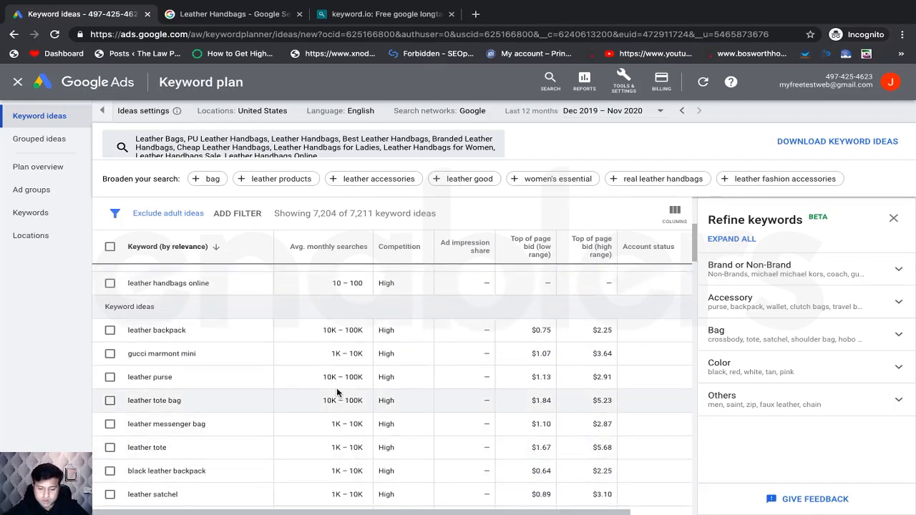
scroll(336, 394, up, 3)
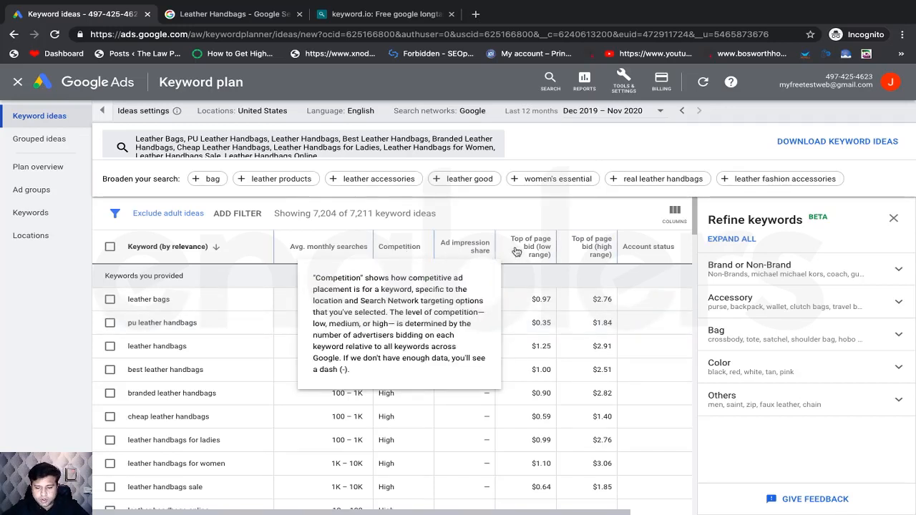
mouse_move(533, 247)
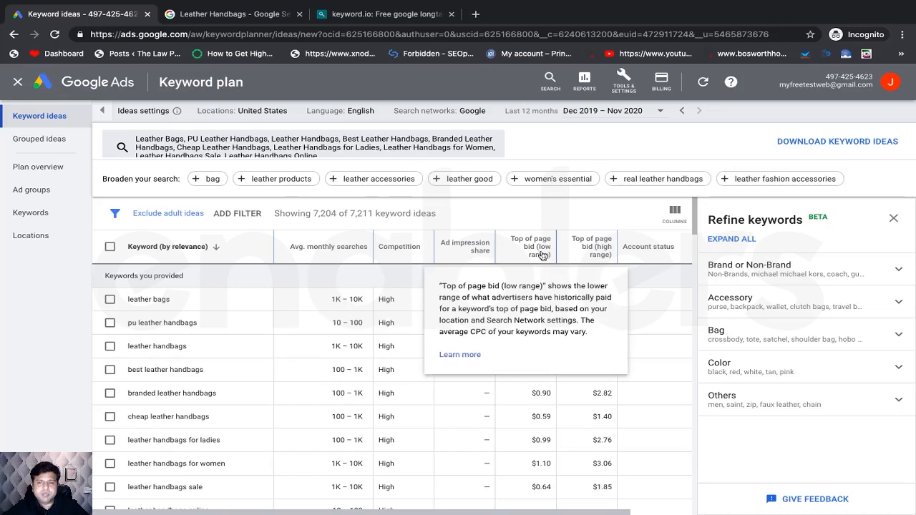
mouse_move(602, 259)
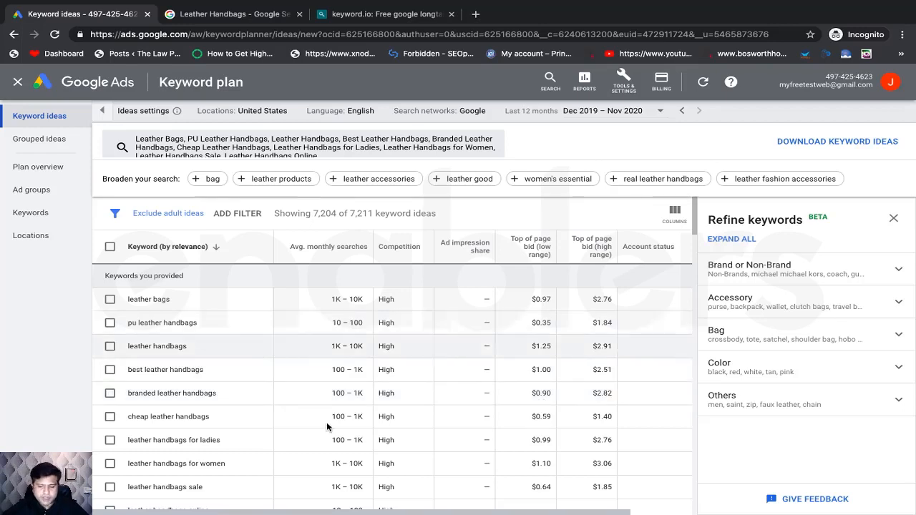
scroll(327, 427, down, 1)
scroll(327, 427, up, 1)
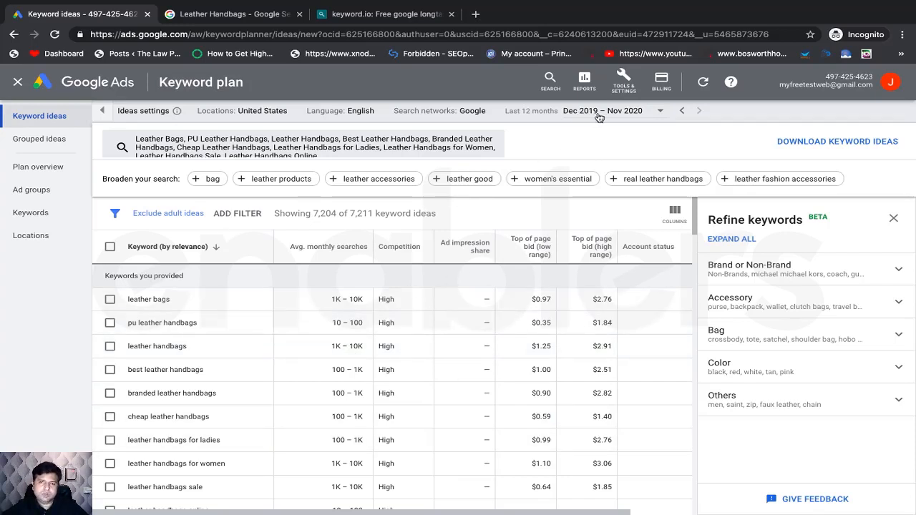
click(641, 115)
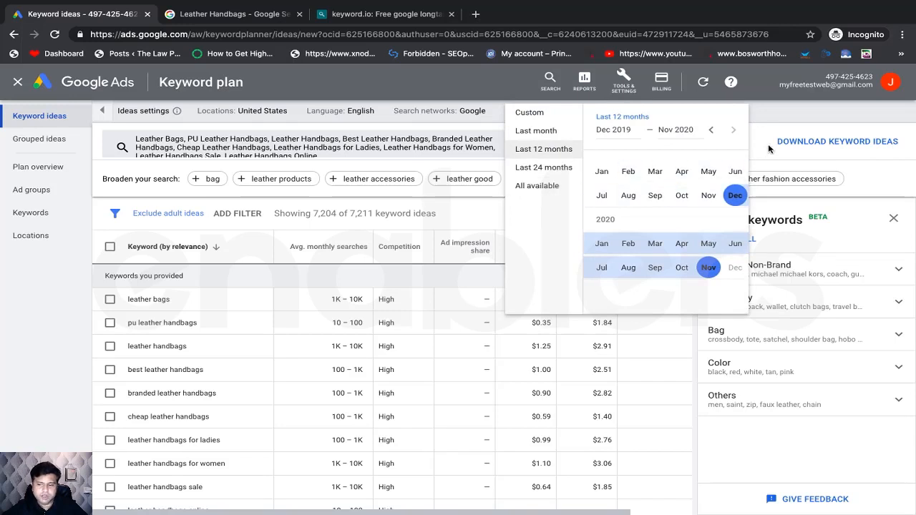
click(782, 115)
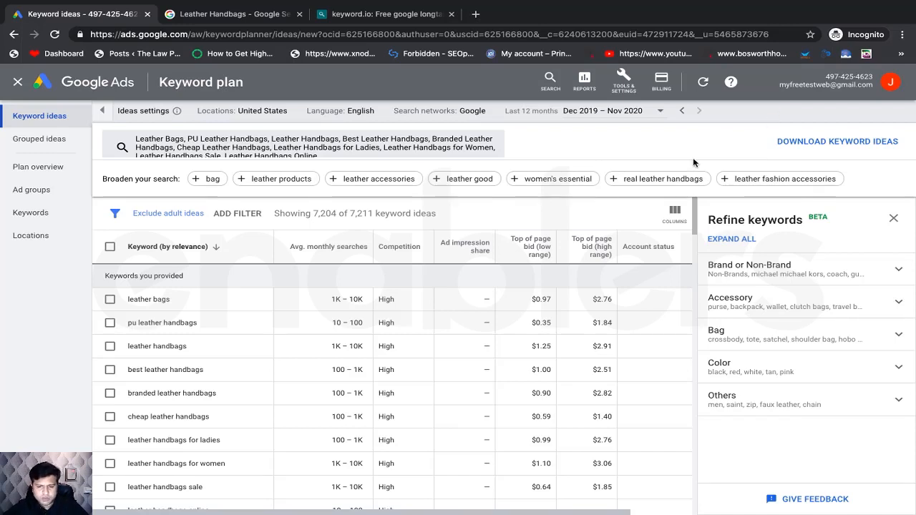
- Open the Download keyword ideas menu offering .csv and Google Sheets formats
scroll(455, 372, down, 3)
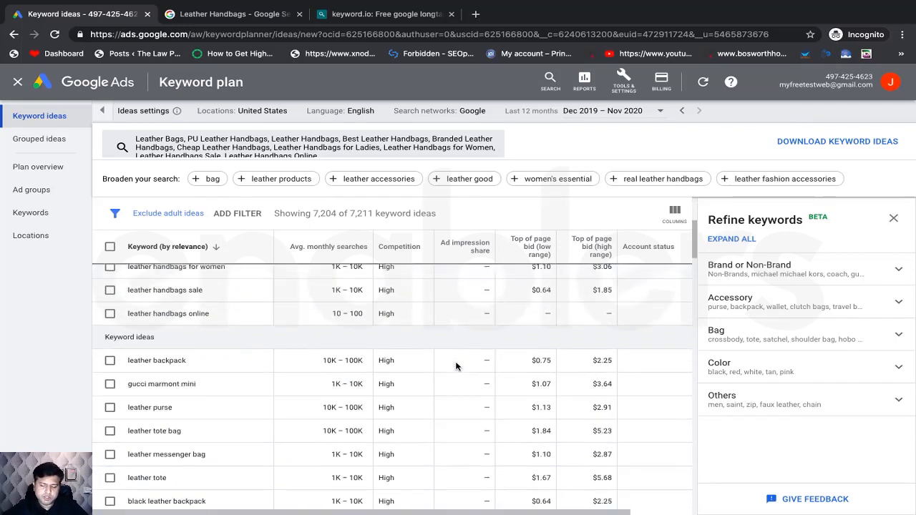
scroll(456, 366, up, 2)
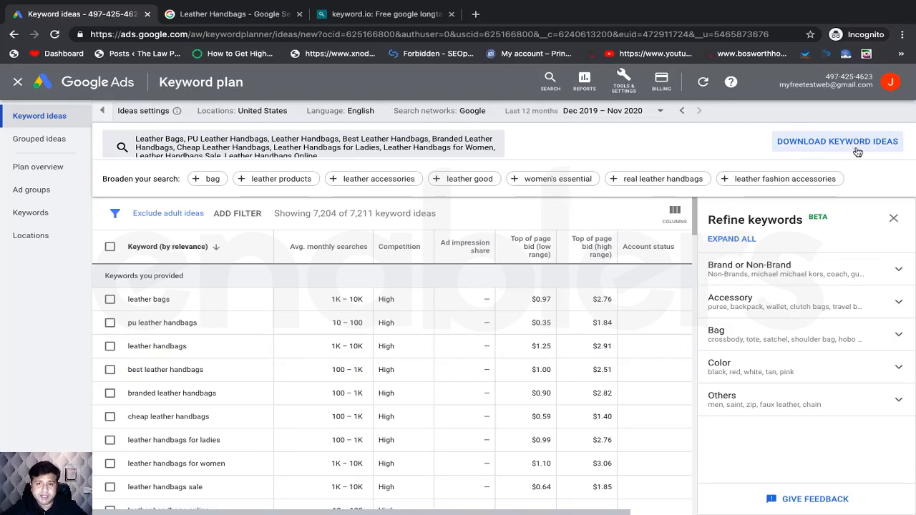
click(823, 142)
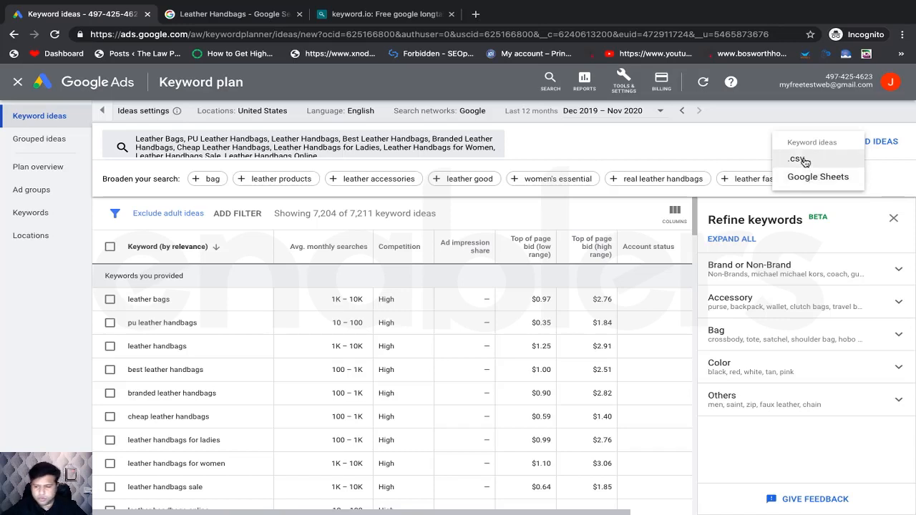
- Download the keyword ideas as a .csv file, which opens in Numbers
click(805, 162)
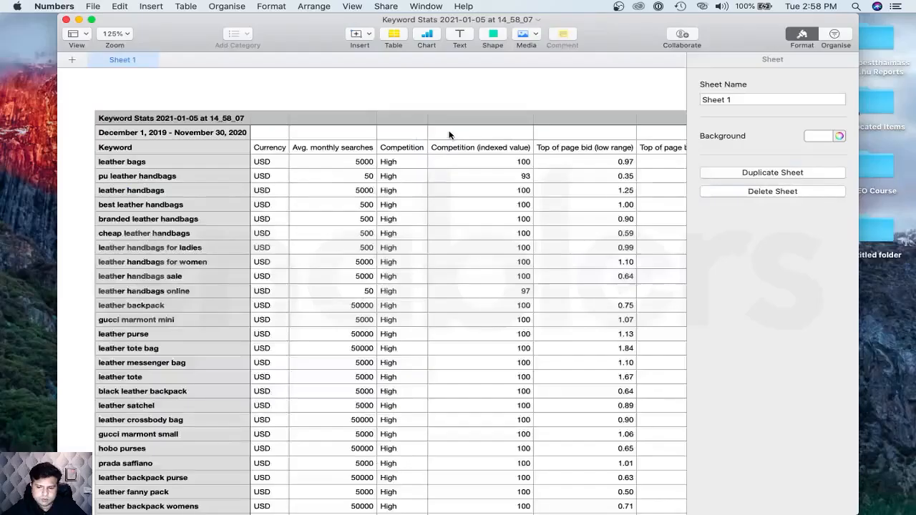
- Maximize Numbers, select every cell of the Keyword Stats table with Command-A, and switch to Excel
click(92, 22)
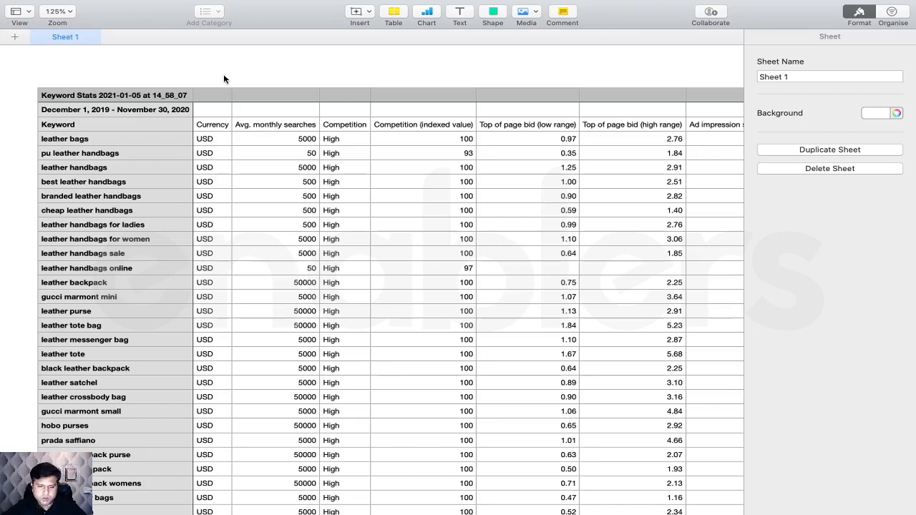
scroll(211, 208, down, 3)
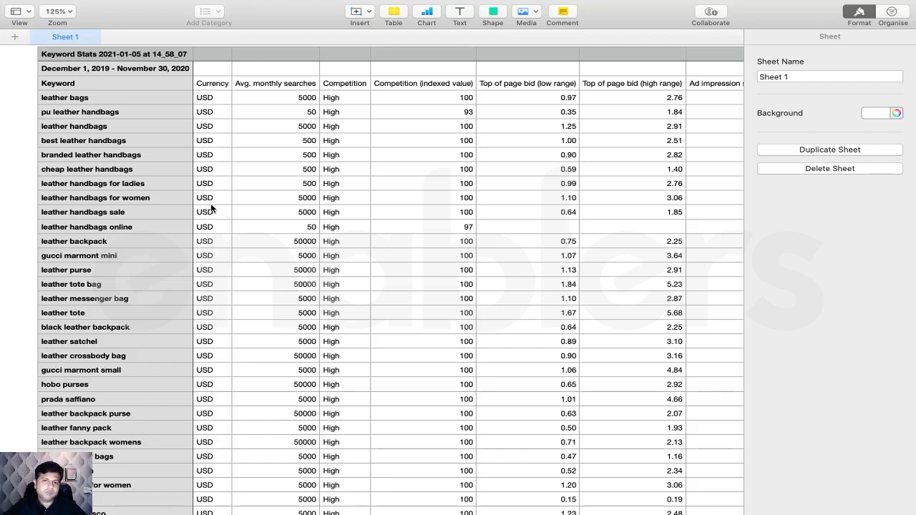
click(211, 61)
click(211, 61)
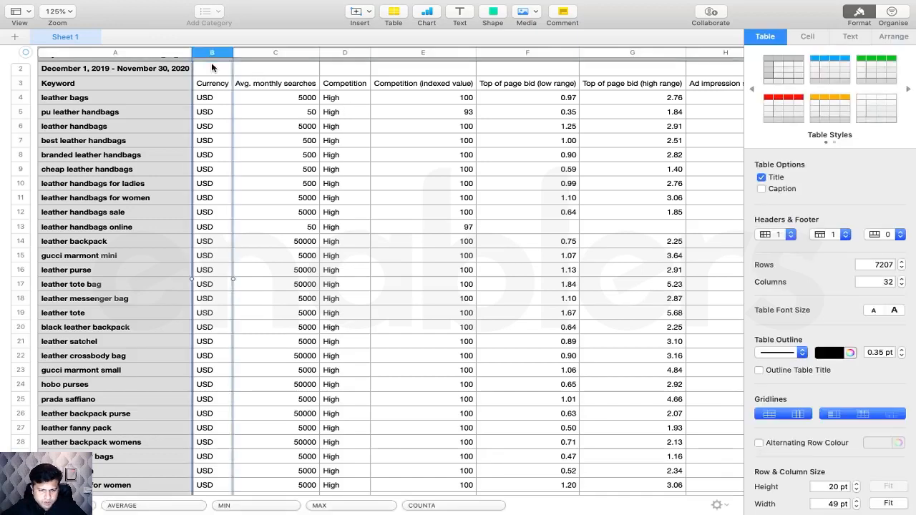
click(219, 136)
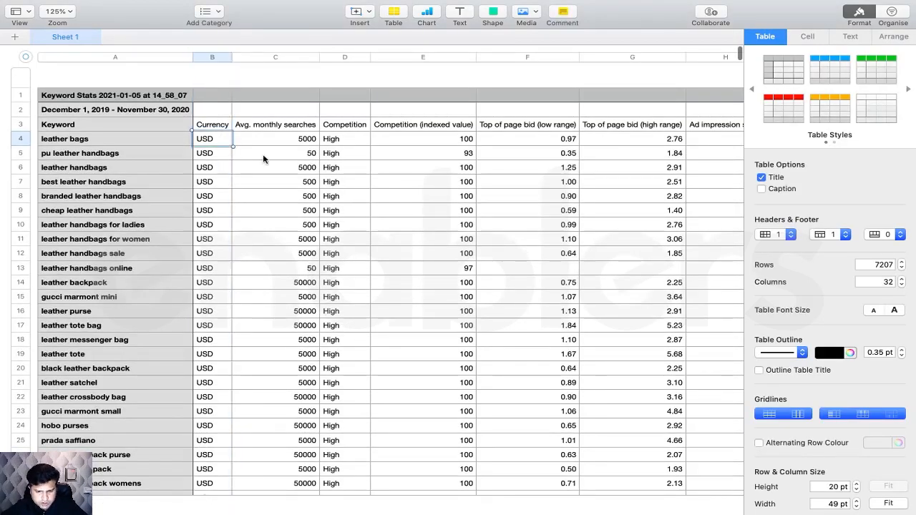
key(super+a)
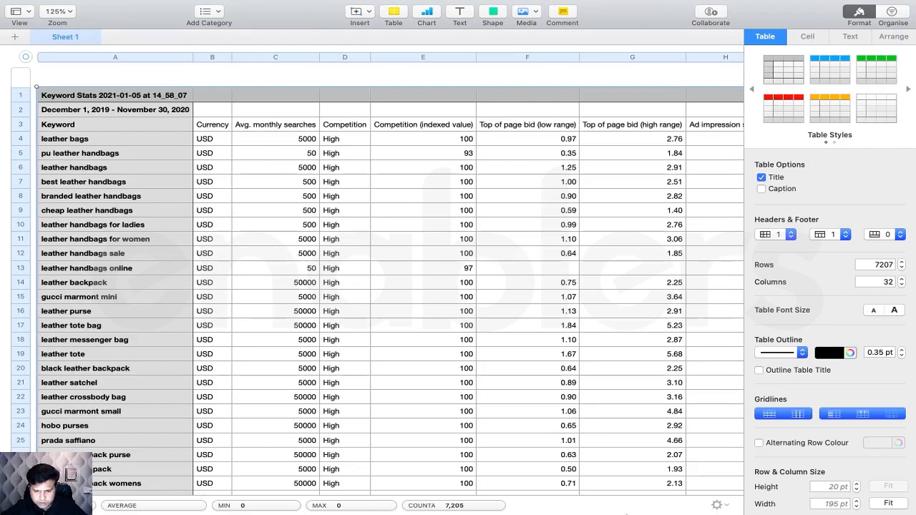
mouse_move(640, 503)
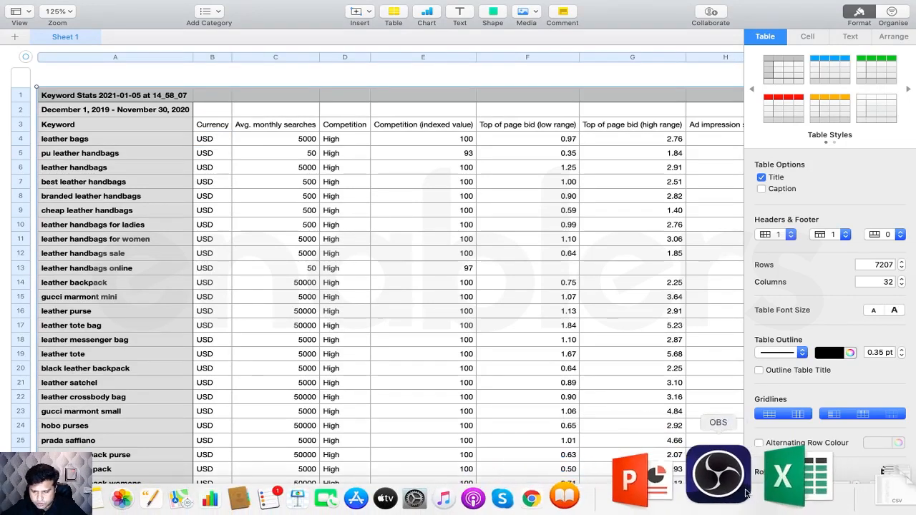
click(763, 493)
- Paste the Keyword Stats data into a new Sheet2, zoom in, and select the two title rows
click(243, 269)
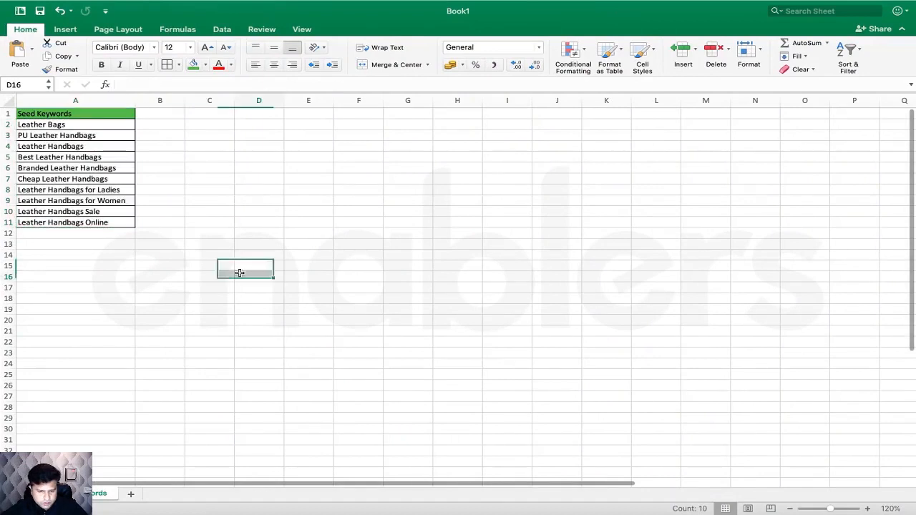
click(131, 495)
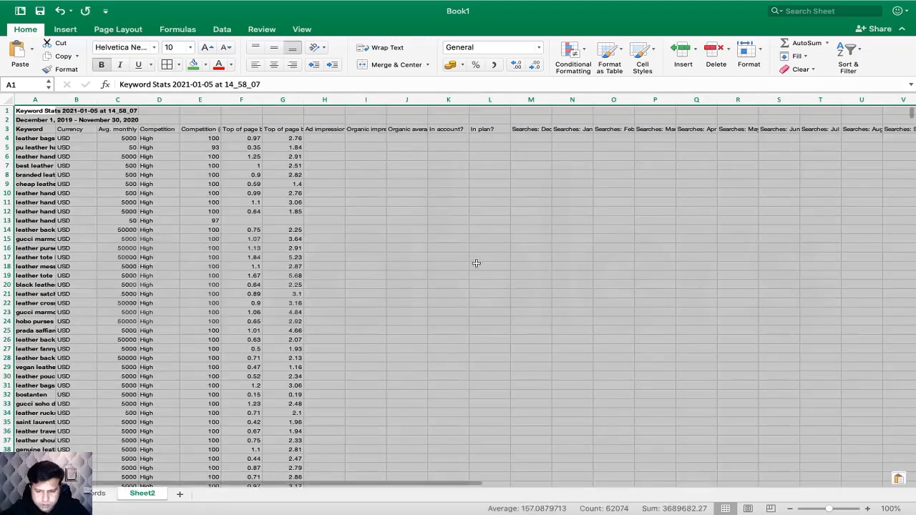
click(462, 247)
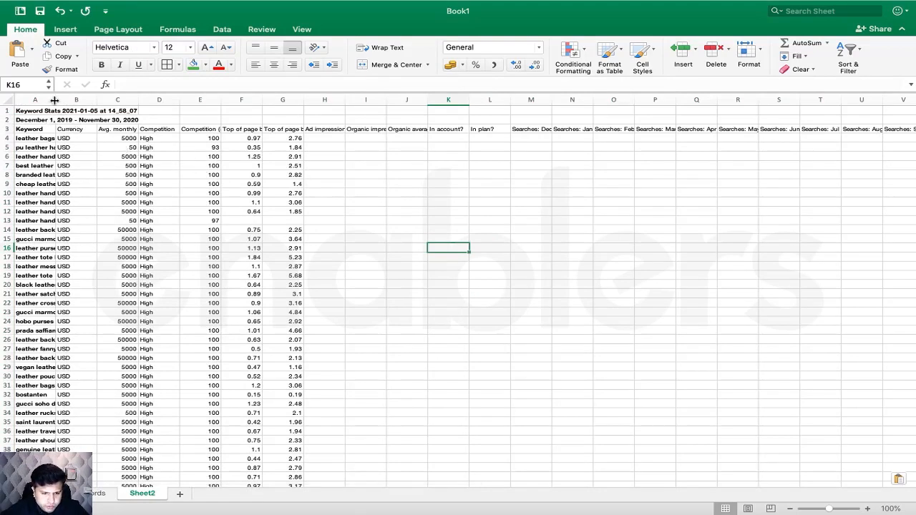
click(869, 509)
click(868, 508)
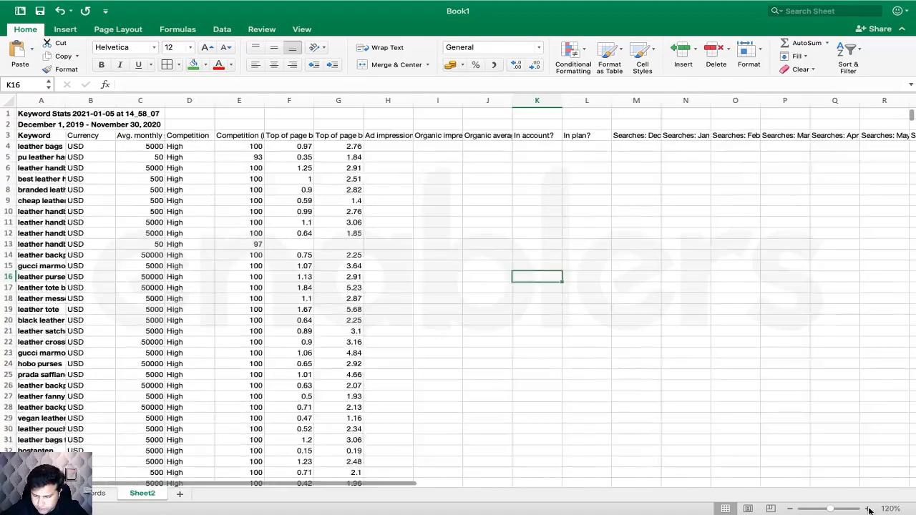
click(868, 509)
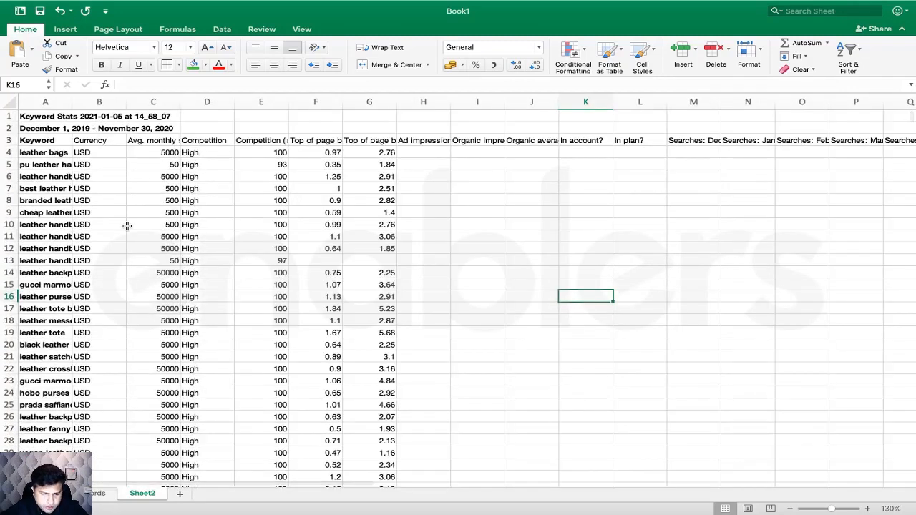
click(128, 225)
drag(9, 116, 7, 127)
- Delete the two title rows and resize column A so the keywords show in full
right_click(7, 127)
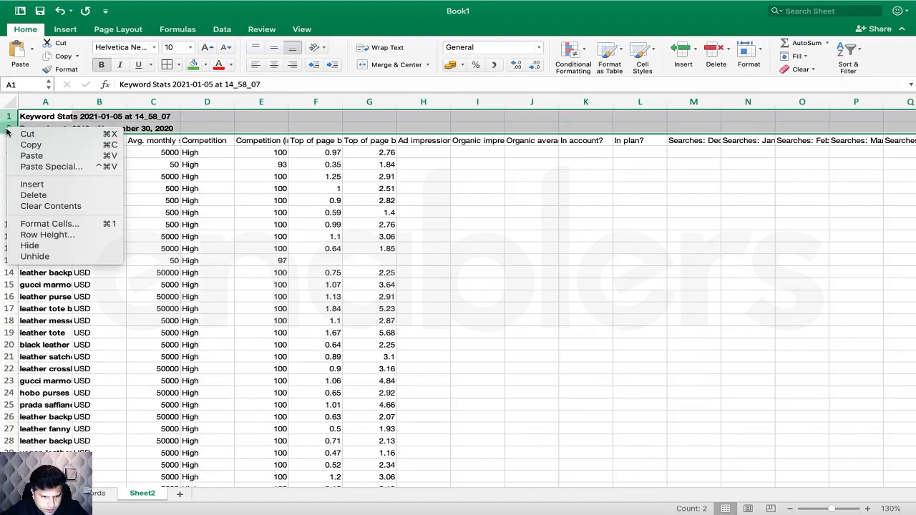
click(58, 195)
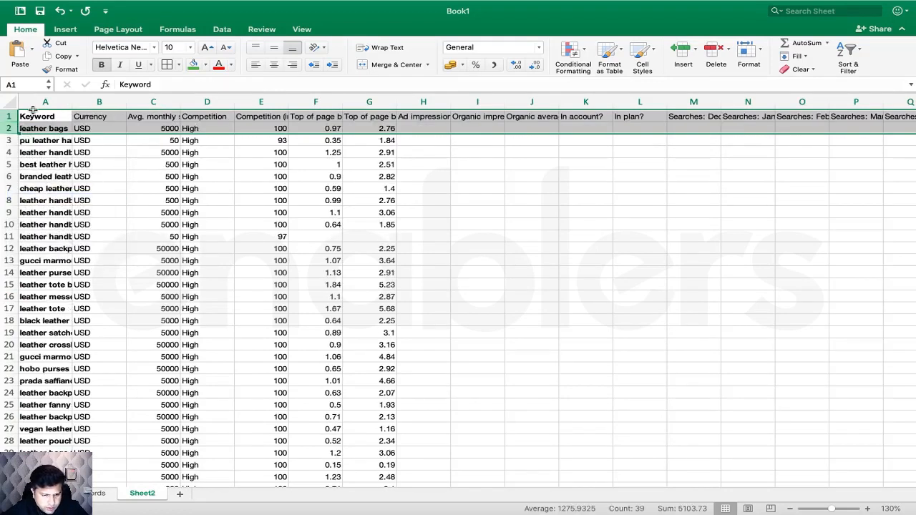
click(122, 161)
drag(73, 102, 392, 159)
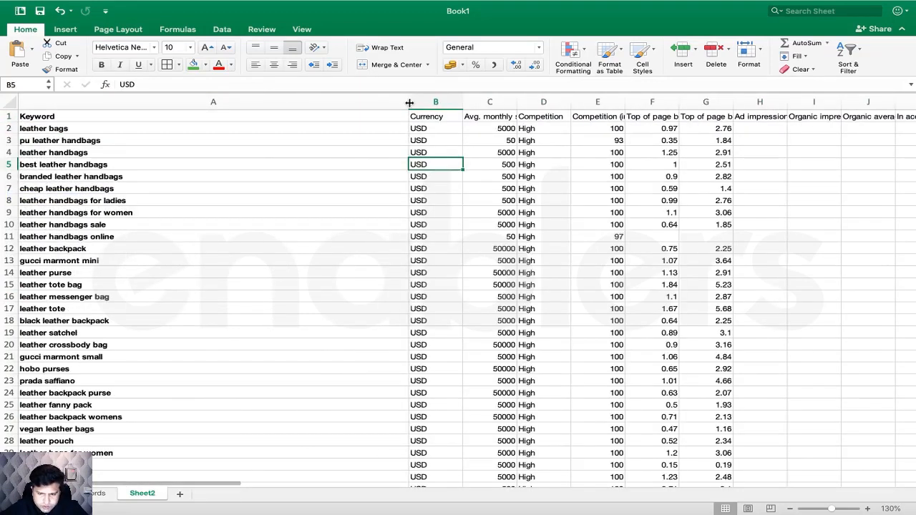
drag(409, 101, 154, 131)
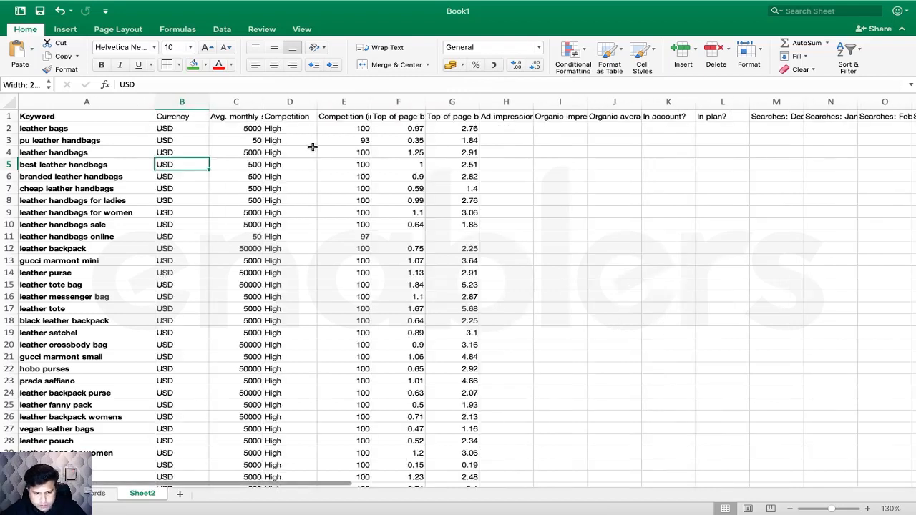
- Delete the Currency column and the extra columns G through AE
right_click(190, 102)
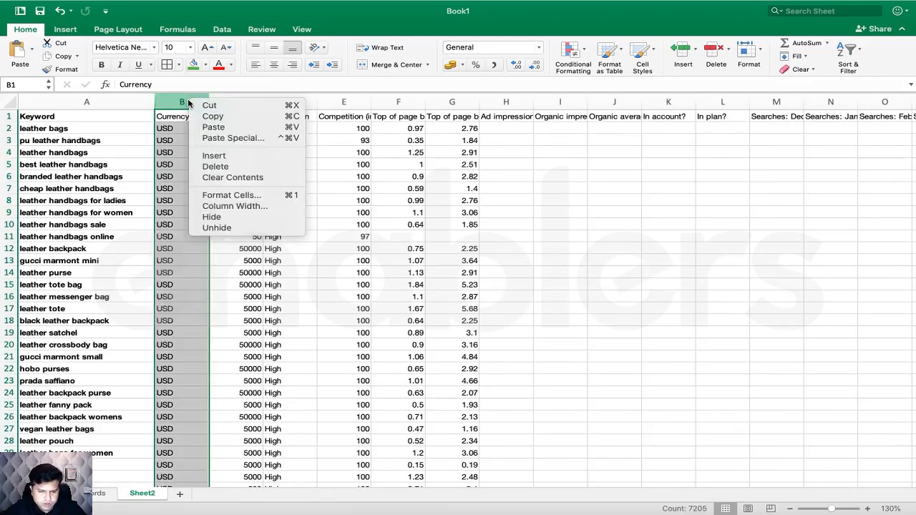
click(215, 166)
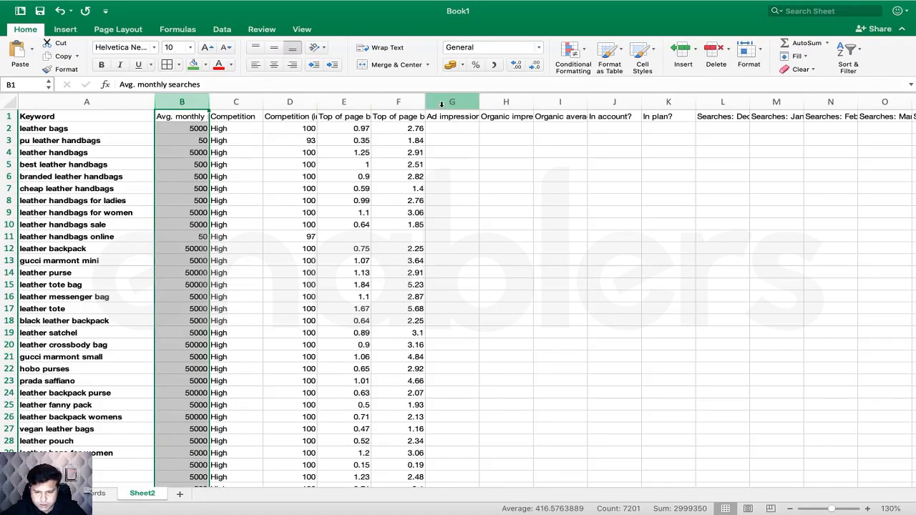
drag(442, 104, 914, 97)
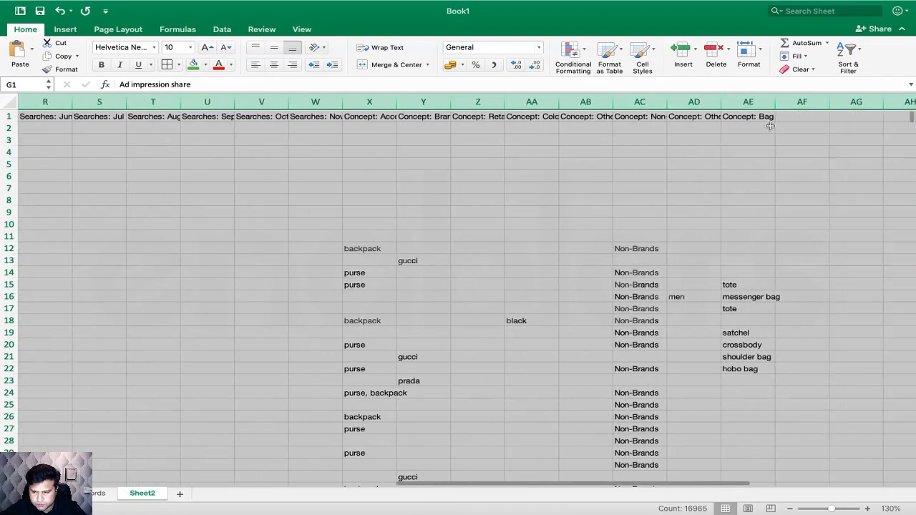
right_click(733, 99)
click(761, 152)
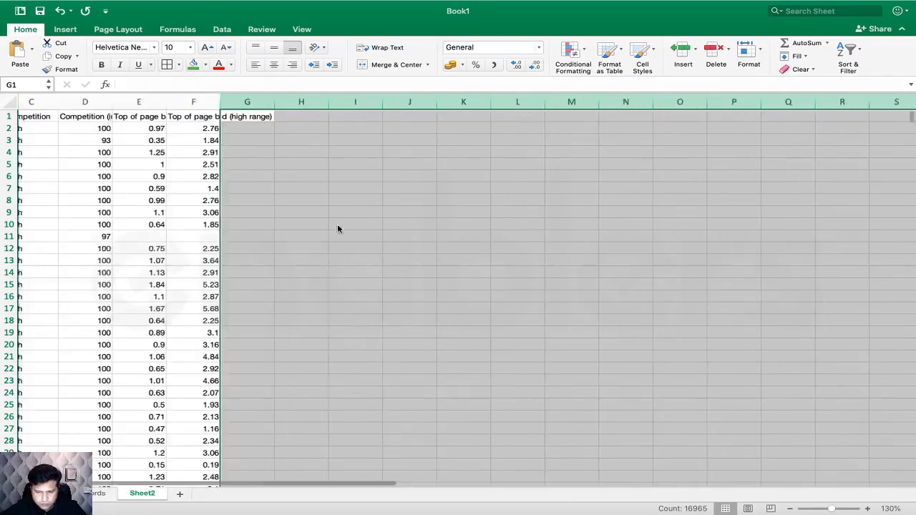
scroll(337, 227, left, 2)
click(182, 248)
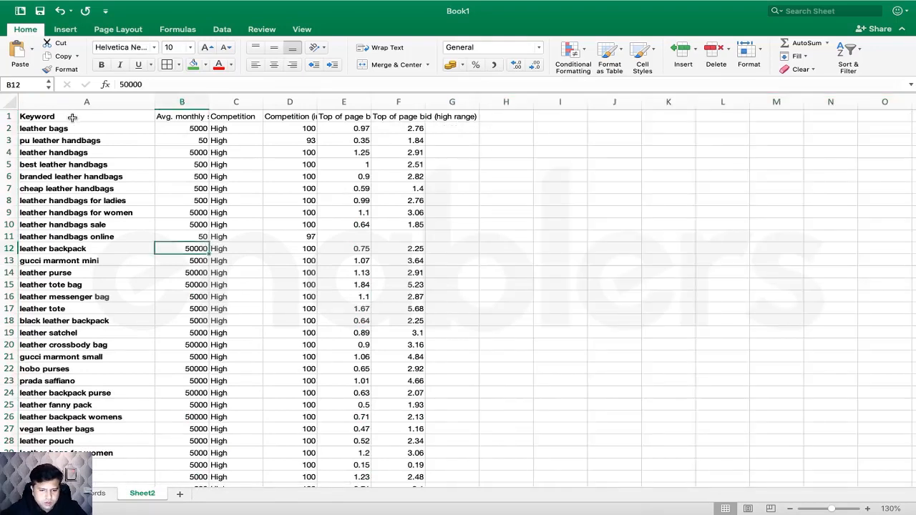
- Make header cells A1:F1 wrapped, middle-aligned and bold
drag(73, 117, 414, 105)
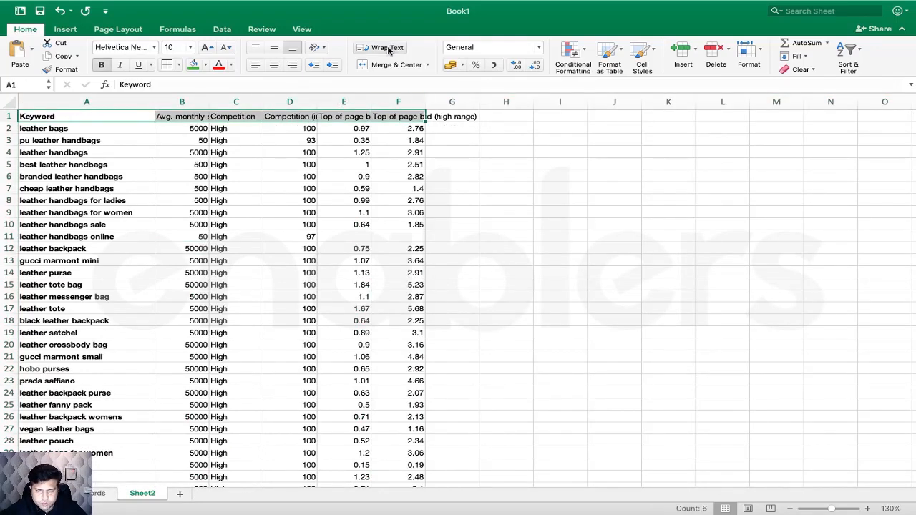
click(387, 48)
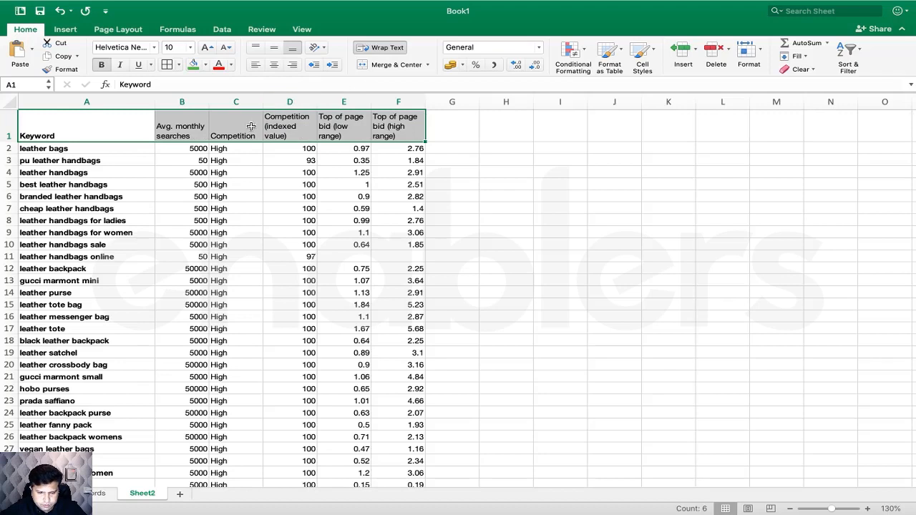
click(273, 48)
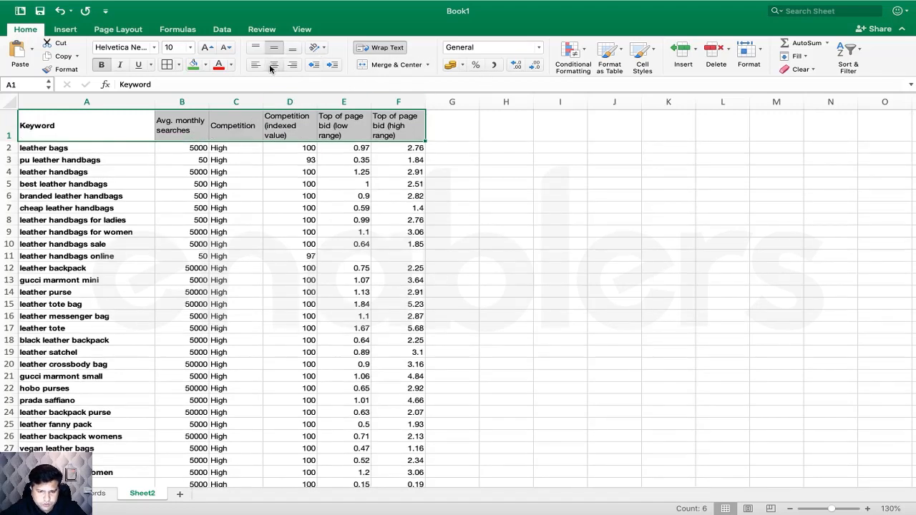
click(104, 65)
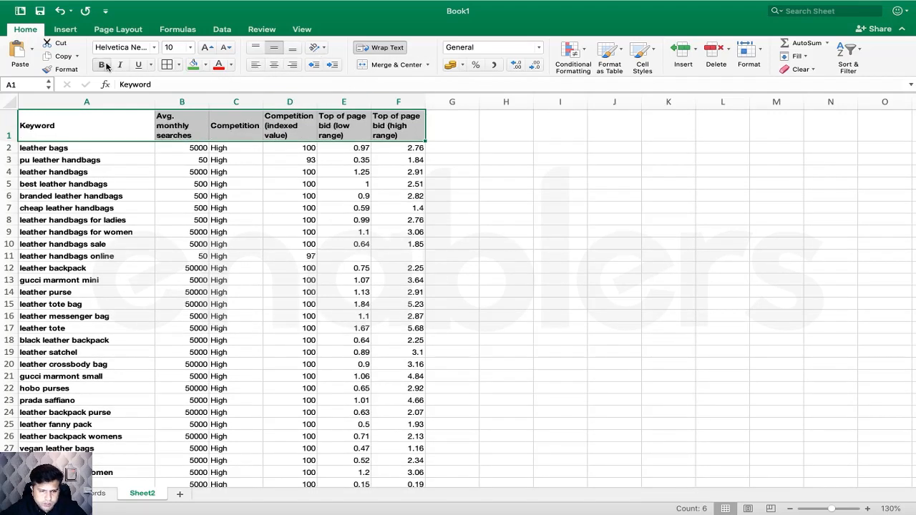
- Review each wrapped heading, narrow column B to fit its header, and reselect A1:F1
click(201, 127)
click(98, 134)
click(159, 135)
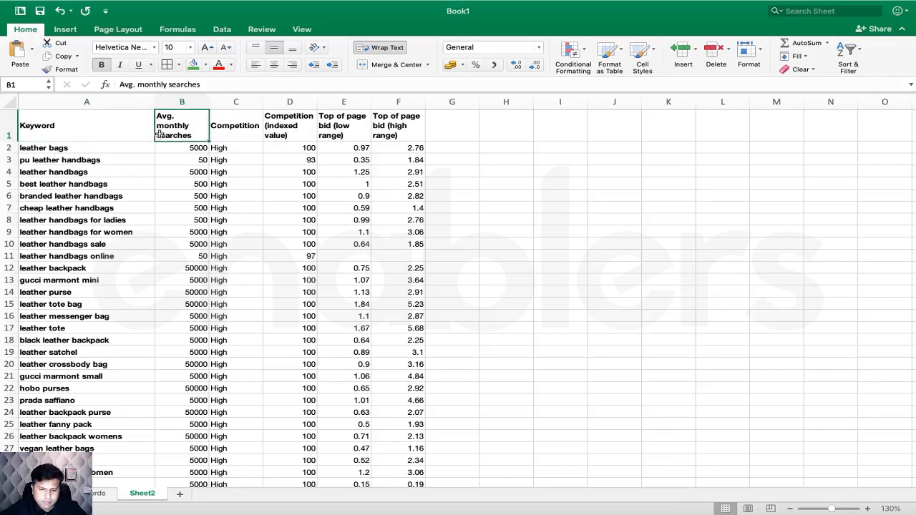
click(227, 132)
click(294, 128)
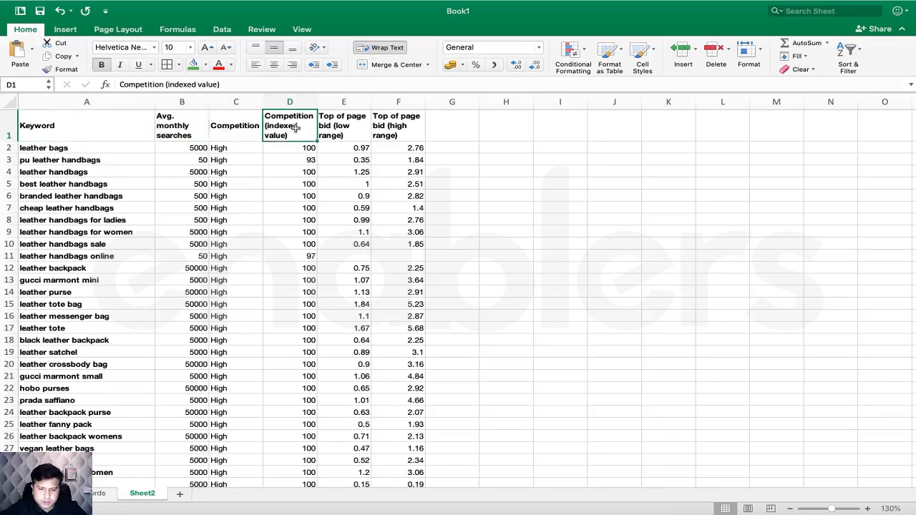
click(343, 133)
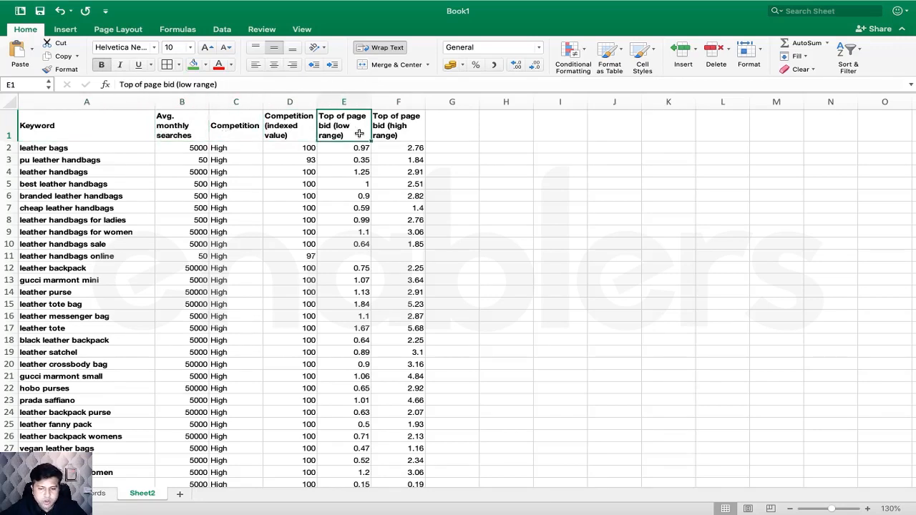
click(395, 128)
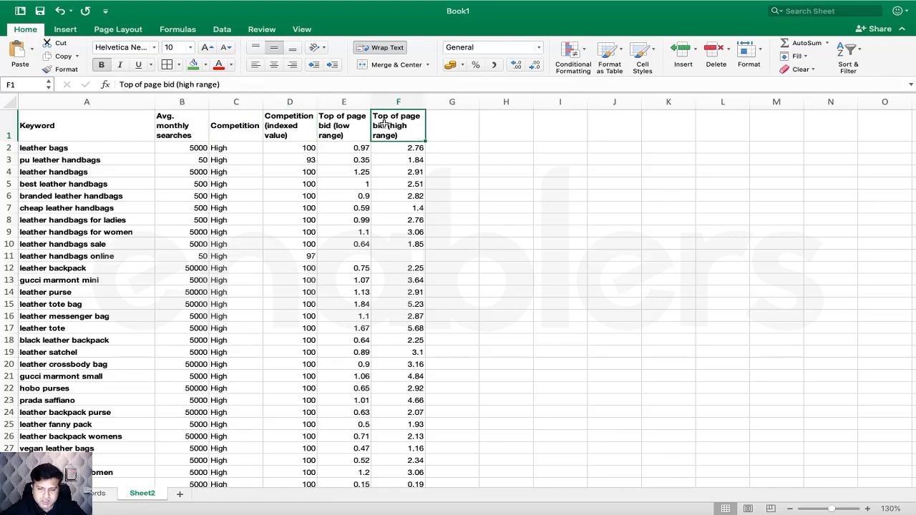
drag(380, 126, 322, 123)
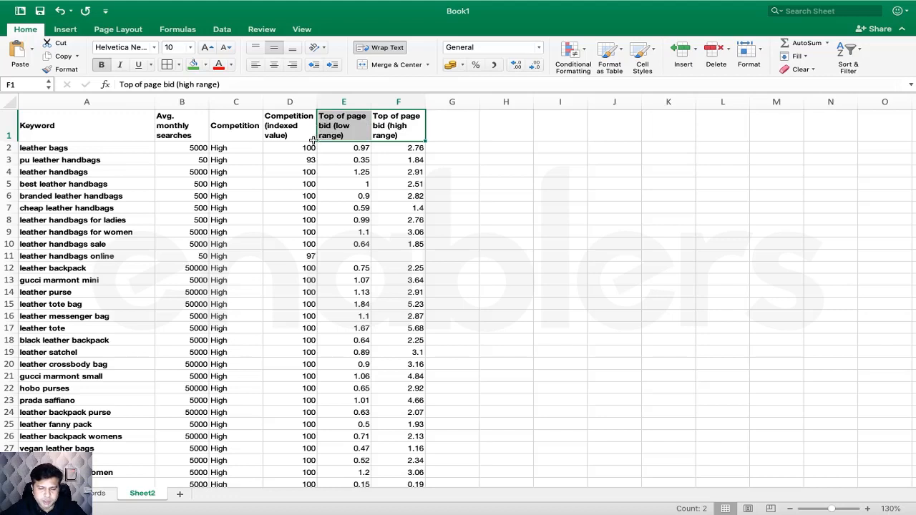
click(287, 135)
click(232, 141)
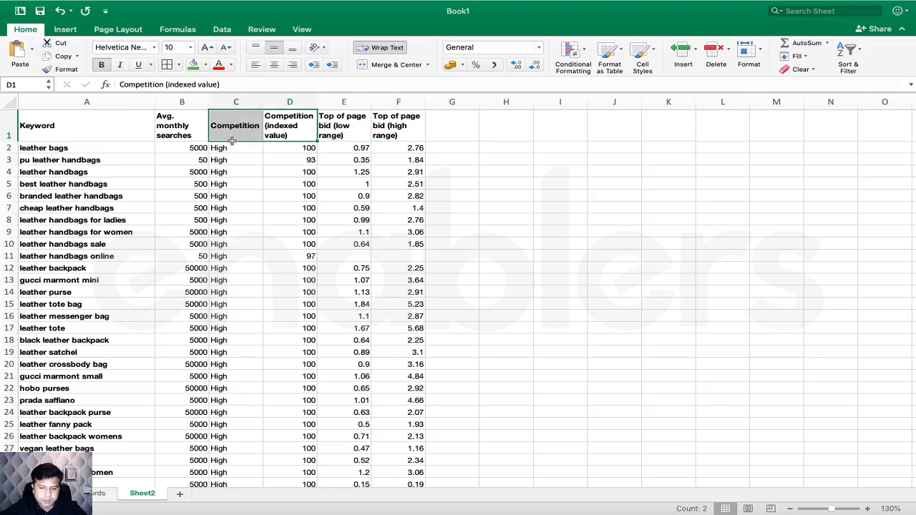
click(343, 256)
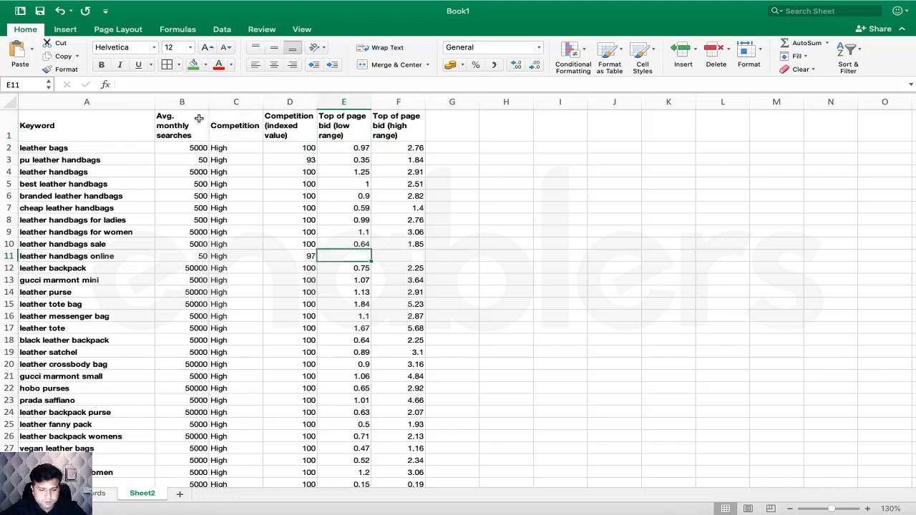
drag(209, 101, 198, 102)
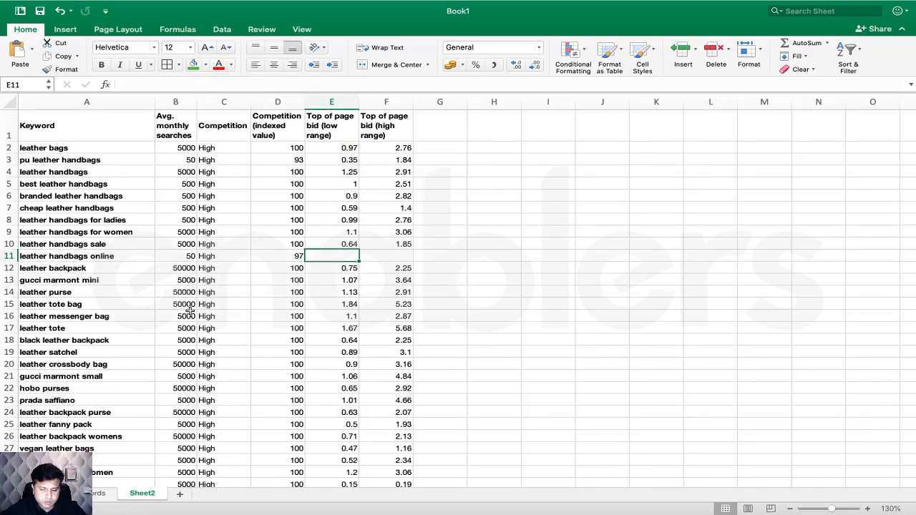
drag(88, 129, 390, 129)
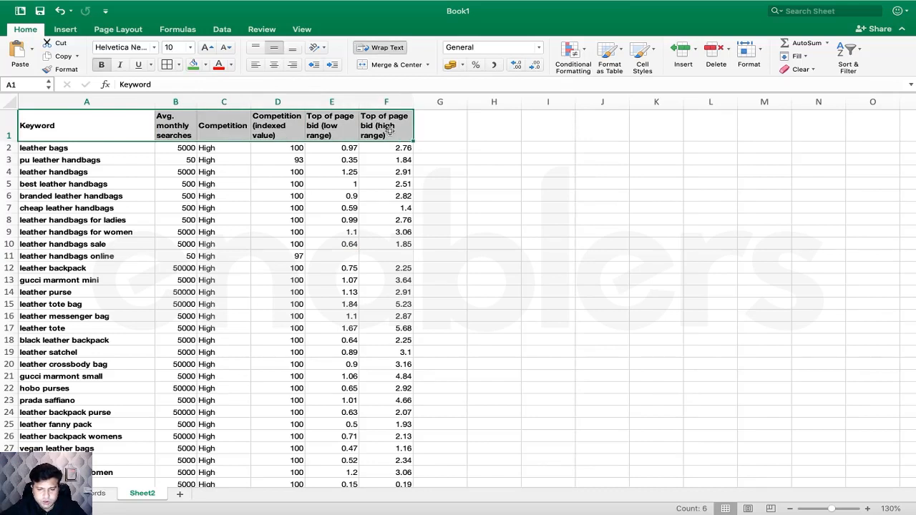
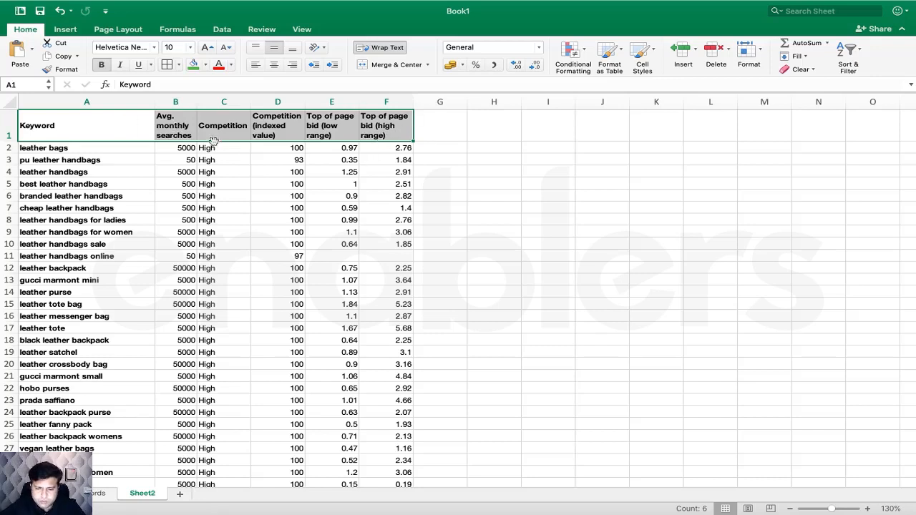
- Add filter dropdowns to the keyword table's header row A1:F1
click(190, 148)
drag(116, 134, 390, 131)
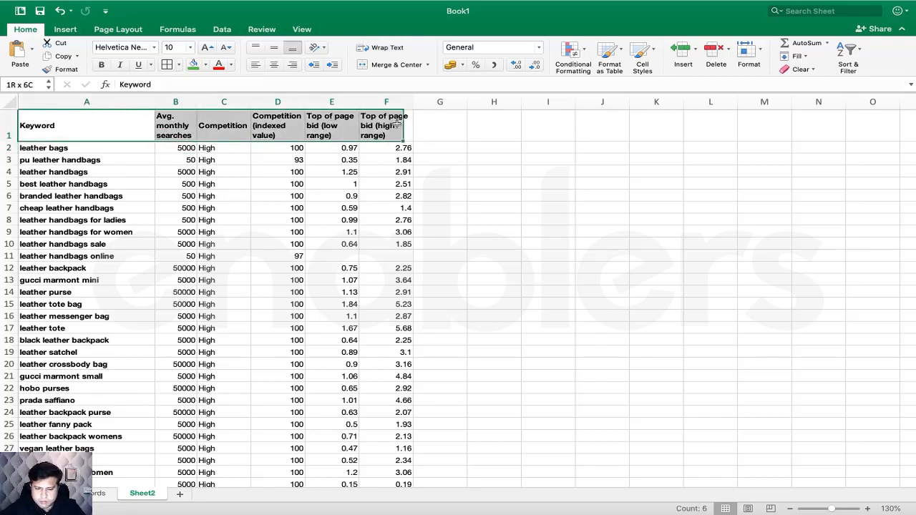
click(850, 53)
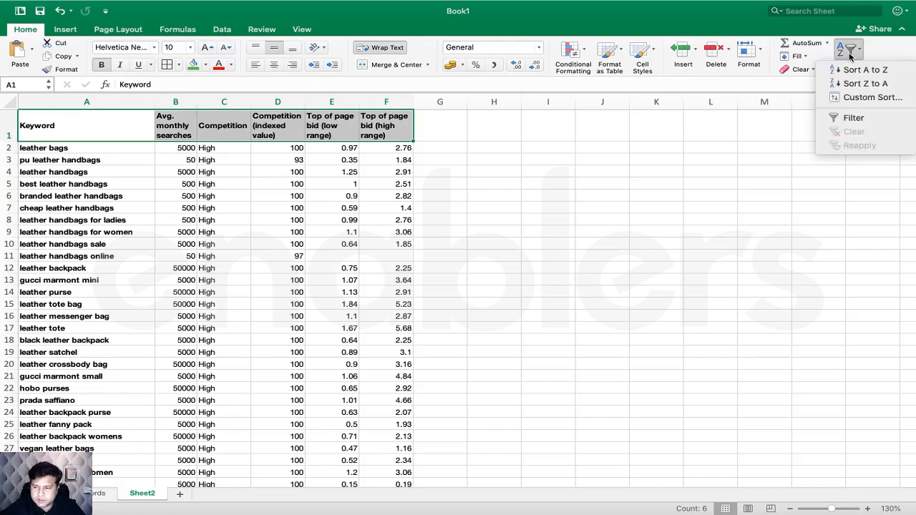
click(857, 118)
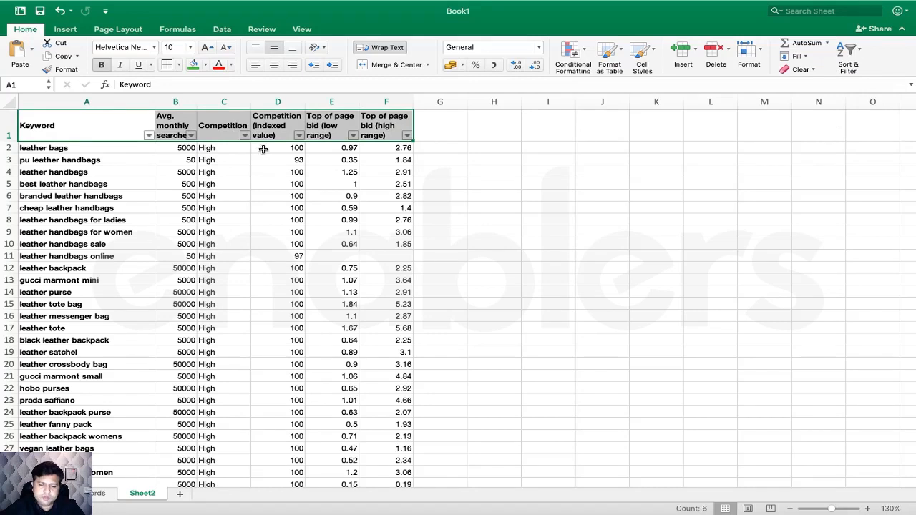
- Sort keywords ascending by Avg. monthly searches so zero-search keywords come first
click(253, 203)
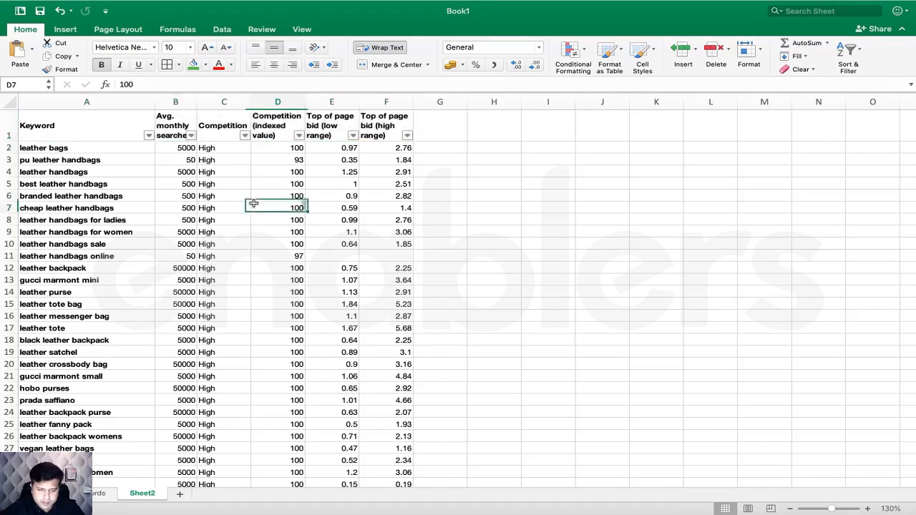
click(191, 136)
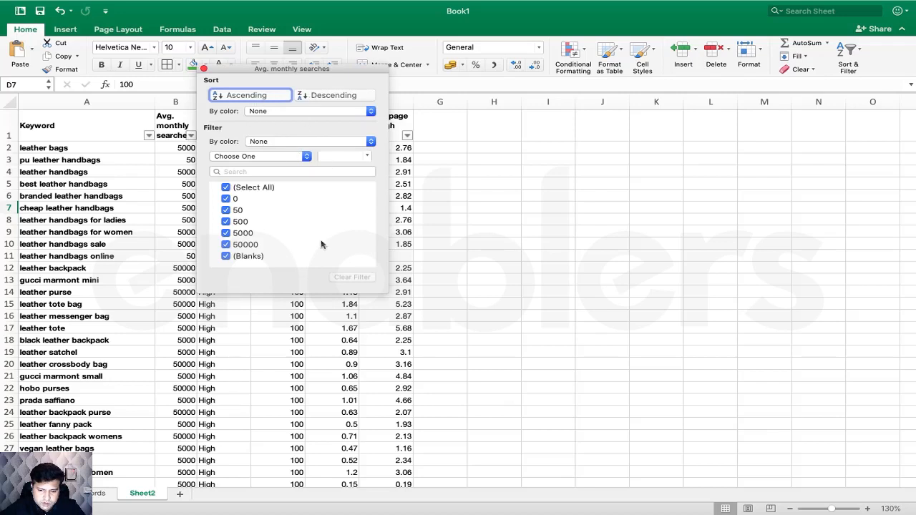
click(259, 99)
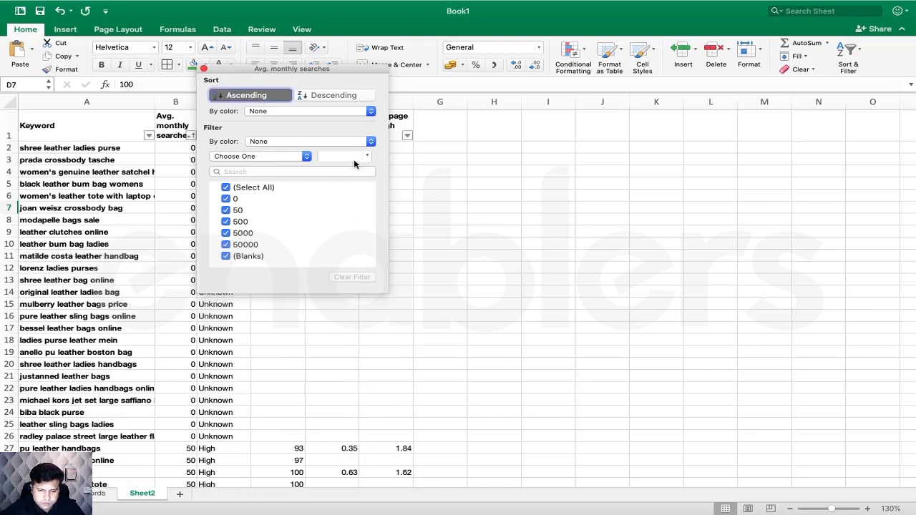
click(455, 235)
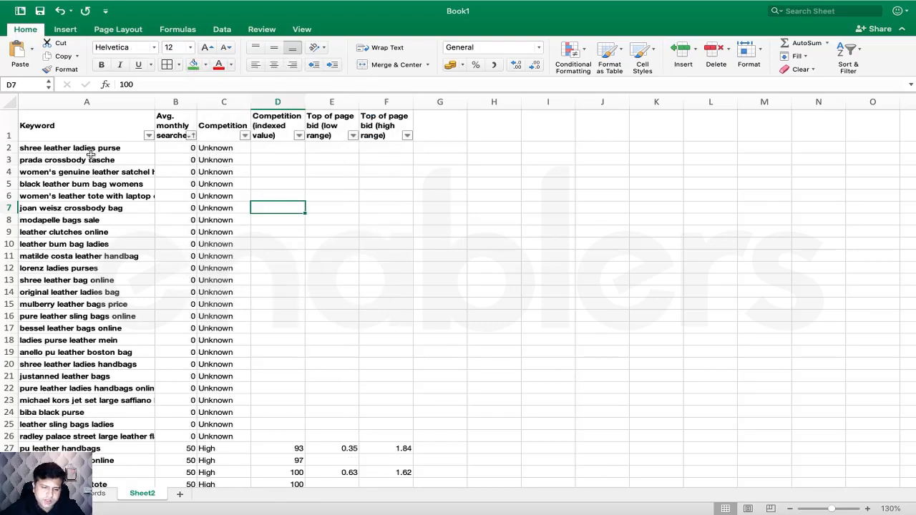
- Find where 5000-search keywords start at row 6978 and select the rows above it
scroll(91, 155, down, 20)
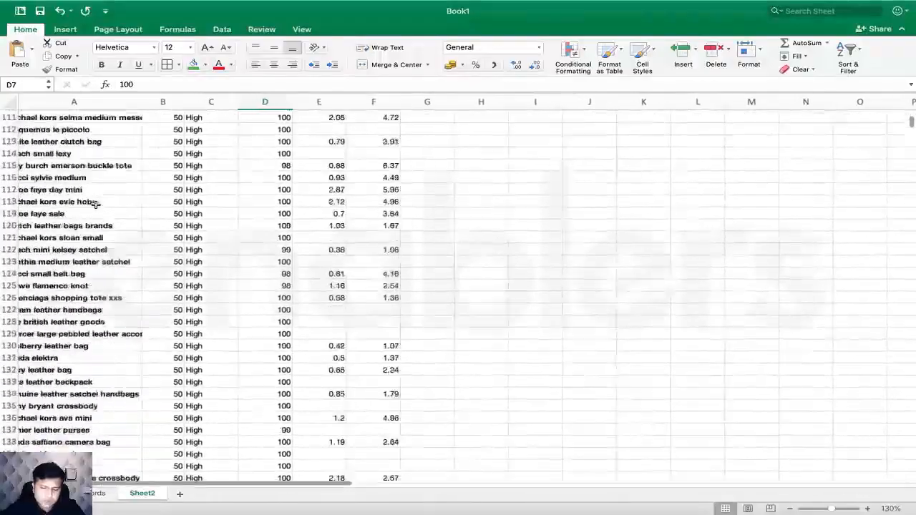
scroll(95, 204, down, 20)
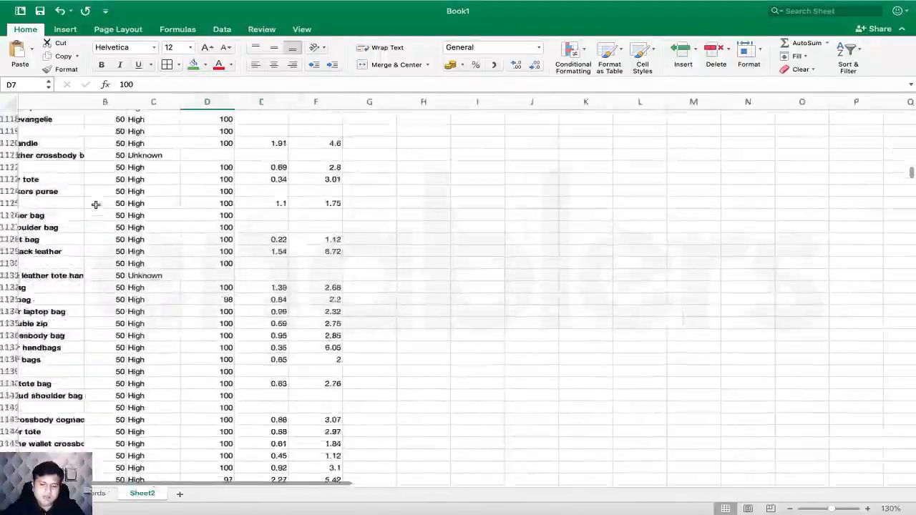
scroll(96, 204, down, 20)
scroll(96, 205, left, 5)
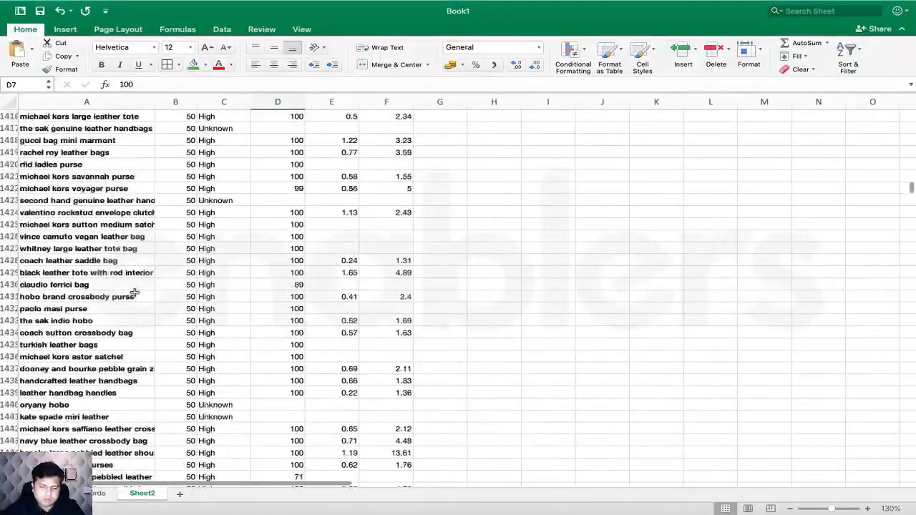
scroll(134, 292, down, 20)
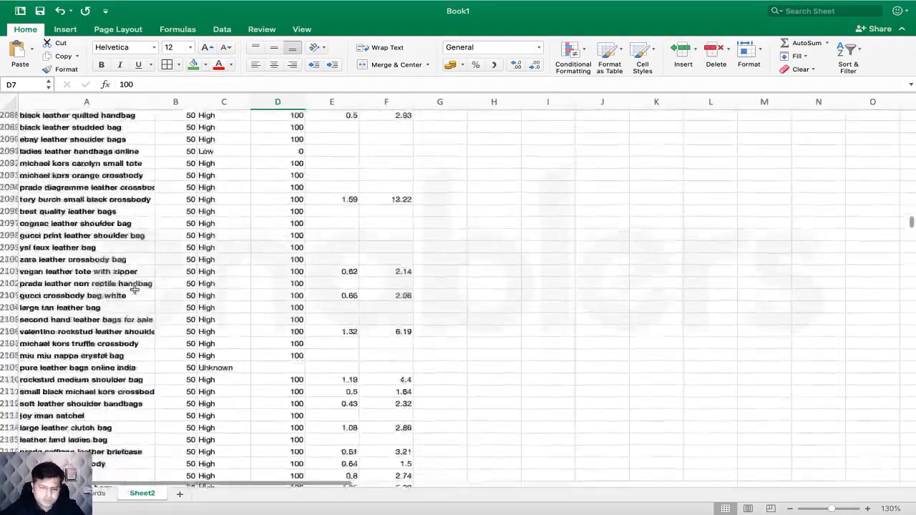
scroll(135, 292, down, 17)
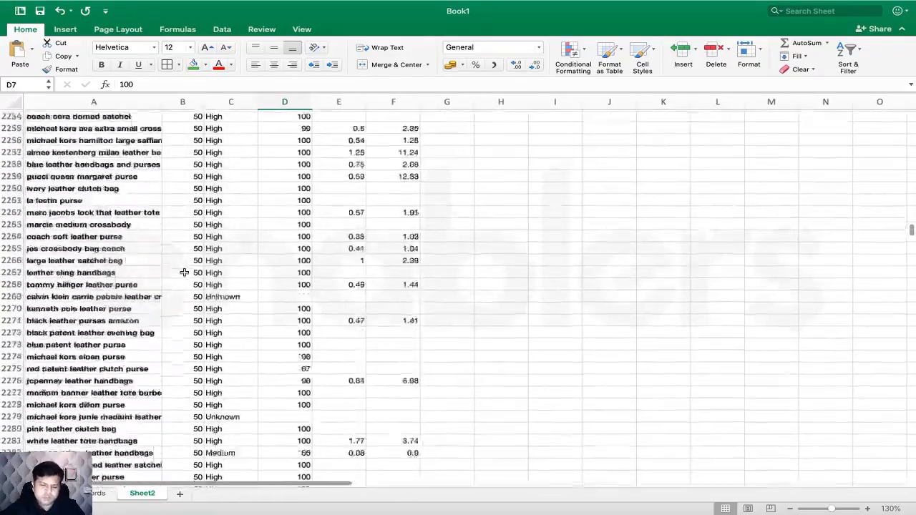
scroll(184, 273, down, 20)
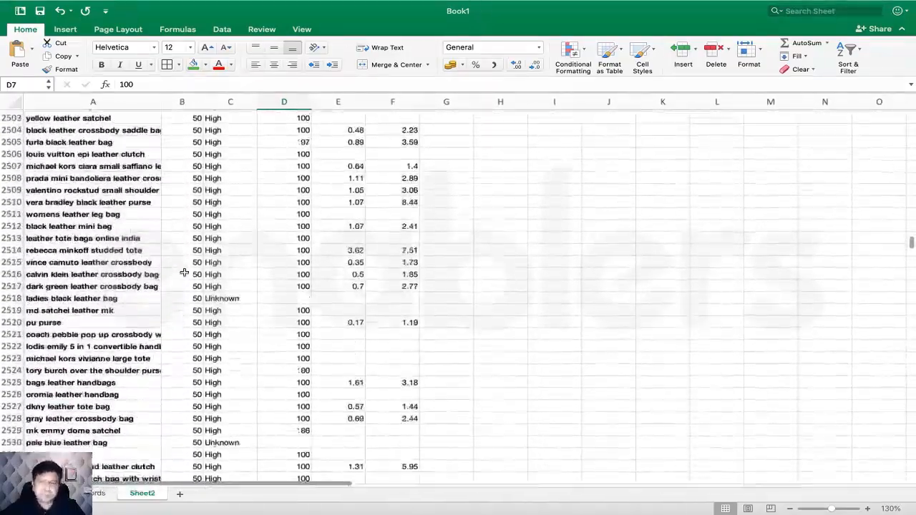
scroll(184, 273, down, 3)
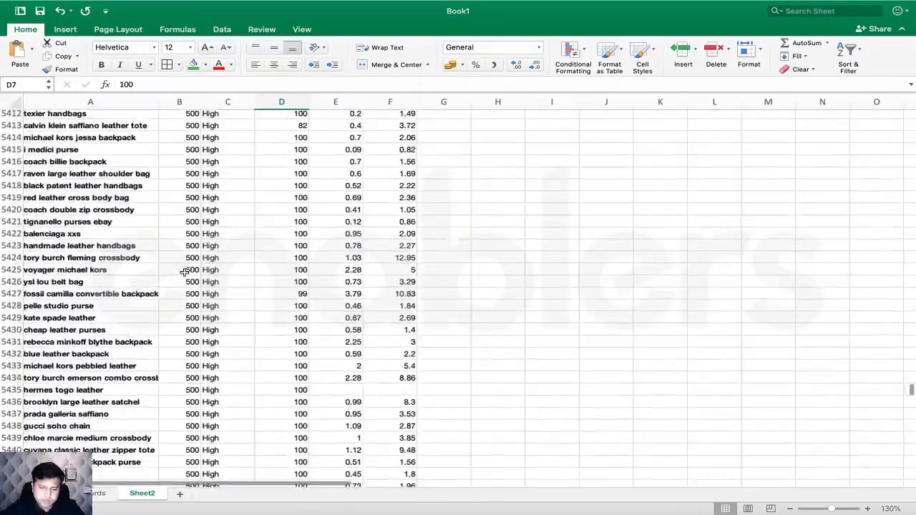
scroll(184, 272, up, 20)
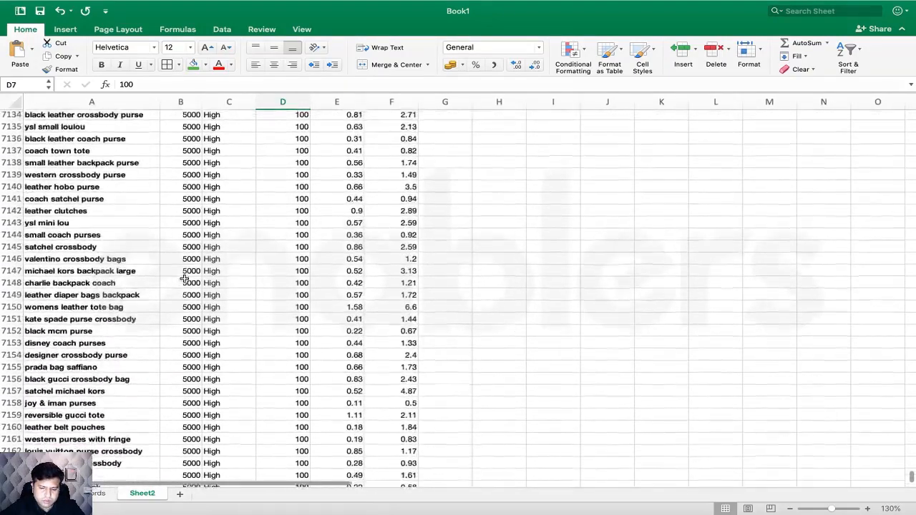
scroll(184, 279, up, 10)
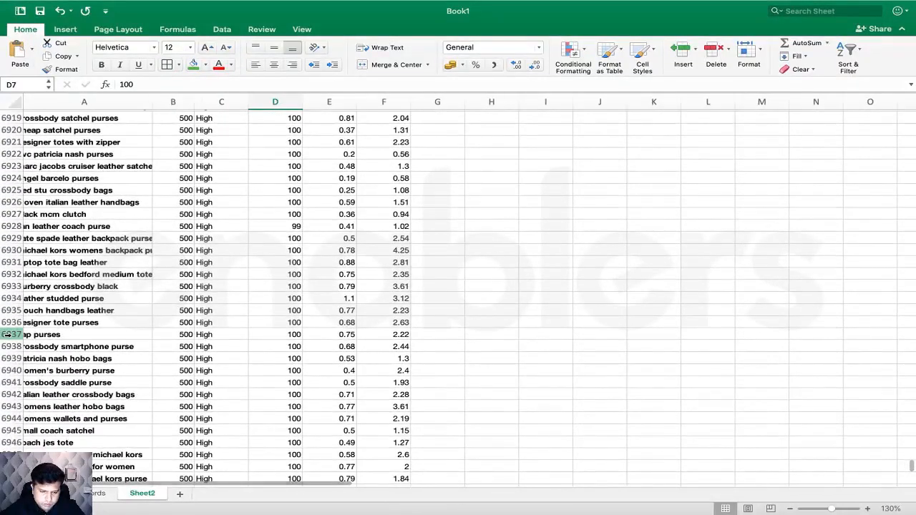
click(7, 333)
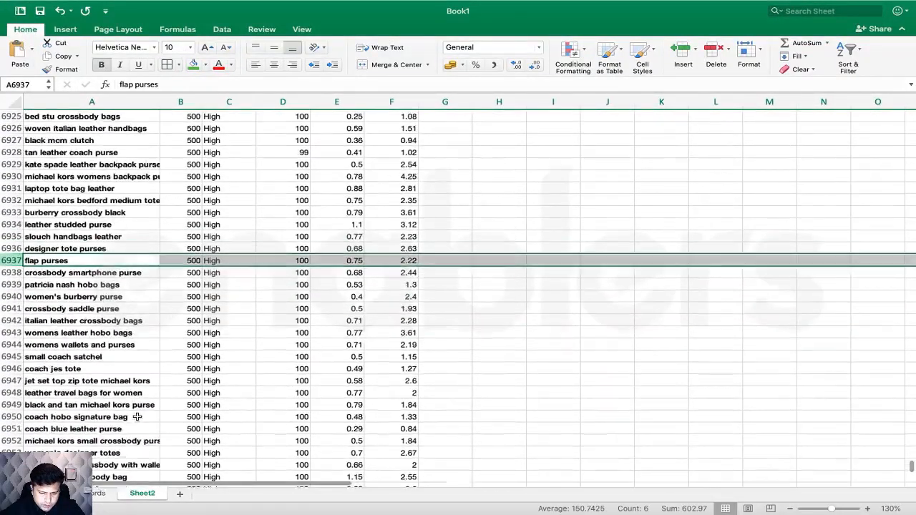
scroll(137, 416, down, 5)
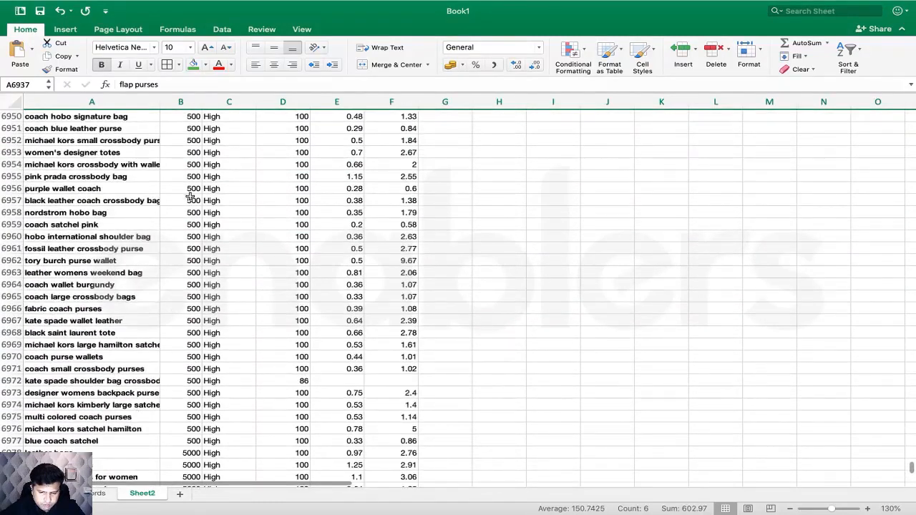
scroll(190, 196, up, 2)
scroll(210, 306, down, 8)
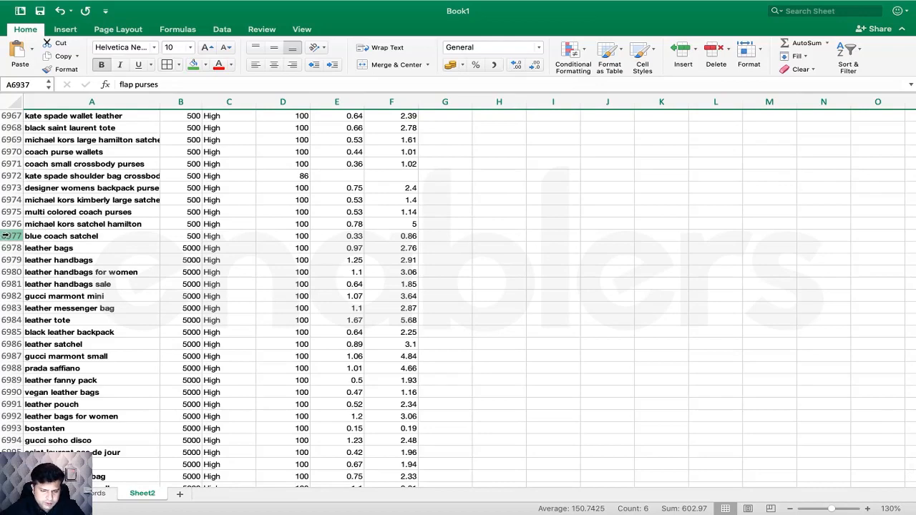
drag(6, 235, 6, 107)
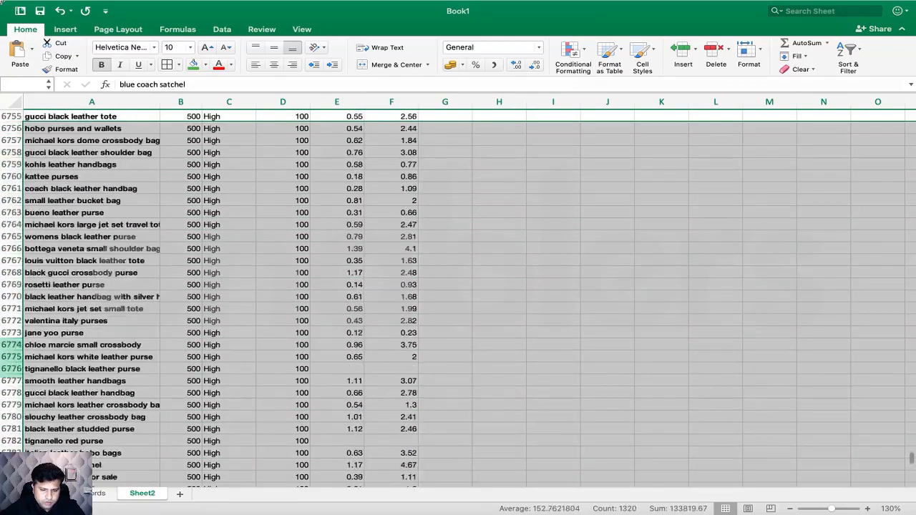
- Extend the row selection up to row 2 and delete every keyword under 5000 searches
drag(2, 3, 42, 118)
scroll(35, 136, up, 3)
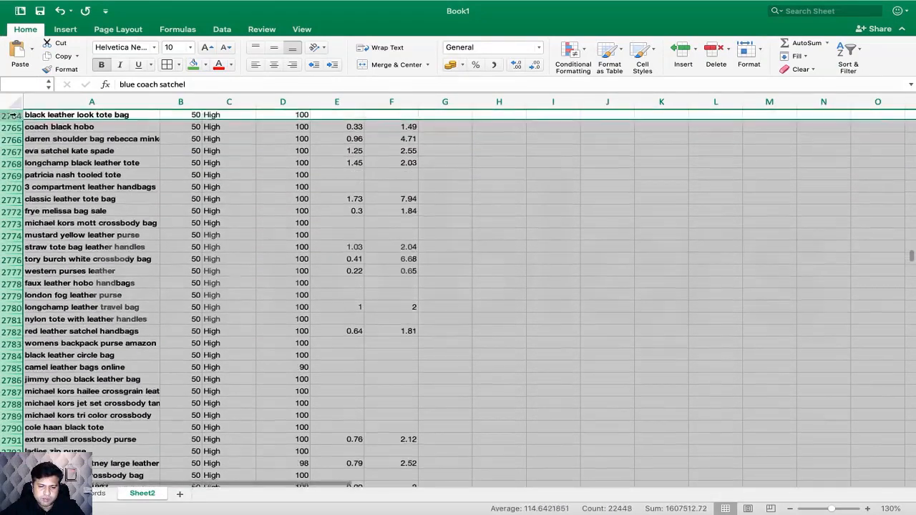
drag(29, 159, 2, 3)
drag(25, 174, 10, 147)
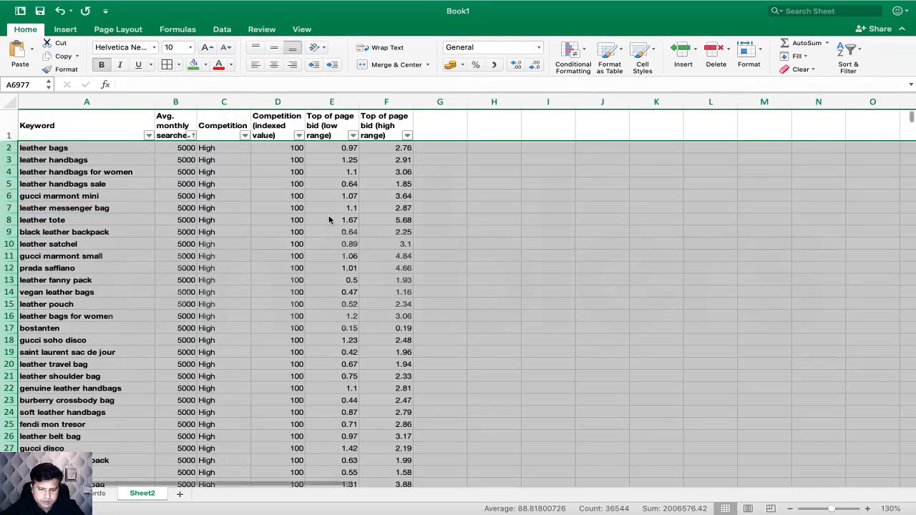
- Delete the four Unknown-competition keyword rows 226–229, then return to the top of the list
click(368, 270)
scroll(297, 347, down, 5)
scroll(297, 345, down, 20)
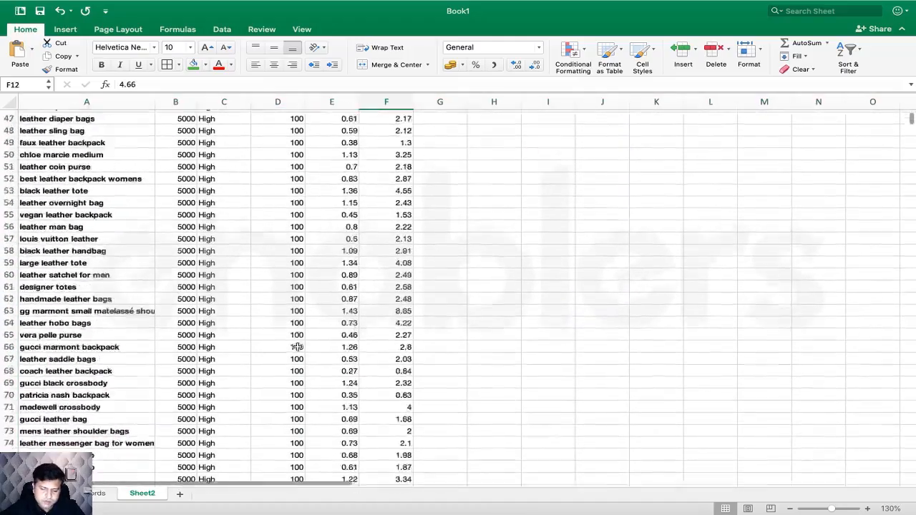
scroll(297, 347, up, 20)
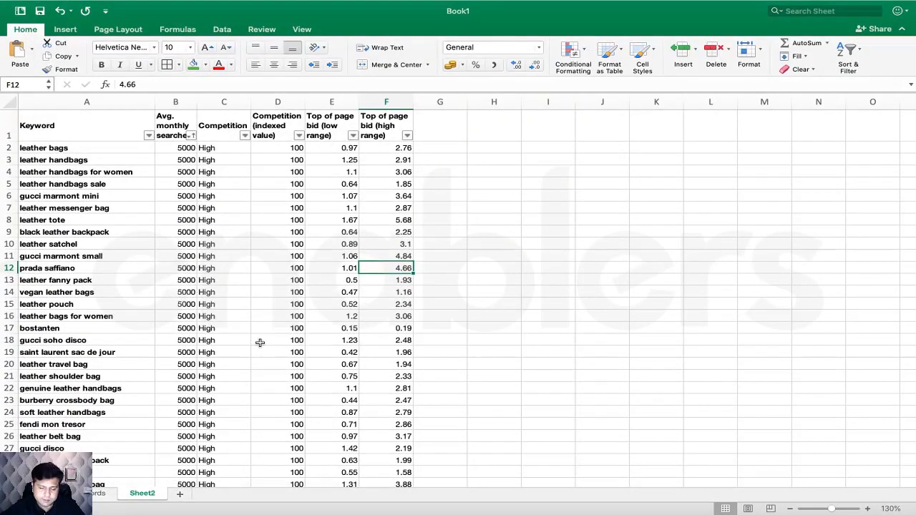
scroll(277, 367, down, 20)
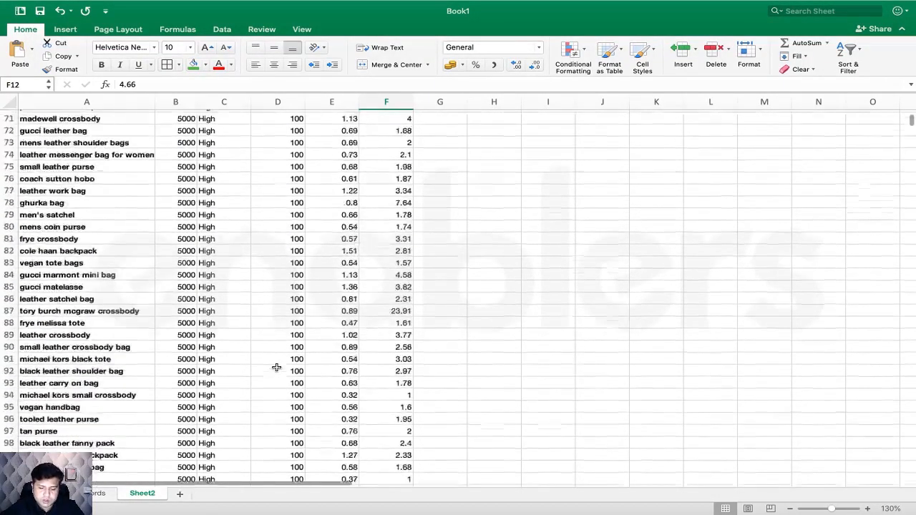
scroll(276, 367, down, 4)
scroll(277, 368, up, 20)
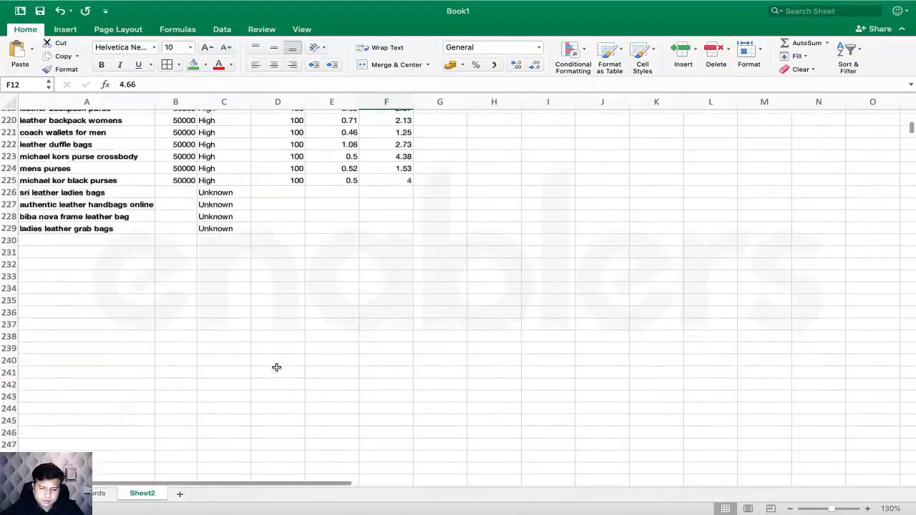
scroll(277, 367, down, 5)
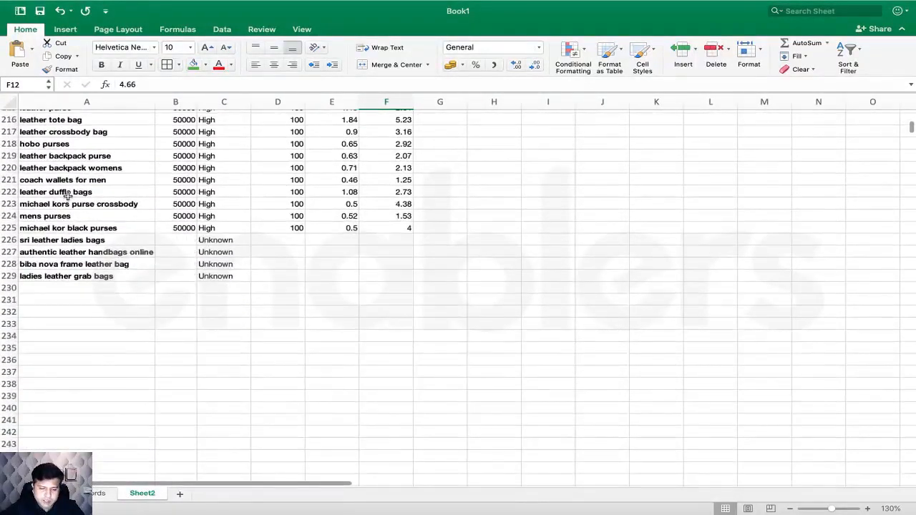
drag(9, 240, 5, 276)
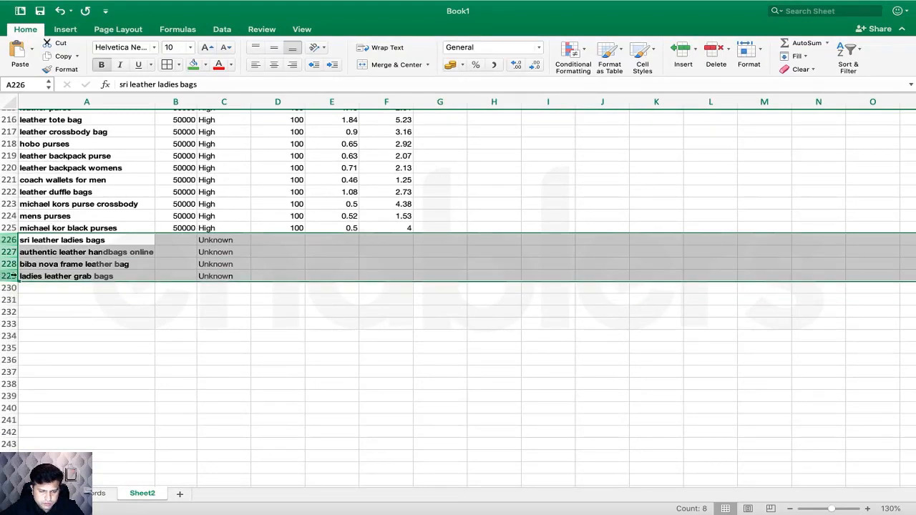
right_click(6, 268)
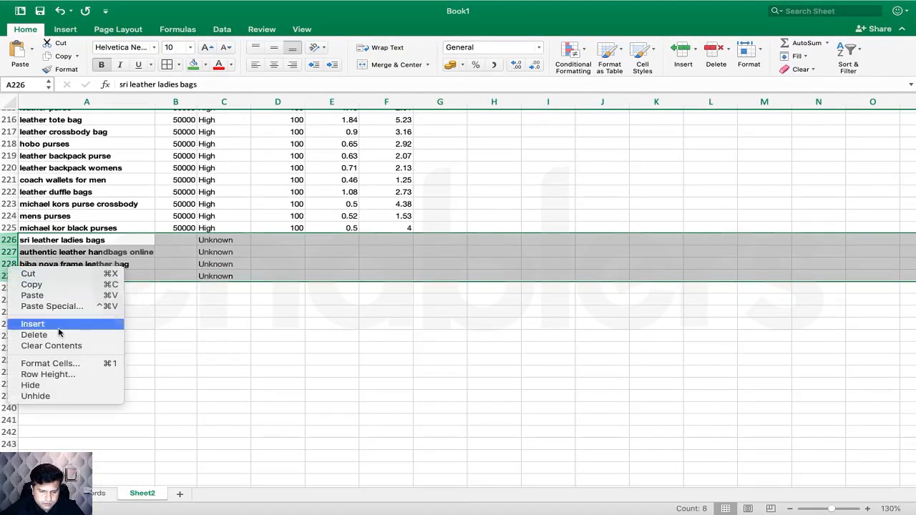
click(29, 332)
scroll(243, 220, up, 20)
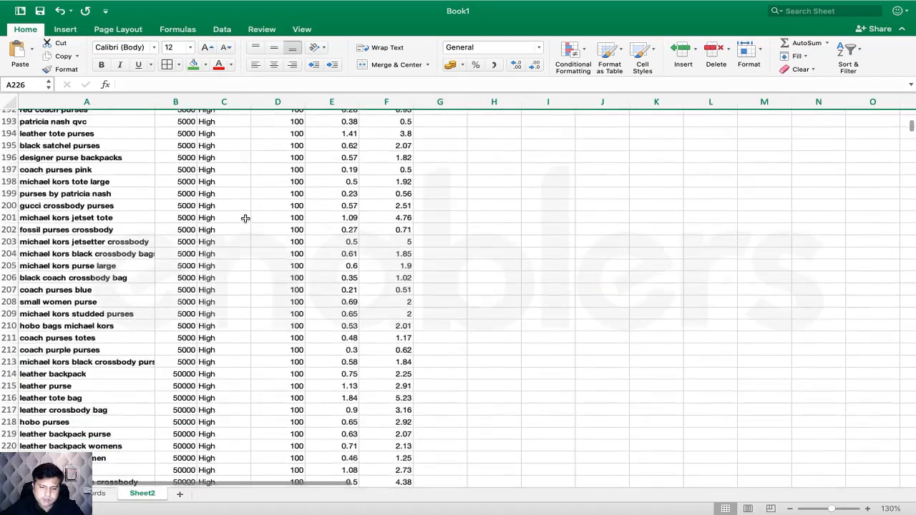
scroll(245, 219, up, 20)
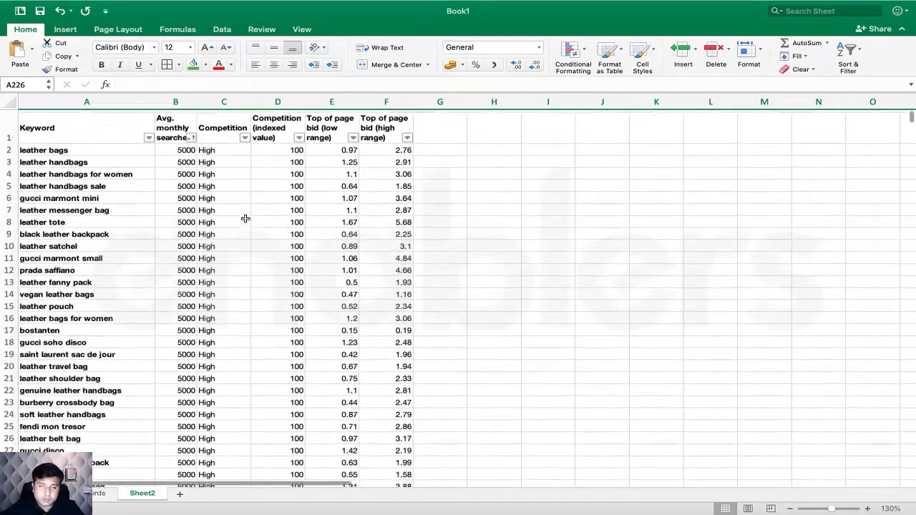
scroll(254, 241, down, 1)
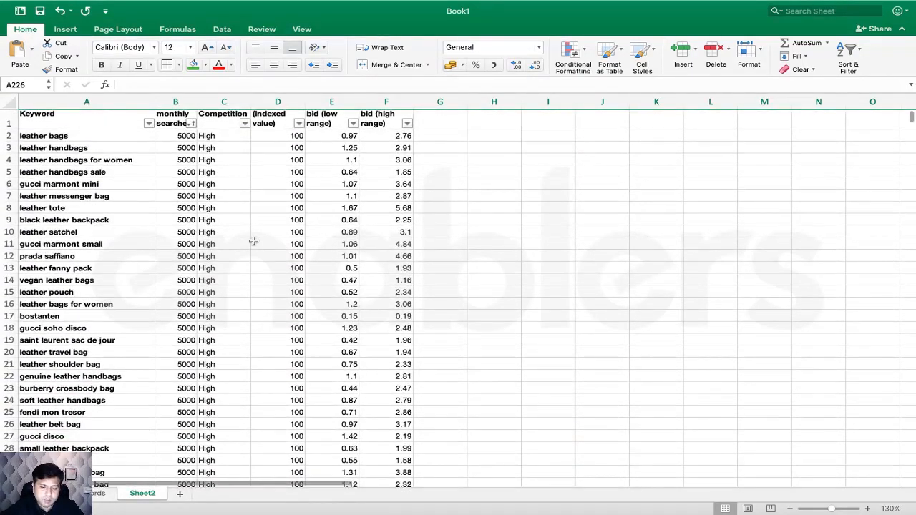
scroll(254, 241, up, 1)
scroll(152, 231, down, 3)
scroll(152, 230, right, 1)
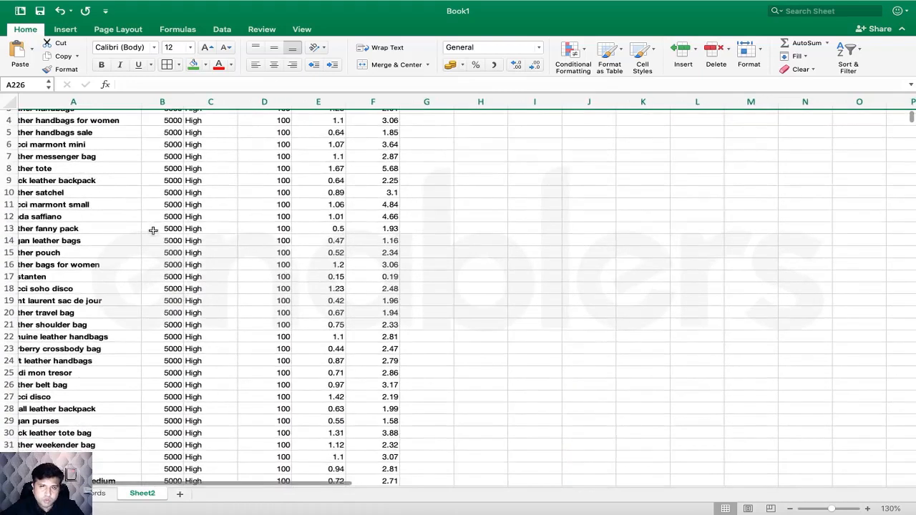
scroll(152, 230, left, 1)
scroll(158, 236, down, 4)
scroll(172, 256, down, 3)
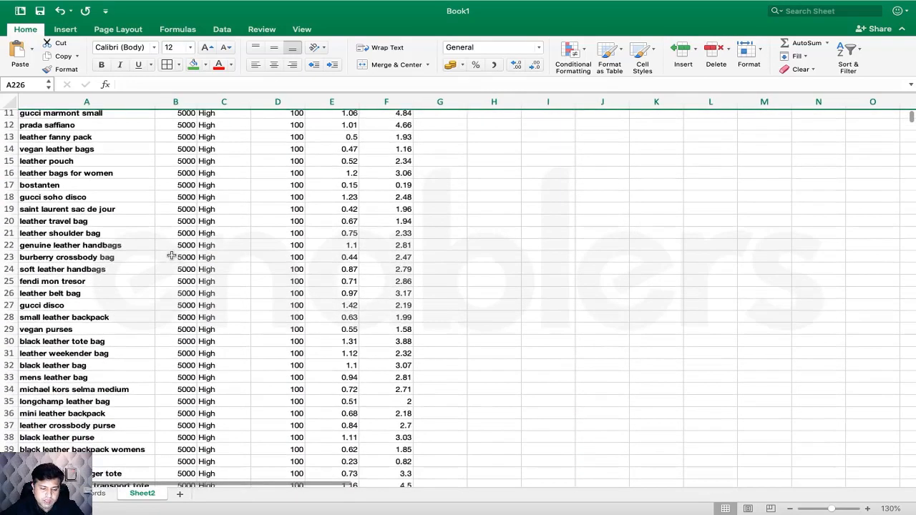
scroll(172, 255, up, 10)
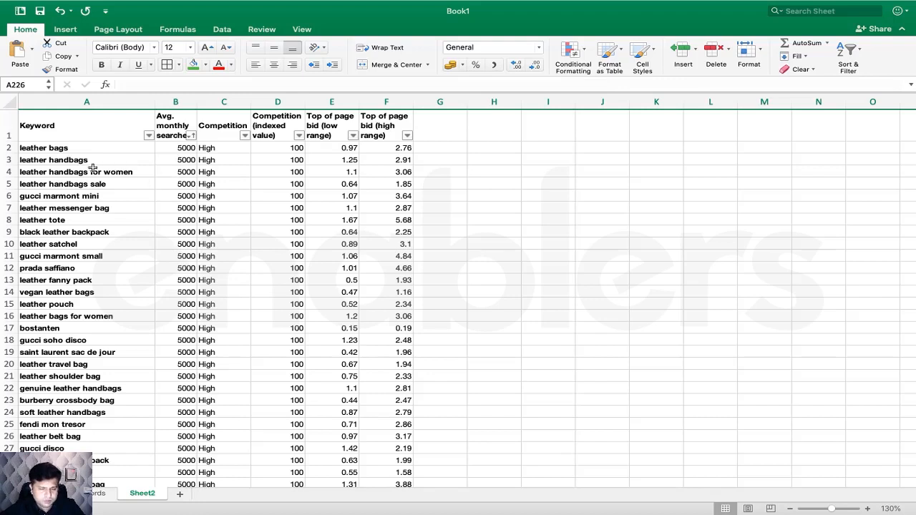
- Delete the leather bags, leather handbags, gucci marmont mini, leather tote and leather satchel rows
click(10, 148)
right_click(10, 148)
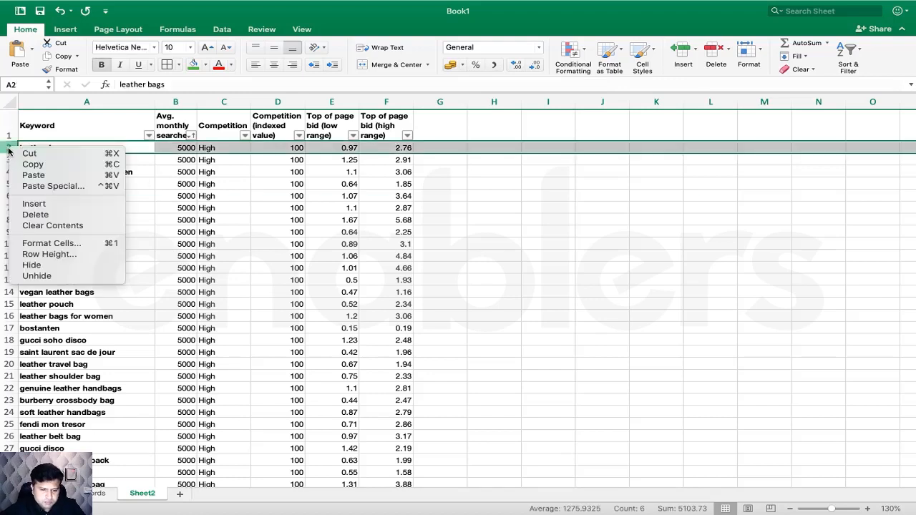
click(52, 215)
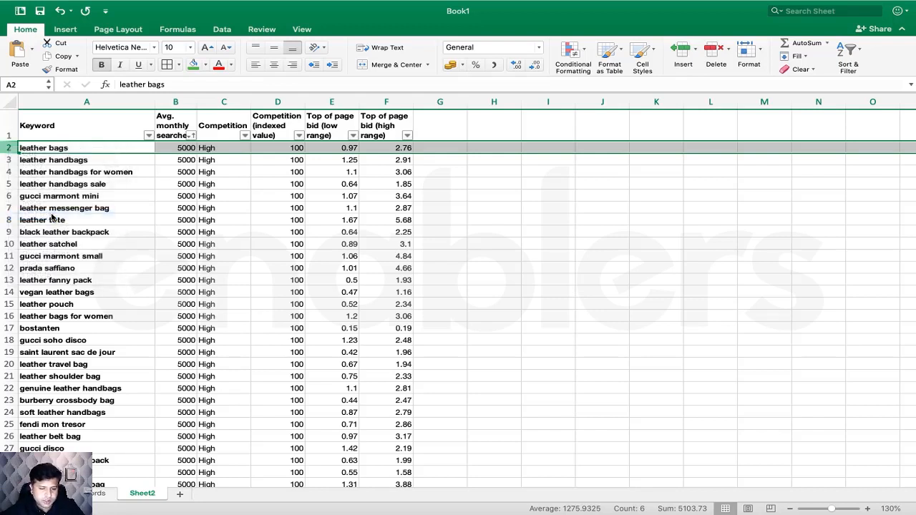
right_click(4, 147)
click(27, 214)
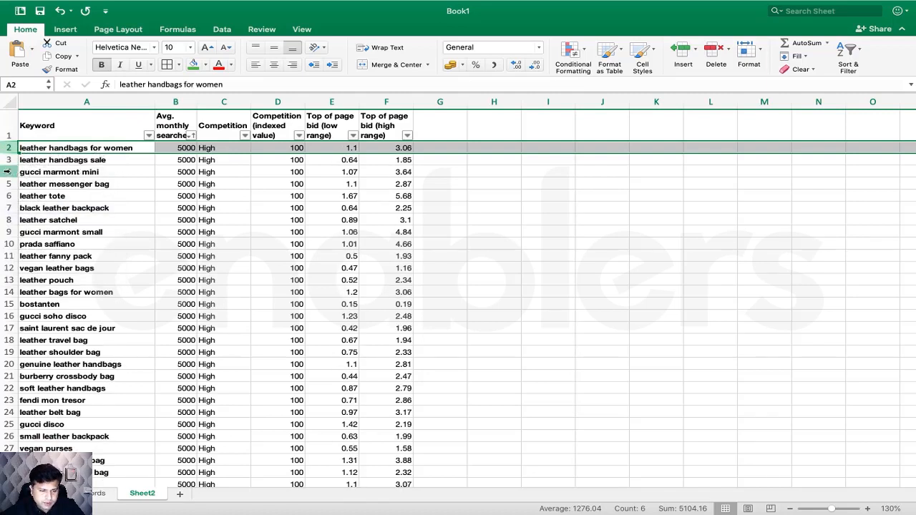
click(8, 171)
right_click(9, 172)
click(56, 240)
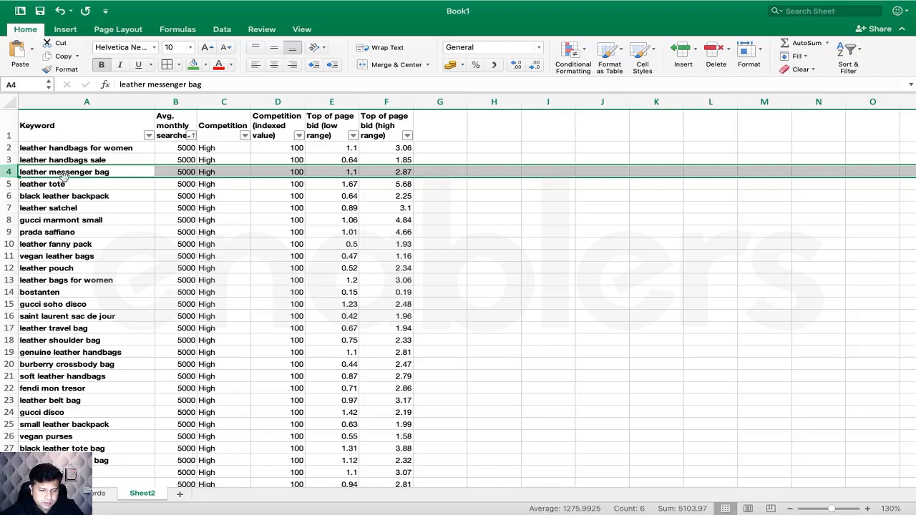
click(9, 184)
right_click(8, 185)
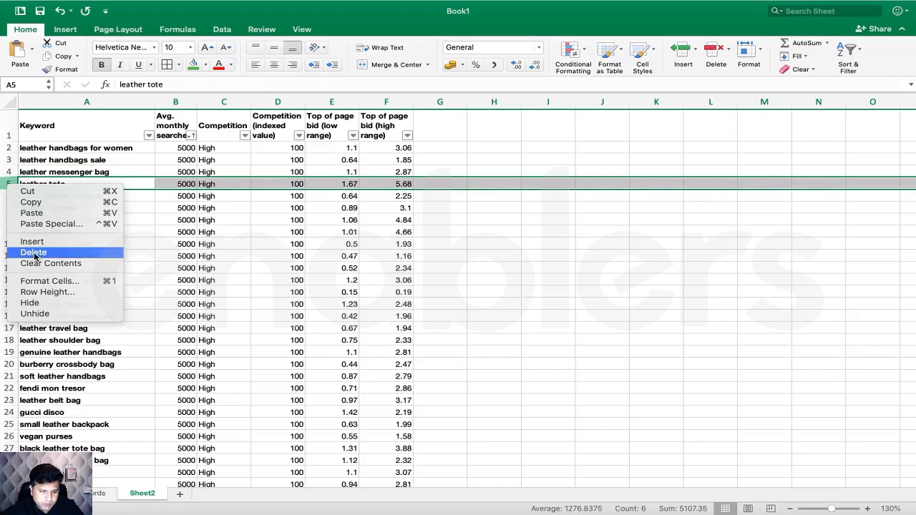
click(33, 252)
click(8, 196)
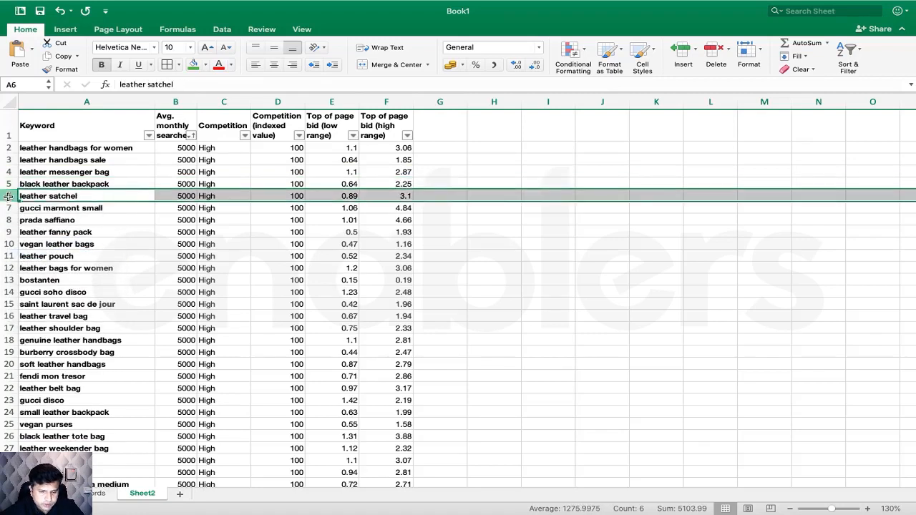
right_click(9, 196)
click(34, 319)
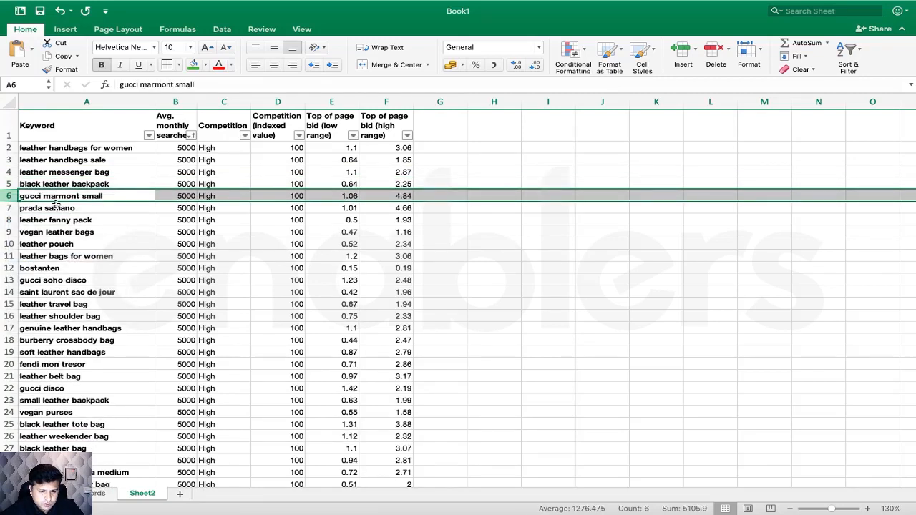
click(47, 184)
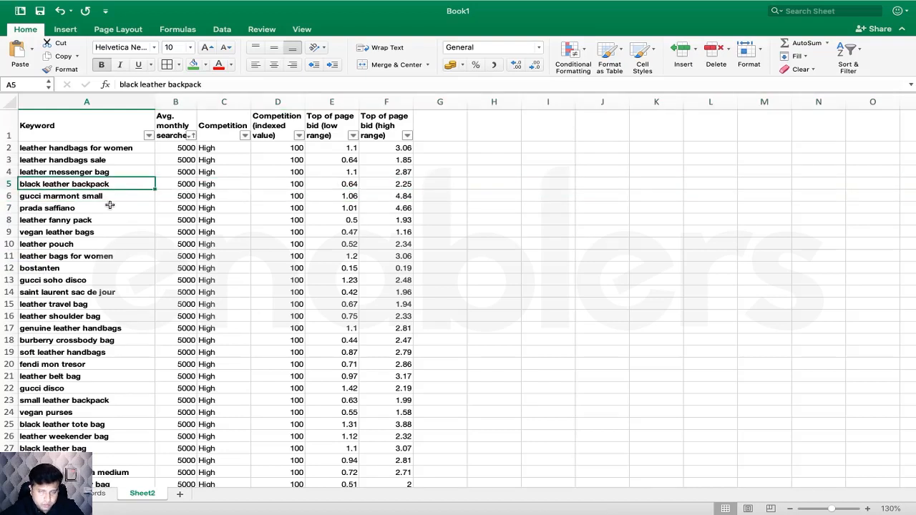
- Delete the gucci marmont small, prada saffiano, leather fanny pack, vegan leather bags and leather pouch rows
click(10, 196)
right_click(10, 196)
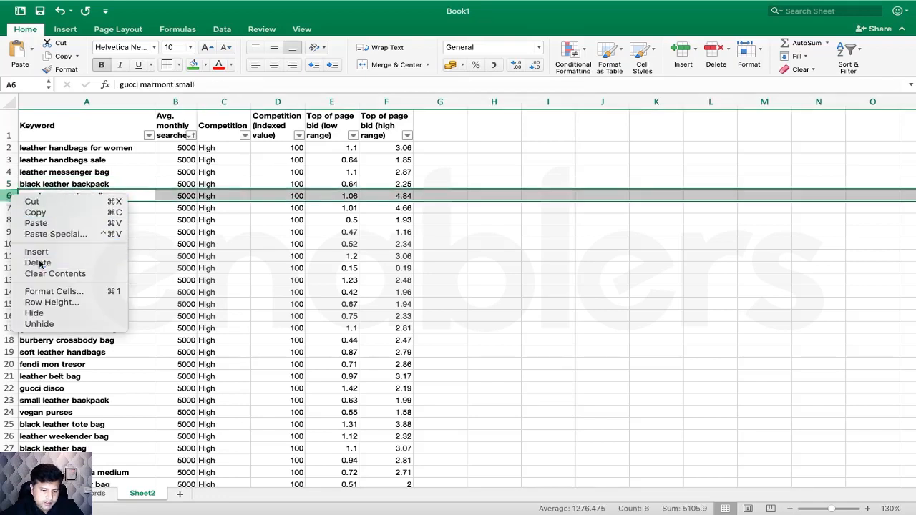
click(38, 262)
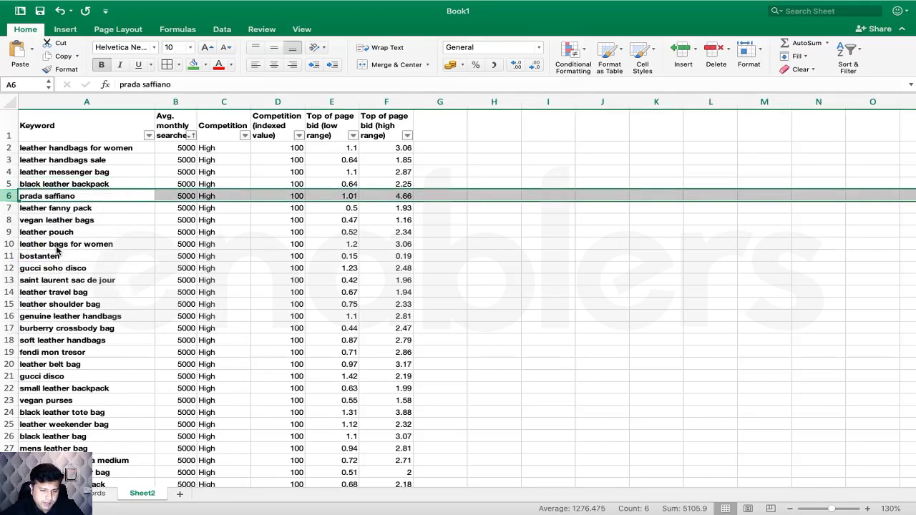
right_click(7, 196)
click(34, 260)
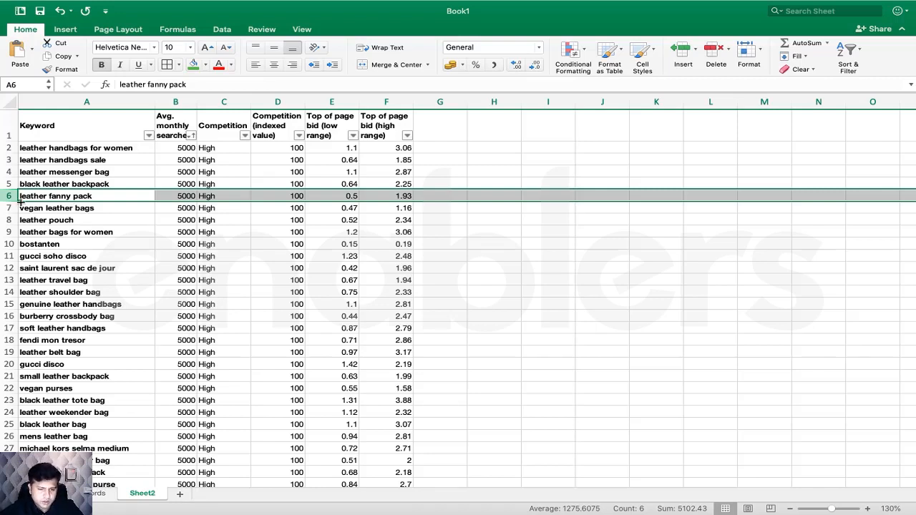
right_click(6, 196)
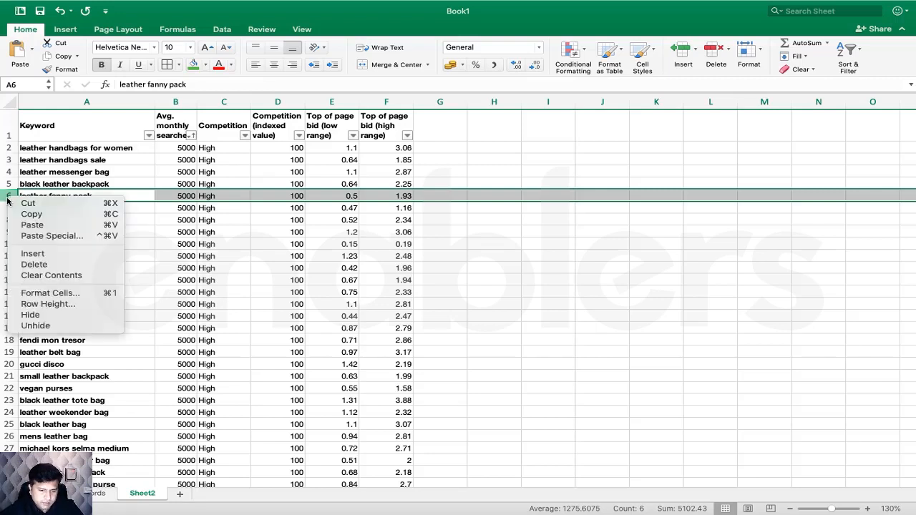
click(61, 265)
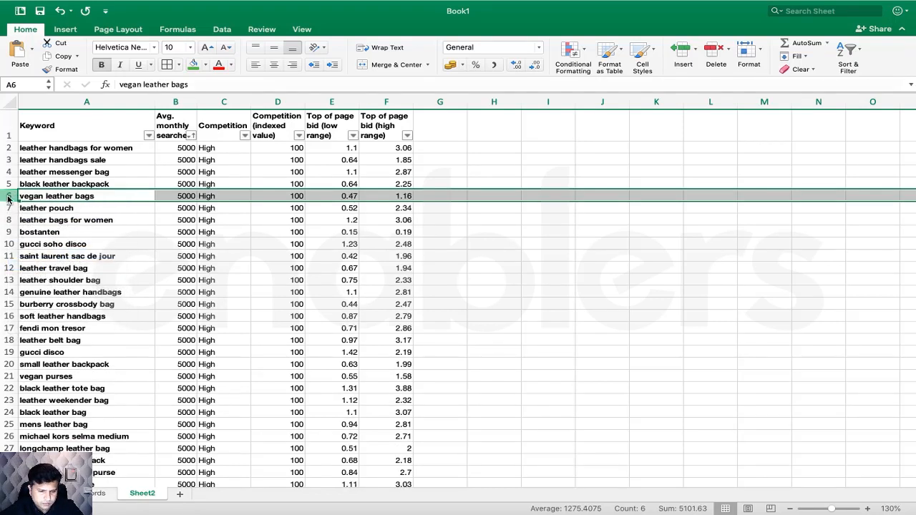
right_click(8, 197)
click(57, 262)
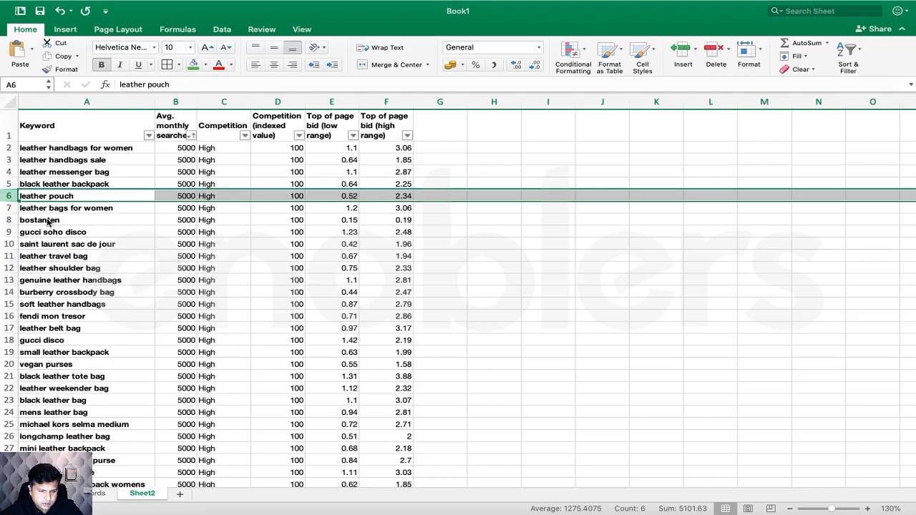
right_click(7, 196)
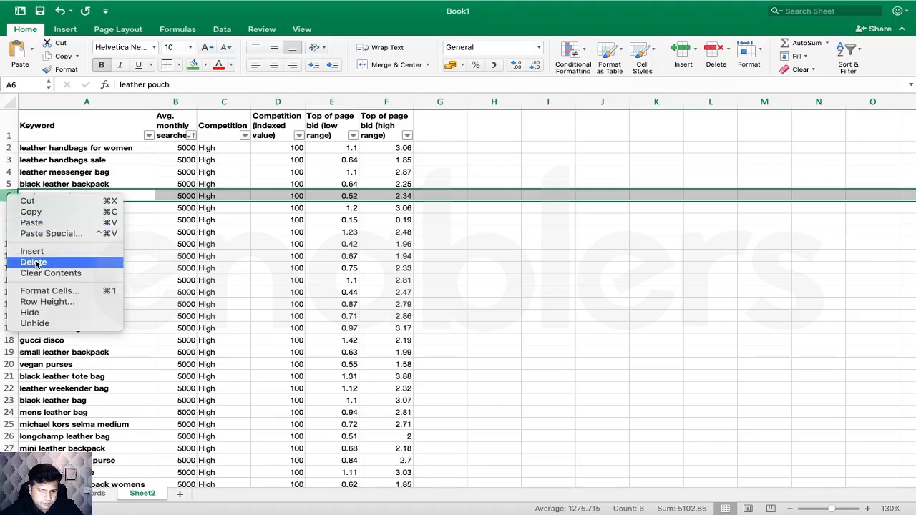
click(36, 261)
click(179, 224)
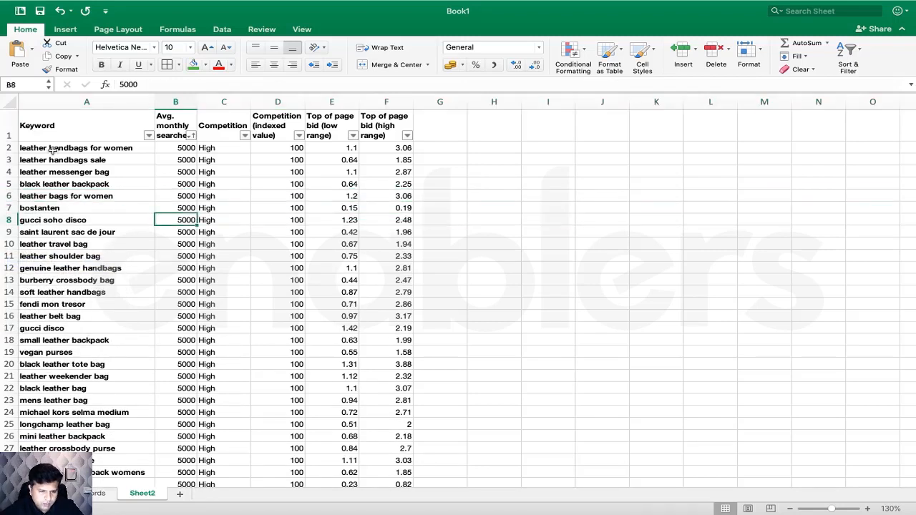
- Fill leather handbags for women, rows 3–5 and genuine leather handbags green
drag(57, 149, 387, 149)
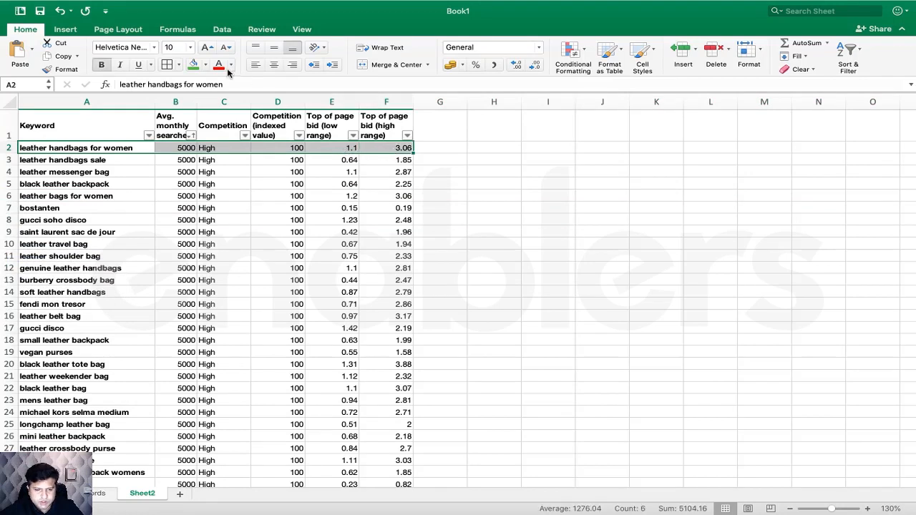
click(193, 65)
drag(75, 161, 358, 179)
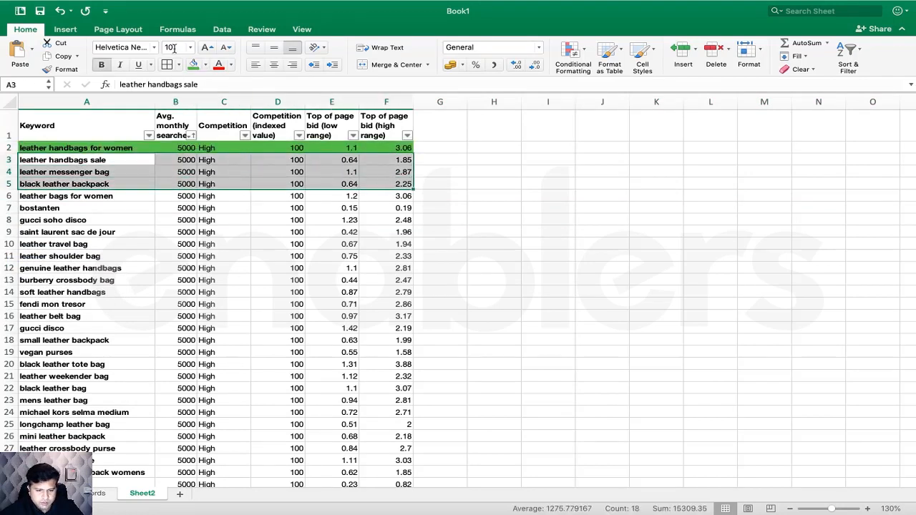
click(193, 65)
scroll(138, 266, down, 5)
scroll(139, 267, up, 2)
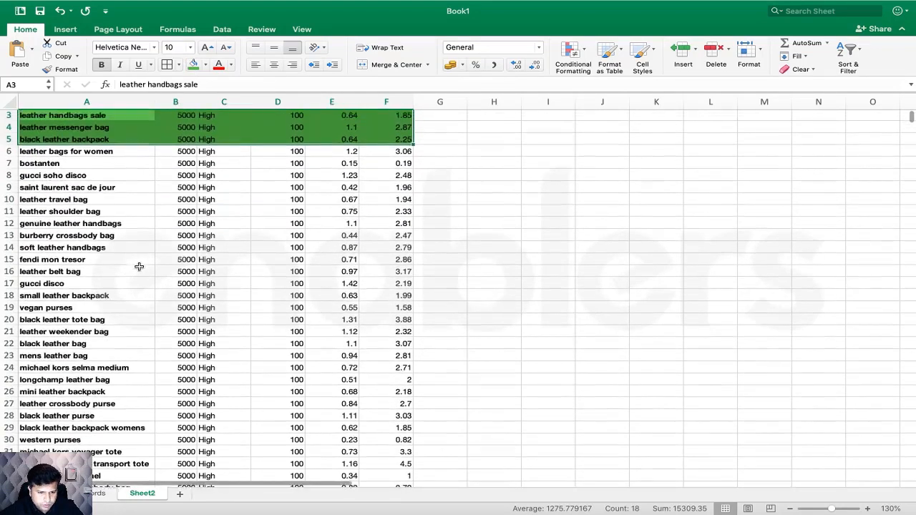
drag(92, 228, 396, 226)
click(193, 64)
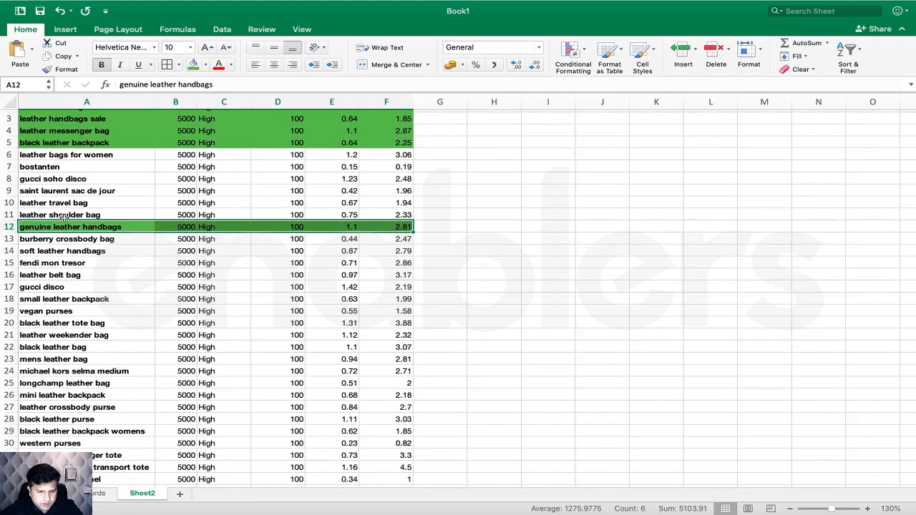
- Fill the leather bags for women and soft leather handbags rows green
scroll(93, 229, down, 1)
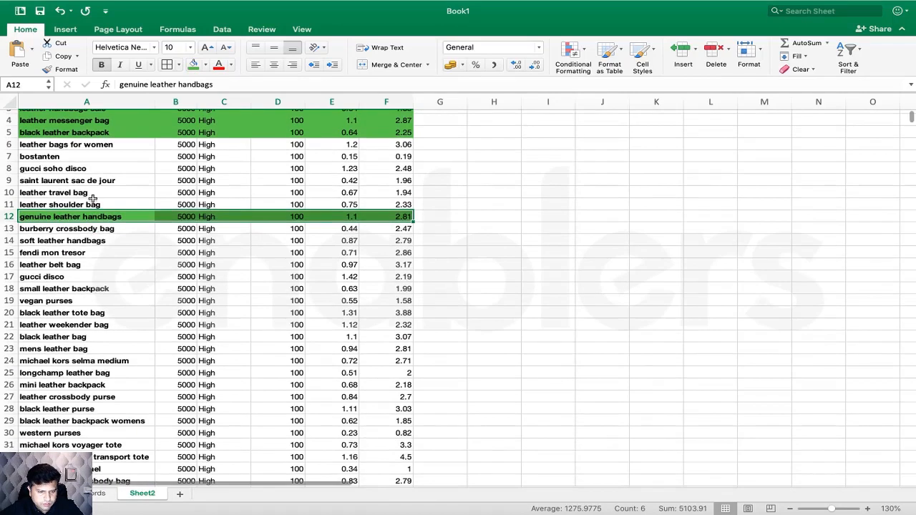
drag(70, 141, 401, 143)
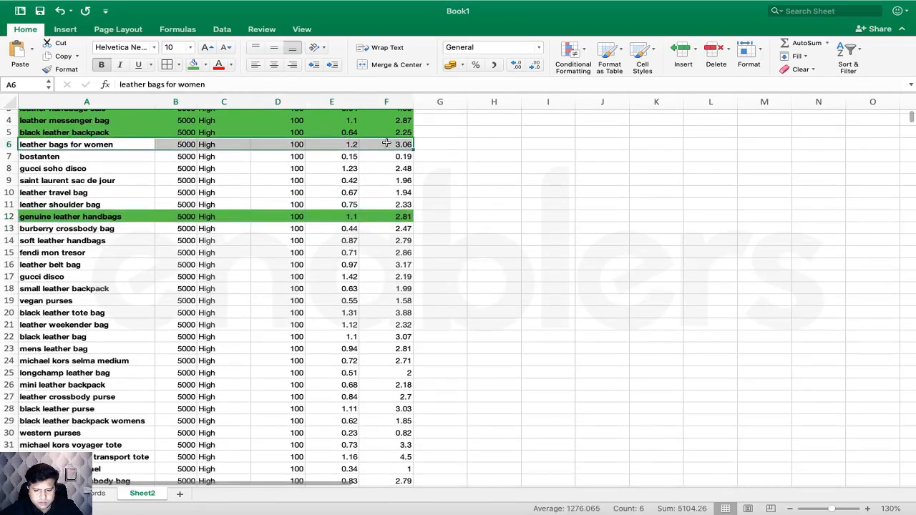
click(194, 64)
scroll(147, 242, down, 5)
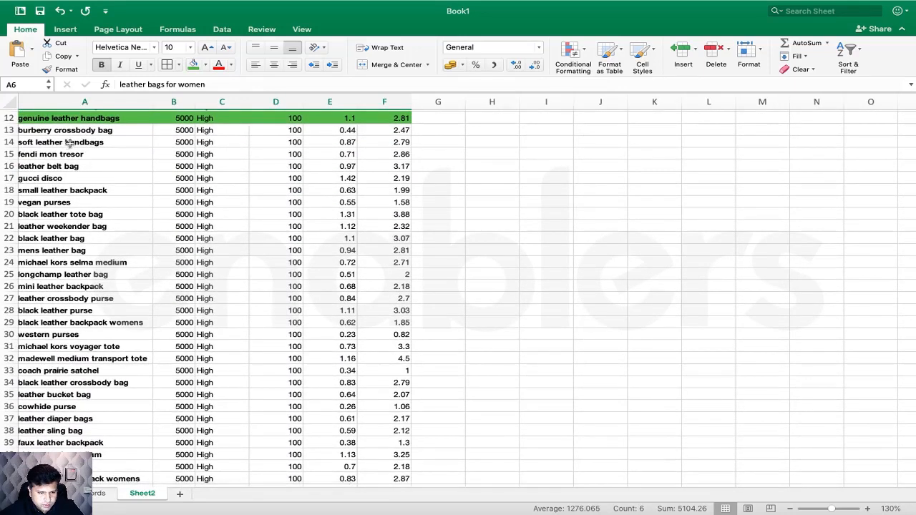
drag(70, 144, 399, 144)
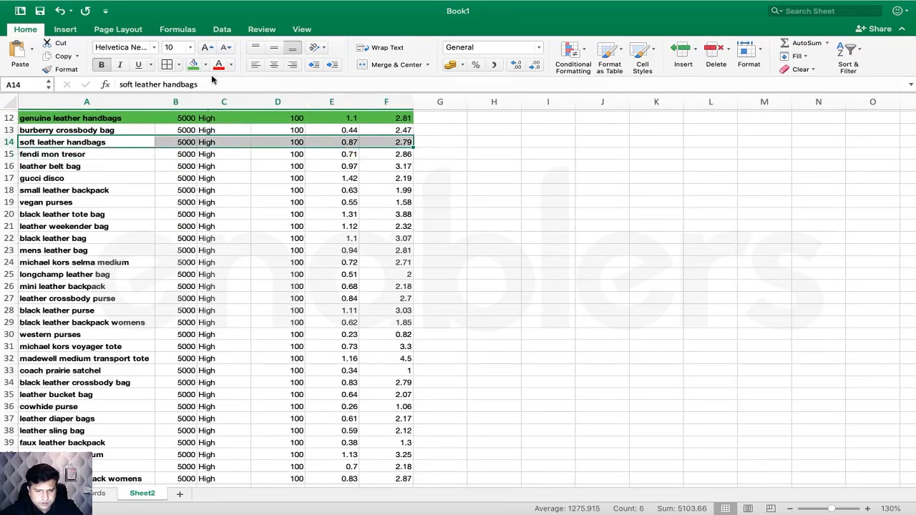
click(193, 64)
- Fill black leather purse rows 28–29 and best leather backpack womens row 42 green
scroll(128, 212, down, 3)
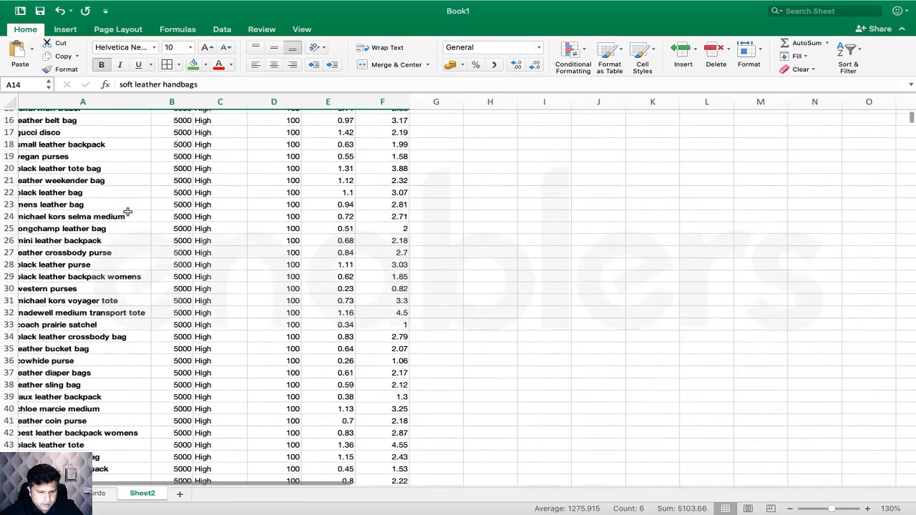
scroll(127, 212, left, 1)
scroll(127, 213, down, 4)
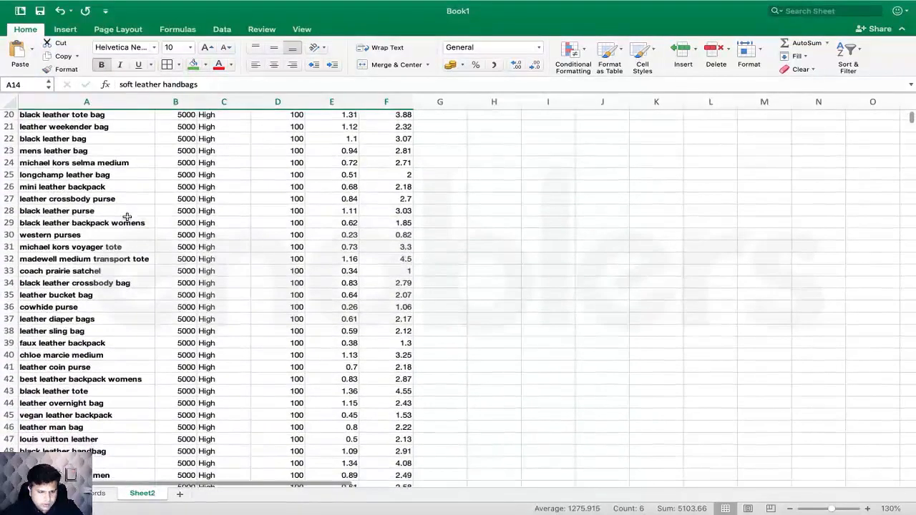
scroll(127, 216, down, 4)
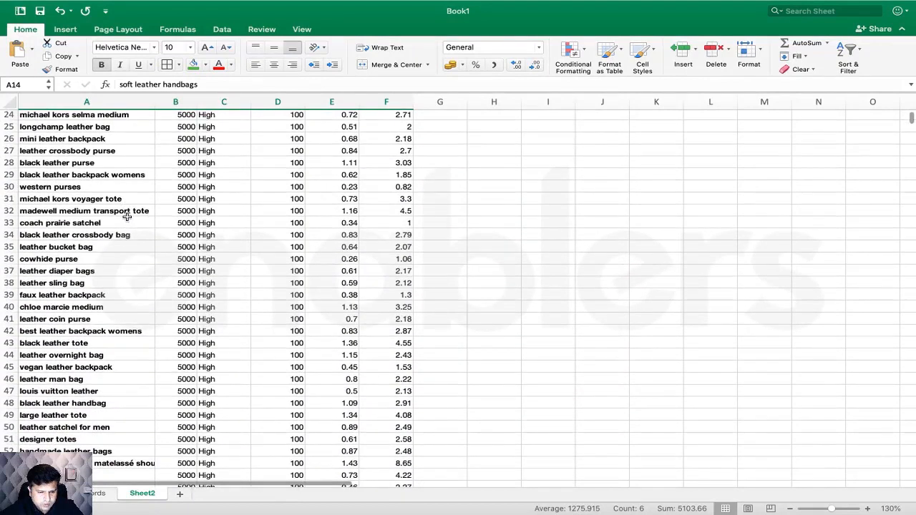
drag(84, 163, 384, 168)
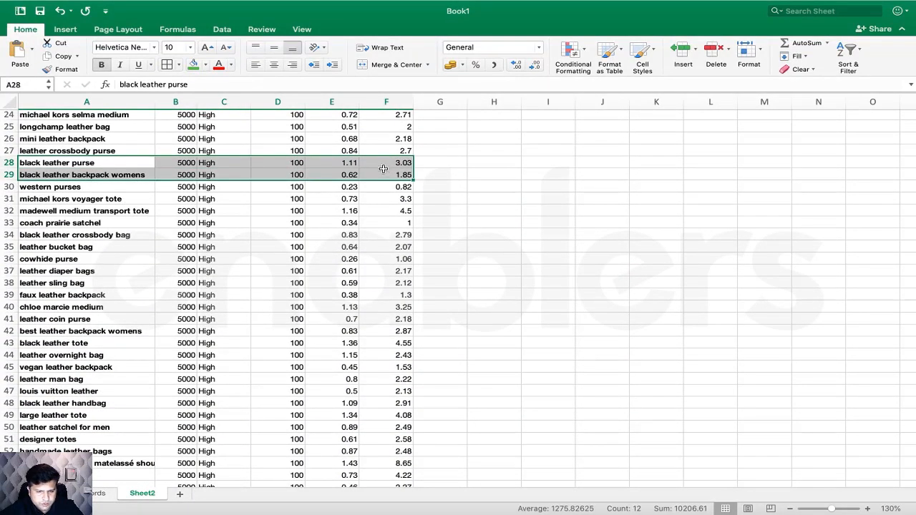
click(193, 64)
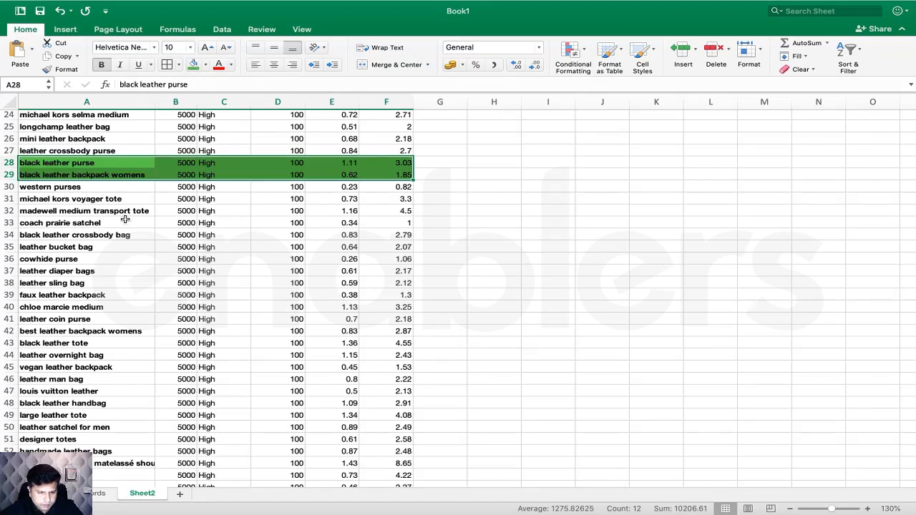
scroll(126, 219, down, 2)
scroll(125, 219, down, 5)
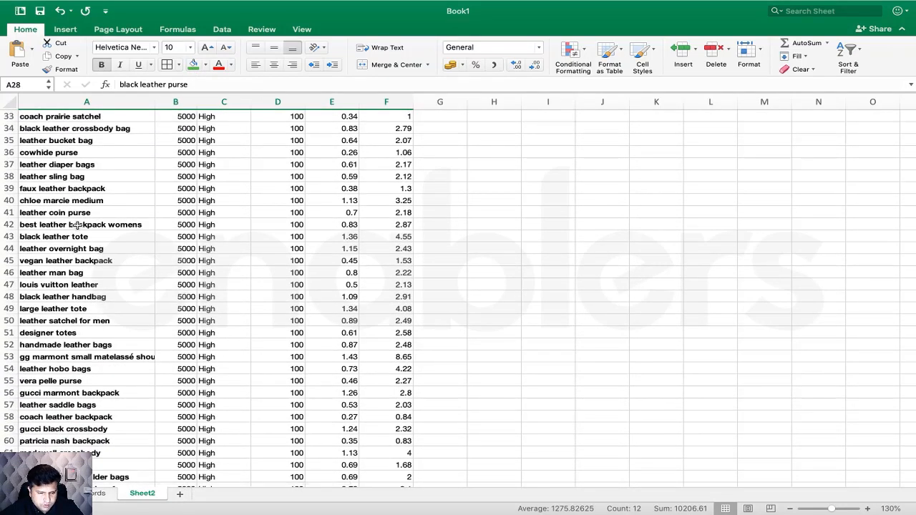
drag(78, 225, 382, 225)
click(193, 66)
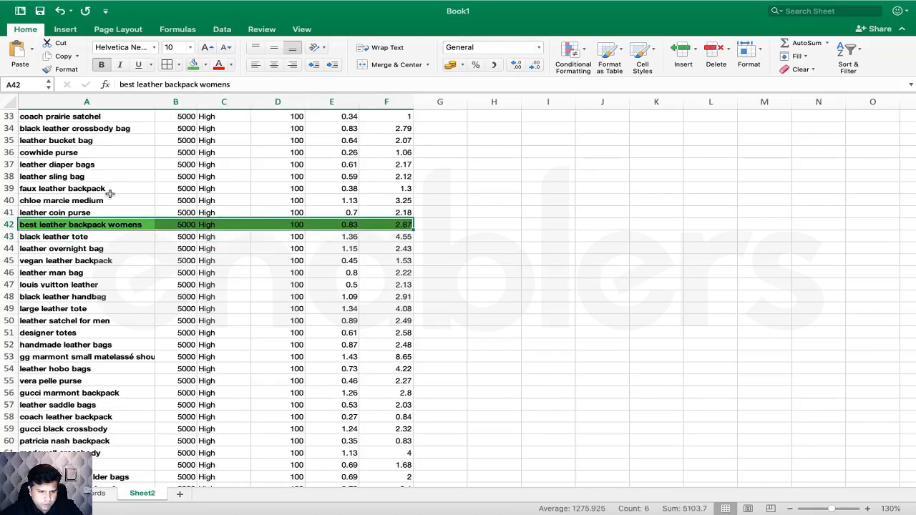
- Fill faux leather backpack (row 39), black leather crossbody bag (34) and black leather handbag (48) green
scroll(131, 208, up, 1)
scroll(131, 209, up, 1)
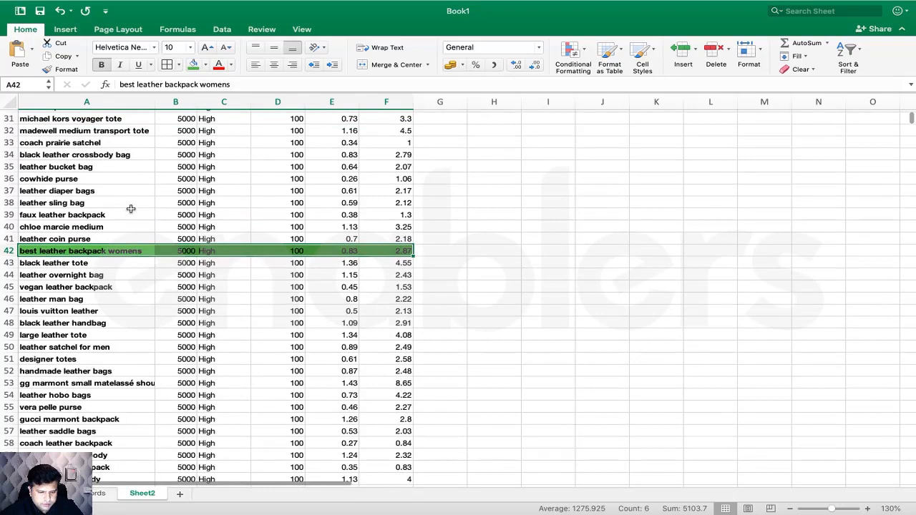
drag(93, 218, 392, 216)
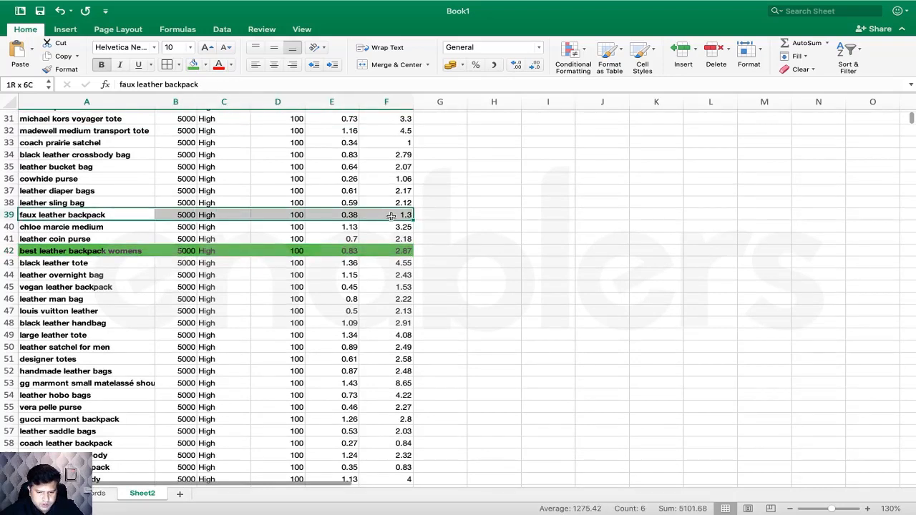
click(193, 65)
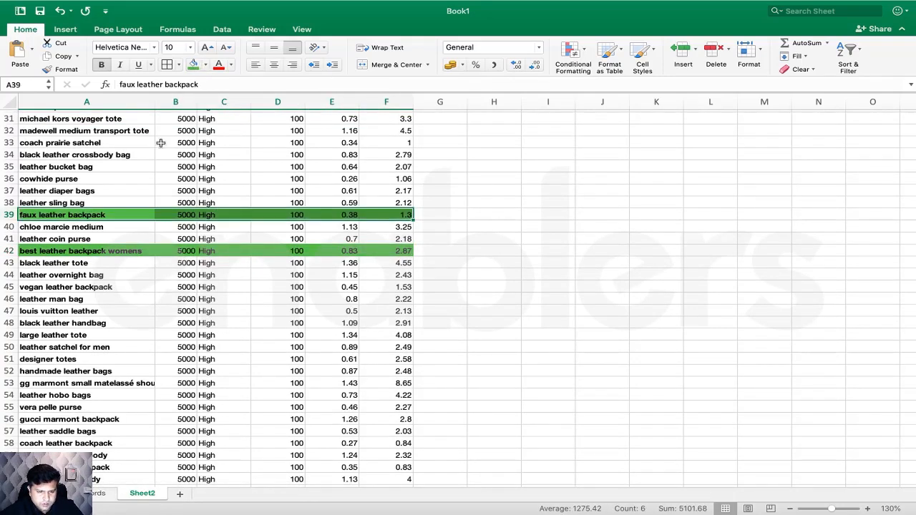
drag(106, 155, 129, 157)
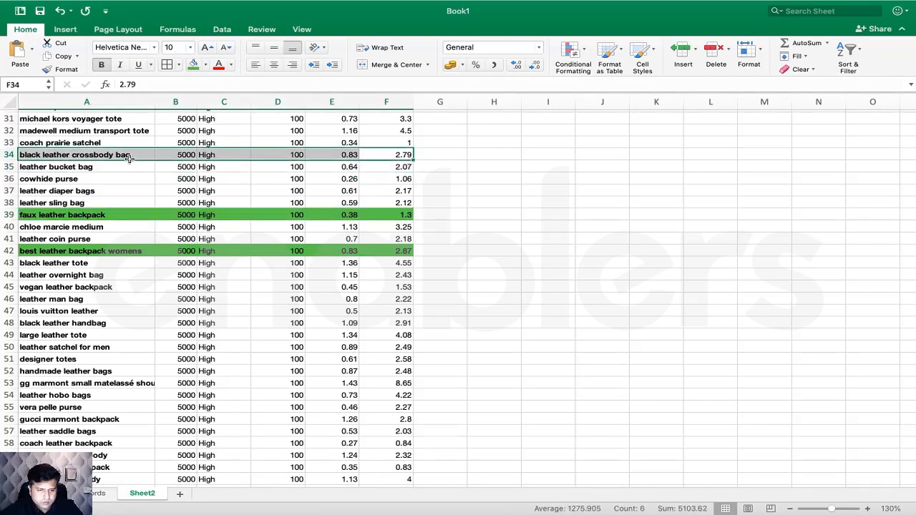
click(192, 65)
scroll(139, 196, down, 5)
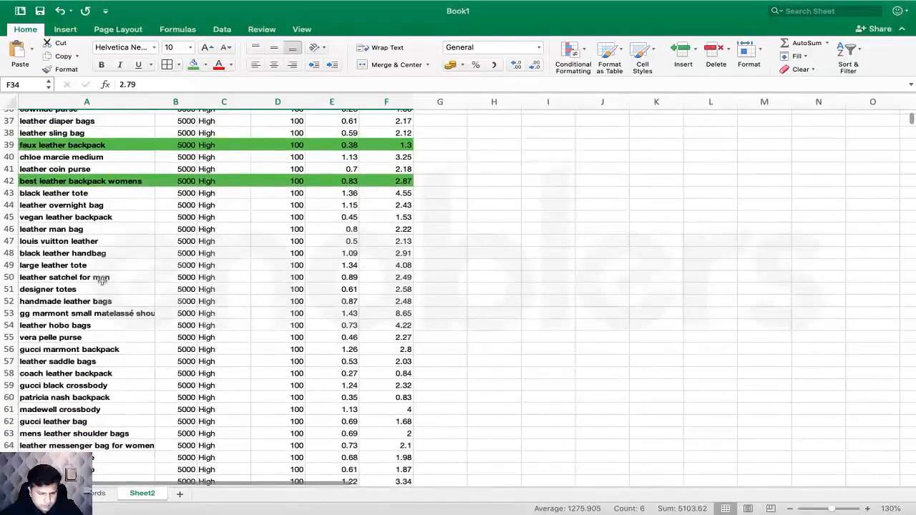
click(63, 253)
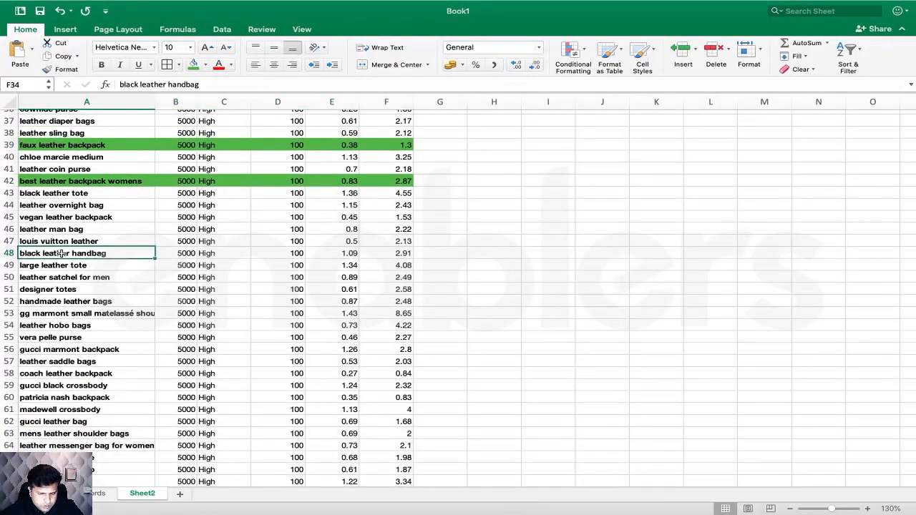
drag(62, 253, 397, 253)
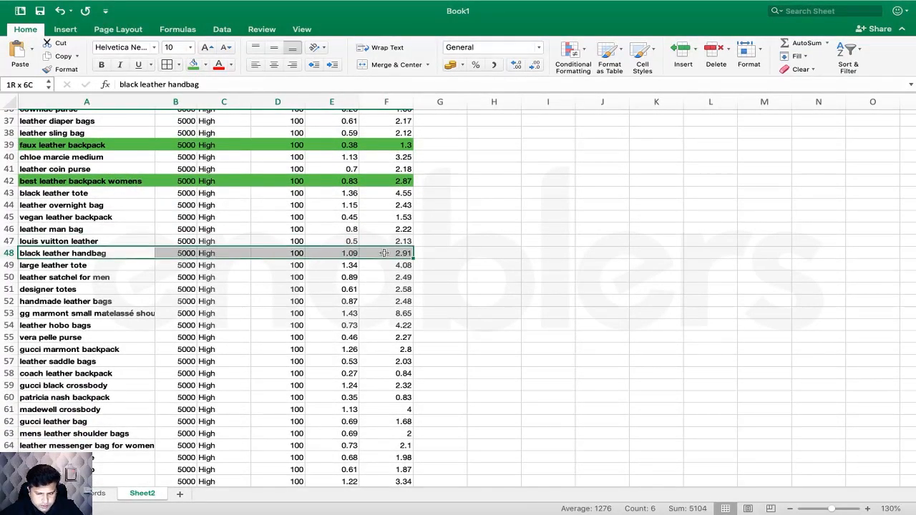
click(192, 65)
- Fill handmade leather bags (row 52) and leather messenger bag for women (row 64) green
scroll(96, 239, down, 1)
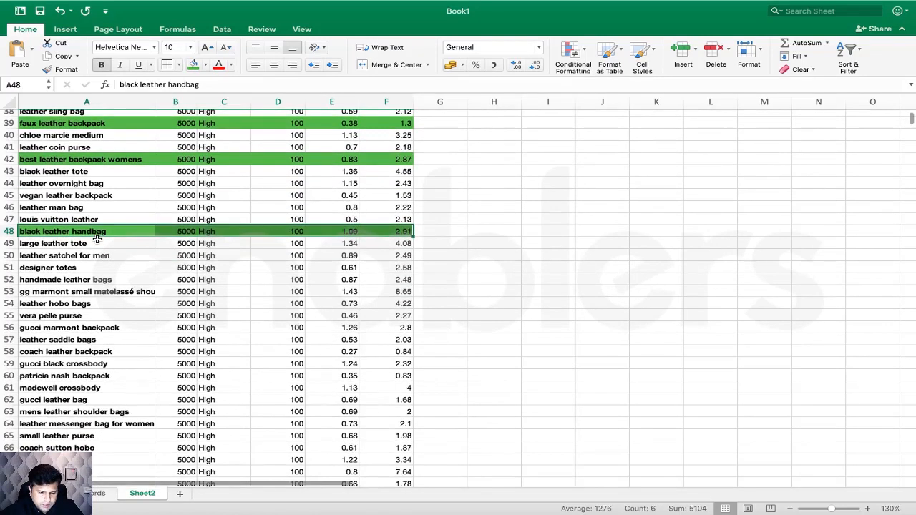
scroll(94, 272, down, 1)
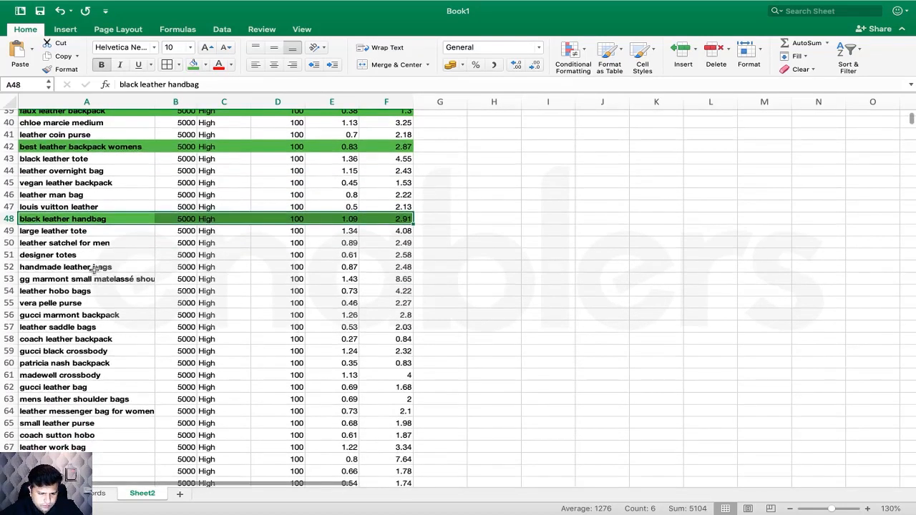
drag(93, 267, 386, 267)
click(192, 64)
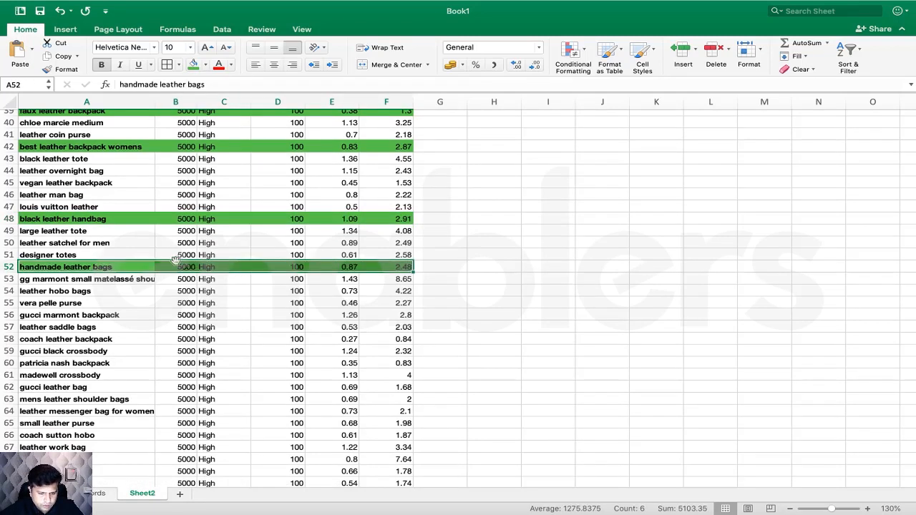
scroll(175, 258, down, 1)
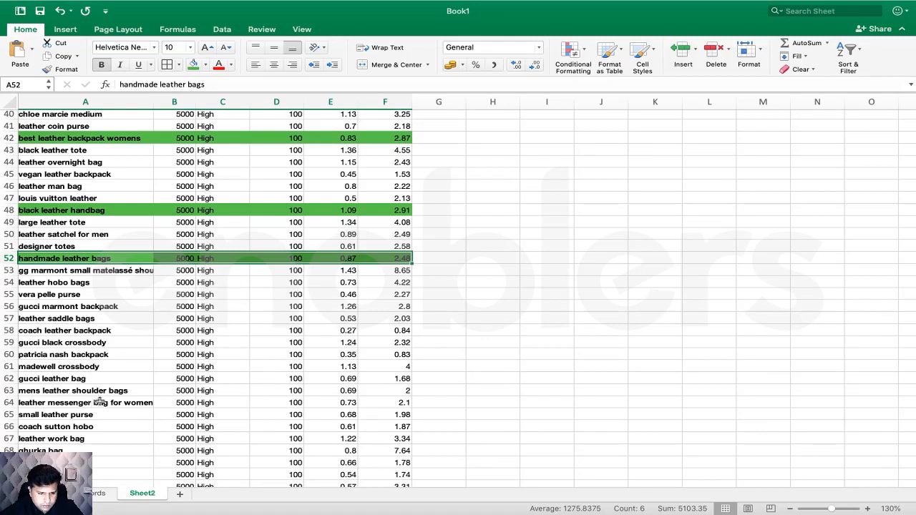
drag(93, 405, 390, 405)
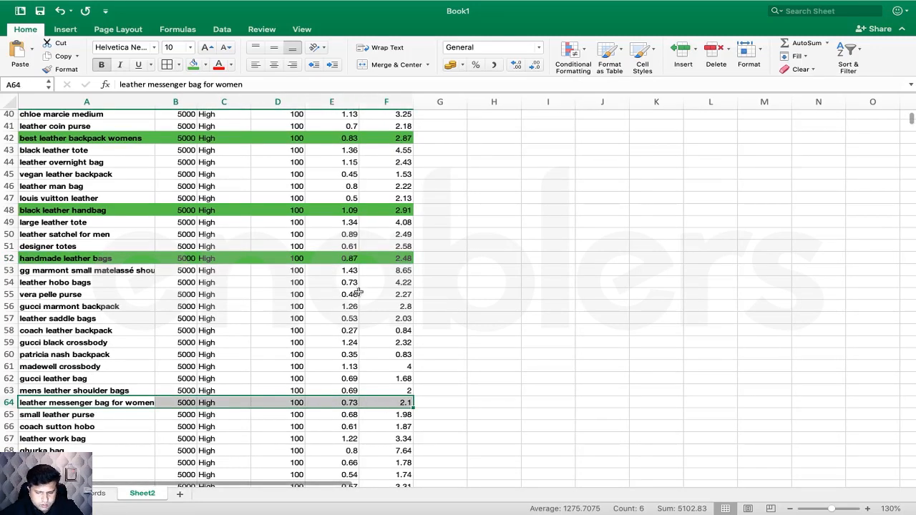
click(193, 64)
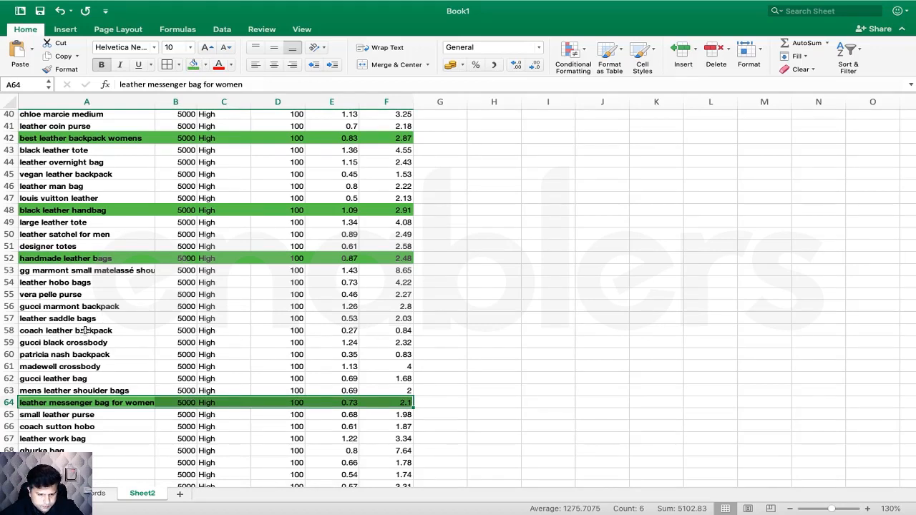
scroll(78, 378, down, 2)
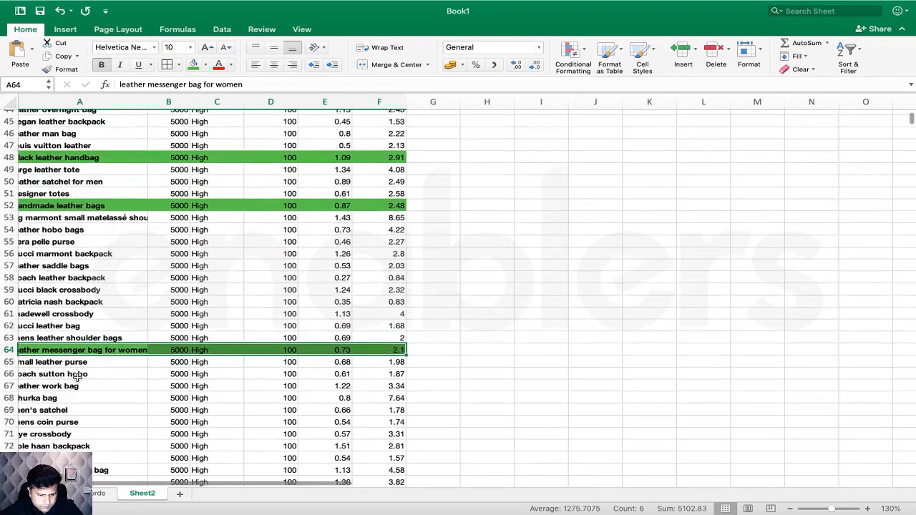
scroll(79, 354, up, 6)
scroll(80, 353, up, 10)
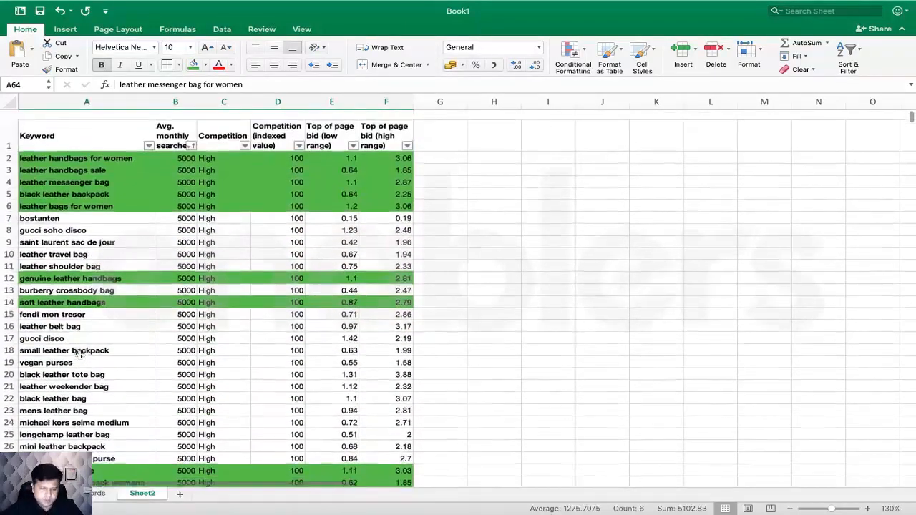
- Filter the Keyword column by green cell colour, then select the visible rows A2:F64
click(147, 136)
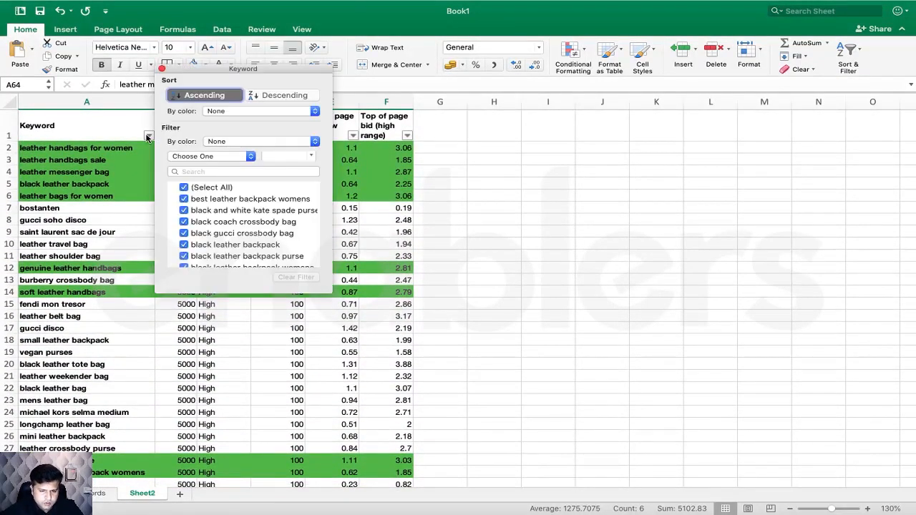
click(221, 145)
mouse_move(229, 151)
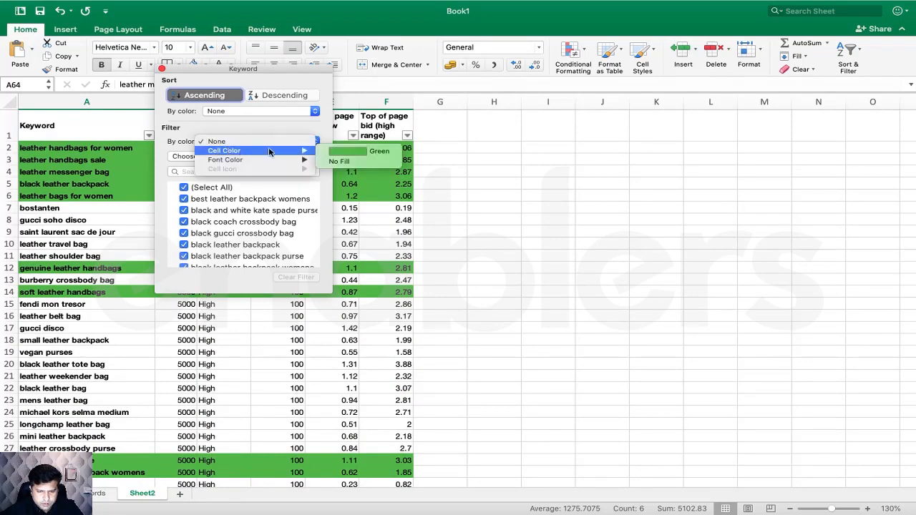
click(361, 151)
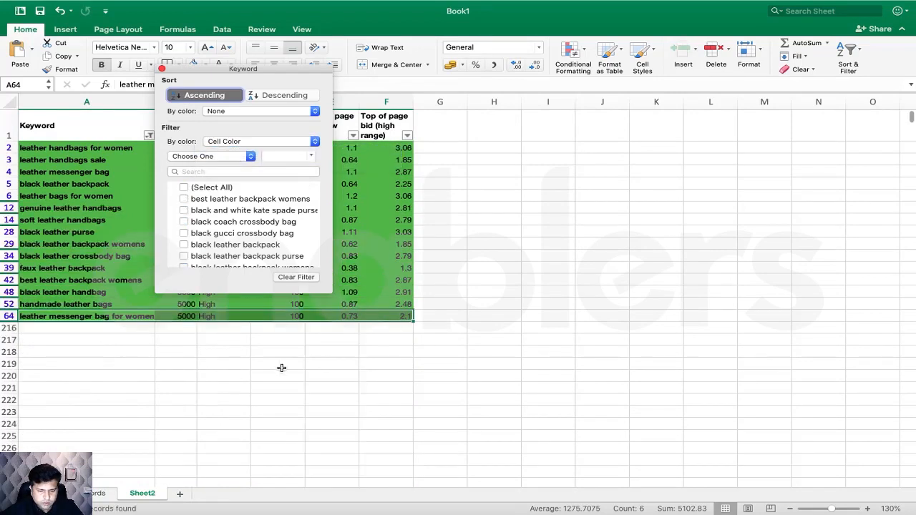
click(281, 368)
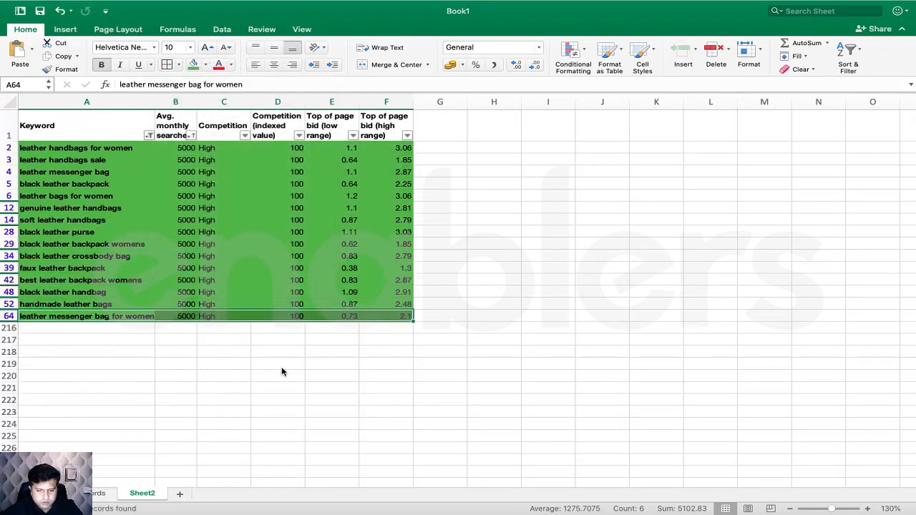
click(117, 262)
drag(71, 148, 401, 315)
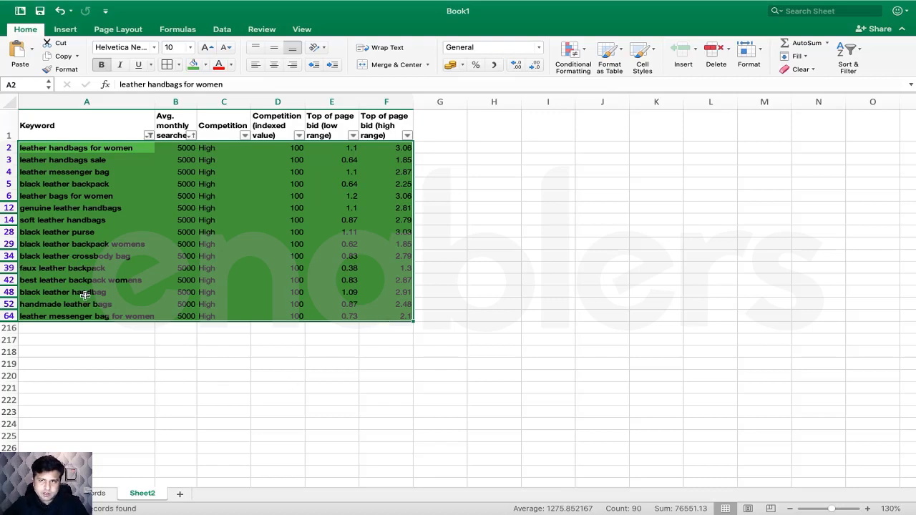
- Reapply green fill across the whole filtered range A2:F64
drag(101, 150, 400, 316)
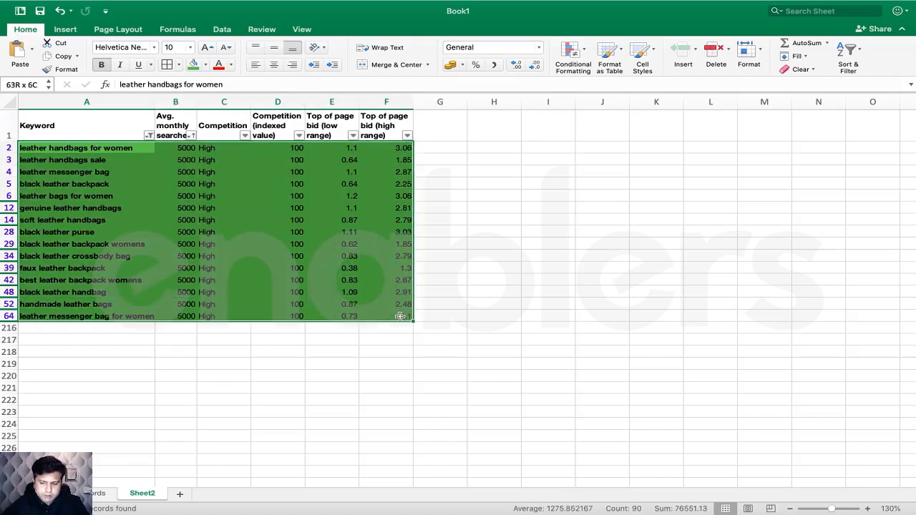
click(200, 65)
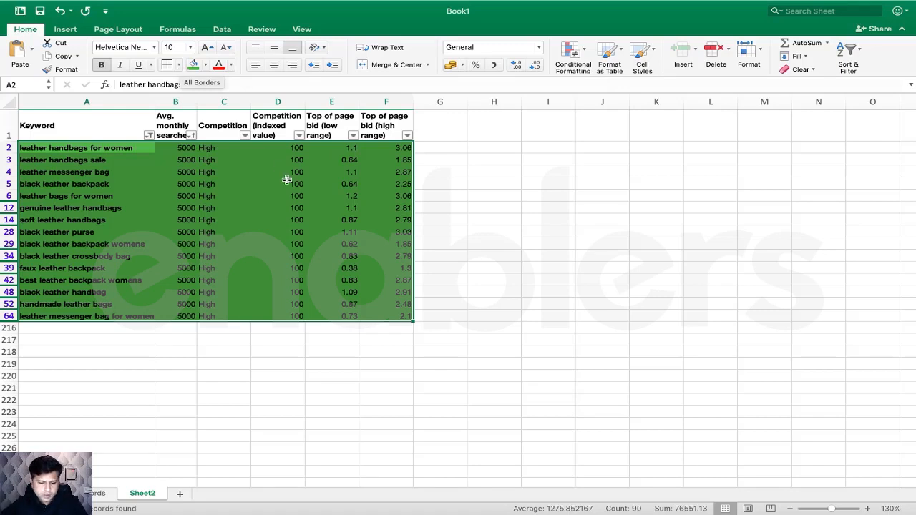
- Rename the Sheet2 tab to 'Keywords Research Report'
click(266, 374)
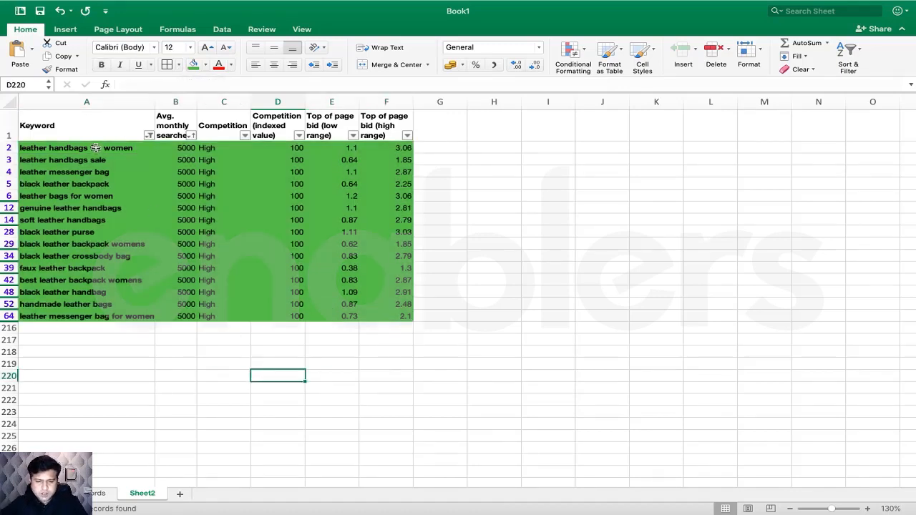
drag(97, 149, 385, 315)
double_click(140, 493)
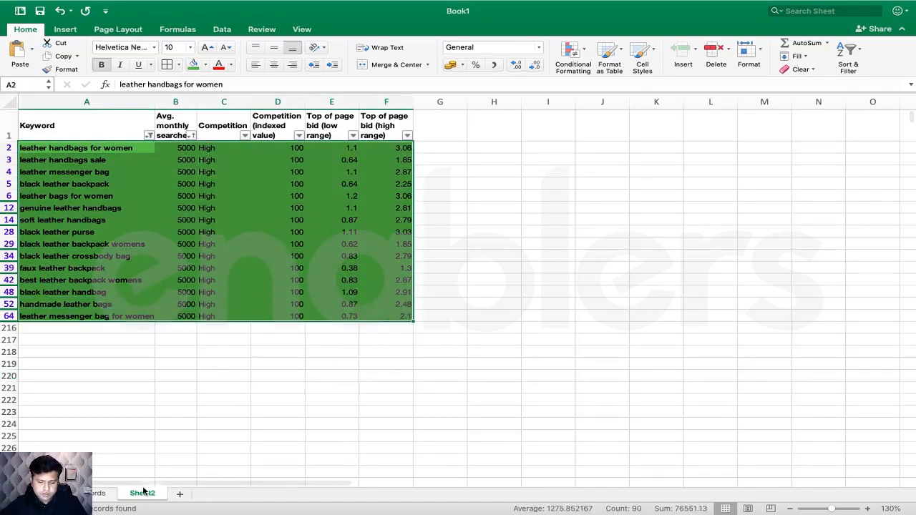
text(Key)
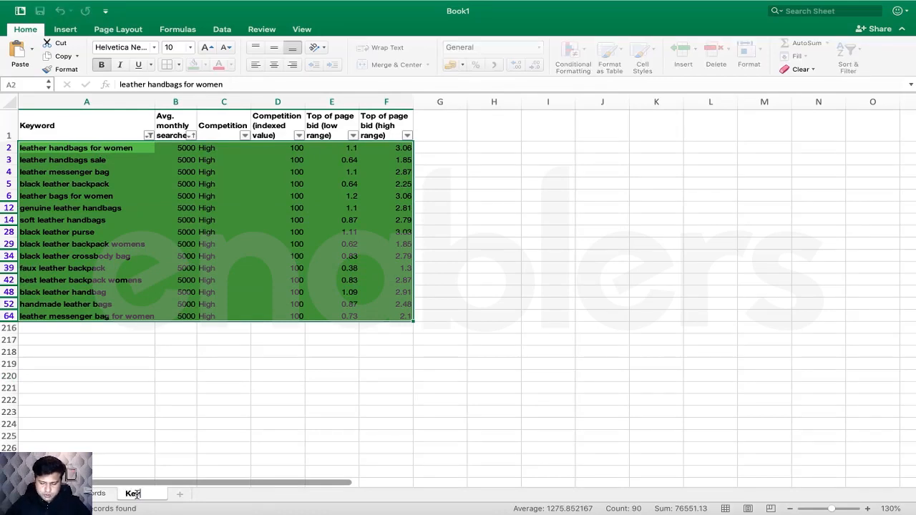
text(word)
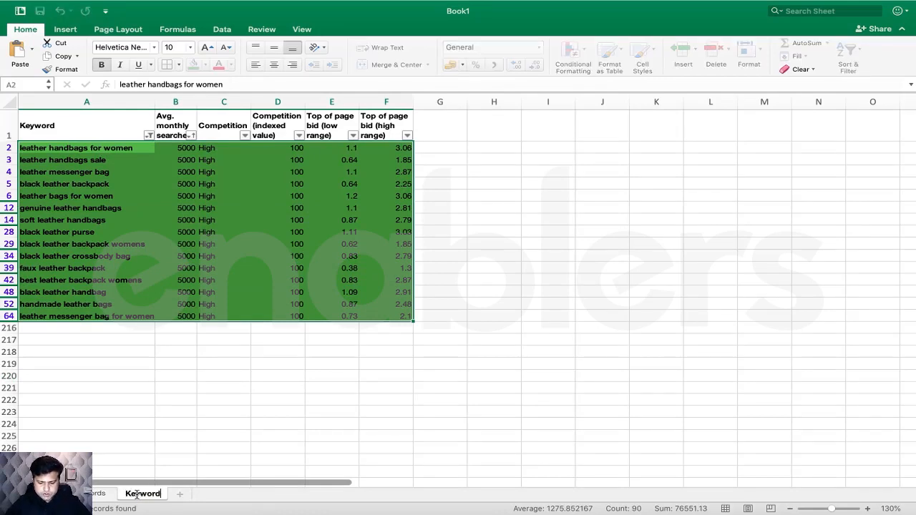
text(s Resear)
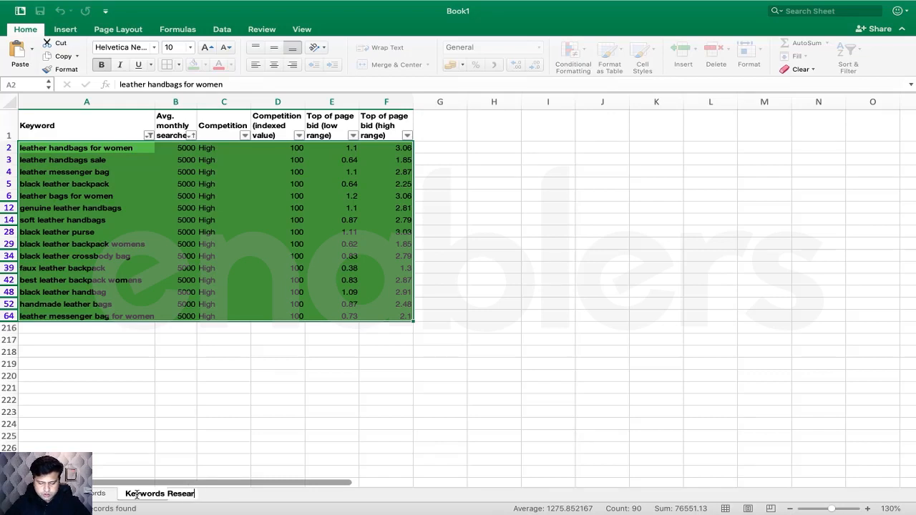
text(ch Rpor)
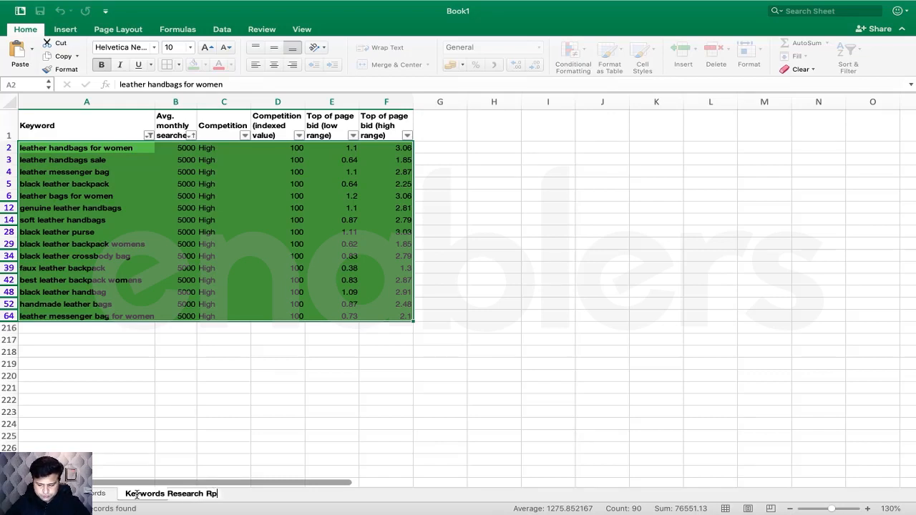
key(BackSpace)
key(BackSpace)
key(BackSpace)
text(eport)
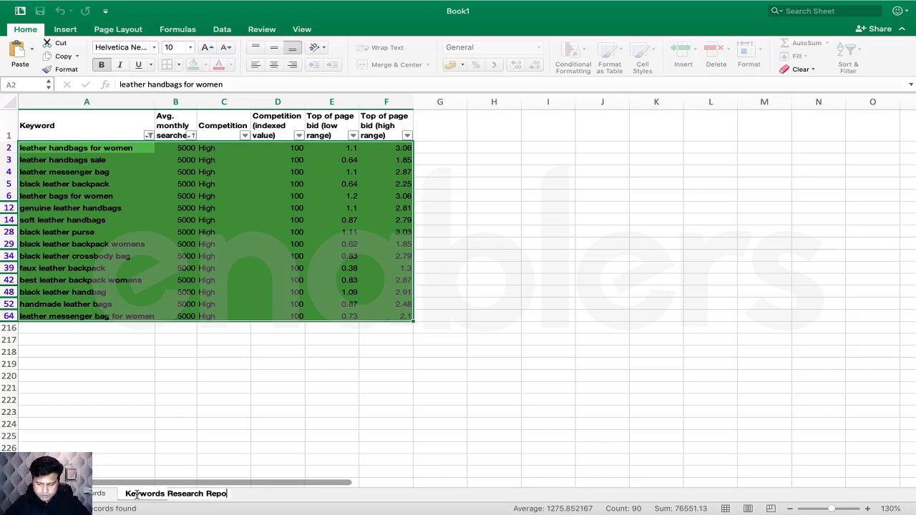
click(215, 375)
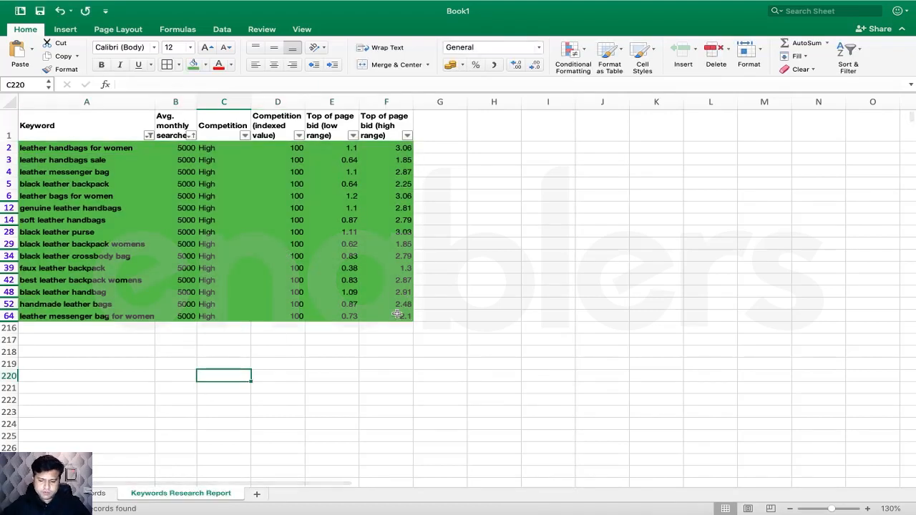
drag(398, 316, 106, 151)
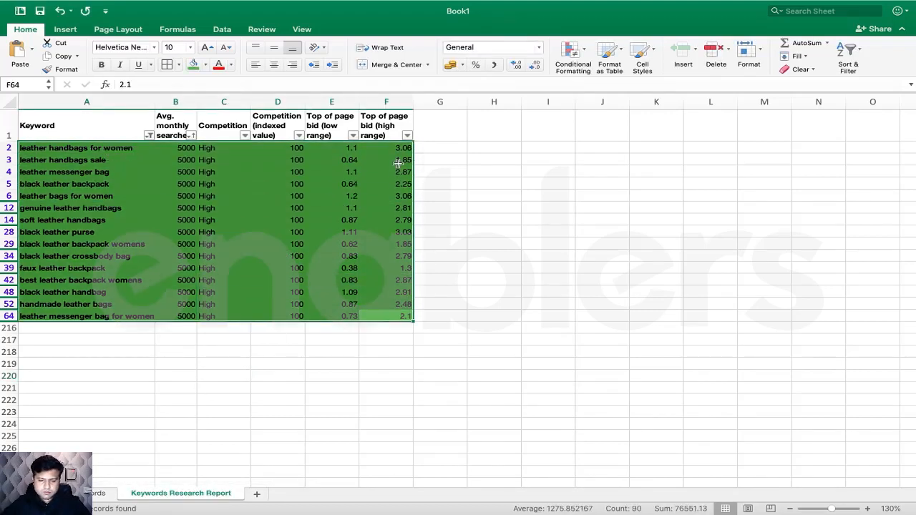
click(440, 292)
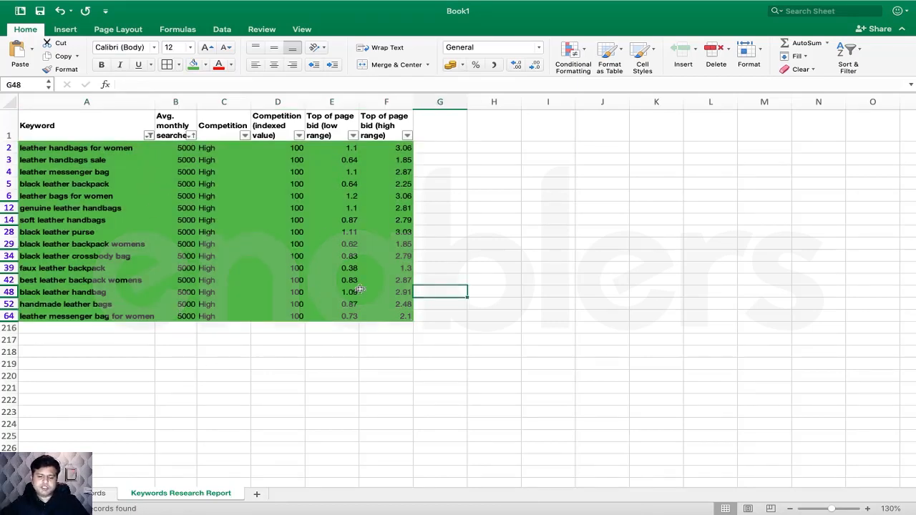
drag(188, 149, 184, 316)
drag(219, 149, 379, 311)
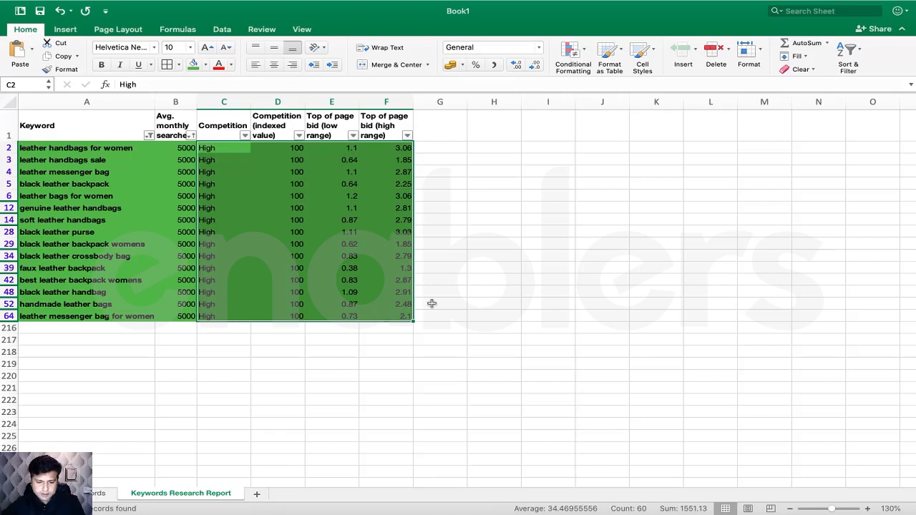
click(322, 234)
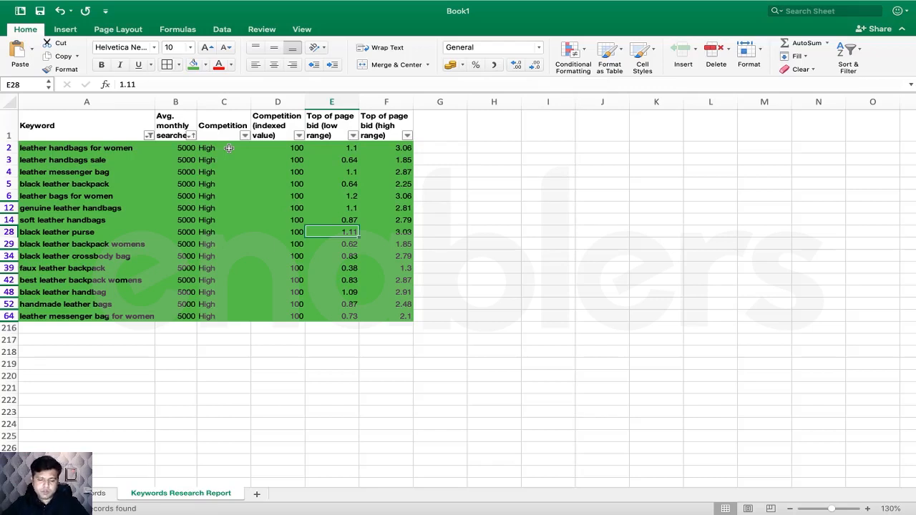
mouse_move(411, 498)
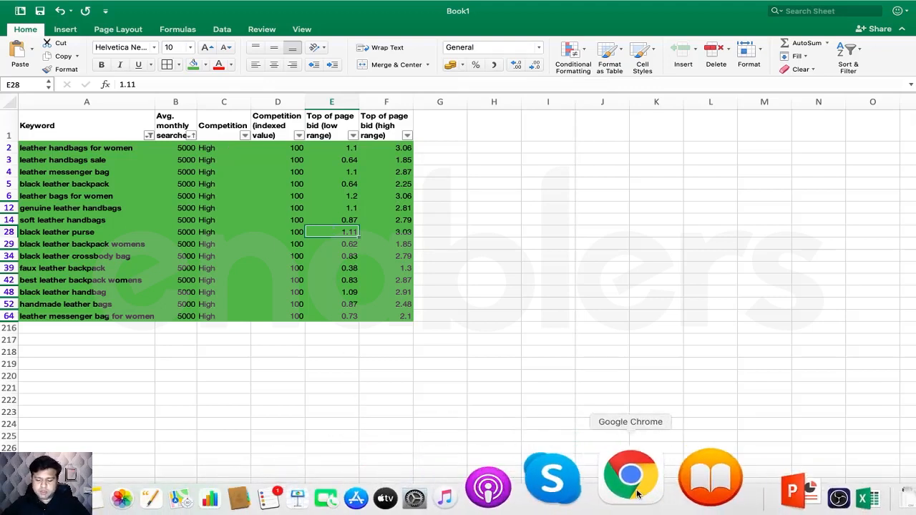
- Open jaaxy.com in a new Chrome tab
click(637, 494)
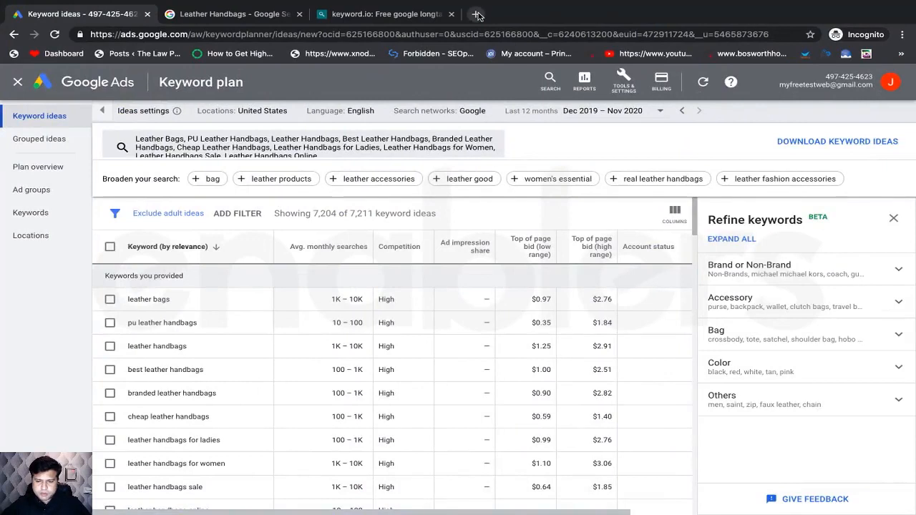
click(478, 14)
text(jaaxy.com)
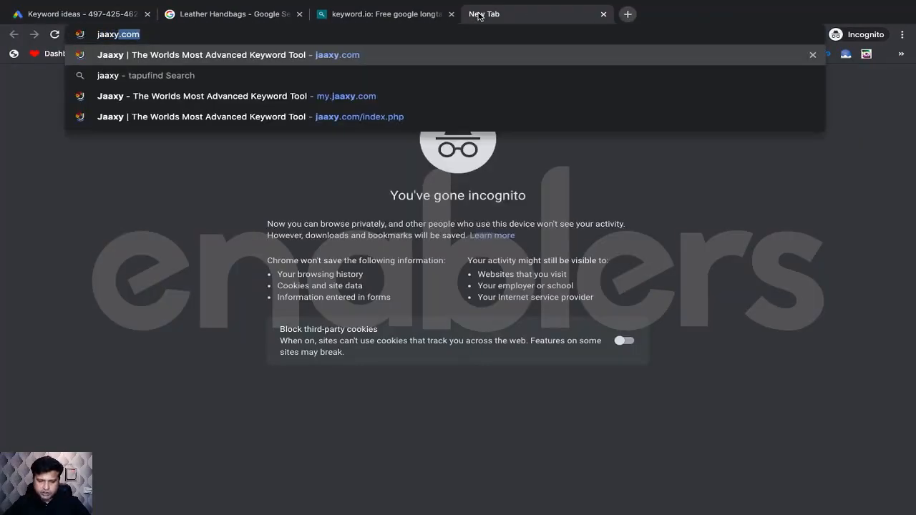
key(Return)
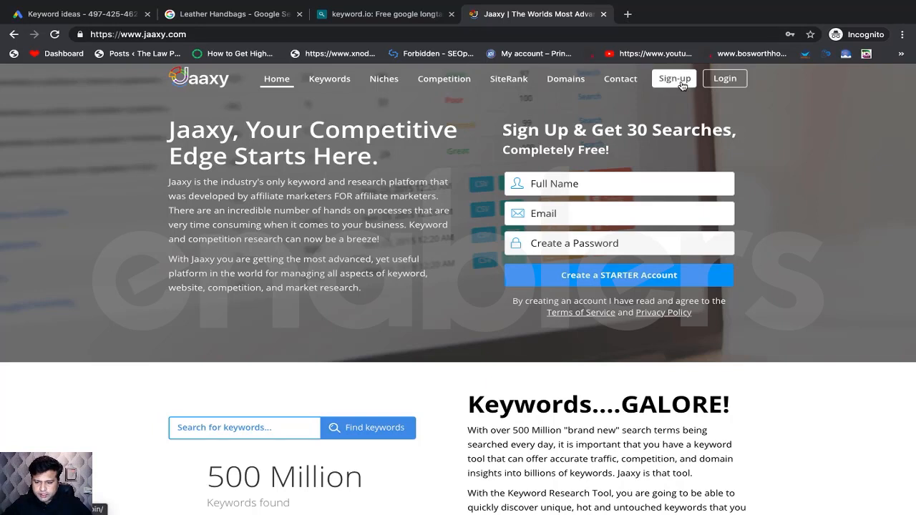
click(557, 185)
key(super+Tab)
key(super+Tab)
key(super+Tab)
key(super+Tab)
key(super+Tab)
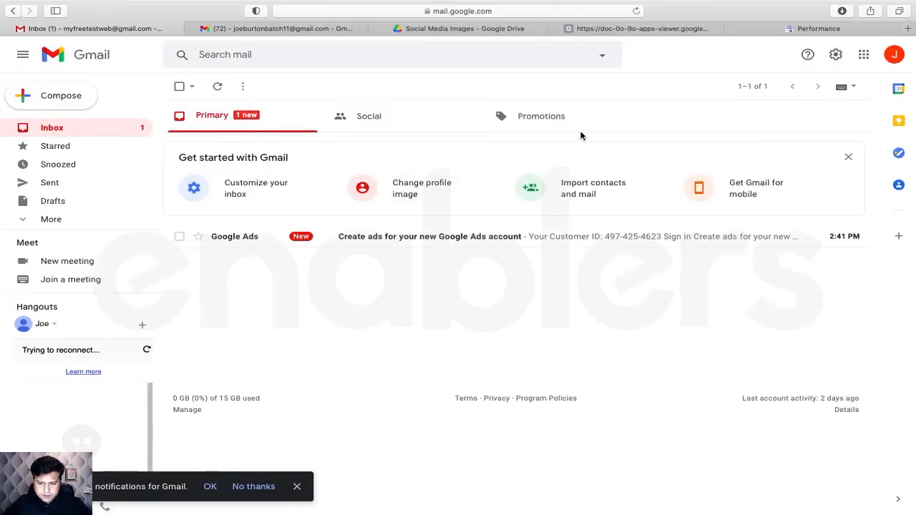
click(895, 58)
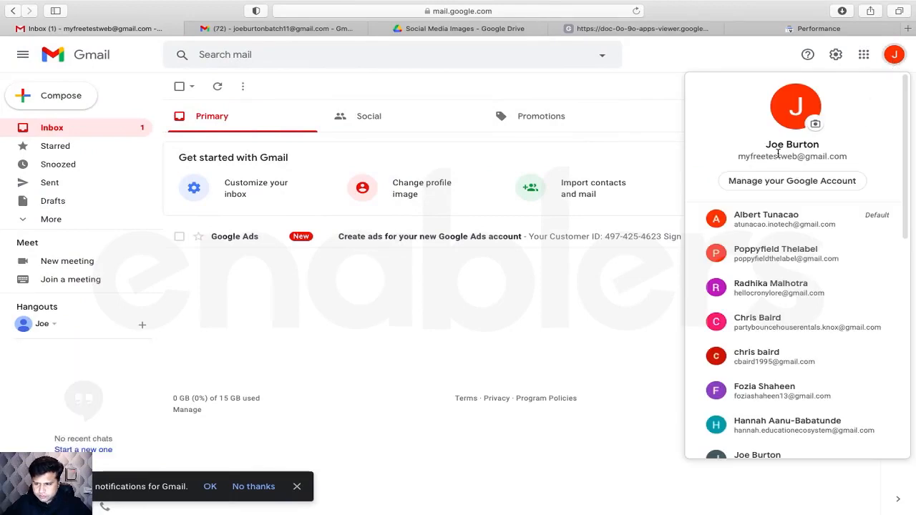
triple_click(781, 156)
right_click(781, 156)
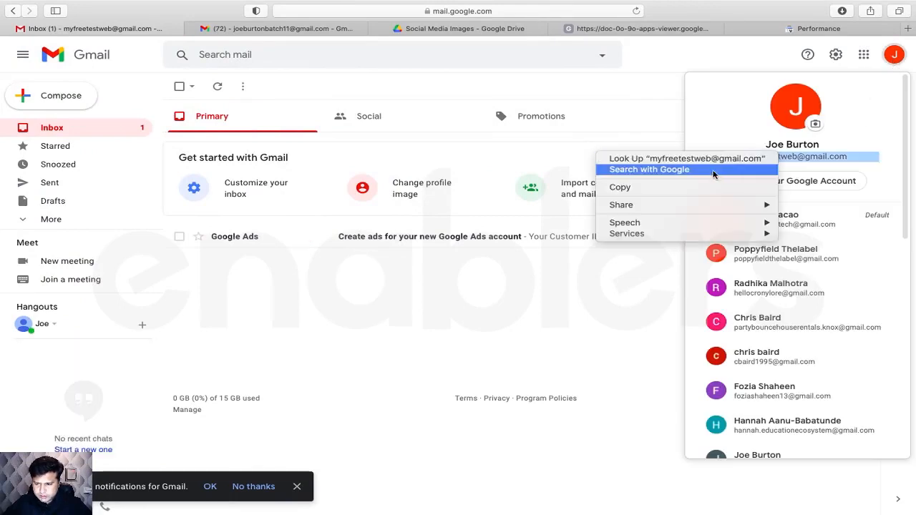
click(687, 187)
key(super+Tab)
- Fill in the full name, pasted e-mail and a password, then create the Starter account
click(559, 177)
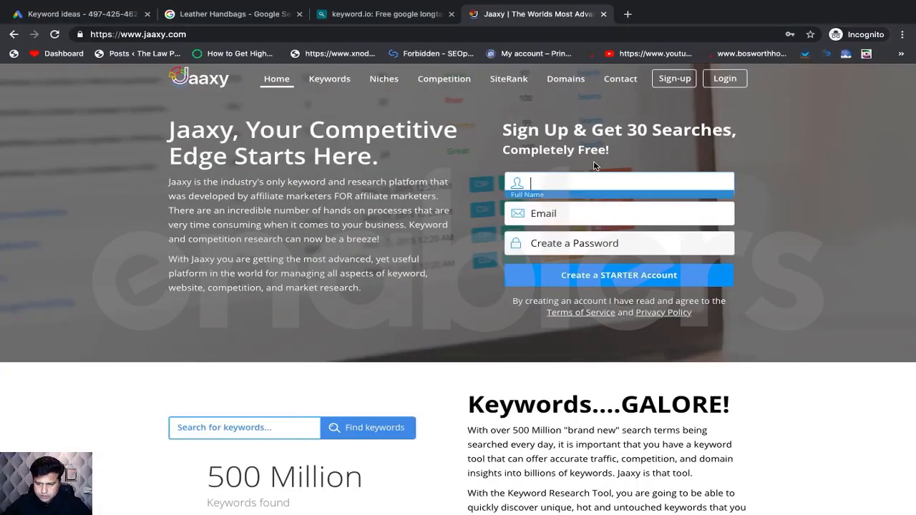
key(Tab)
key(super+v)
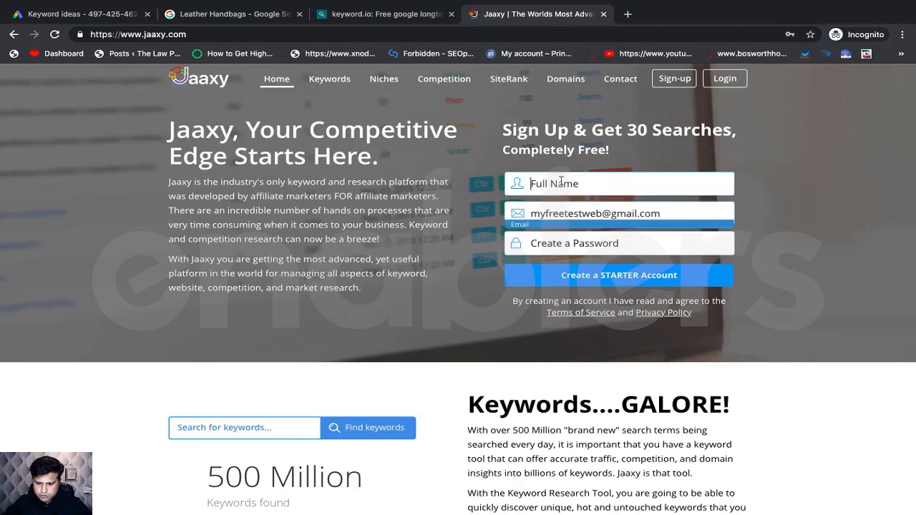
click(565, 184)
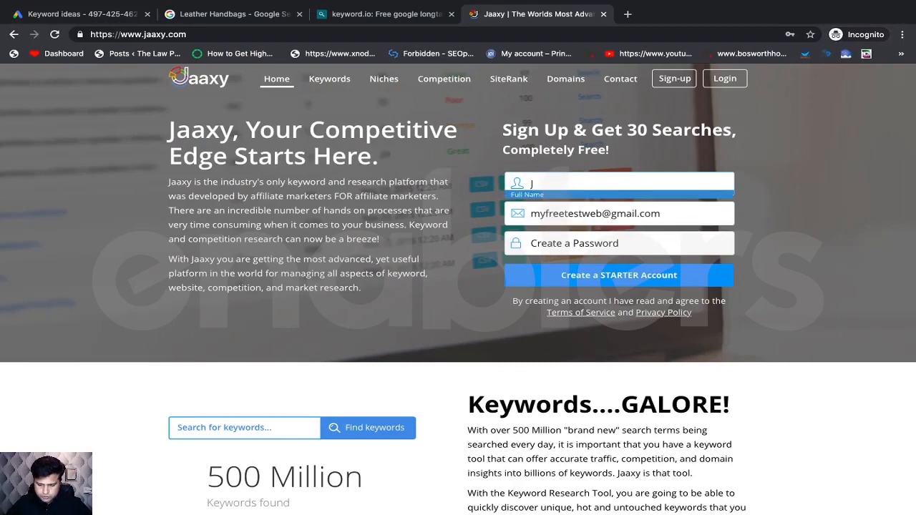
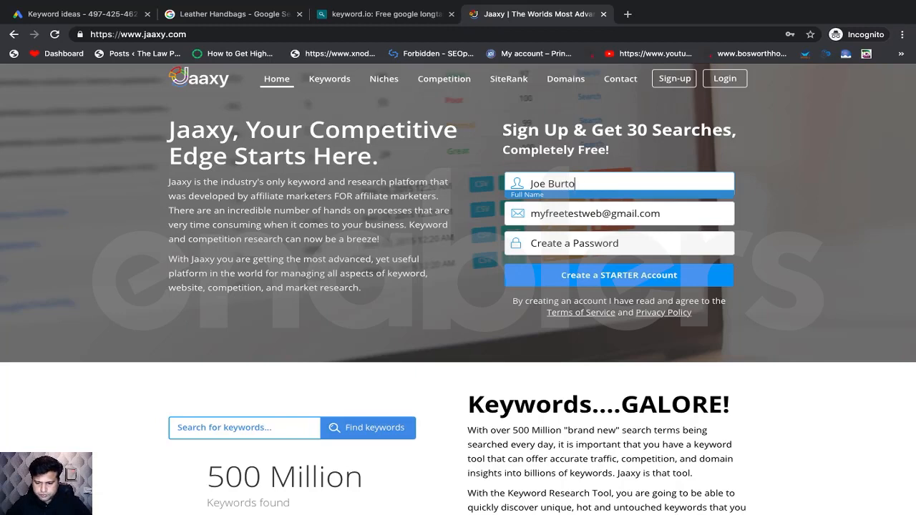
click(570, 240)
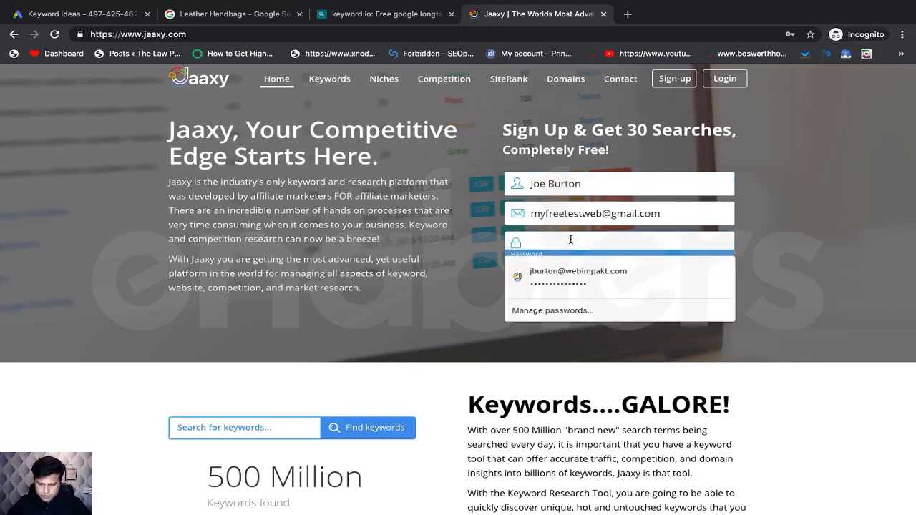
text(************)
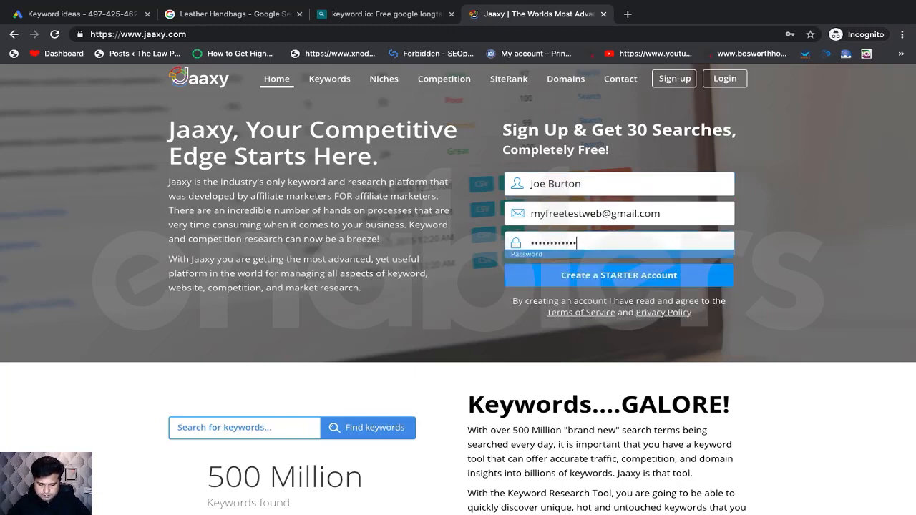
text(***)
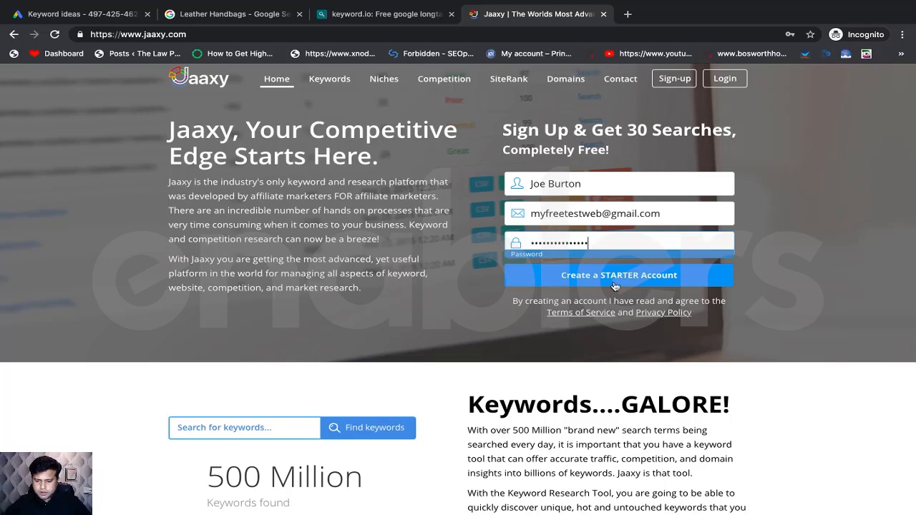
click(614, 287)
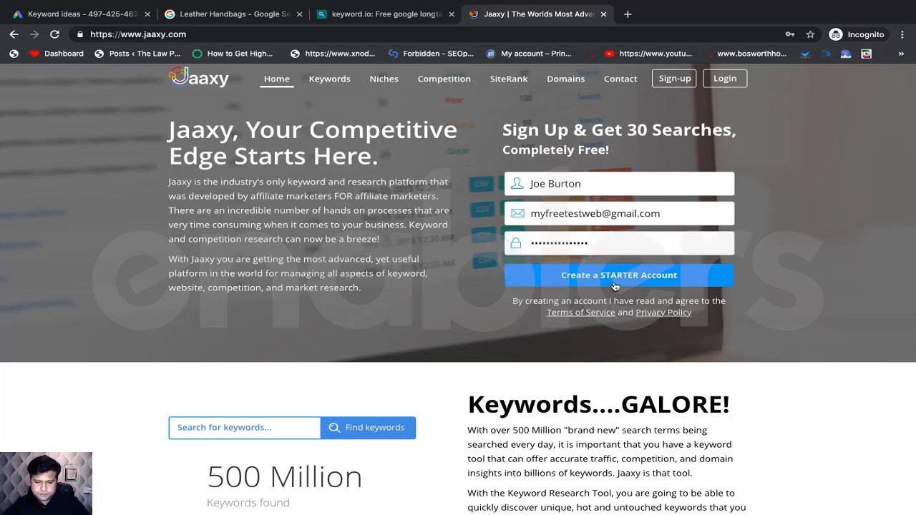
click(612, 279)
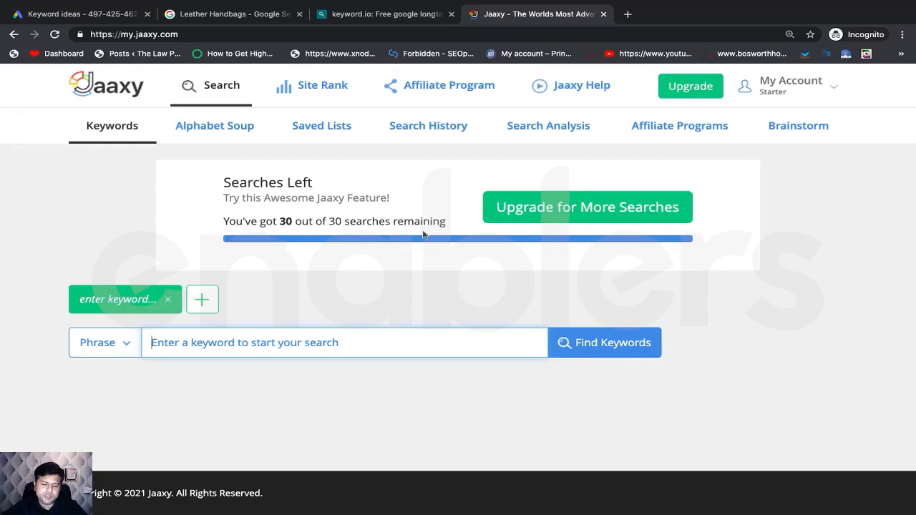
- Copy 'leather handbags for women' from Excel cell A2 and paste it into Jaaxy's search box
scroll(421, 234, down, 1)
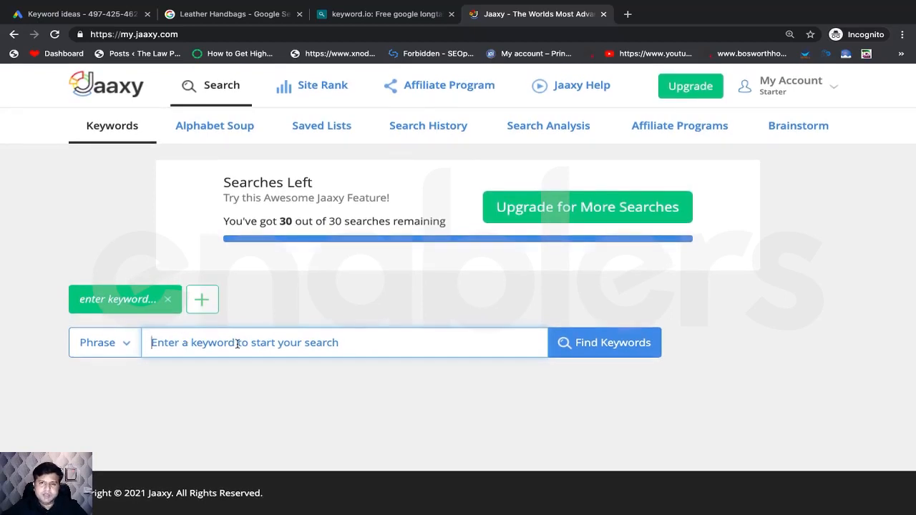
key(super+Tab)
key(super+Tab)
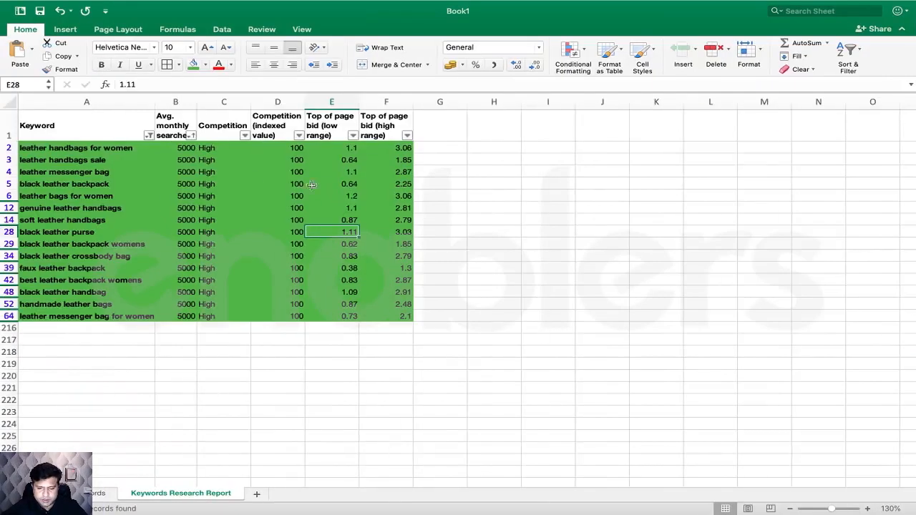
click(115, 147)
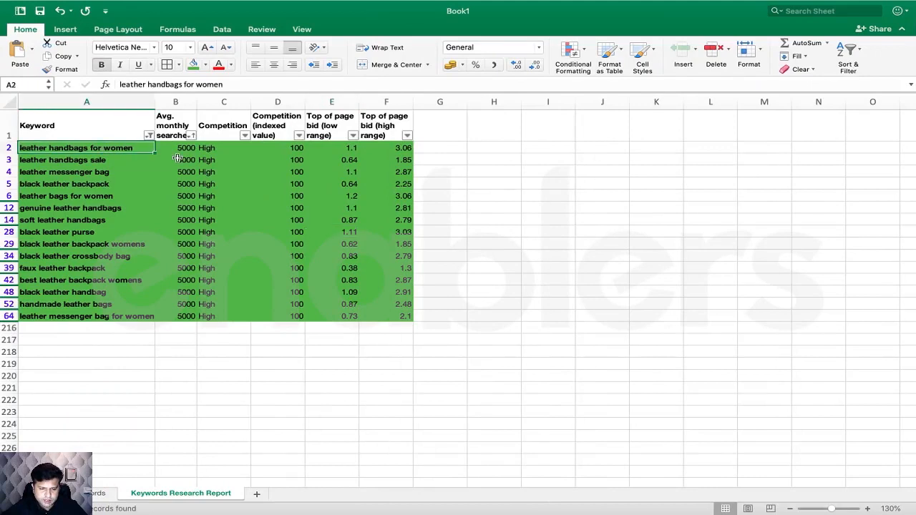
key(super+c)
key(super+Tab)
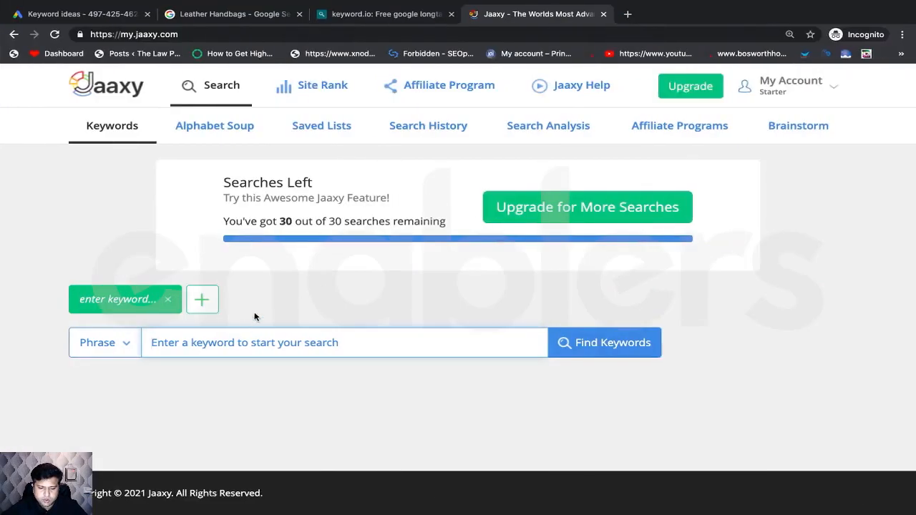
click(222, 343)
key(super+v)
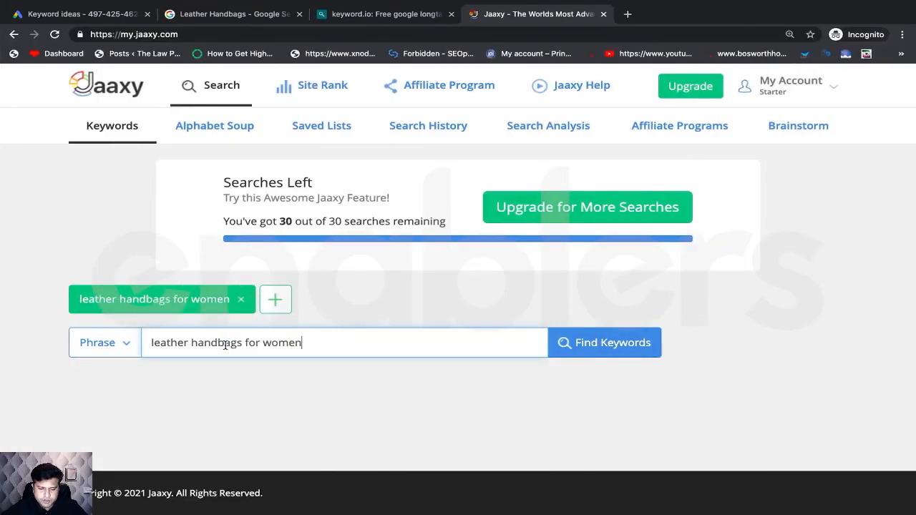
- Search Jaaxy for leather handbags for women and note 2831 average searches and 482 traffic
click(577, 352)
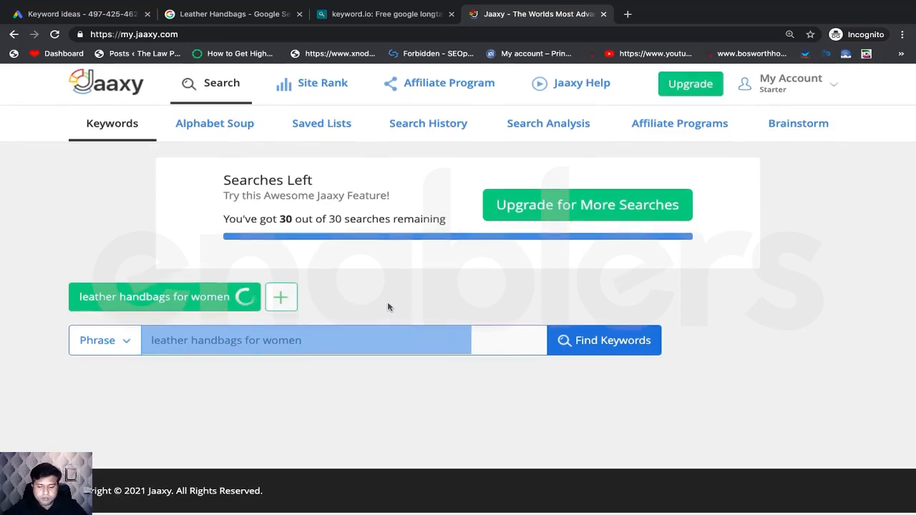
scroll(388, 307, down, 3)
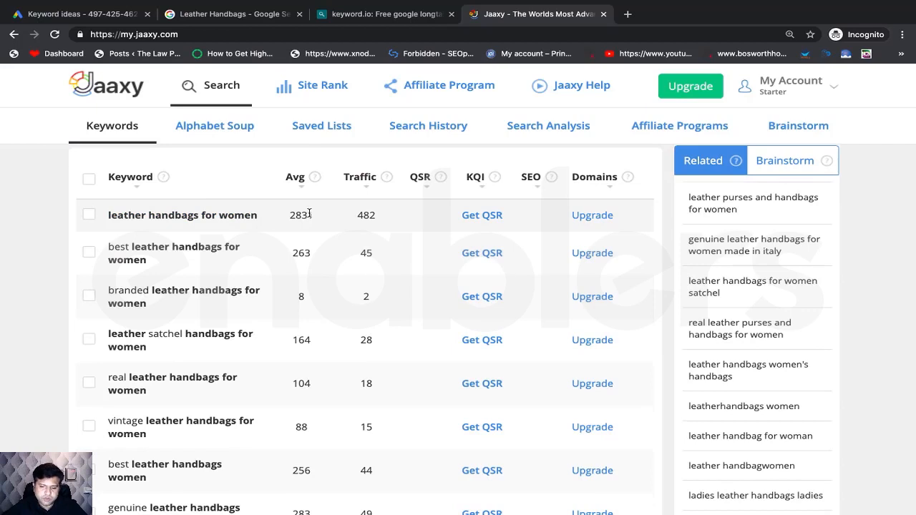
drag(291, 214, 325, 220)
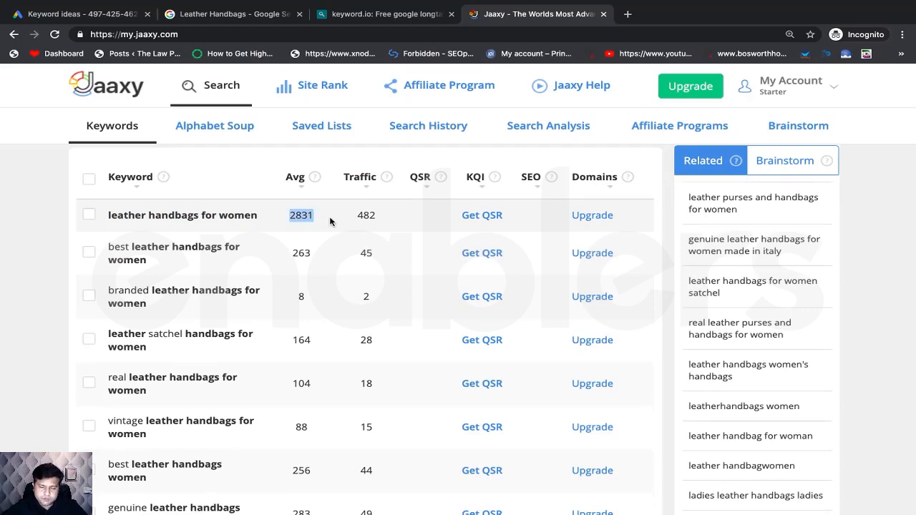
double_click(365, 215)
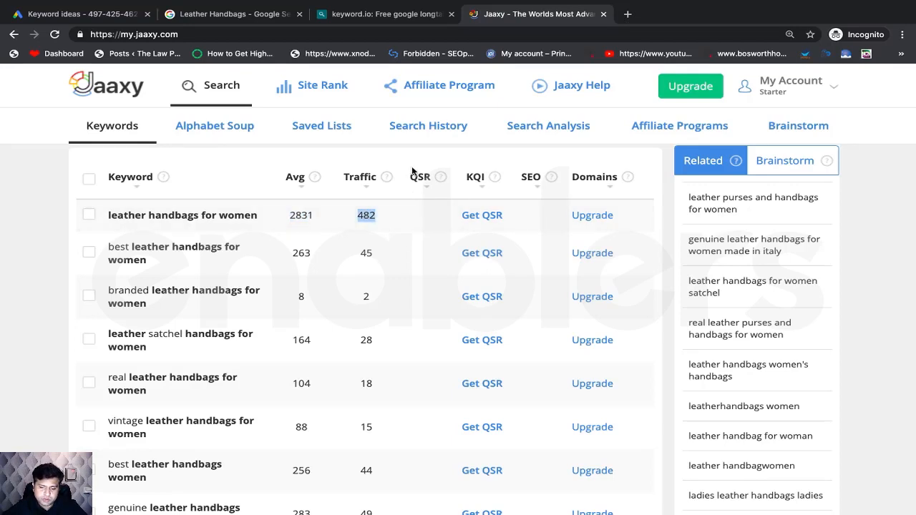
mouse_move(390, 182)
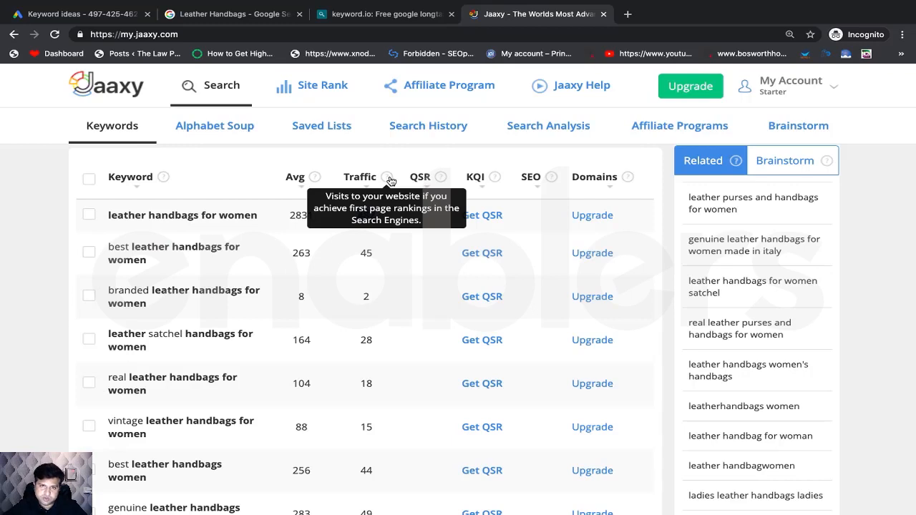
click(54, 227)
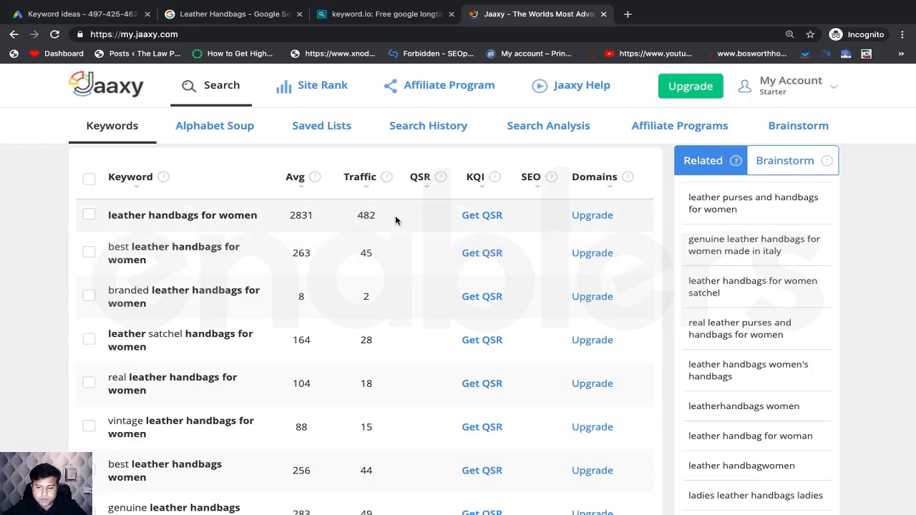
- Run Get QSR on leather handbags for women to reveal QSR 98, KQI Great, SEO 92
click(481, 215)
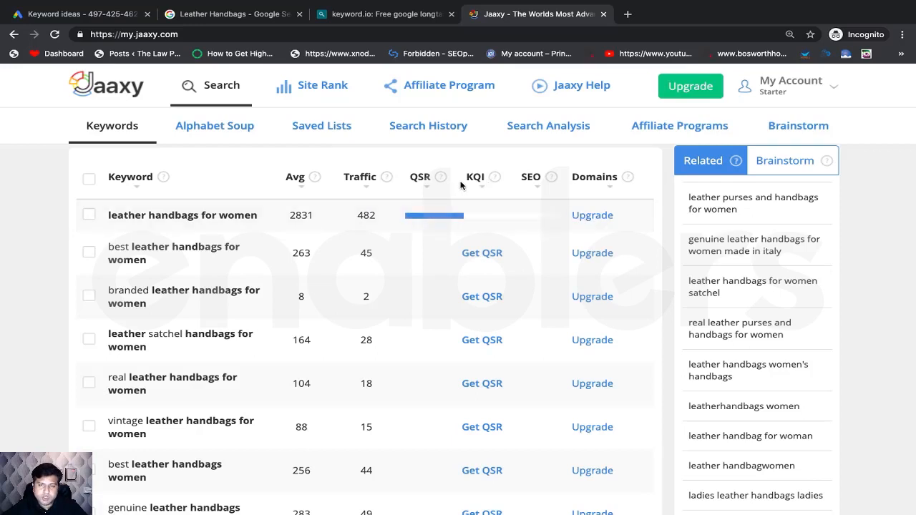
mouse_move(499, 183)
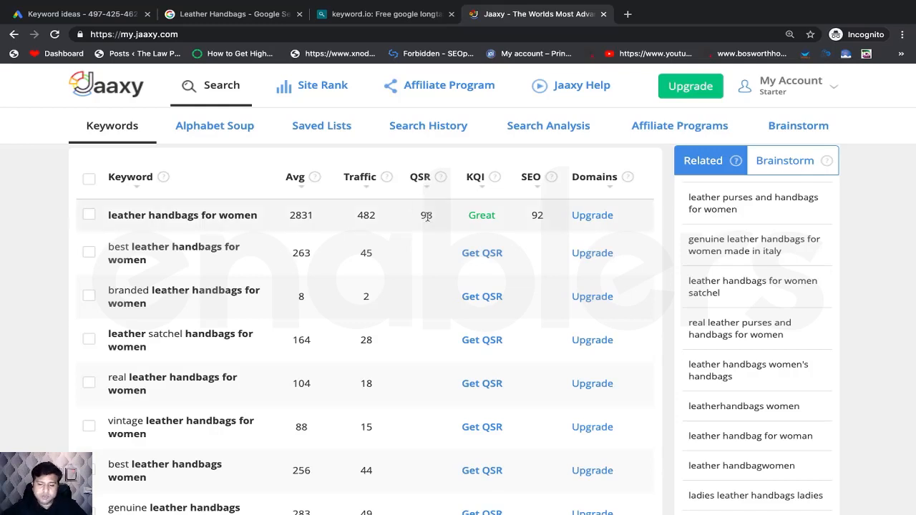
mouse_move(441, 179)
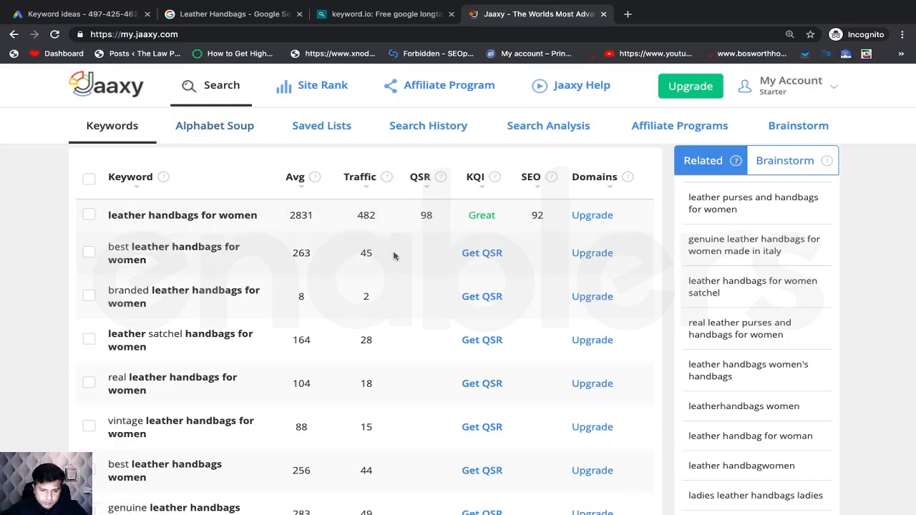
key(super+Tab)
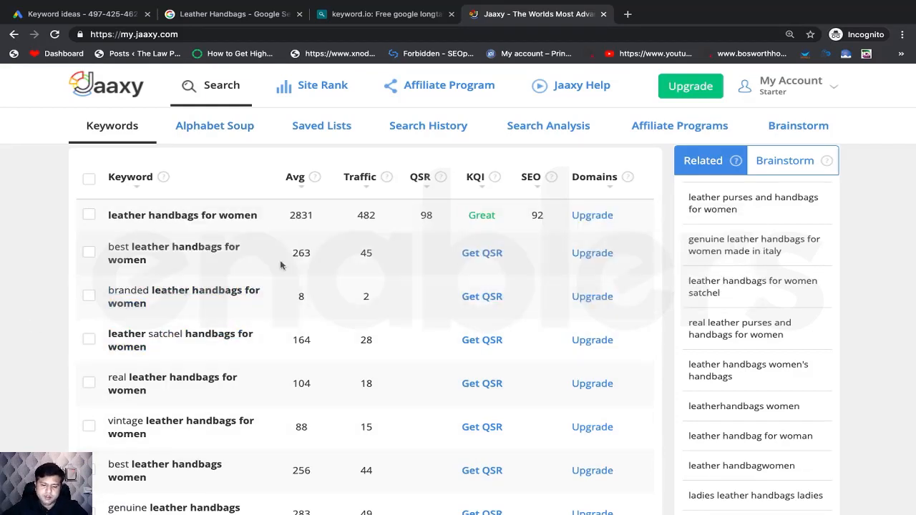
scroll(304, 373, down, 5)
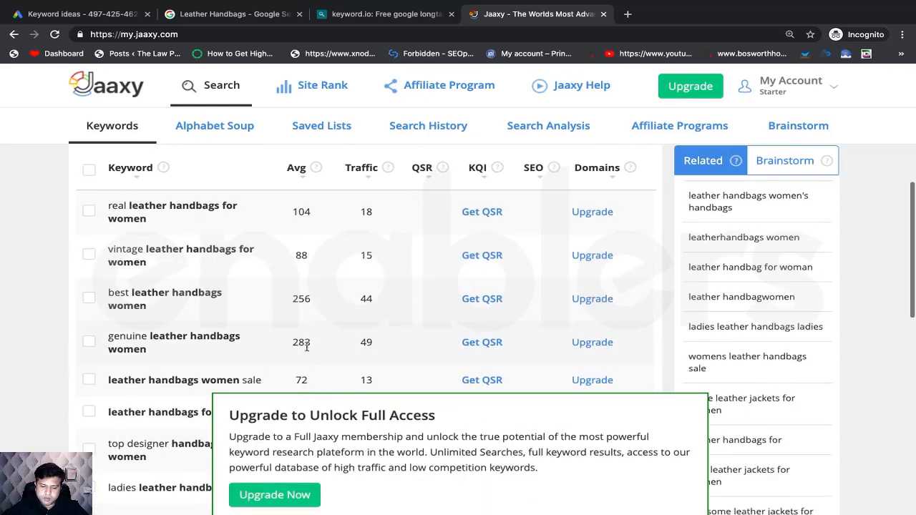
scroll(357, 337, up, 1)
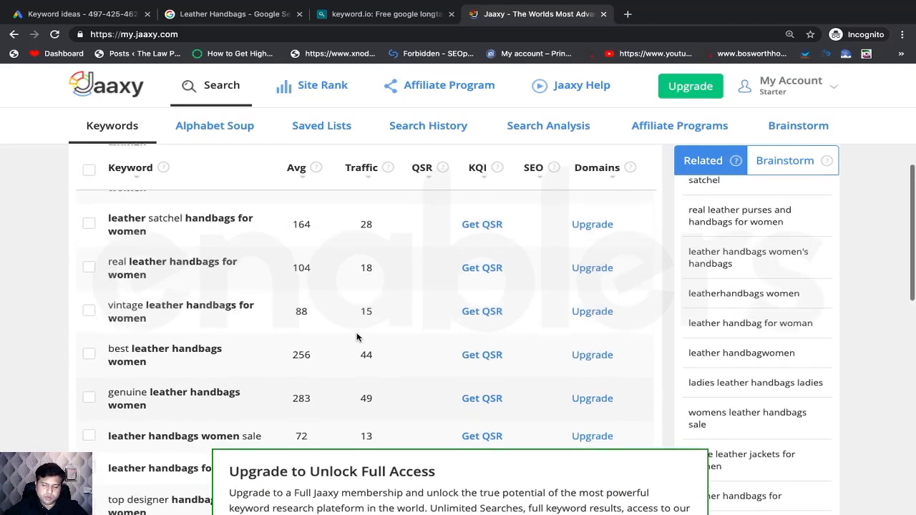
scroll(358, 338, up, 2)
scroll(358, 333, down, 2)
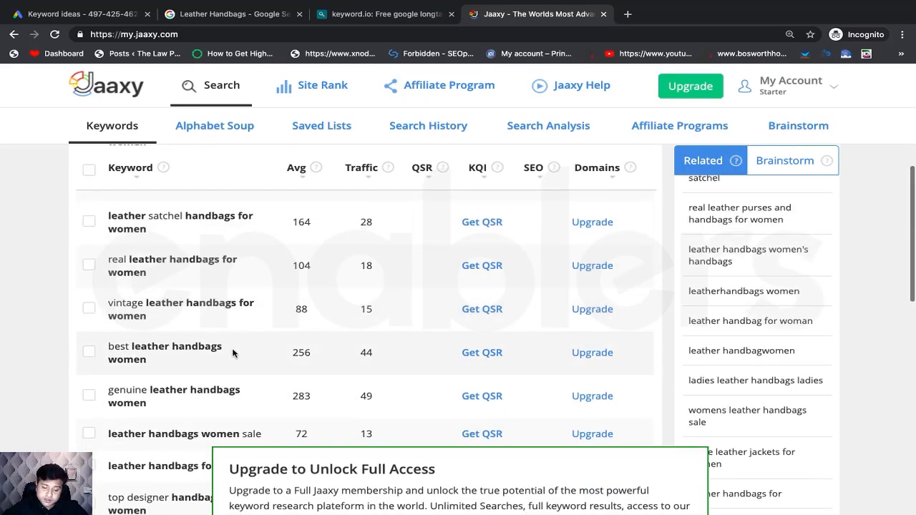
scroll(351, 343, up, 3)
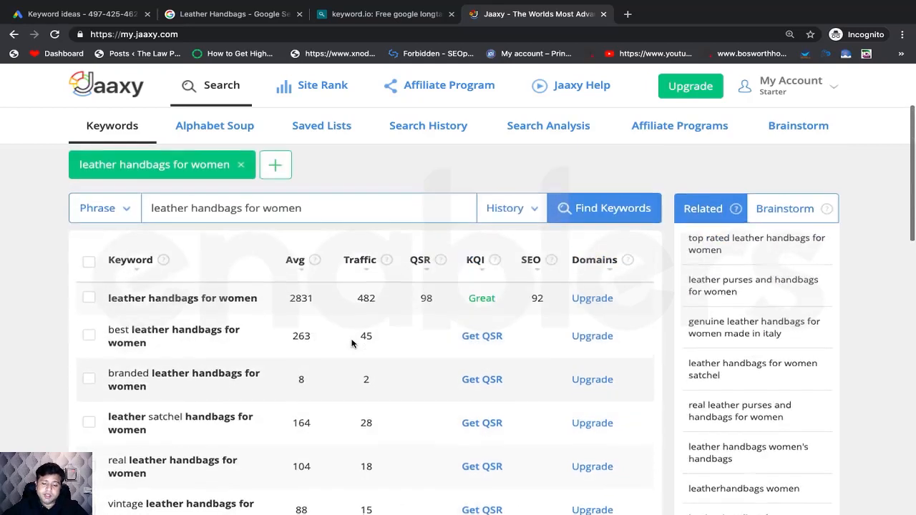
scroll(351, 343, down, 1)
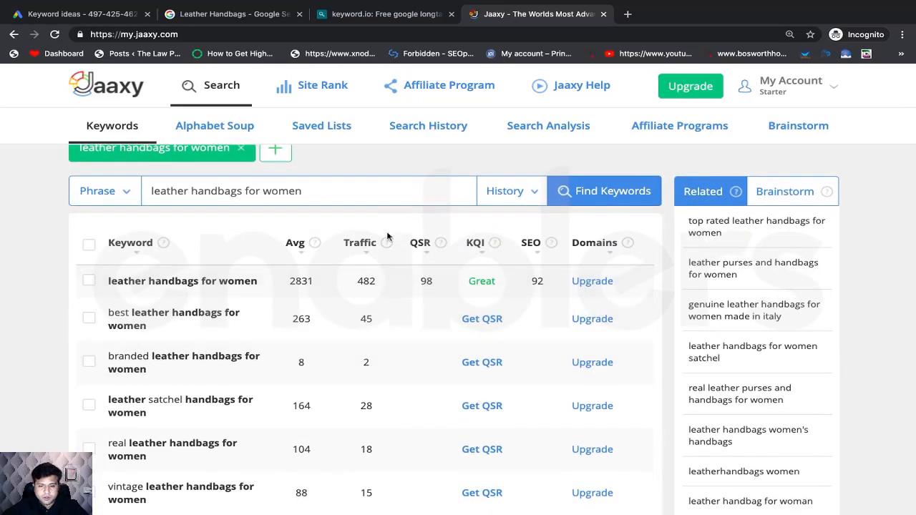
key(super+Tab)
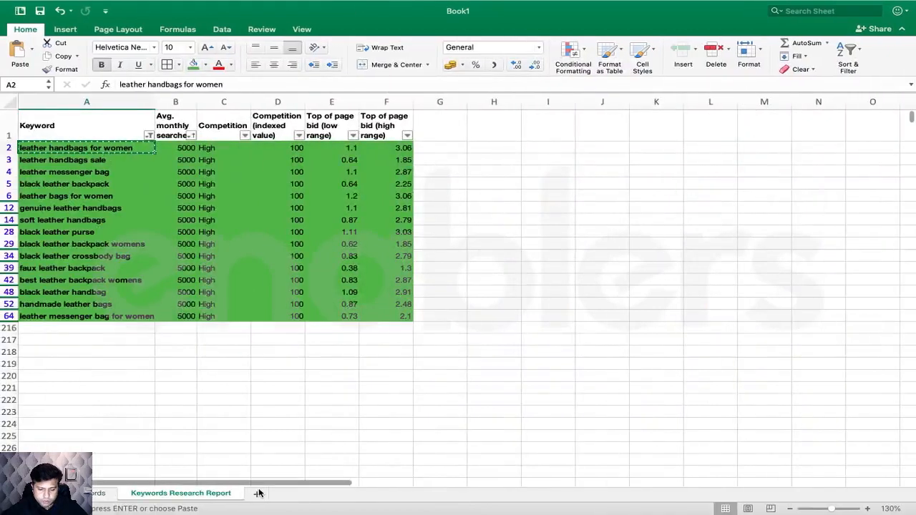
- Rename Sheet3 to 'Comptitive Analysis'
click(262, 494)
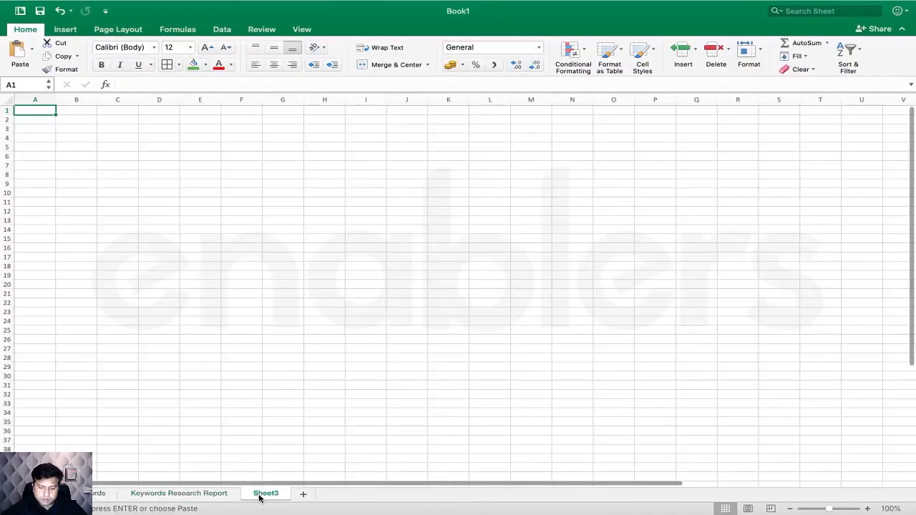
double_click(261, 494)
text(Compt)
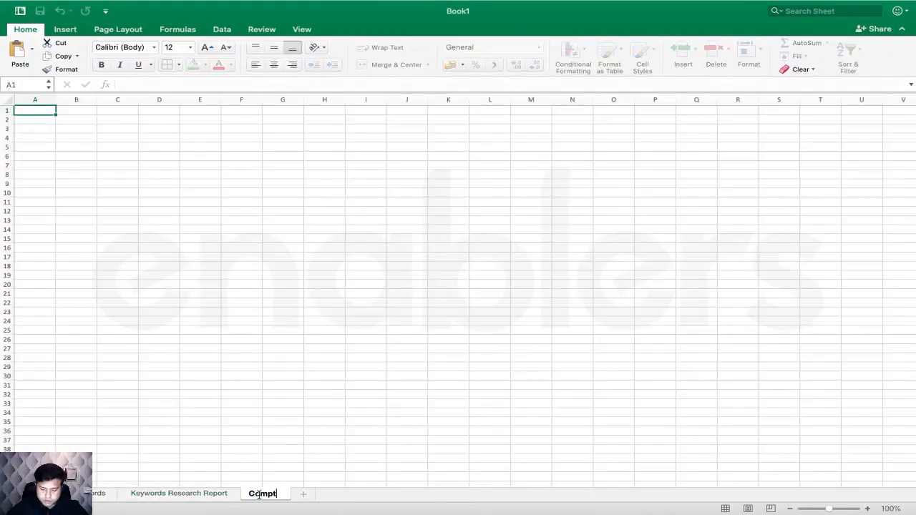
text(itive Analy)
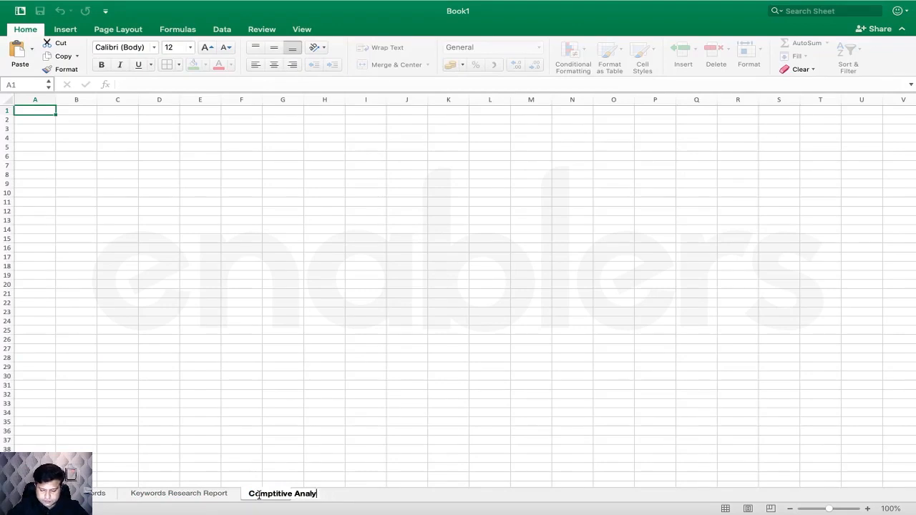
text(sis)
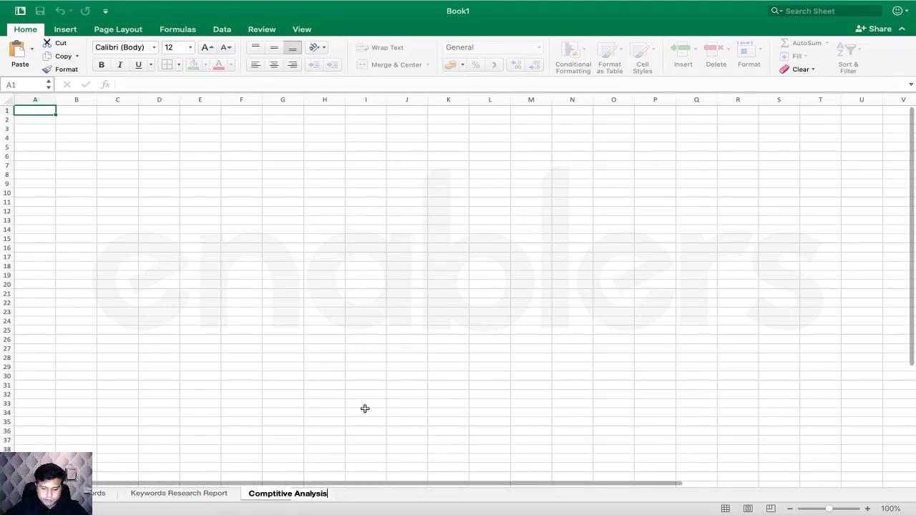
click(359, 401)
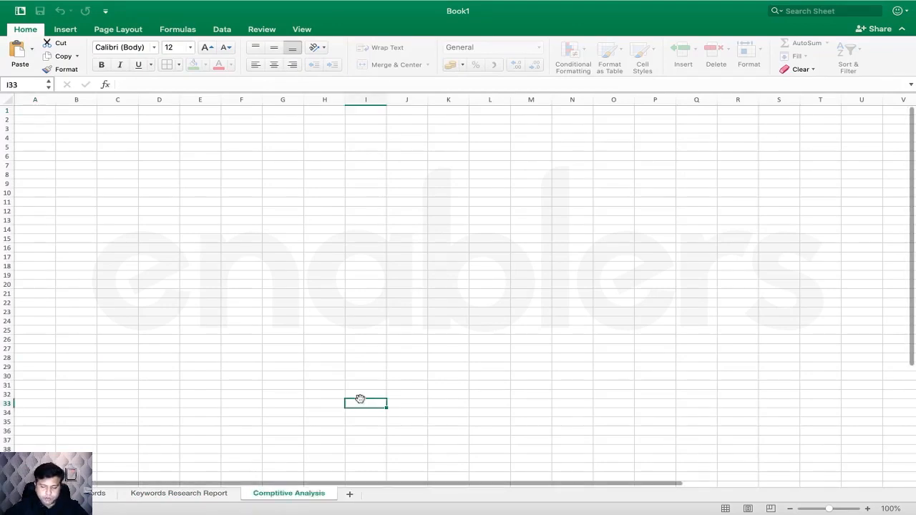
- Zoom the sheet to 120% and glance back at Jaaxy's results
click(39, 112)
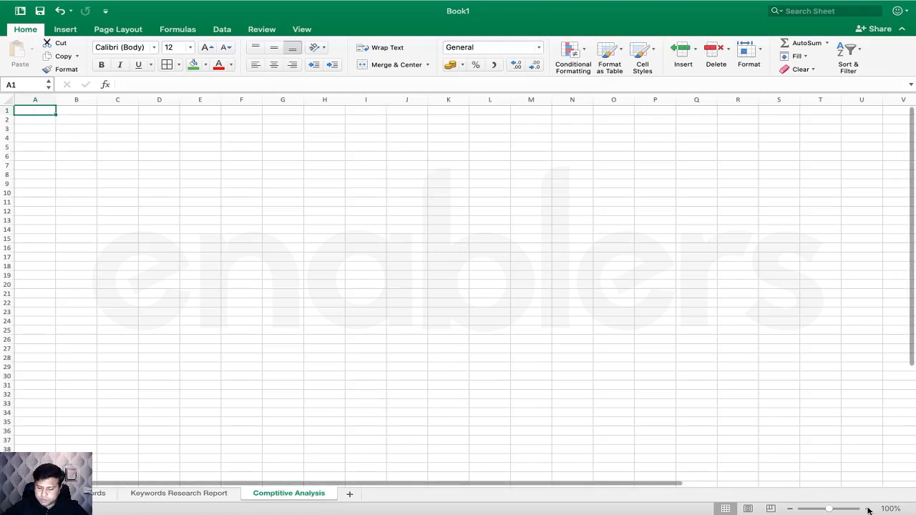
click(867, 508)
click(868, 508)
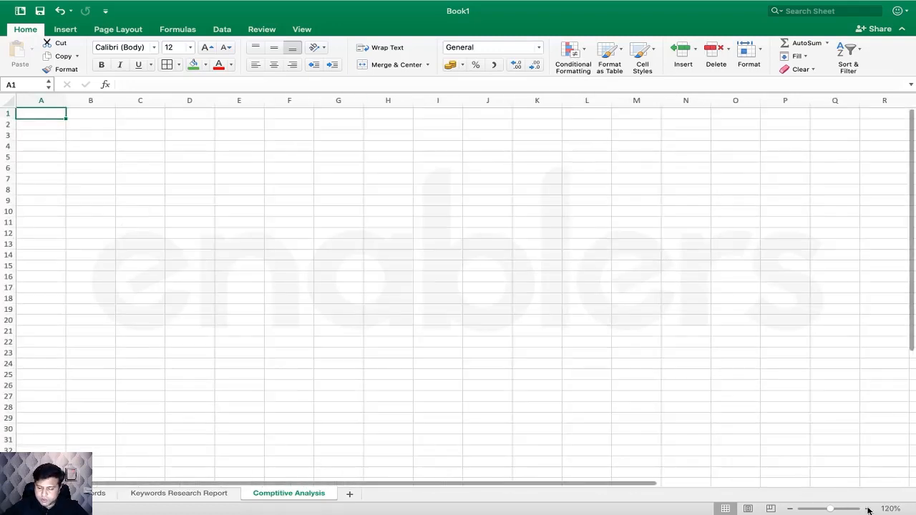
click(47, 128)
key(super+Tab)
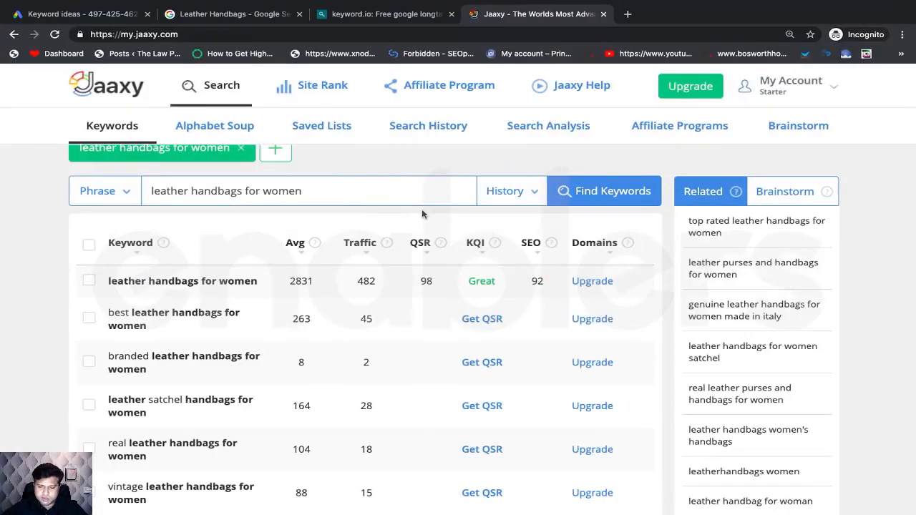
scroll(280, 266, up, 2)
scroll(280, 266, down, 2)
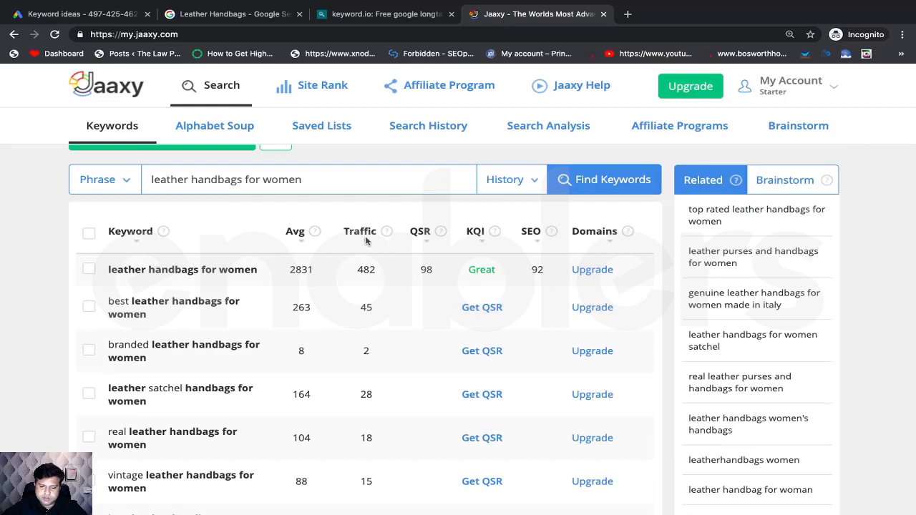
key(super+Tab)
- Enter the headers Keyword, Search Volume and Traffic in A1:C1
click(50, 112)
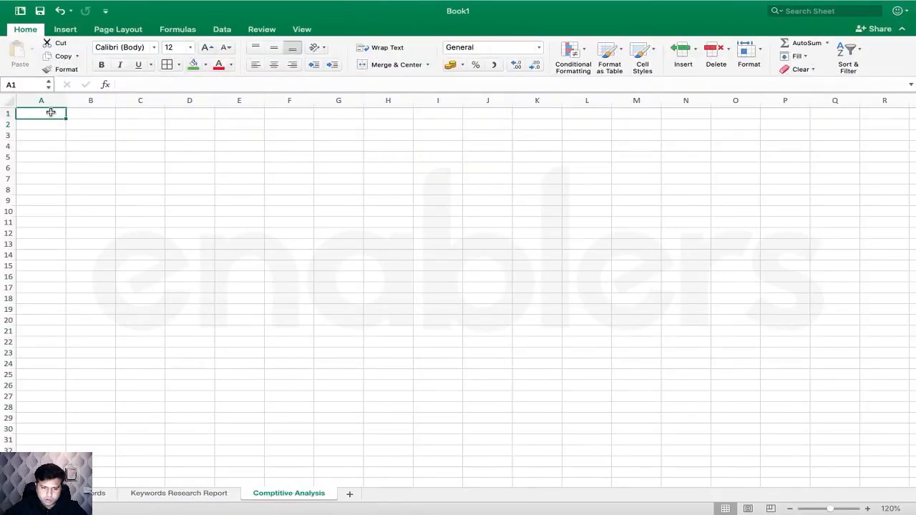
text(Keyworrr)
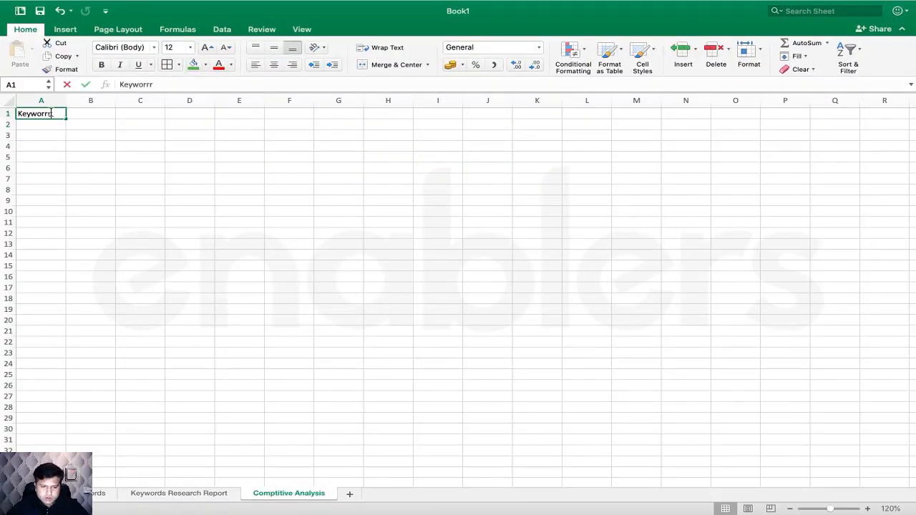
key(BackSpace)
key(BackSpace)
text(d)
click(93, 113)
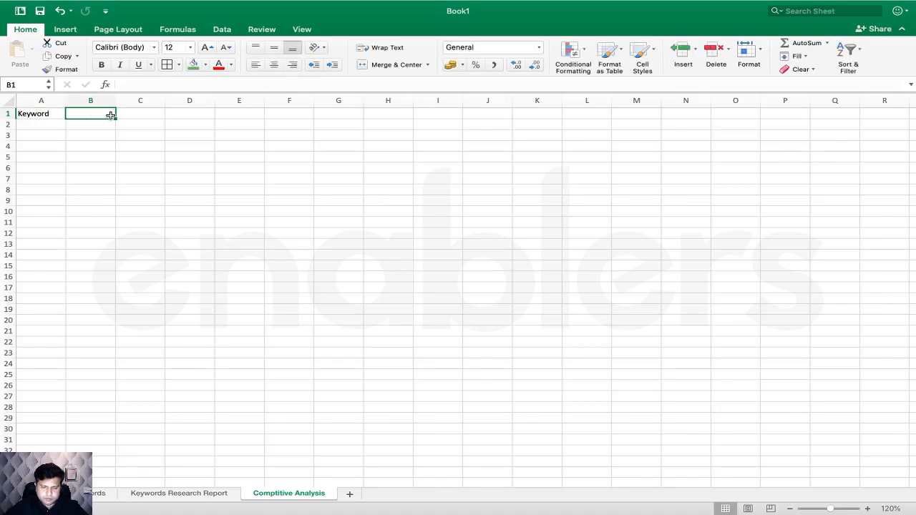
text(Sear)
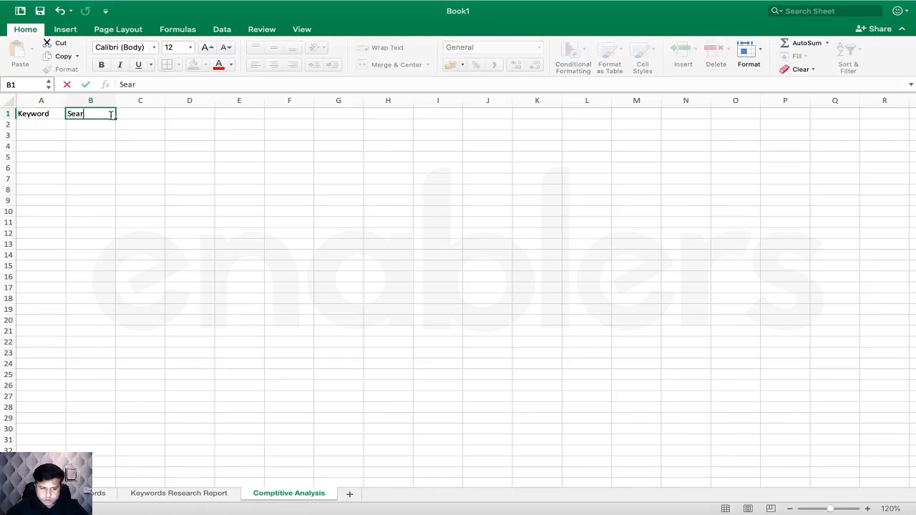
key(BackSpace)
key(BackSpace)
key(BackSpace)
key(BackSpace)
text(Sea)
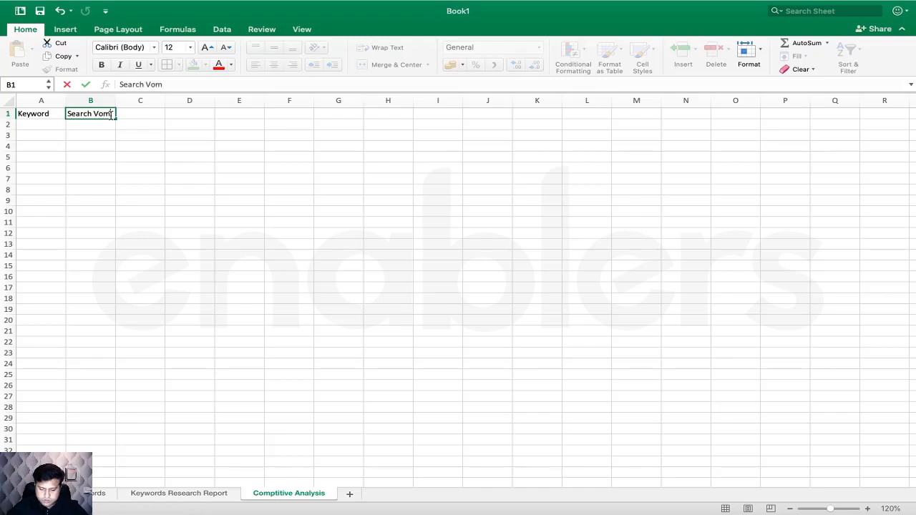
key(BackSpace)
key(BackSpace)
key(BackSpace)
key(BackSpace)
key(BackSpace)
key(BackSpace)
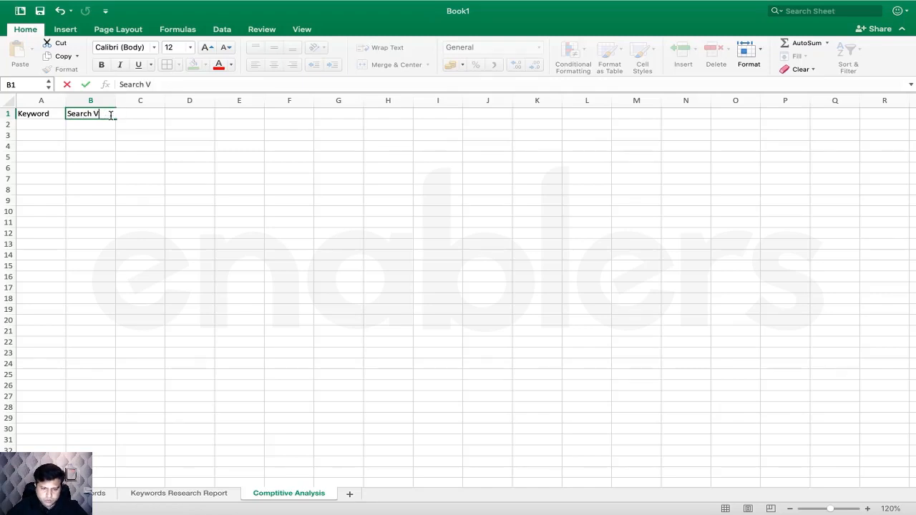
text(olume)
key(Tab)
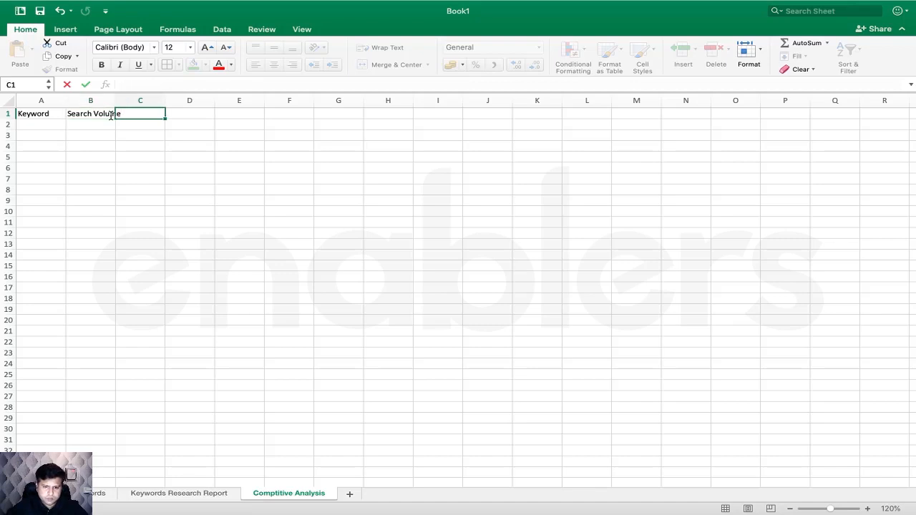
text(T)
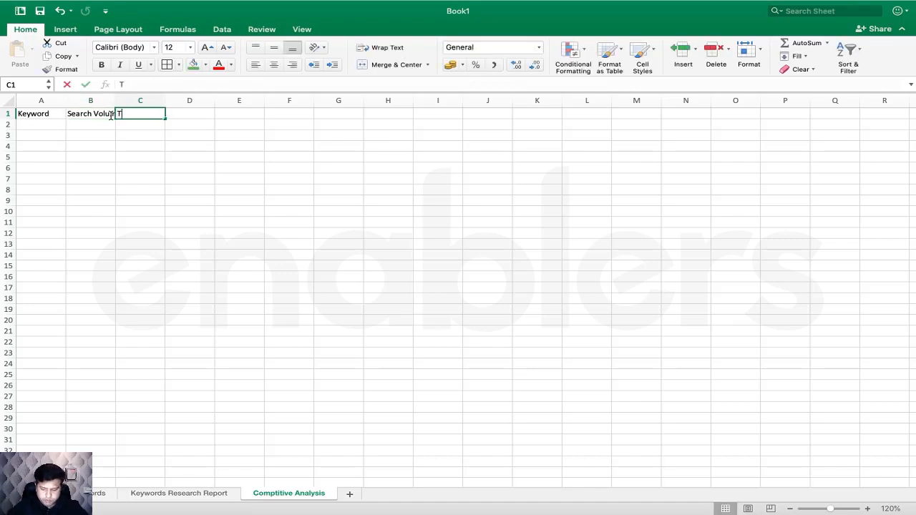
text(rr)
key(BackSpace)
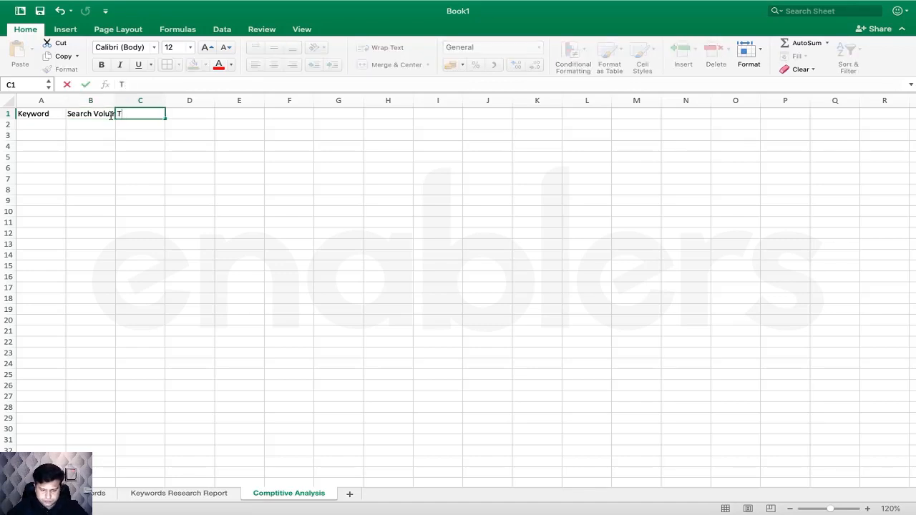
click(166, 145)
- Autofit column B and add the QSR header in D1
double_click(115, 100)
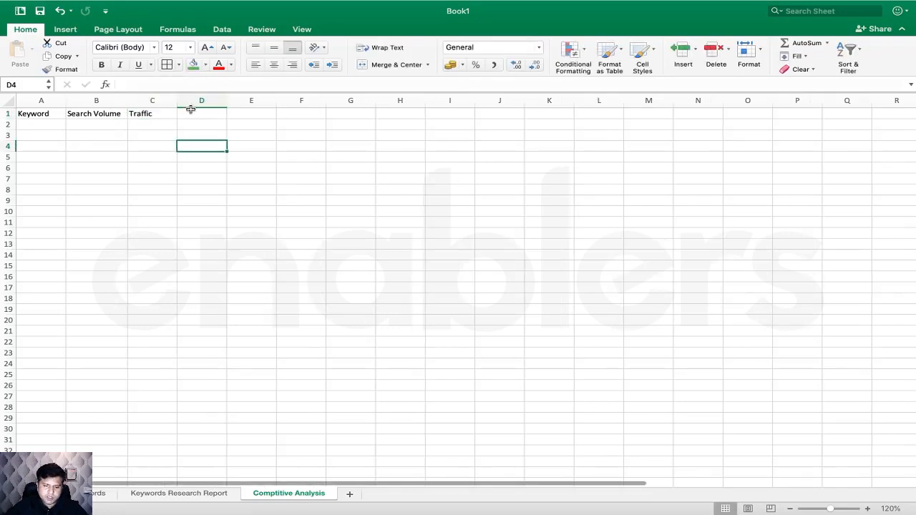
click(192, 112)
key(super+Tab)
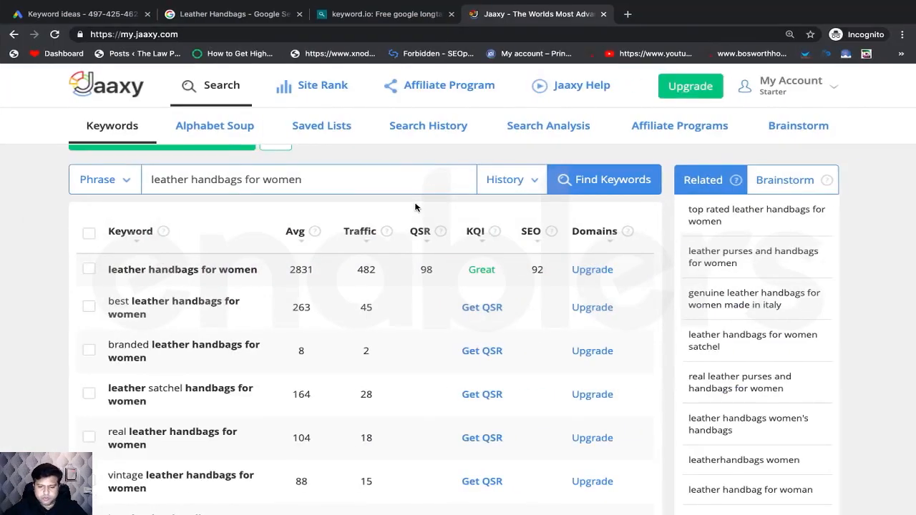
scroll(415, 208, up, 1)
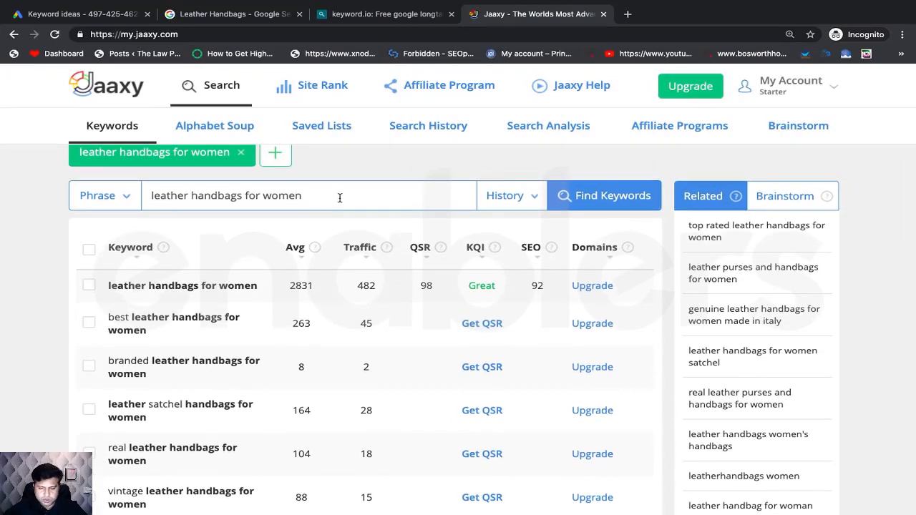
key(super+Tab)
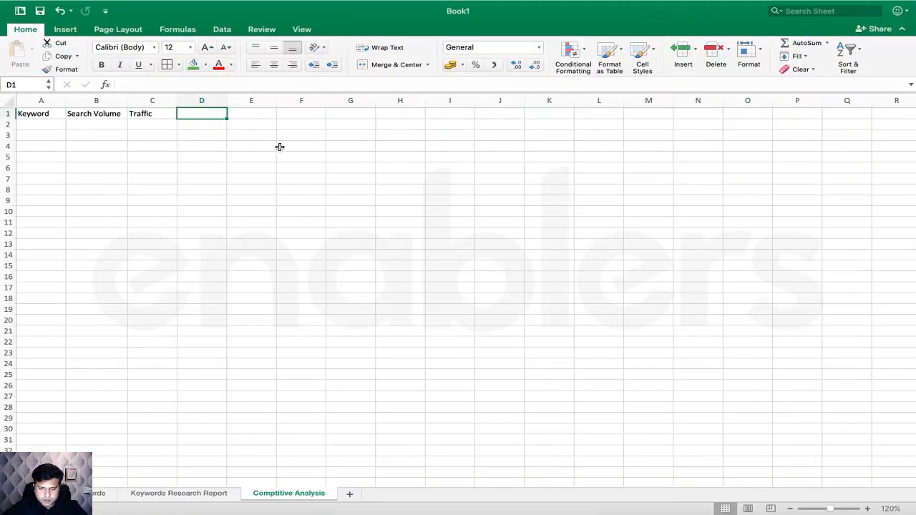
text(QSR)
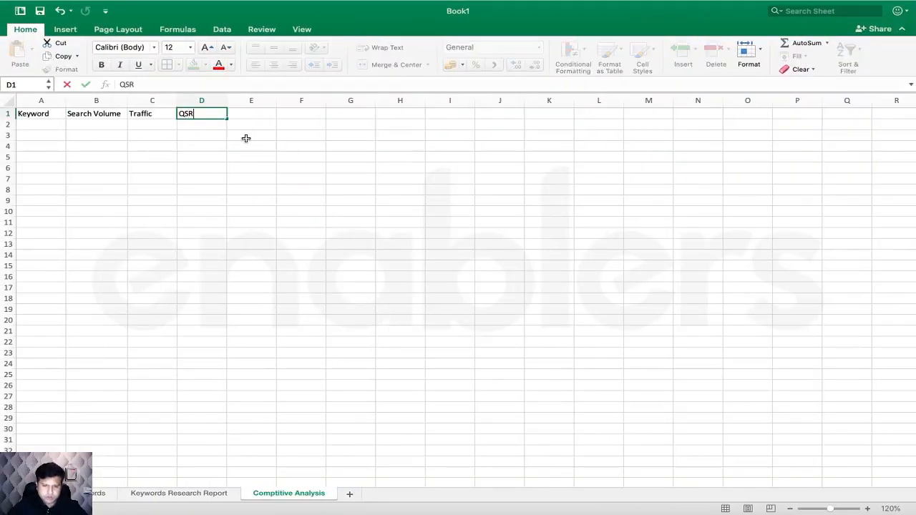
click(286, 166)
- Add the KQI header in E1, matching Jaaxy's column name
key(super+Tab)
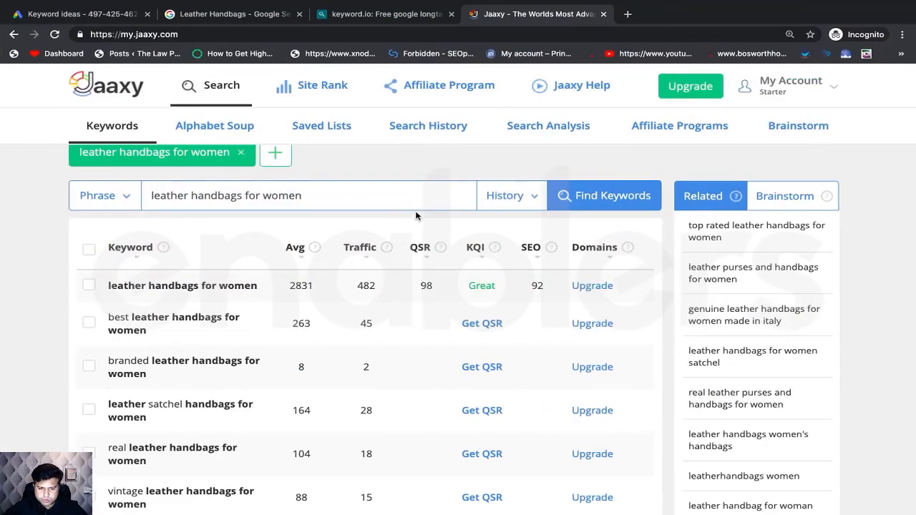
mouse_move(445, 247)
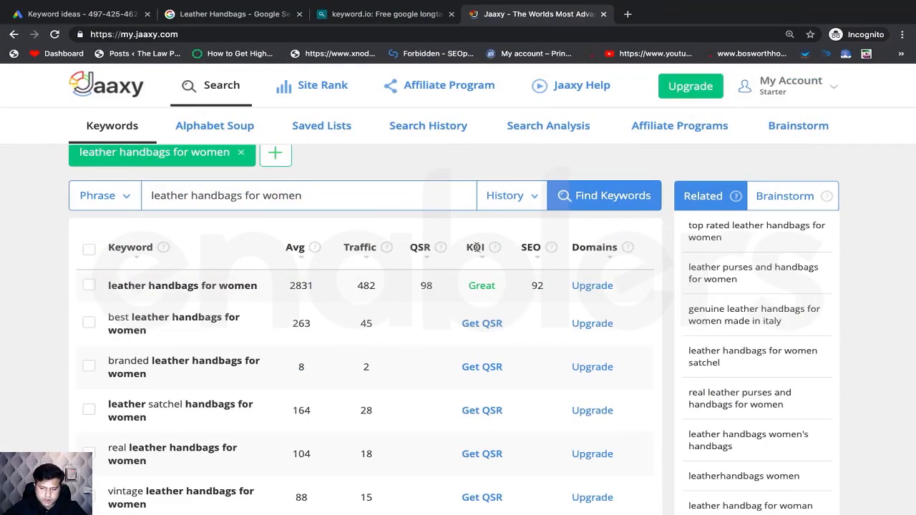
double_click(477, 247)
key(super+Tab)
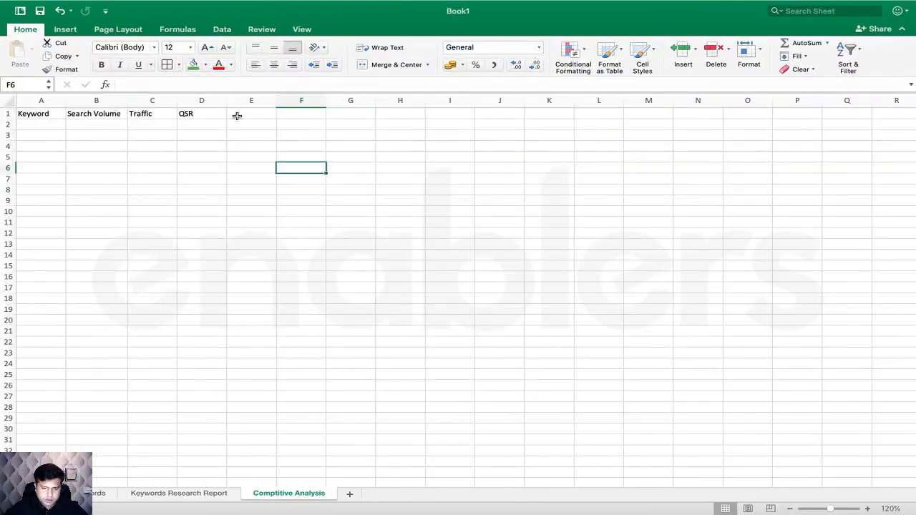
click(246, 115)
text(KQI)
key(Return)
- Add the SEO header in F1, matching Jaaxy's column name
key(super+Tab)
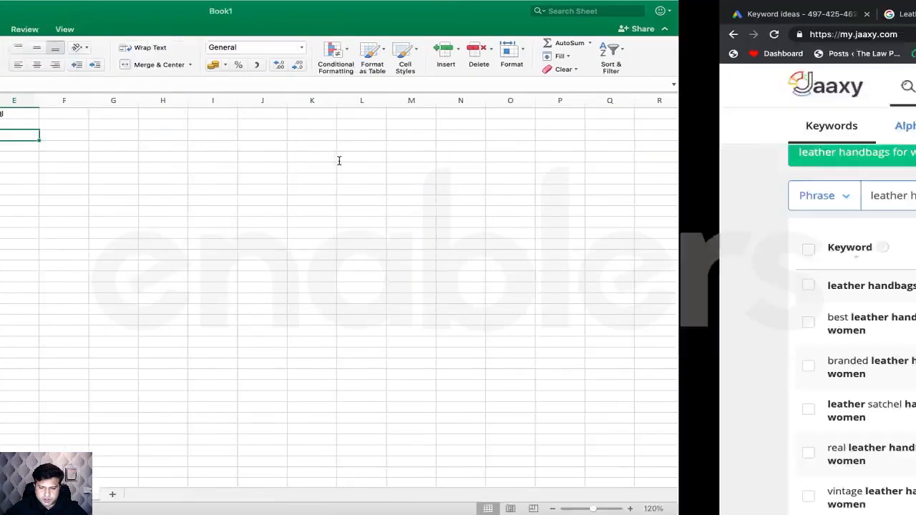
double_click(530, 247)
key(super+Tab)
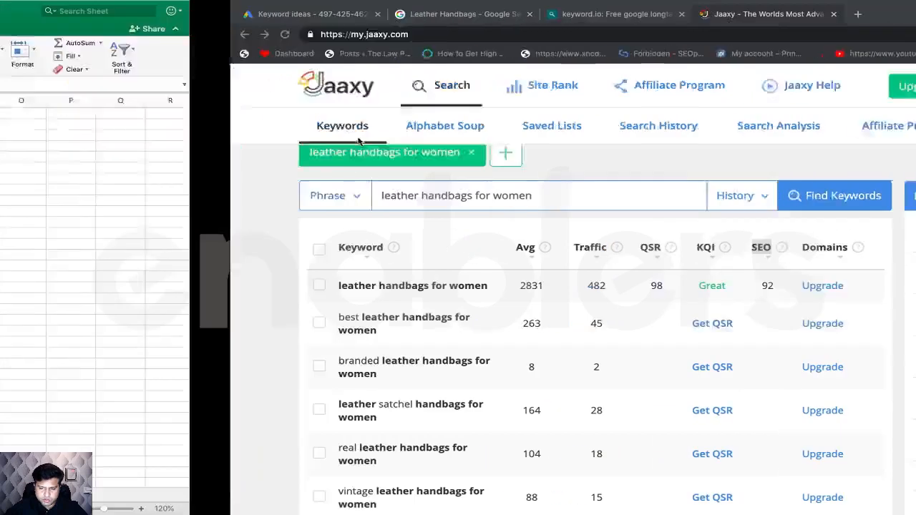
click(288, 114)
text(SEO)
key(Return)
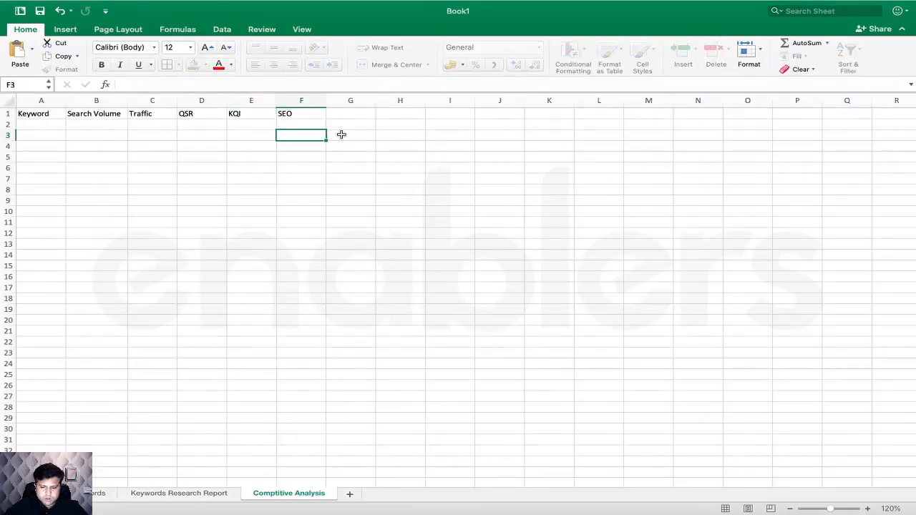
key(super+Tab)
key(super+Tab)
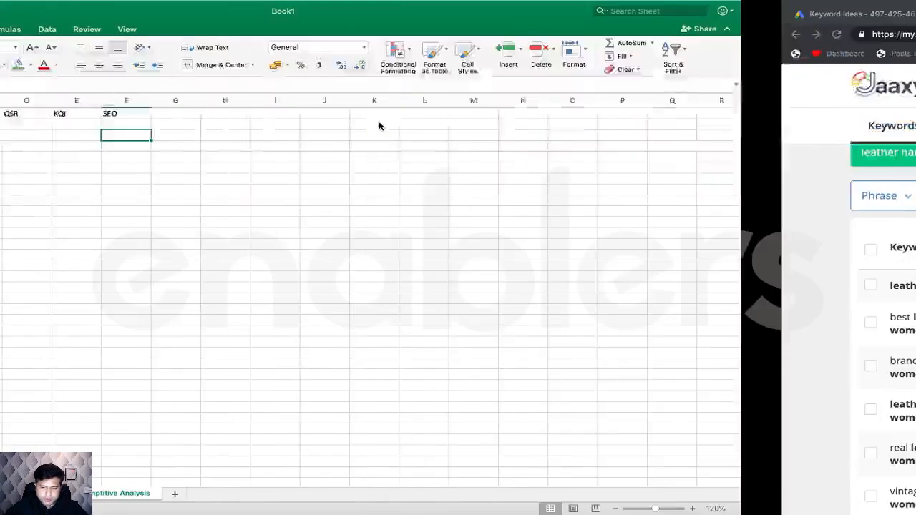
drag(289, 114, 43, 116)
click(44, 124)
key(super+Tab)
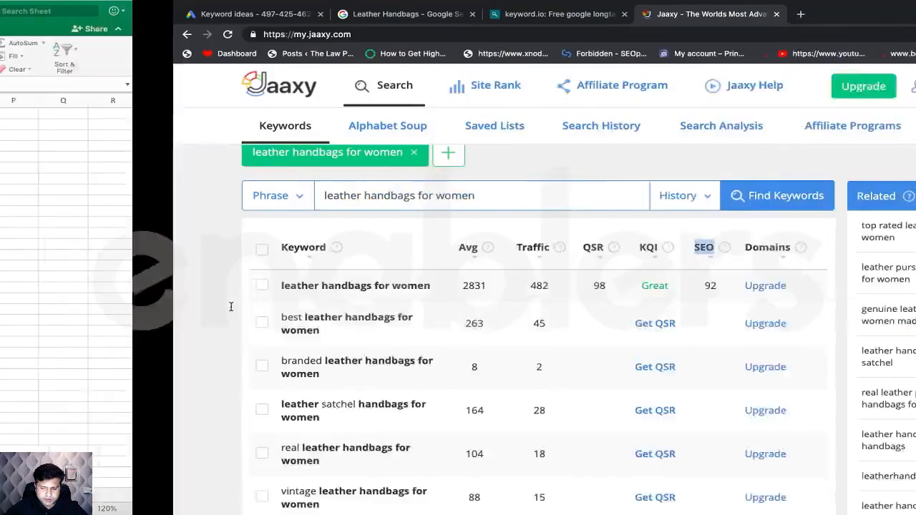
- Paste 'leather handbags for women' from Jaaxy into A2 and widen column A to fit
triple_click(208, 287)
right_click(207, 287)
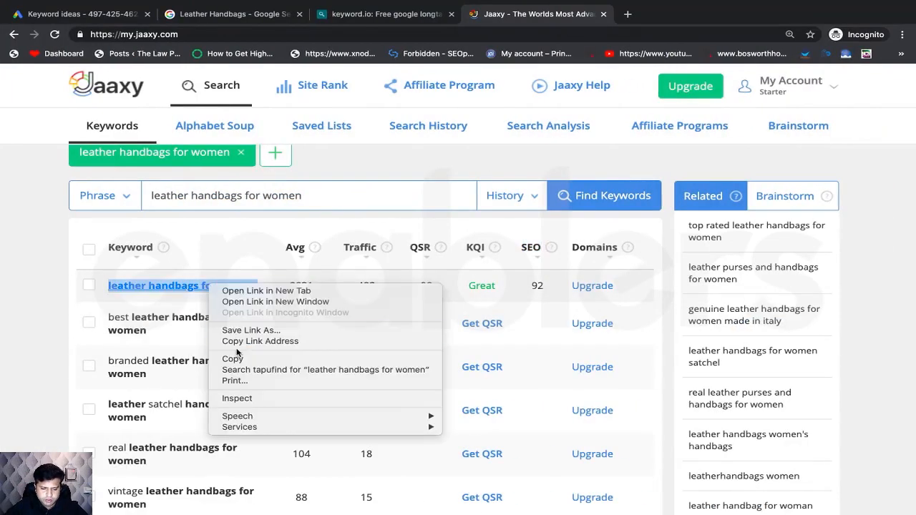
click(239, 354)
key(super+Tab)
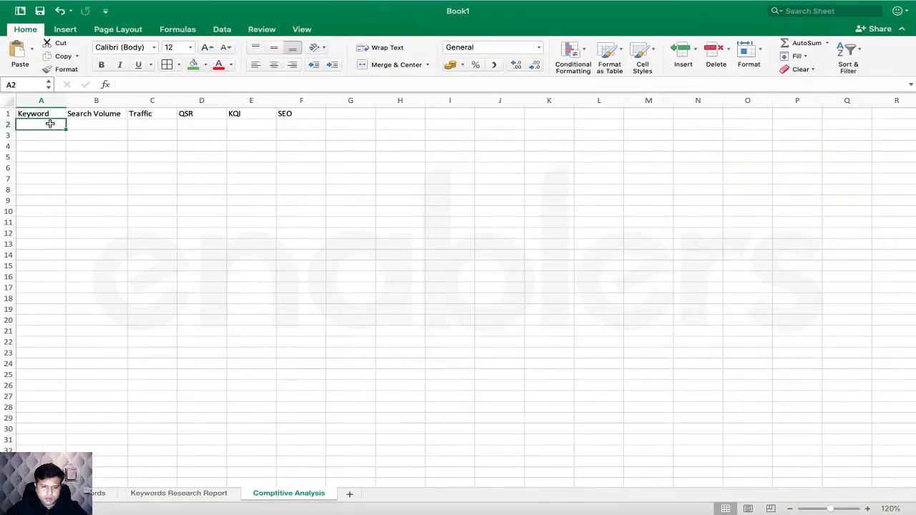
key(super+v)
click(80, 139)
double_click(65, 99)
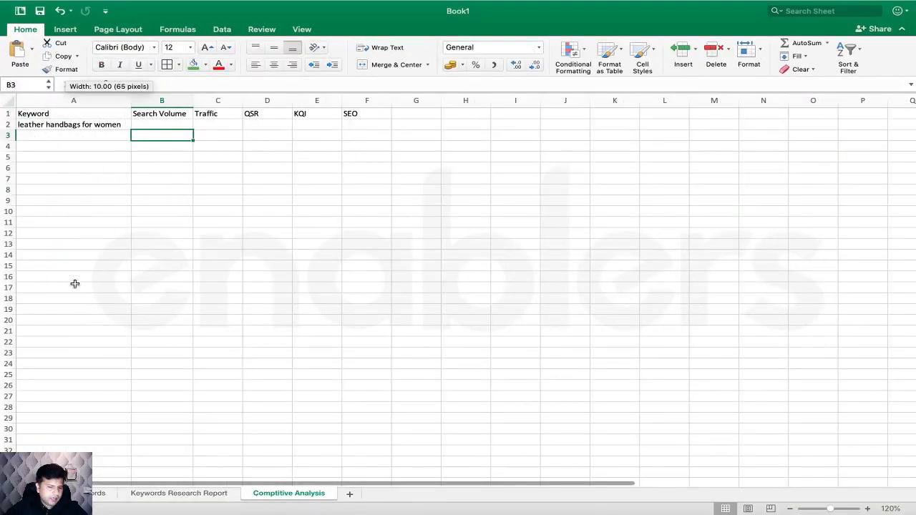
- Enter 2831 search volume in B2 and 482 traffic in C2
click(168, 126)
key(super+Tab)
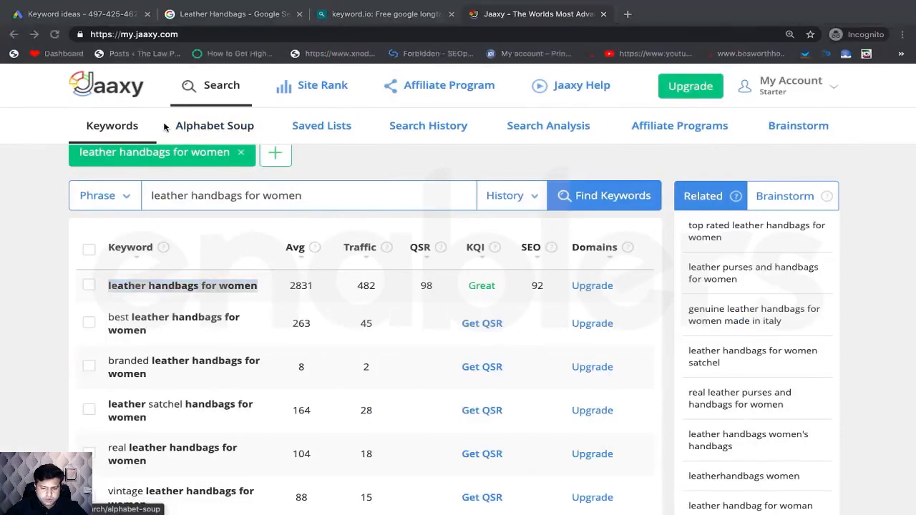
key(super+Tab)
text(283)
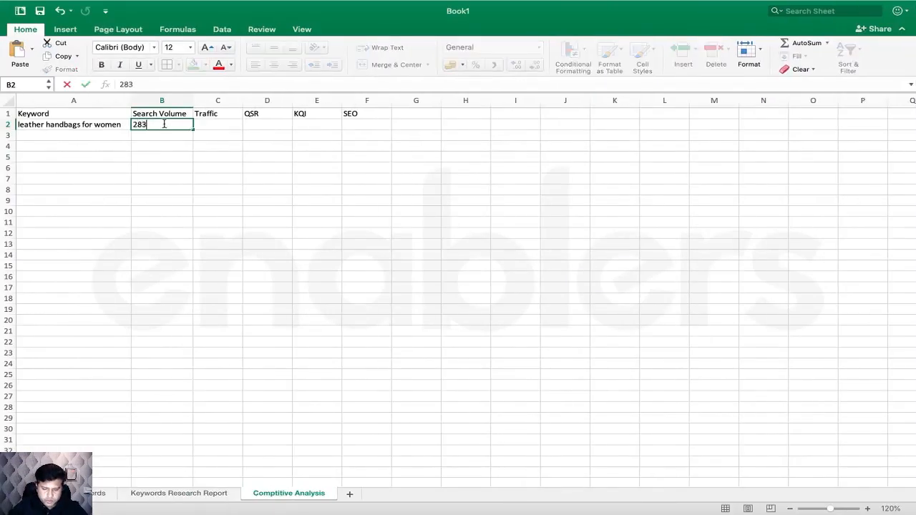
text(1)
click(223, 124)
key(super+Tab)
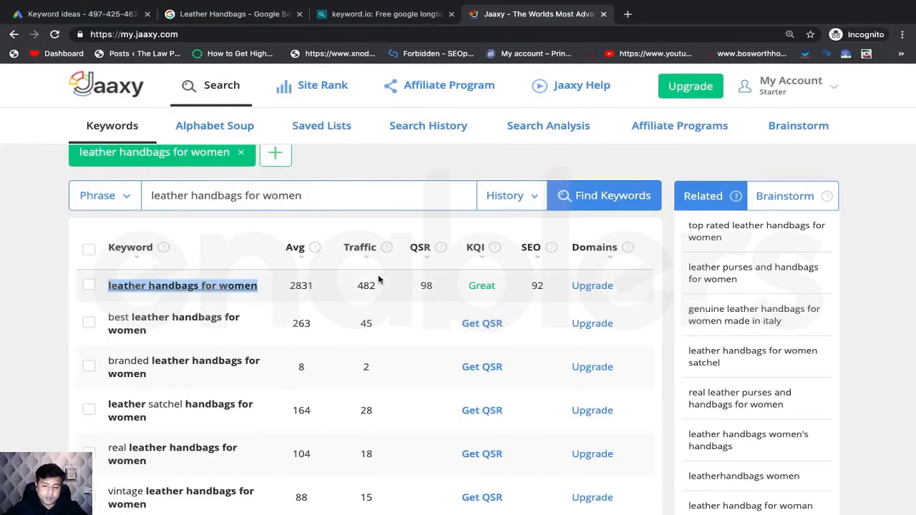
key(super+Tab)
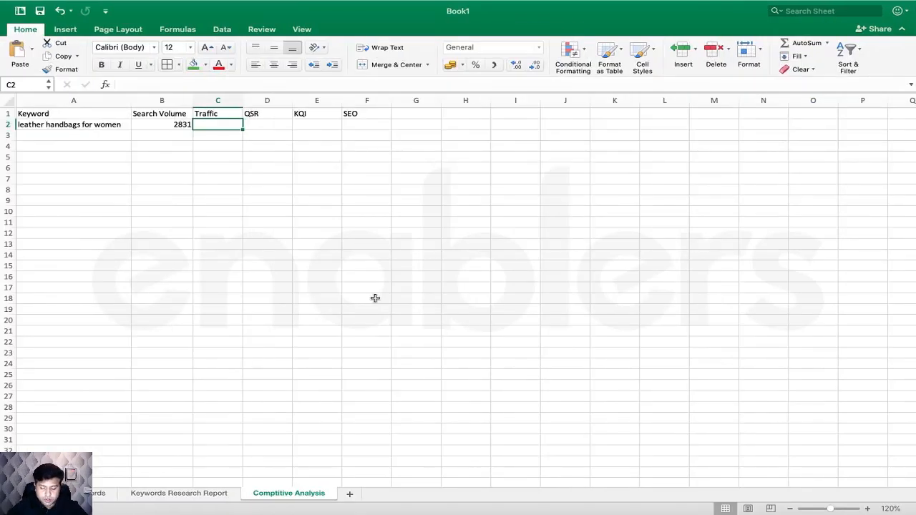
text(82)
key(BackSpace)
key(BackSpace)
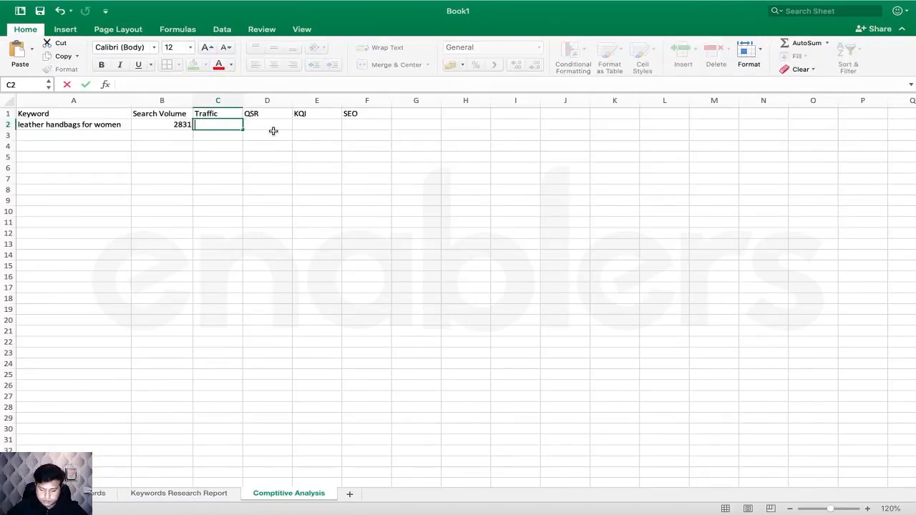
text(48)
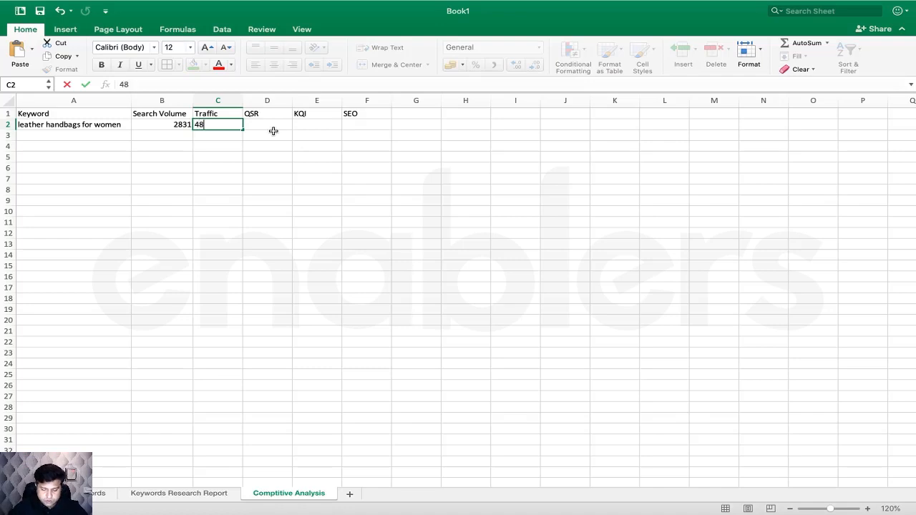
text(2)
click(273, 131)
- Enter QSR 98, KQI Great and SEO 92 in D2:F2
key(super+Tab)
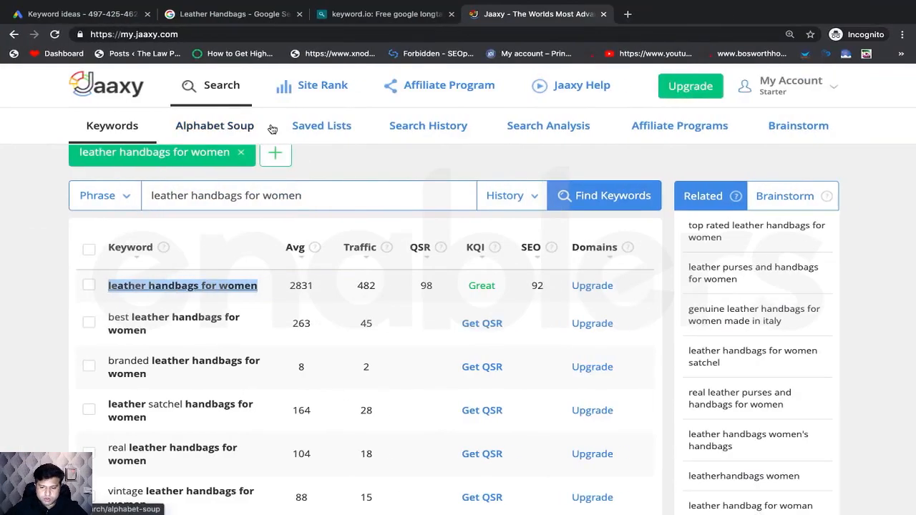
key(super+Tab)
text(98)
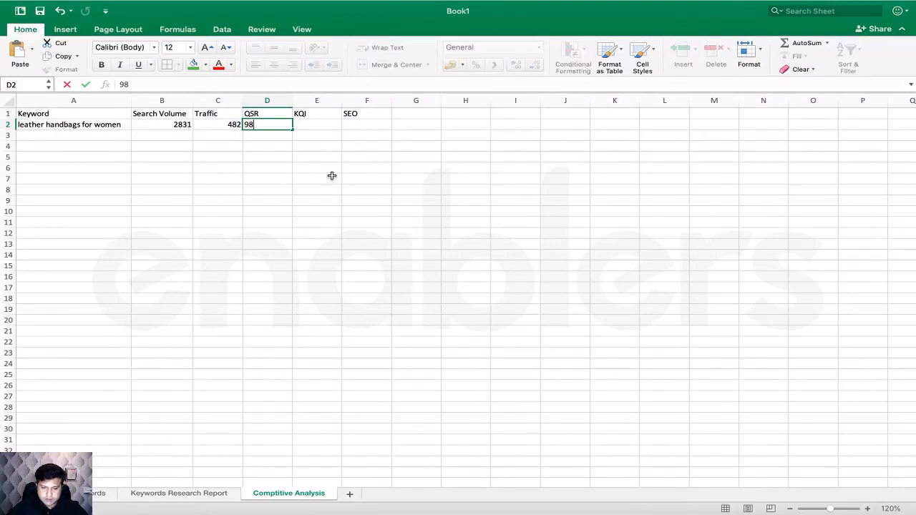
key(super+Tab)
key(super+Tab)
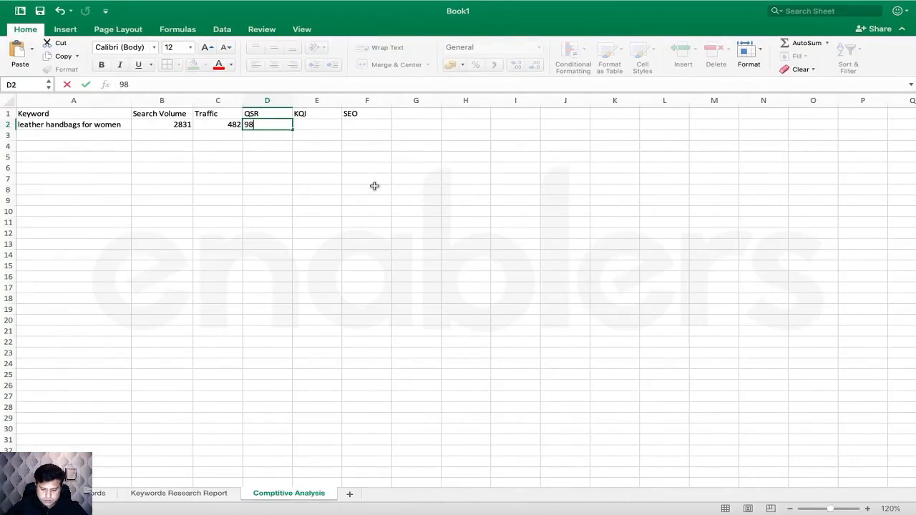
click(326, 126)
text(Great)
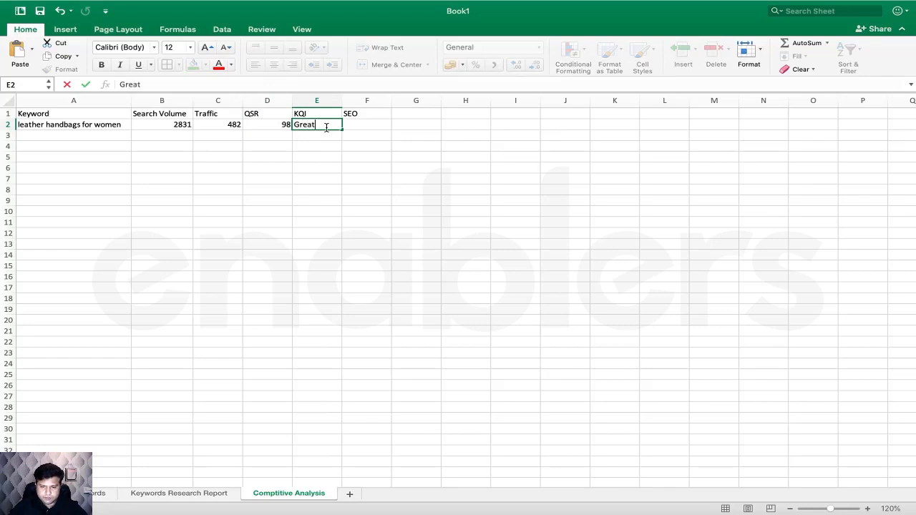
key(super+Tab)
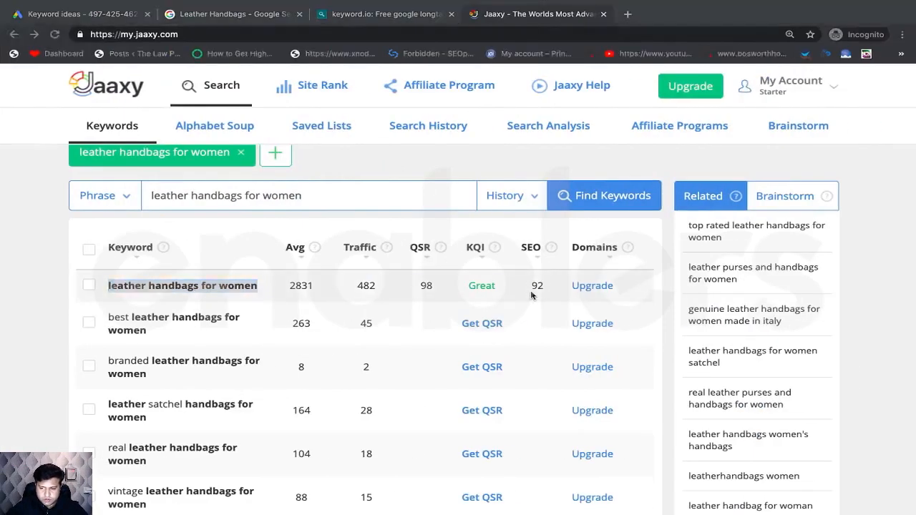
key(super+Tab)
click(358, 124)
text(92)
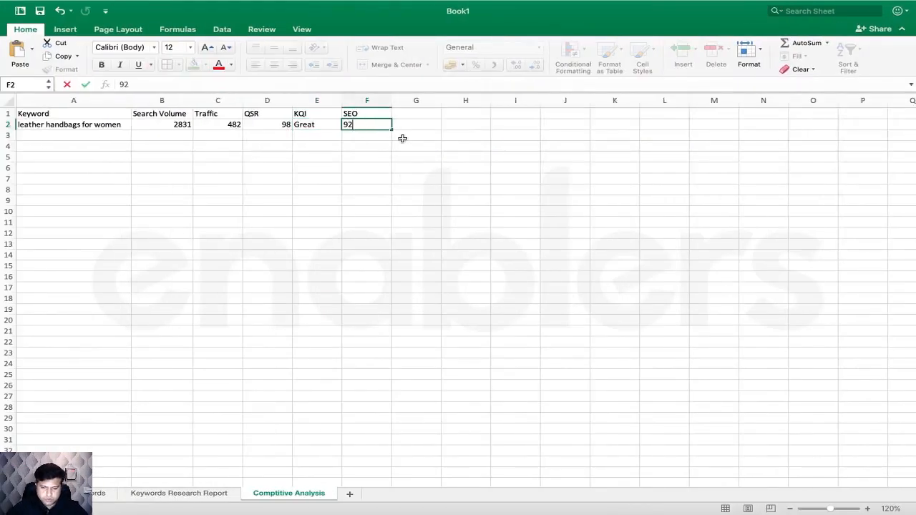
click(403, 139)
drag(80, 111, 376, 115)
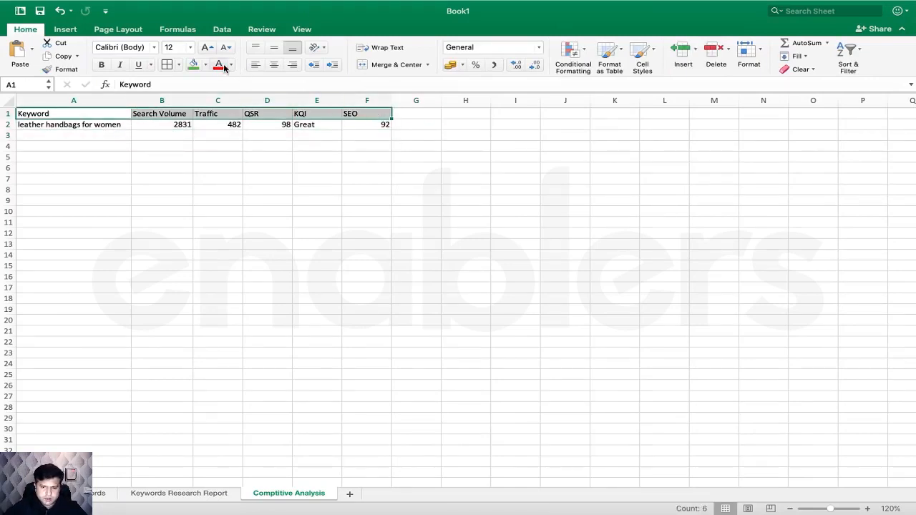
- Fill the A1:F1 header row green and add all borders to A1:F9
click(200, 66)
drag(110, 113, 363, 200)
click(167, 64)
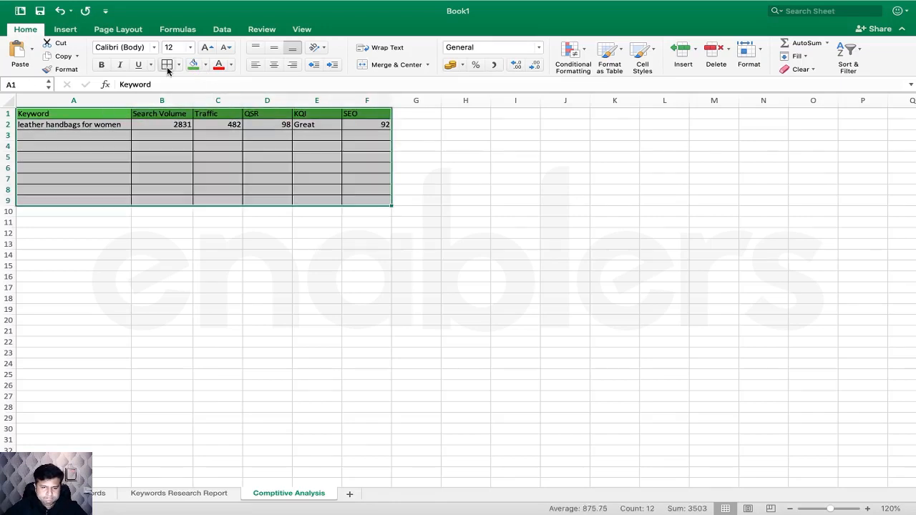
click(239, 235)
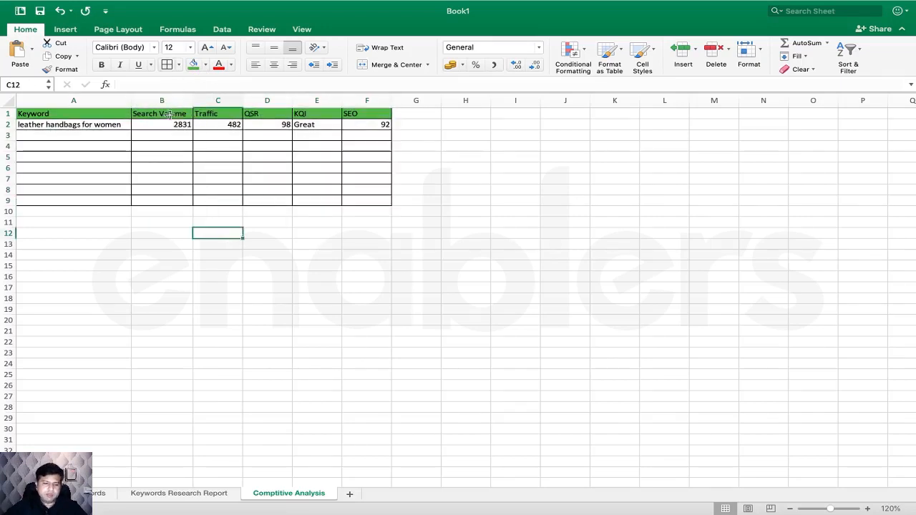
- Bold the A1:F1 headers, then go to the Keywords Research Report sheet
drag(110, 114, 362, 115)
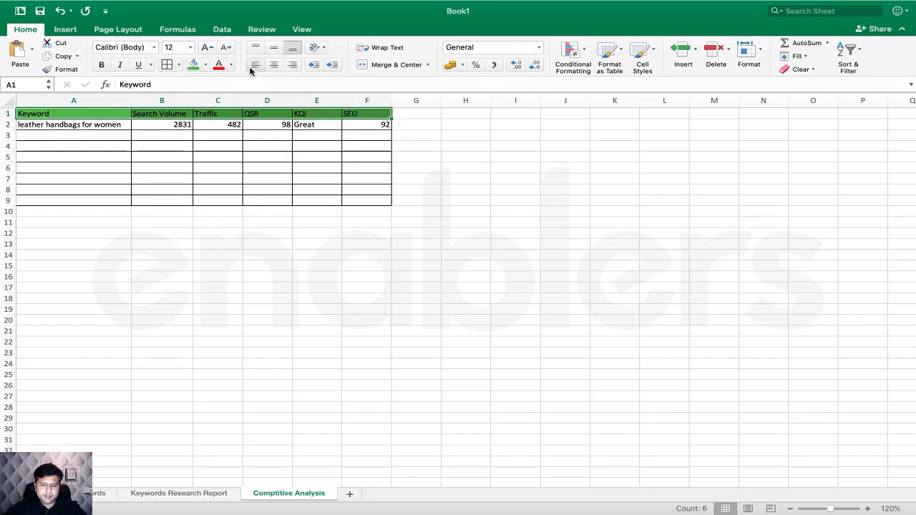
click(101, 64)
click(218, 189)
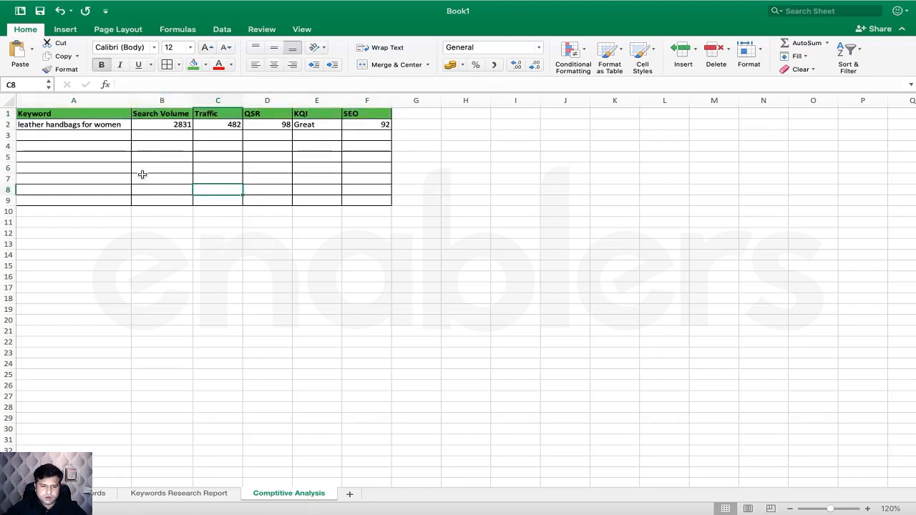
click(98, 136)
click(201, 493)
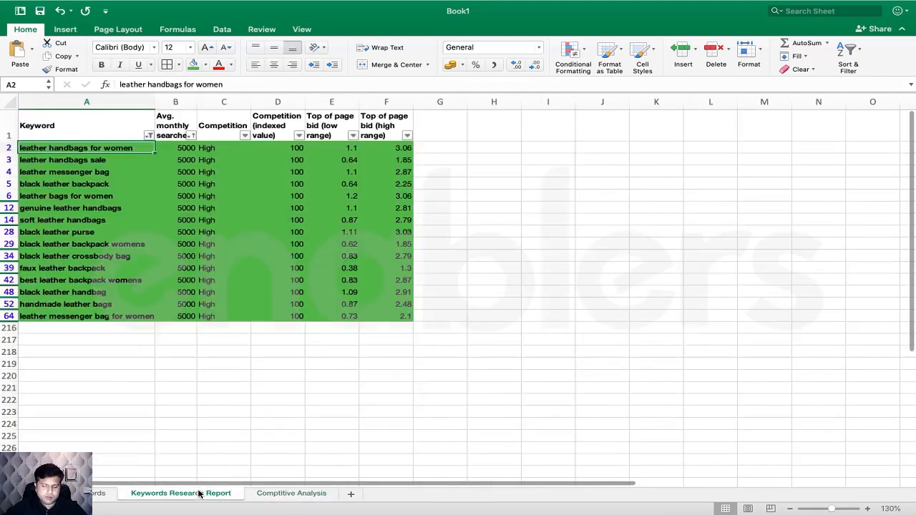
- Search Jaaxy for 'leather handbags sale', copied from cell A3 in Excel
click(117, 164)
key(super+c)
key(super+Tab)
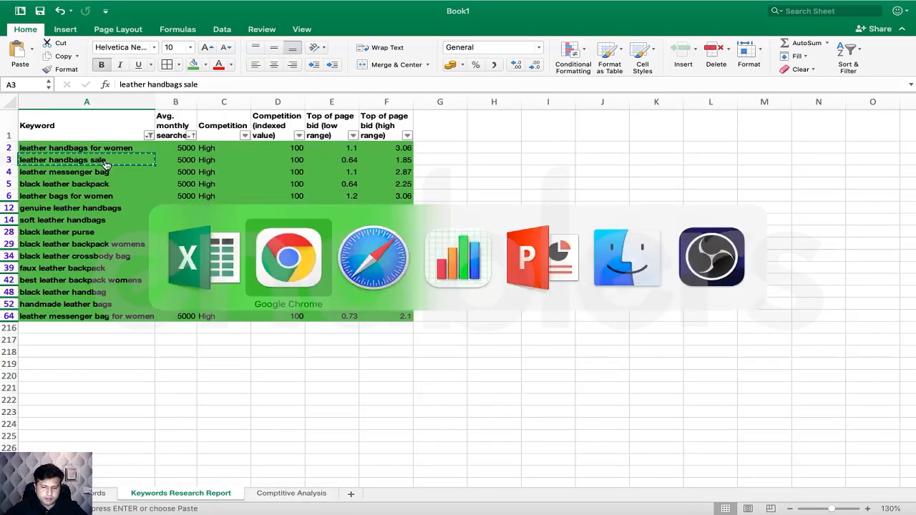
triple_click(290, 194)
key(super+v)
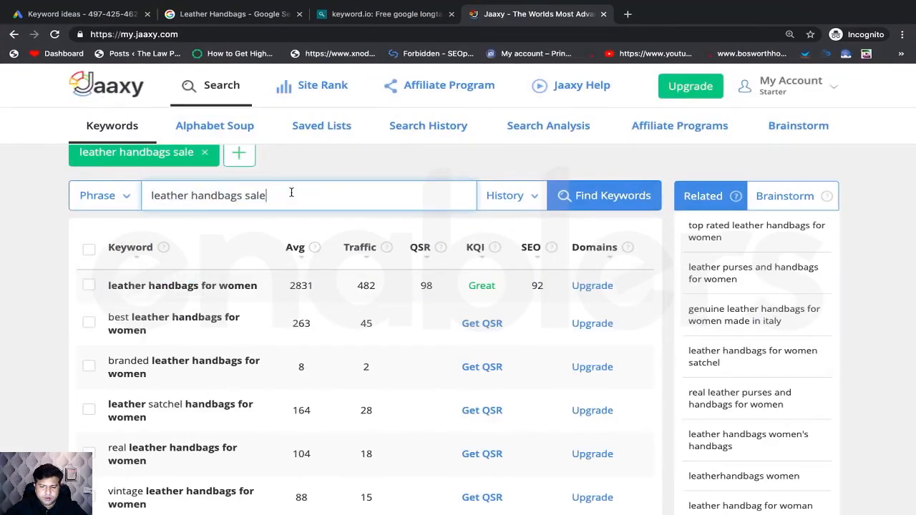
click(613, 199)
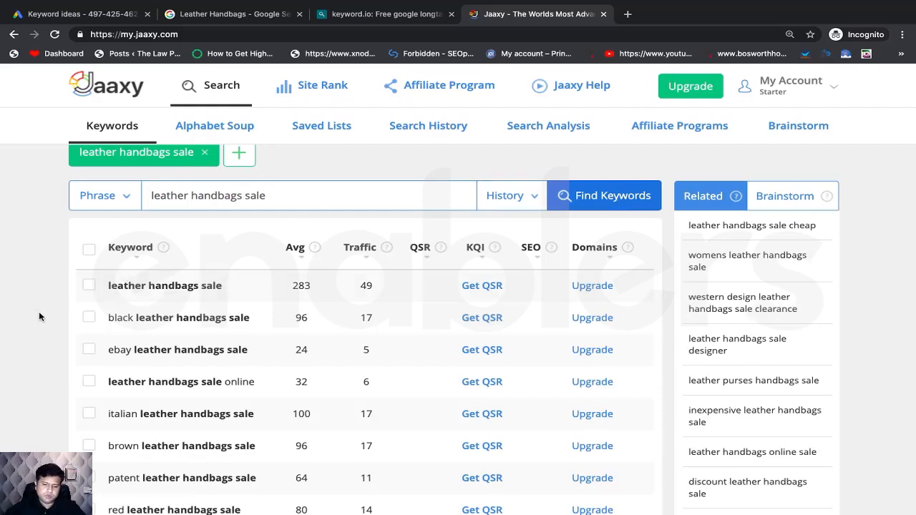
- Reveal the result's QSR 67, KQI Great and SEO 93, then return to Excel
scroll(39, 312, down, 1)
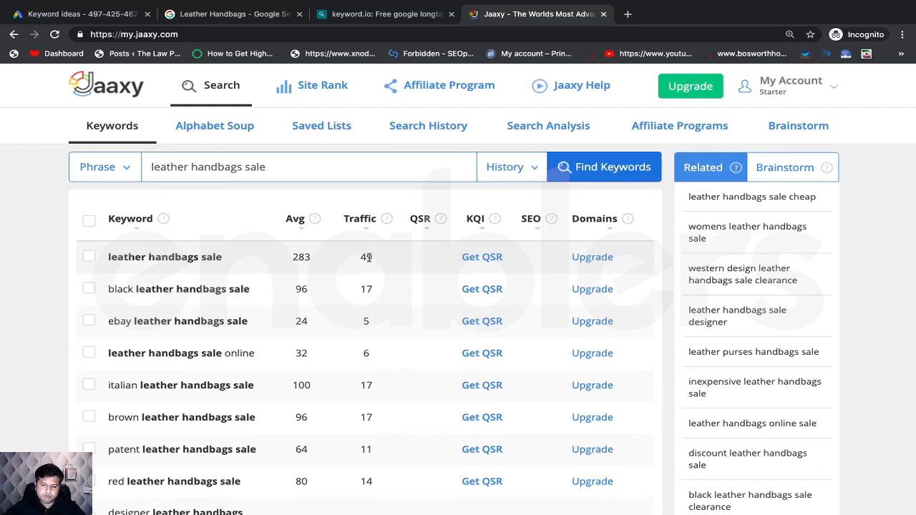
click(483, 258)
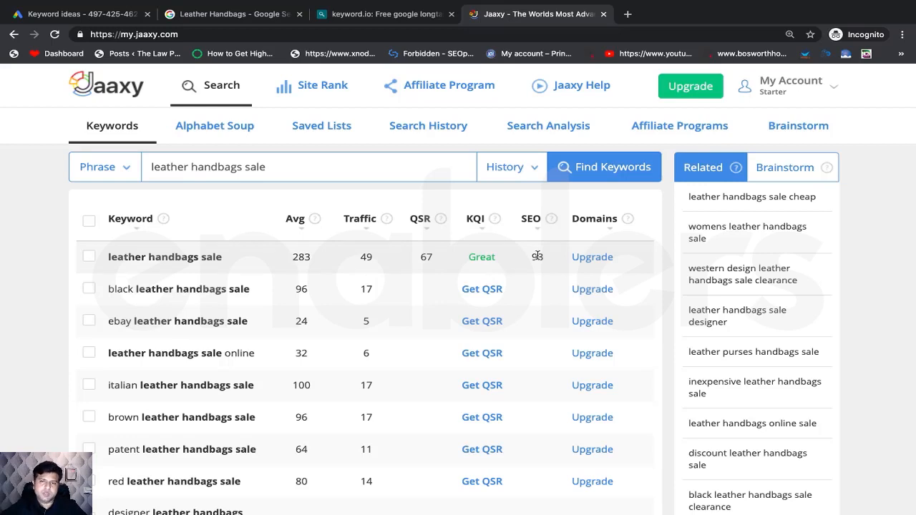
key(super+Tab)
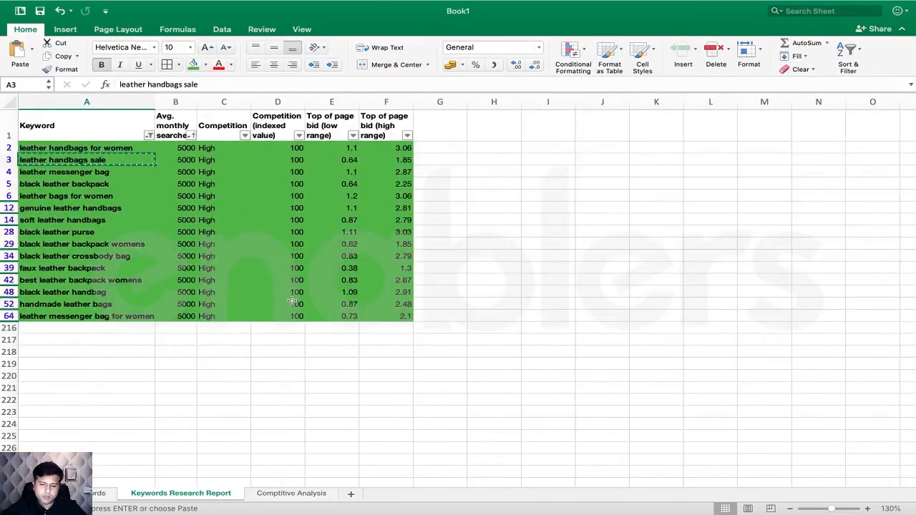
- Copy 'leather handbags sale' from Jaaxy into cell A3 of the Comptitive Analysis sheet
click(294, 494)
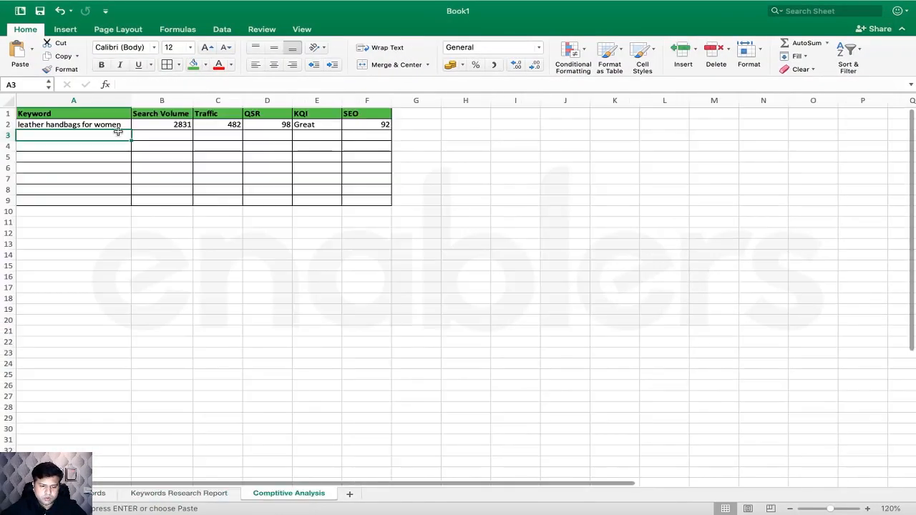
key(super+Tab)
right_click(197, 258)
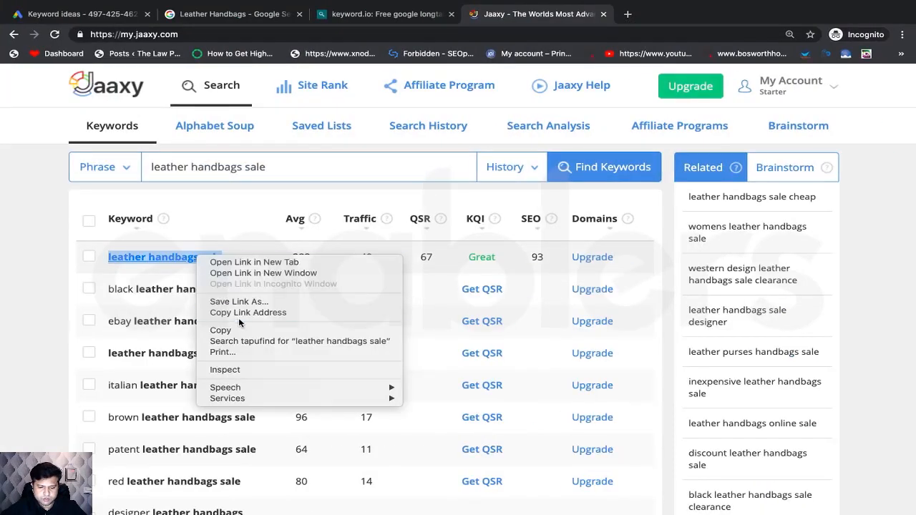
click(228, 330)
key(super+Tab)
double_click(75, 136)
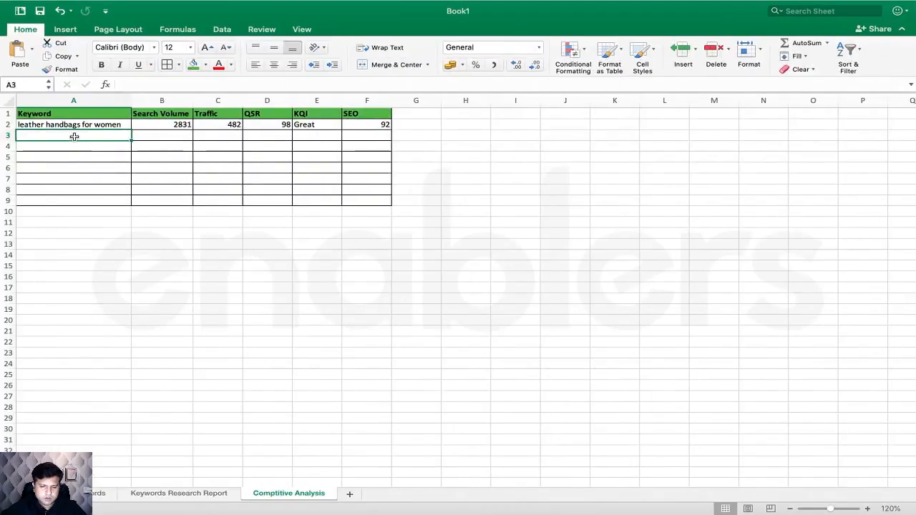
key(super+v)
key(Return)
- Enter search volume 283, traffic 49 and QSR 67 into B3:D3
key(super+Tab)
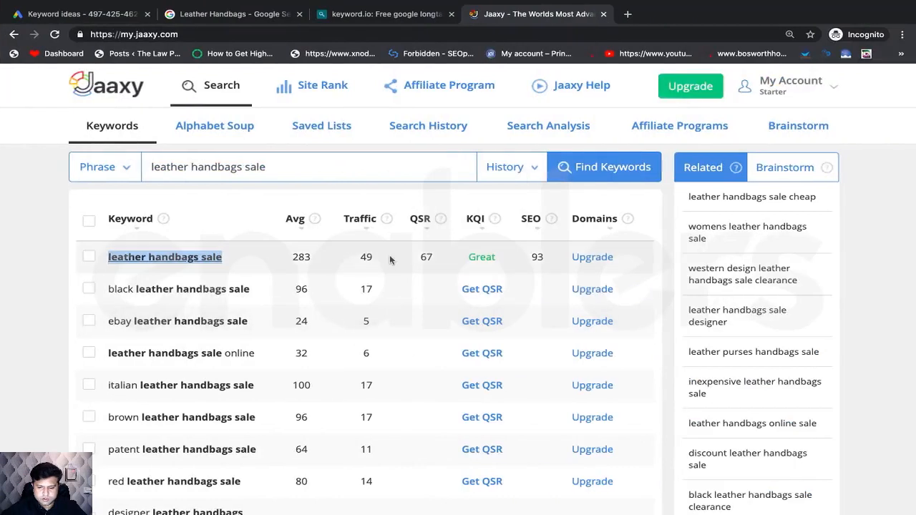
key(super+Tab)
click(166, 135)
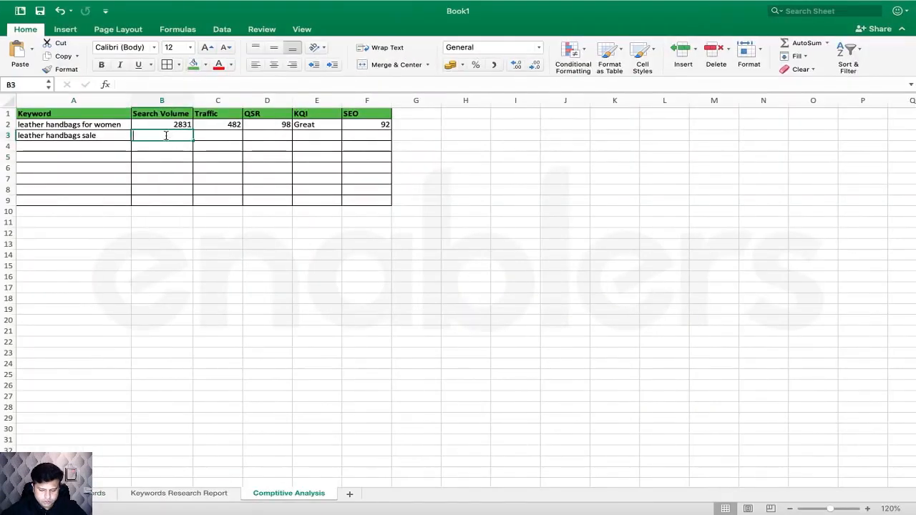
text(283)
click(215, 138)
key(super+Tab)
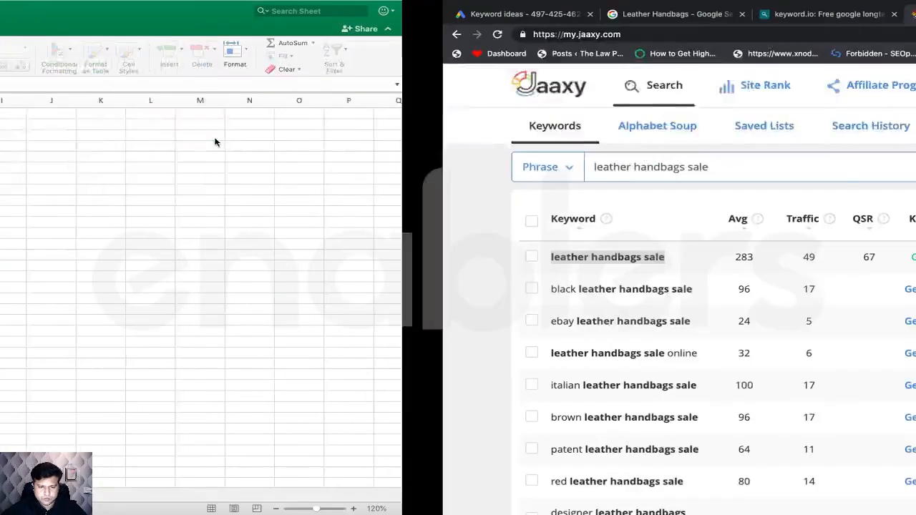
key(super+Tab)
text(49)
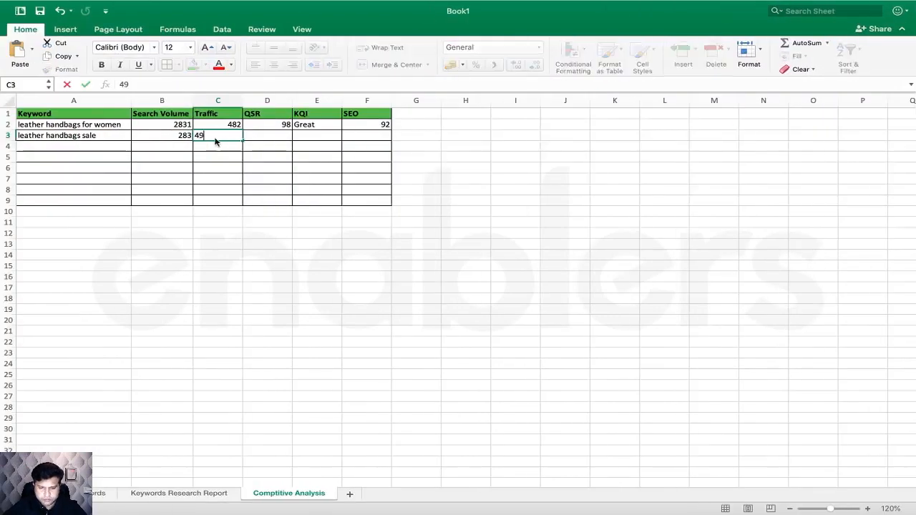
key(super+Tab)
key(super+Tab)
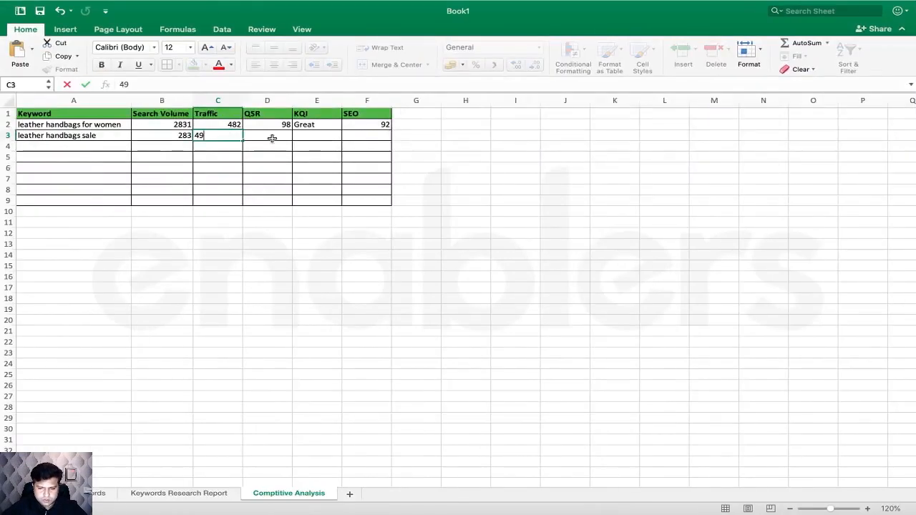
click(272, 138)
text(67)
key(super+Tab)
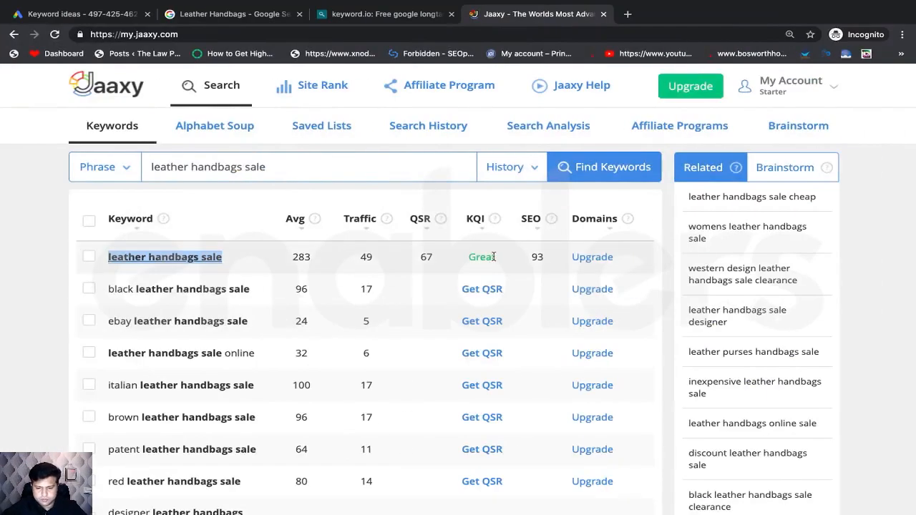
key(super+Tab)
click(322, 135)
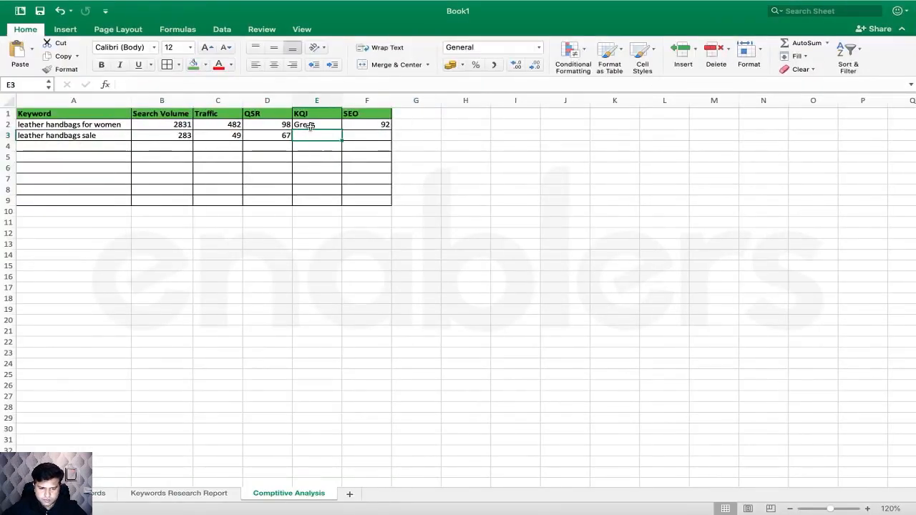
- Copy the Great rating from E2 into E3 and enter SEO score 93 in F3
click(310, 126)
key(ctrl+c)
click(320, 135)
key(ctrl+v)
click(367, 136)
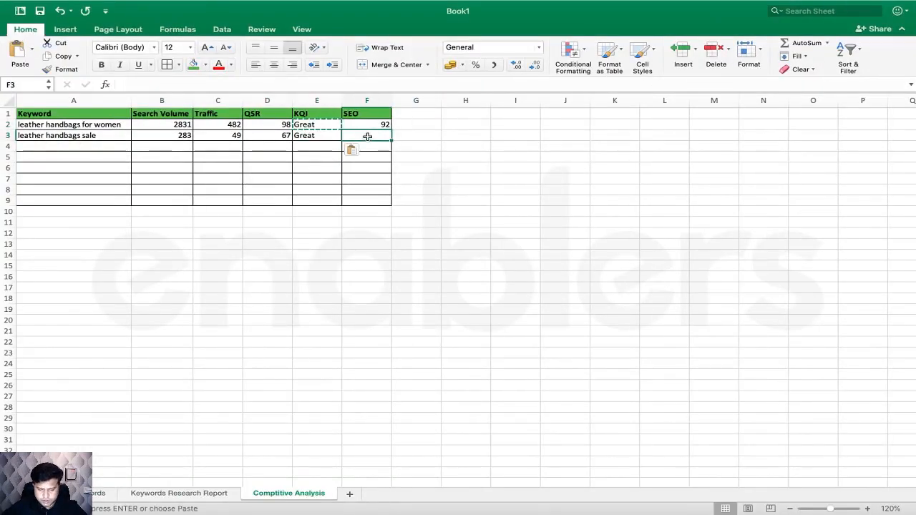
text(92)
click(395, 167)
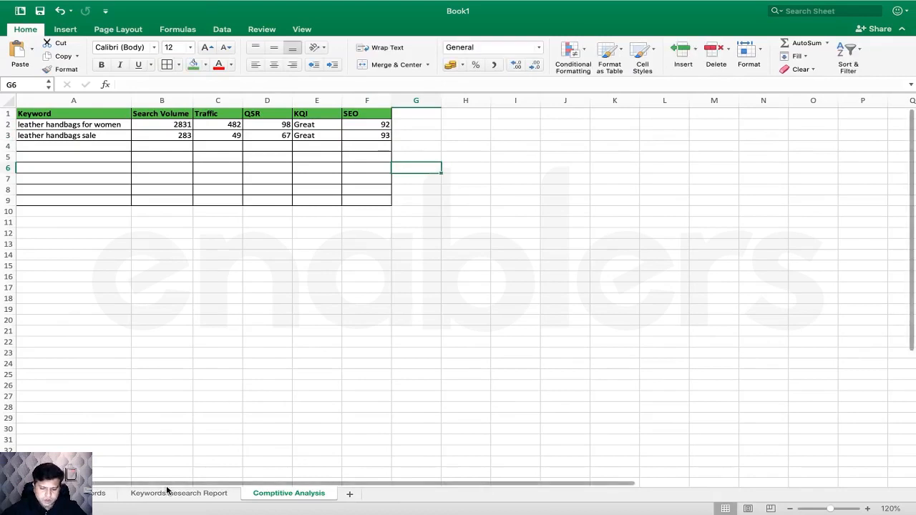
click(175, 493)
- Search Jaaxy for 'leather messenger bag' copied from the Keywords Research Report
click(48, 172)
key(cmd+c)
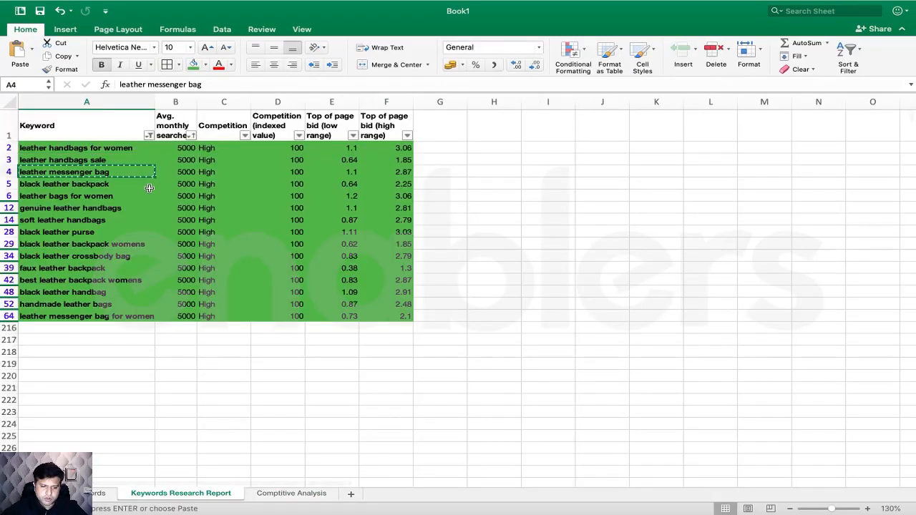
click(77, 185)
click(78, 172)
key(cmd+Tab)
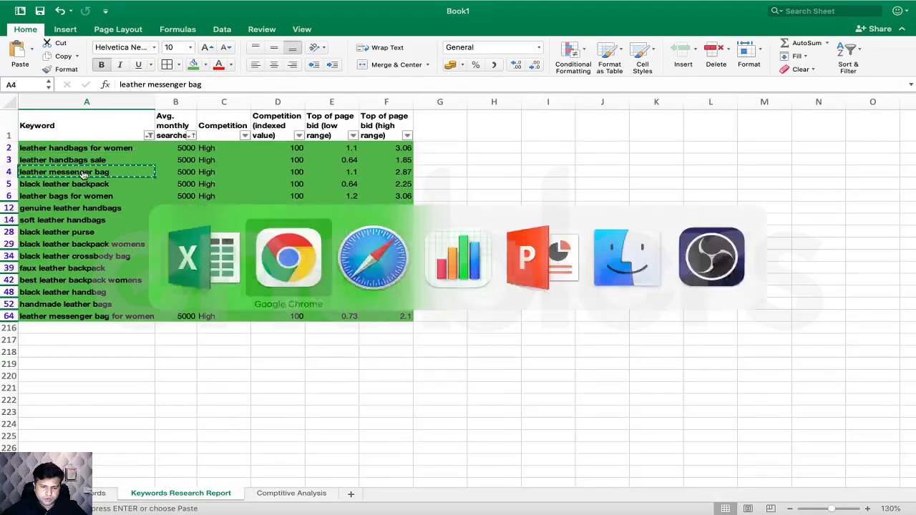
triple_click(371, 160)
key(cmd+v)
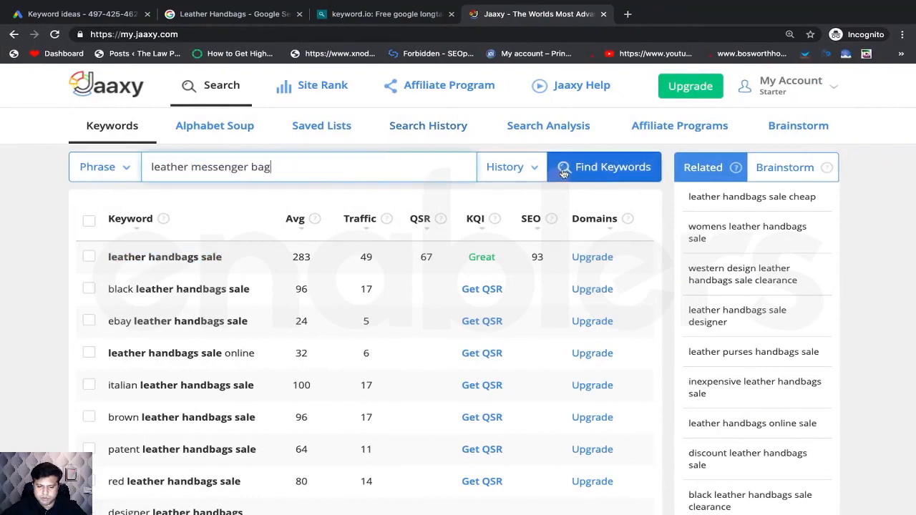
click(565, 170)
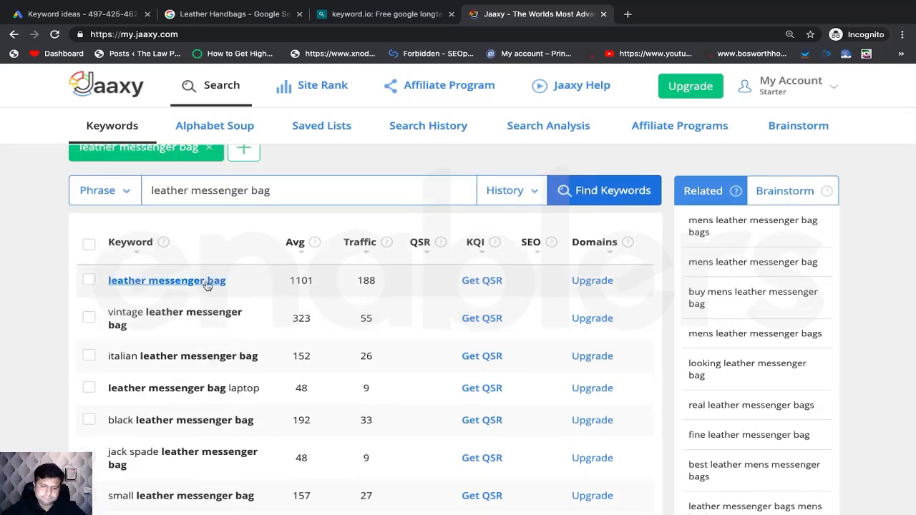
- Paste 'leather messenger bag' from Jaaxy into cell A4 of Comptitive Analysis
right_click(219, 285)
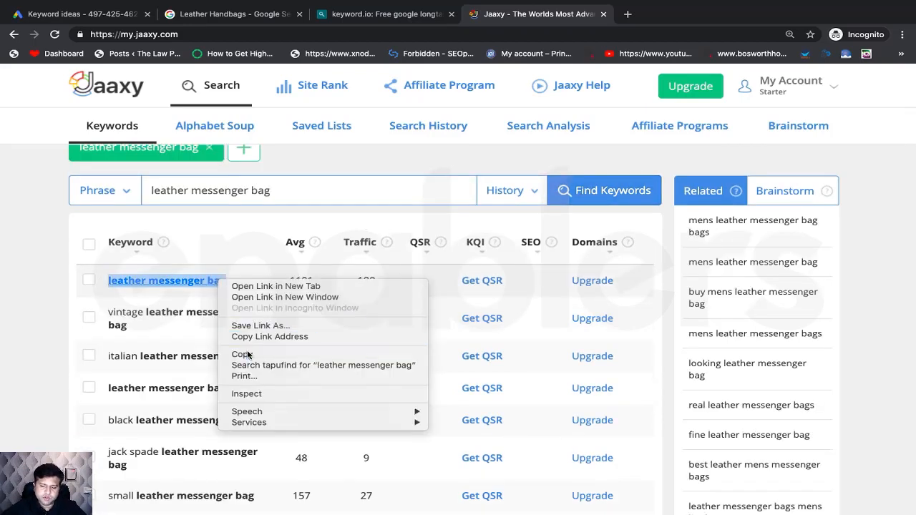
click(247, 354)
key(super+Tab)
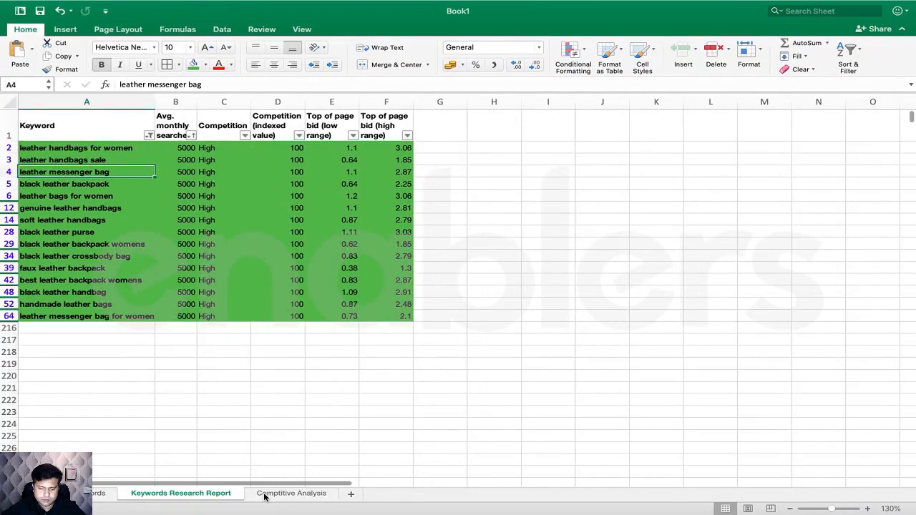
click(264, 494)
click(75, 148)
key(super+v)
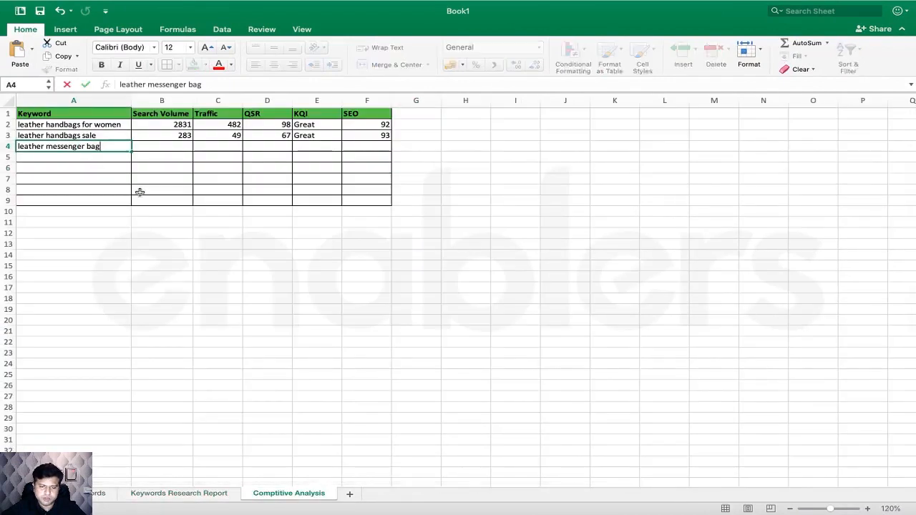
key(super+Tab)
key(super+Tab)
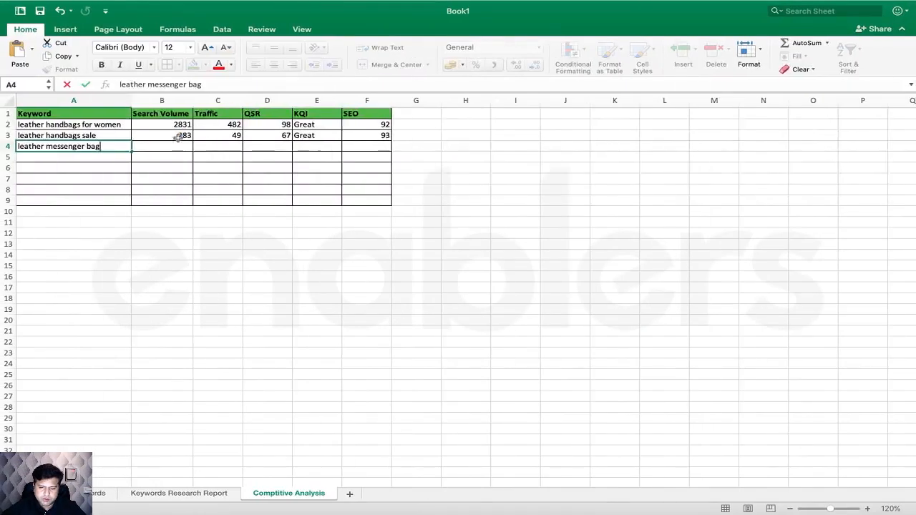
- Enter search volume 1101, traffic 188 and QSR 142 into B4:D4
click(170, 147)
text(1101)
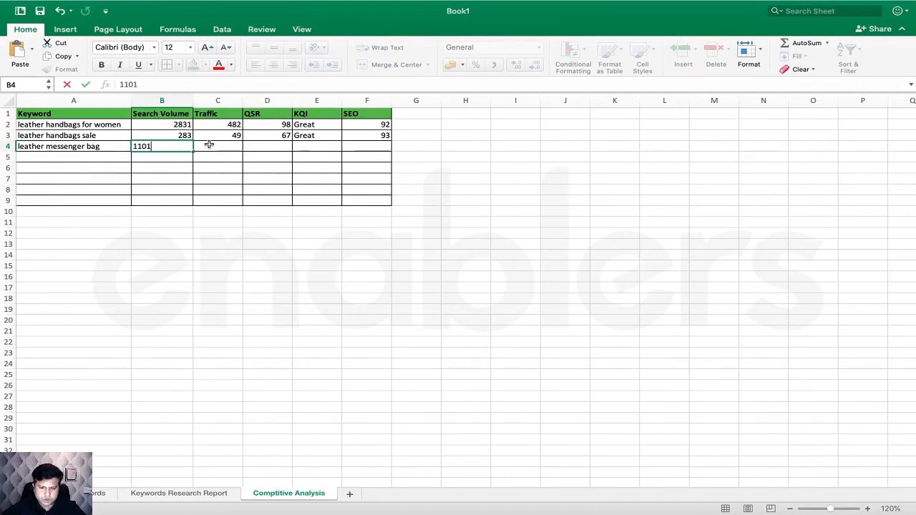
click(209, 147)
key(super+Tab)
key(super+Tab)
text(188)
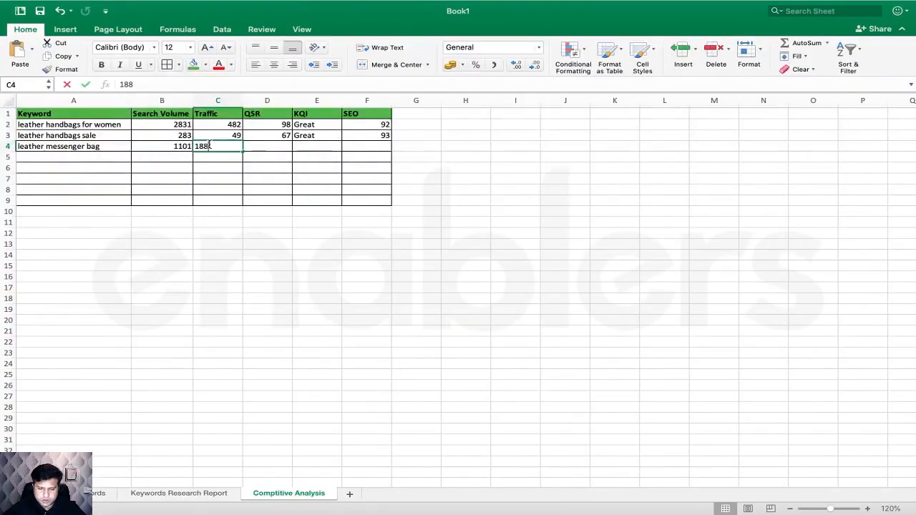
click(254, 147)
key(super+Tab)
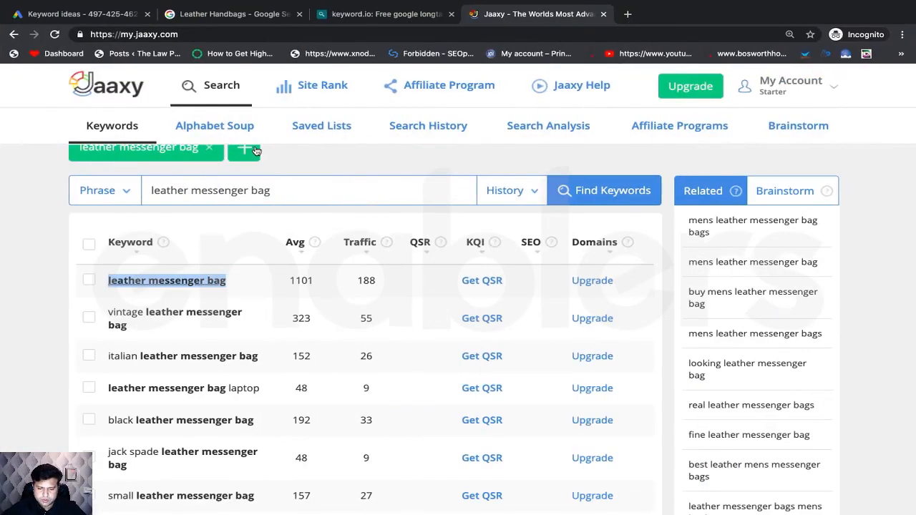
click(485, 280)
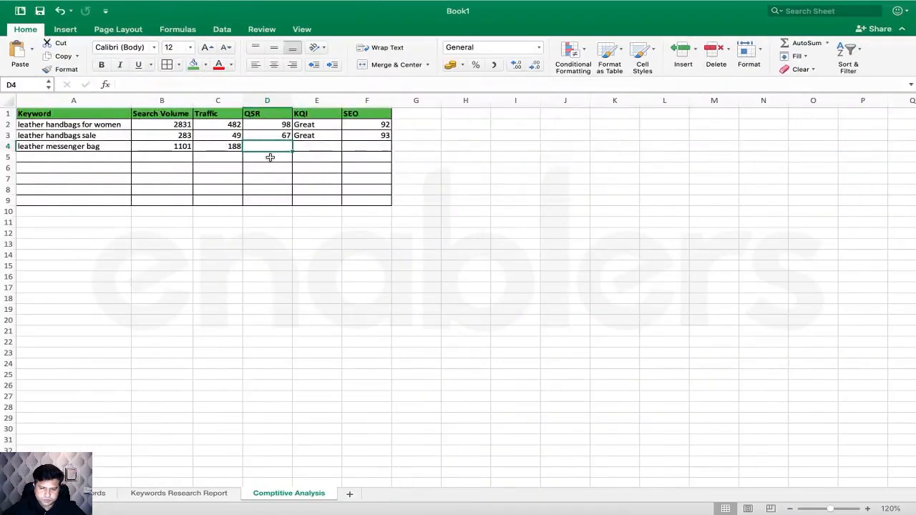
text(42)
key(Tab)
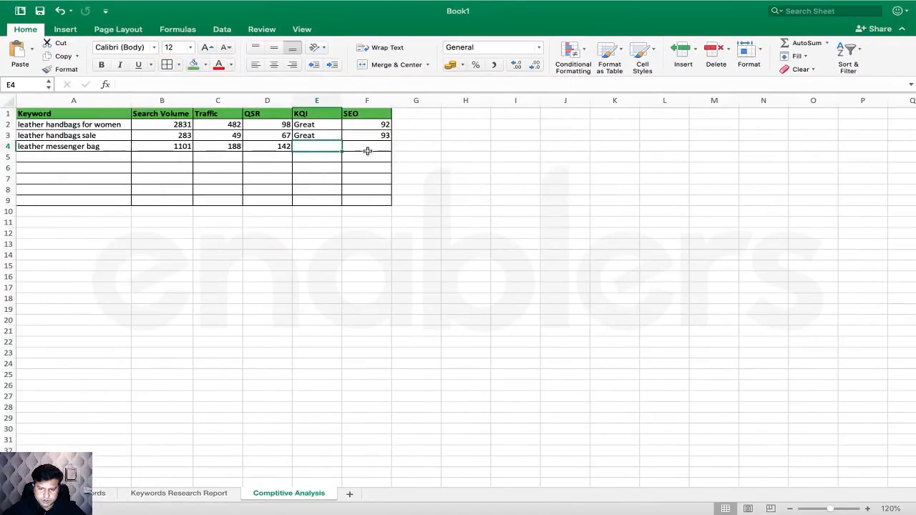
- Enter SEO score 89 in F4 and copy the Great rating into E4
click(367, 147)
text(89)
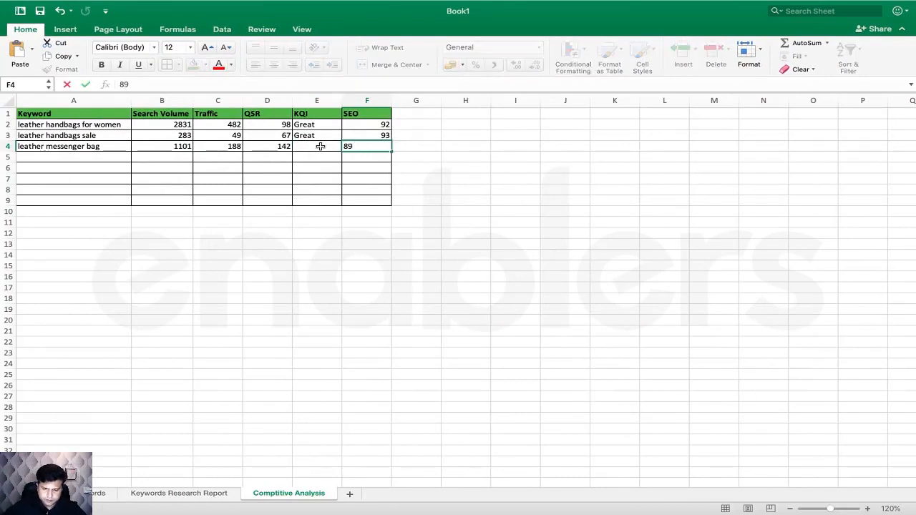
click(320, 136)
key(super+c)
click(318, 146)
key(super+v)
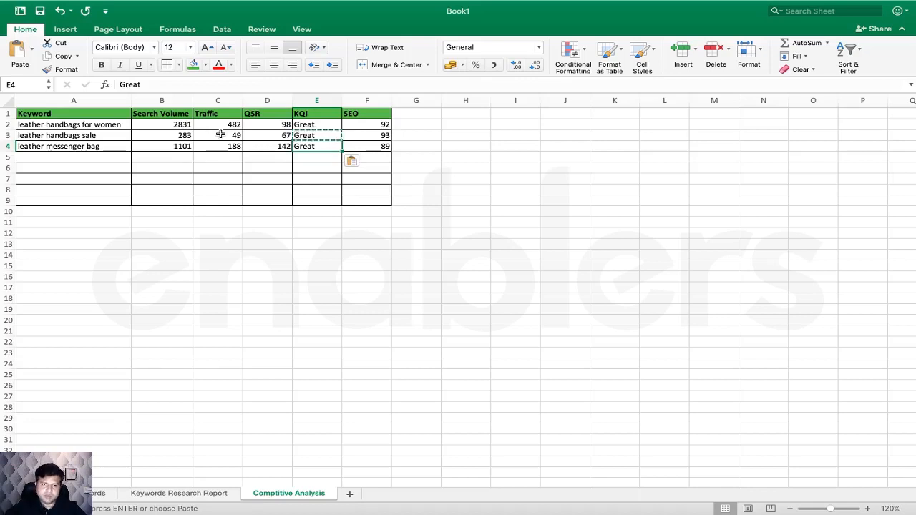
key(ctrl+Right)
scroll(336, 250, up, 1)
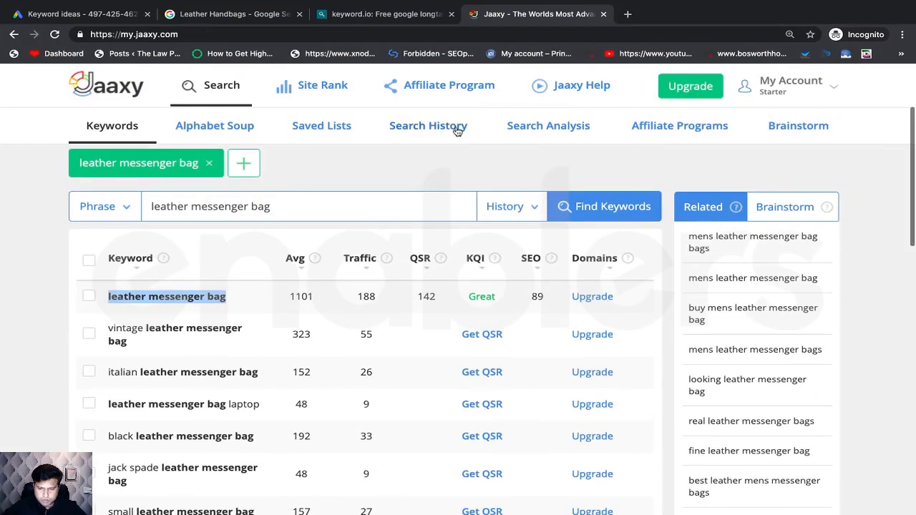
key(super+Tab)
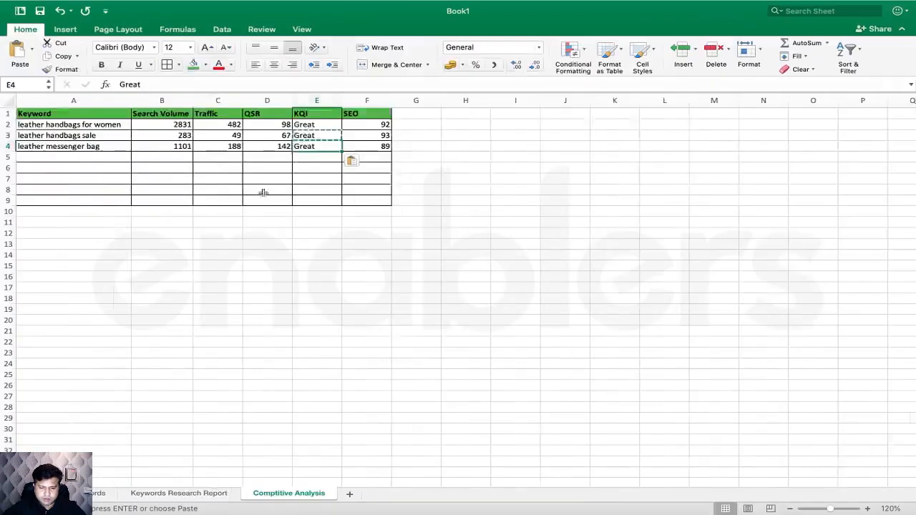
click(200, 494)
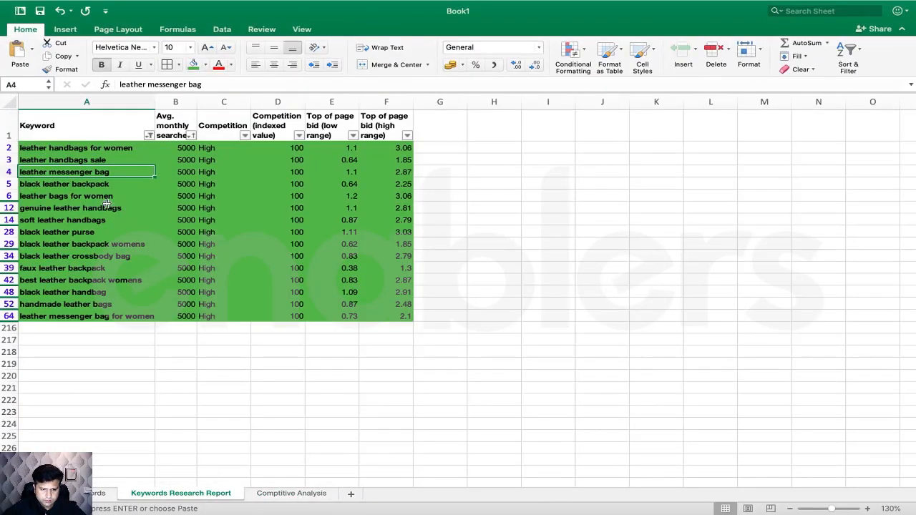
- Search Jaaxy for 'genuine leather handbags', copied from cell A12
click(106, 208)
key(super+c)
key(super+Tab)
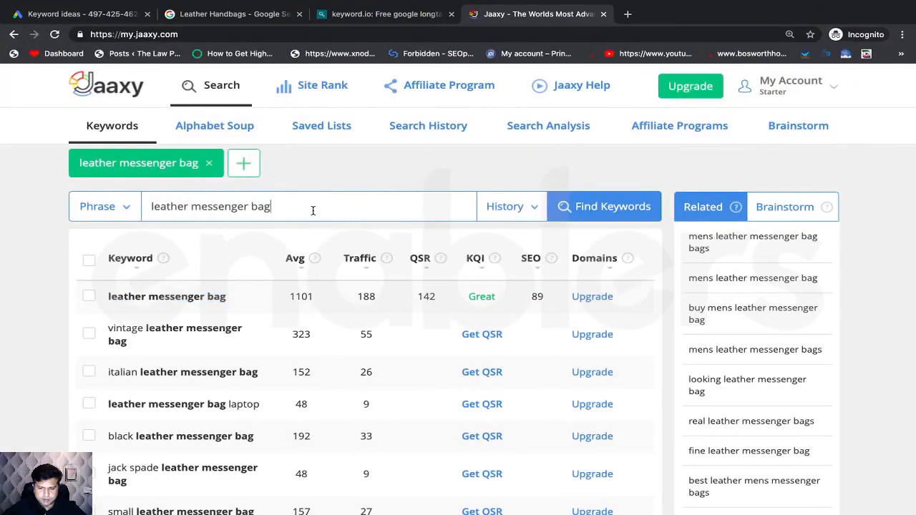
triple_click(313, 210)
key(super+v)
key(Return)
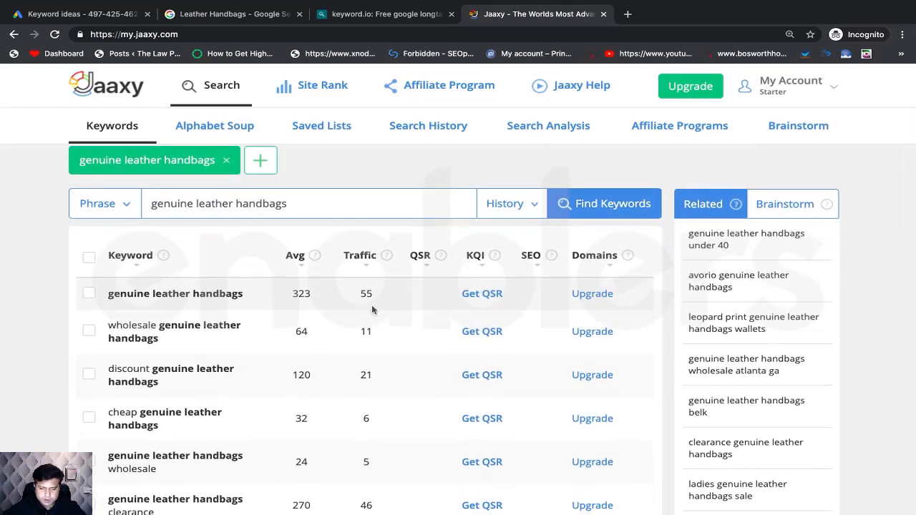
- Reveal its QSR 107, KQI Great and SEO 91, then return to Excel
click(482, 297)
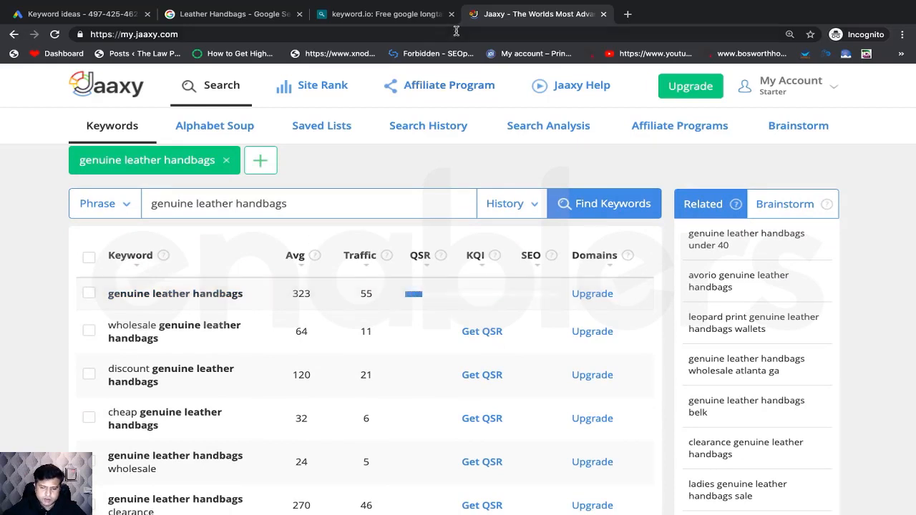
click(414, 17)
click(534, 15)
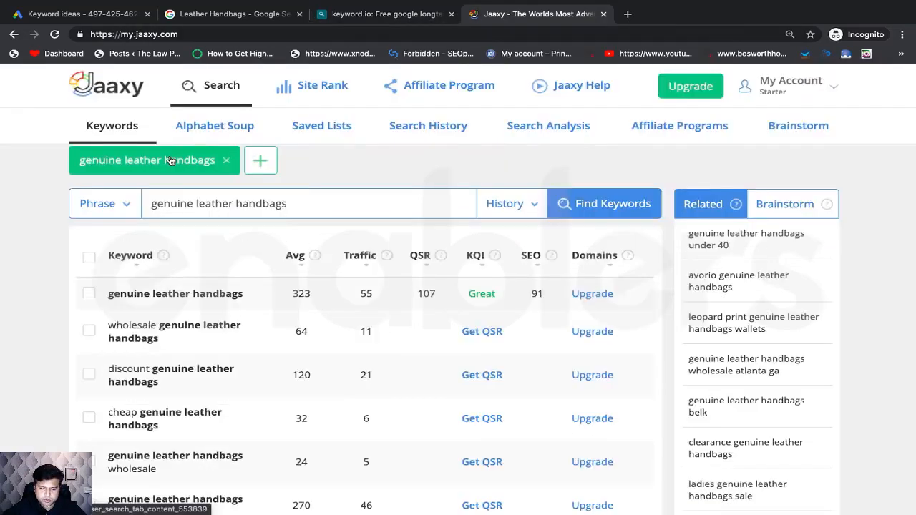
key(ctrl+Left)
- Enter search volume 323, traffic 55 and QSR 107 into B5:D5
text(32)
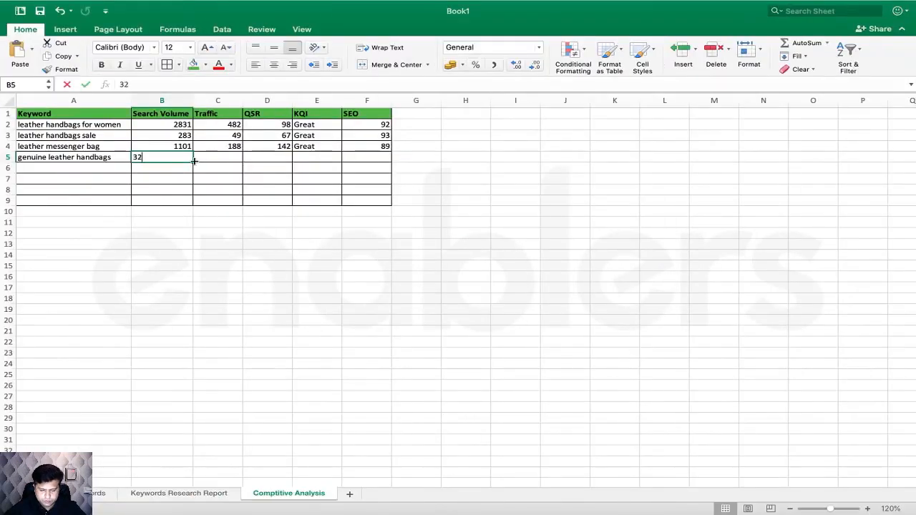
text(3)
click(227, 161)
text(55)
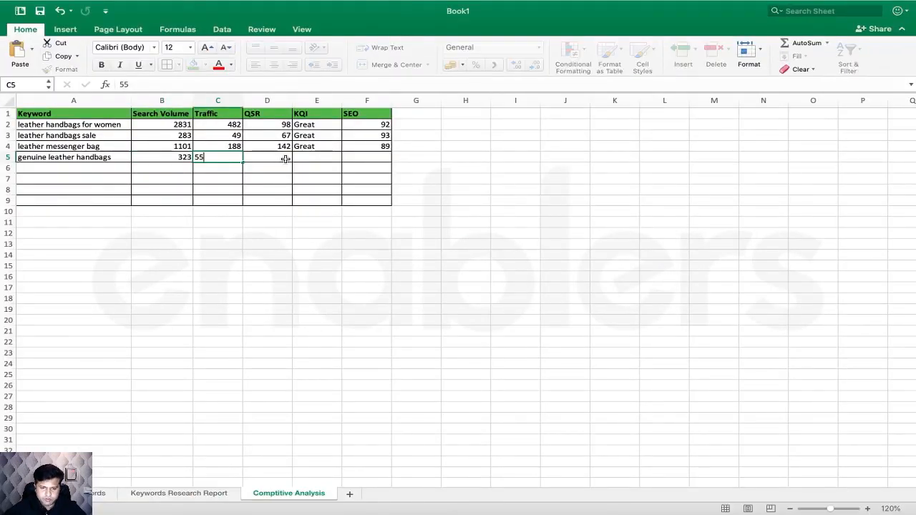
click(285, 162)
key(ctrl+Right)
key(ctrl+Left)
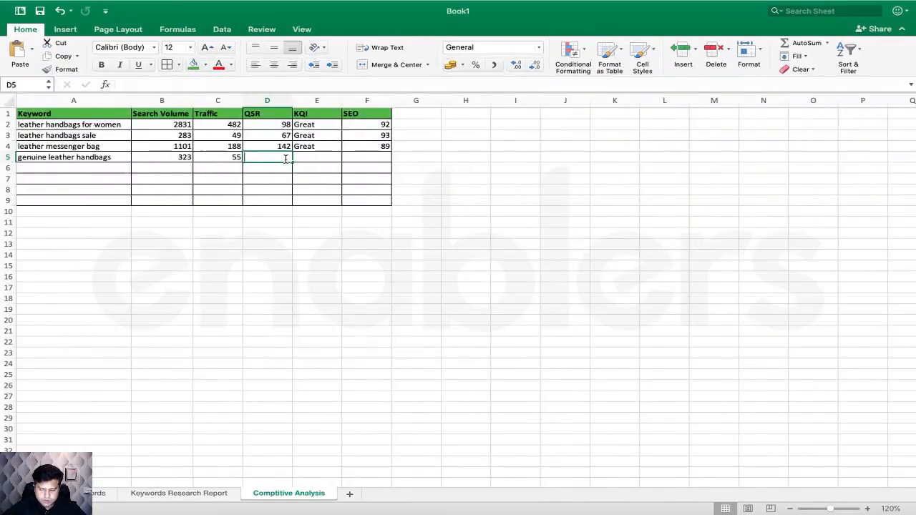
text(107)
- Enter KQI Great in E5 and SEO score 91 in F5
click(306, 155)
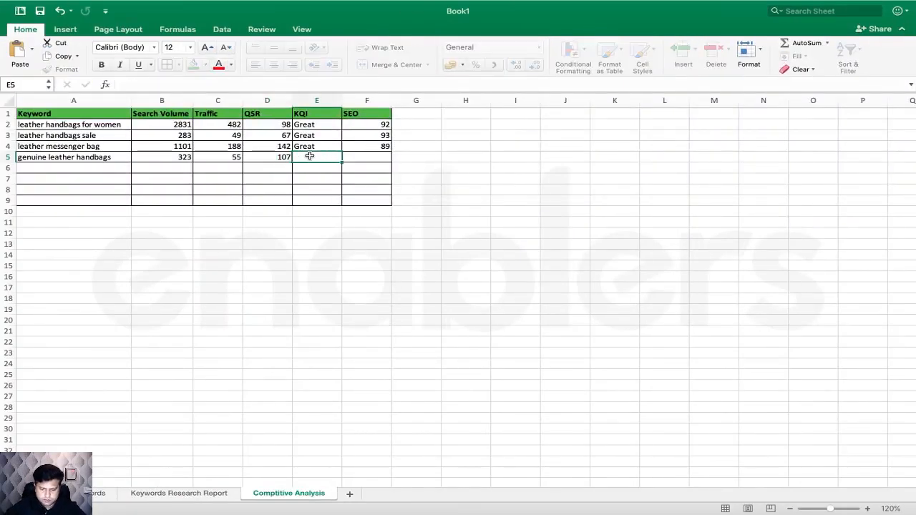
text(Great)
key(Tab)
key(ctrl+Right)
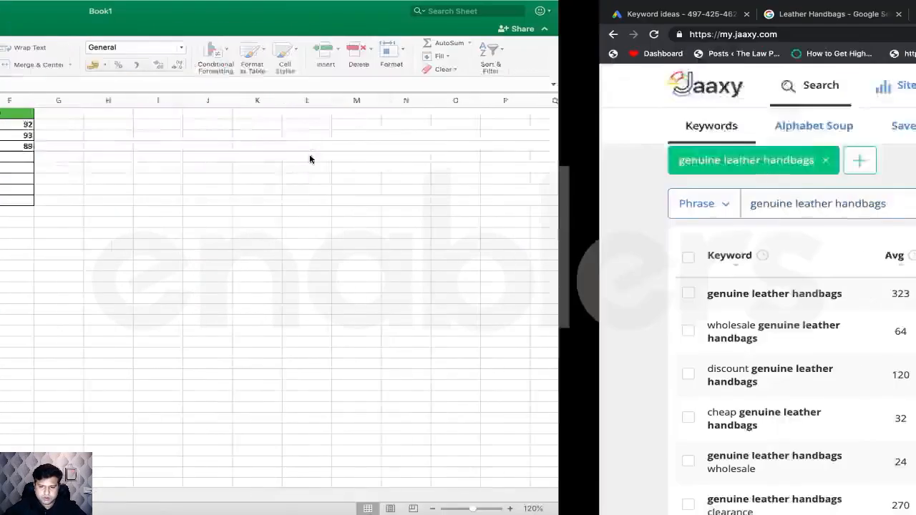
key(ctrl+Left)
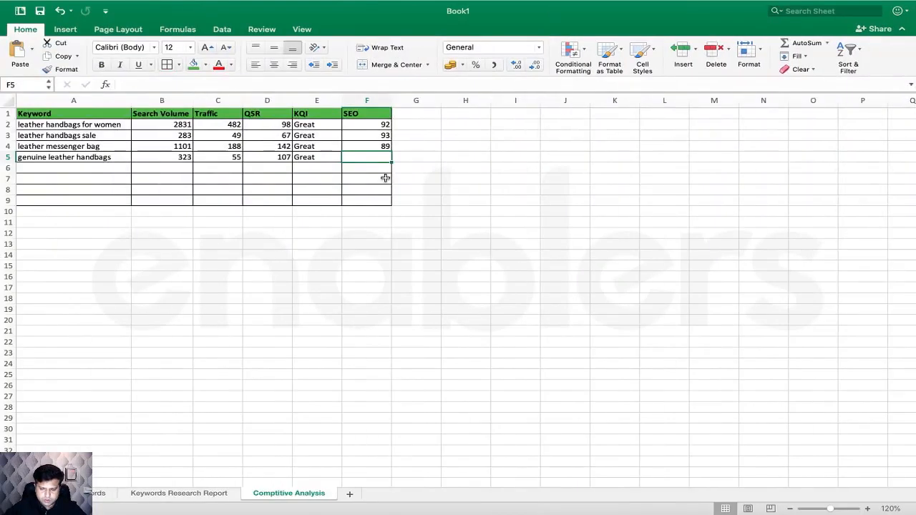
text(91)
click(466, 201)
key(ctrl+Right)
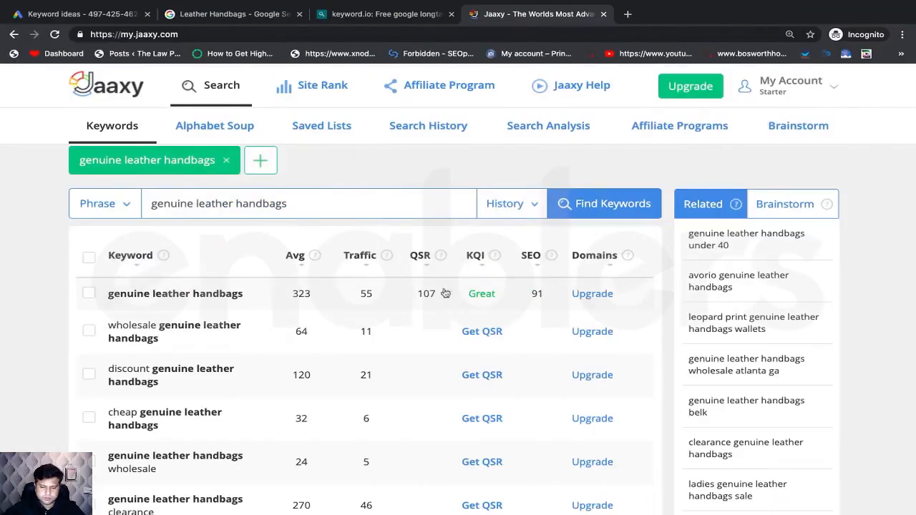
key(super+Tab)
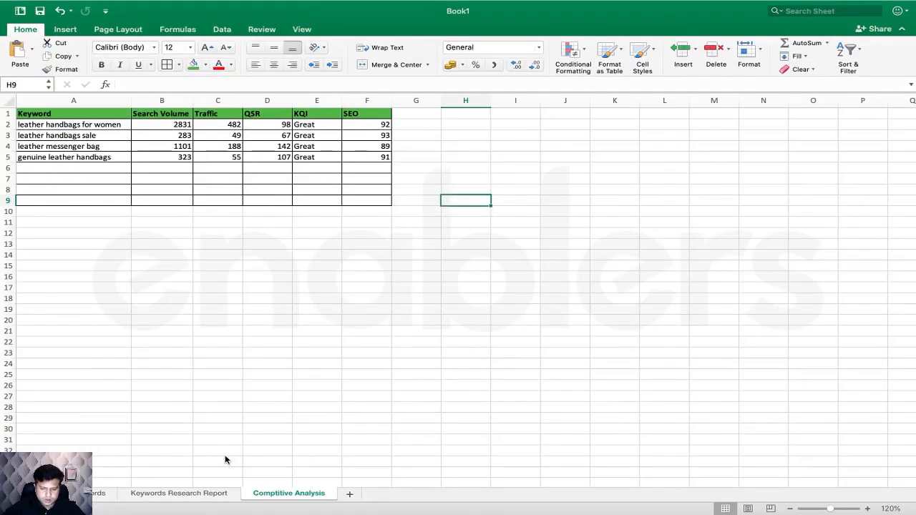
- Get the QSR score for black leather backpack in Jaaxy, then select cell A6 in Excel
click(191, 493)
key(ctrl+Right)
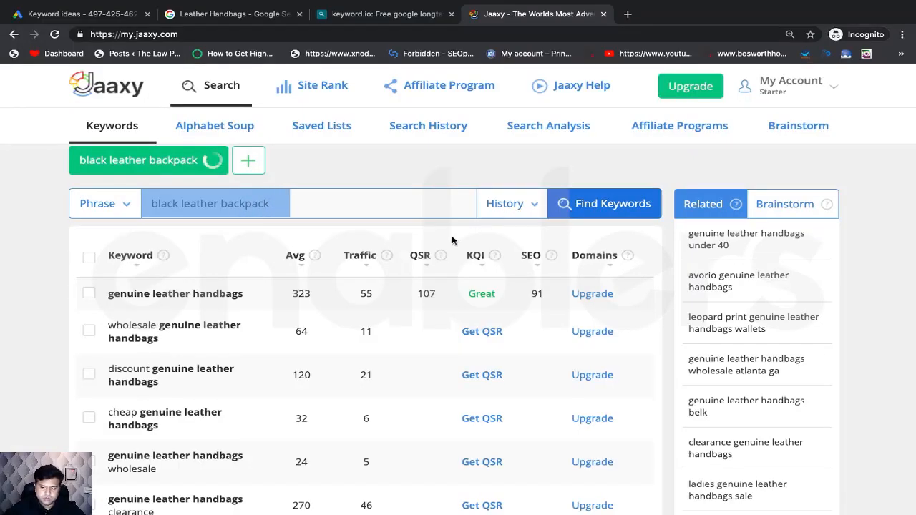
scroll(452, 241, down, 1)
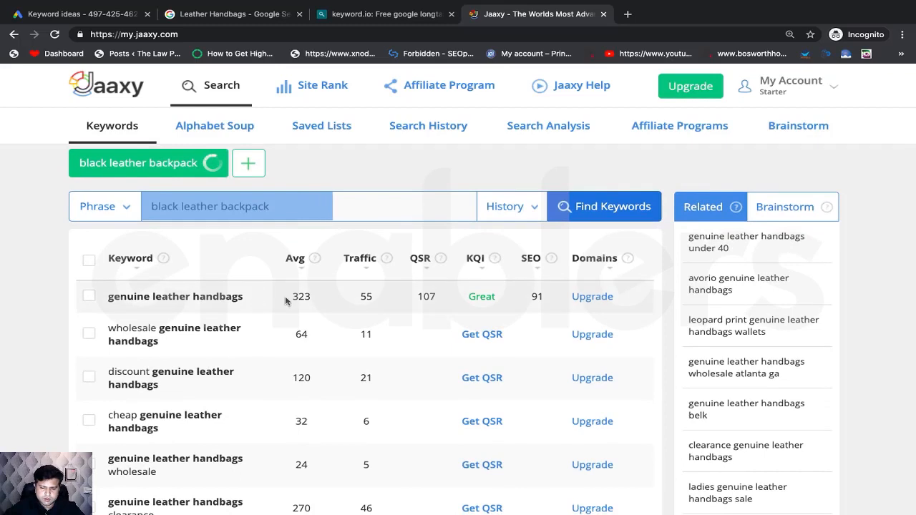
click(467, 297)
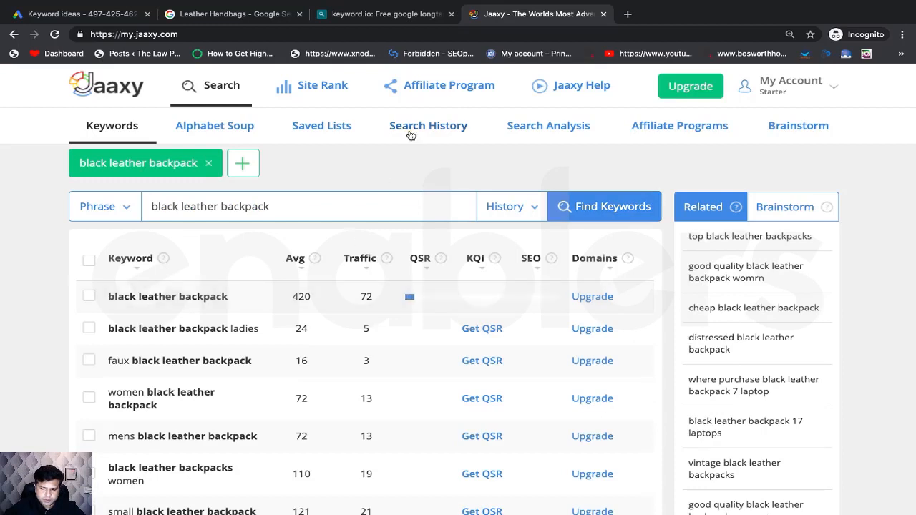
key(super+Tab)
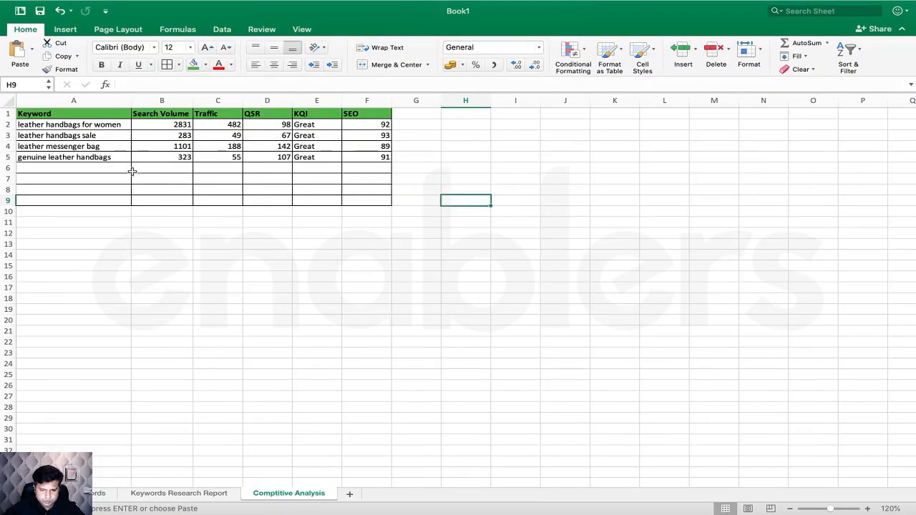
click(134, 170)
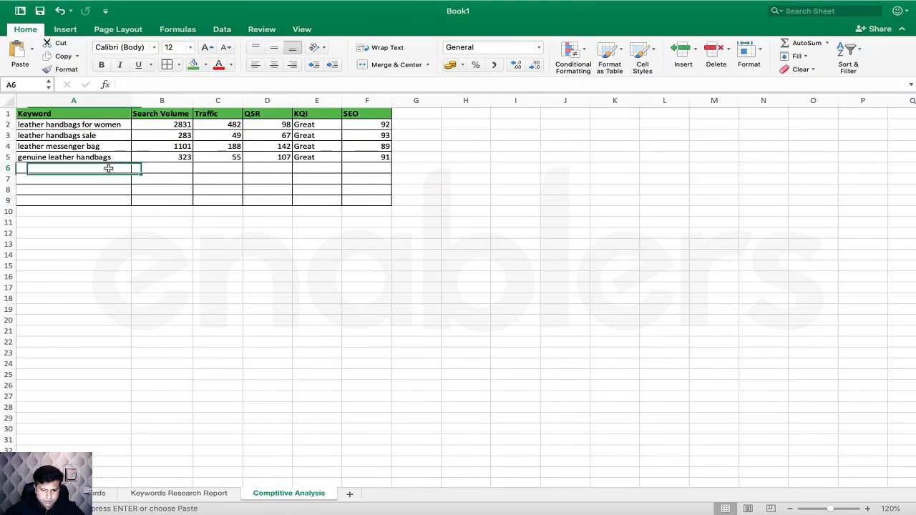
- Paste 'black leather backpack' into A6 and enter 420, 72 and 122 into B6:D6
text(black leather backpack)
click(155, 166)
text(42)
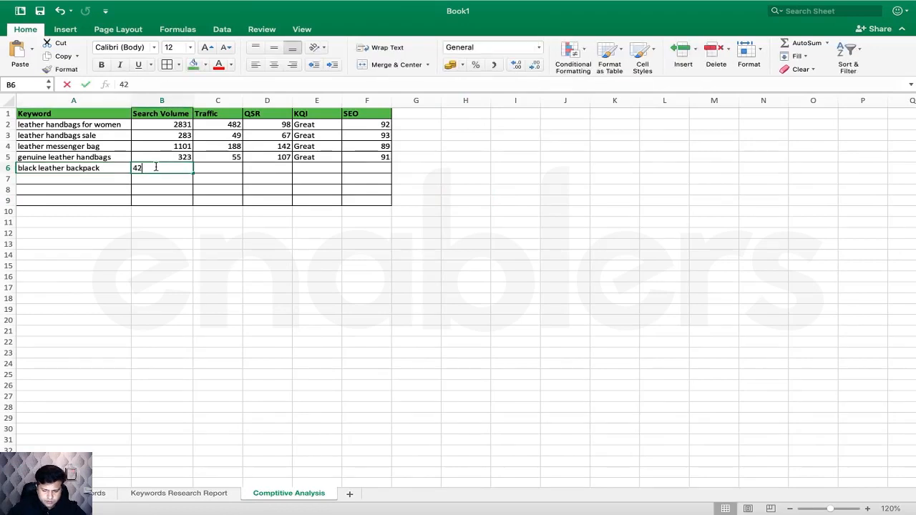
text(0)
click(208, 169)
text(72)
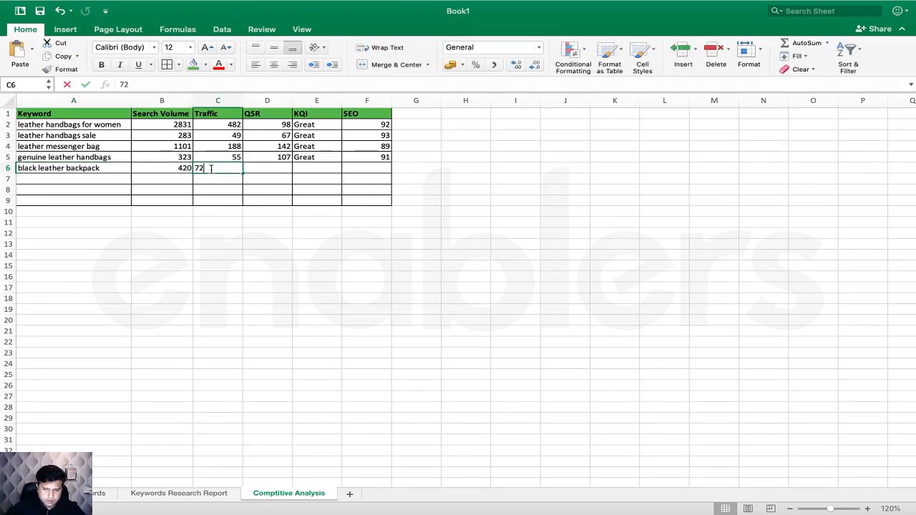
key(ctrl+Right)
key(ctrl+Left)
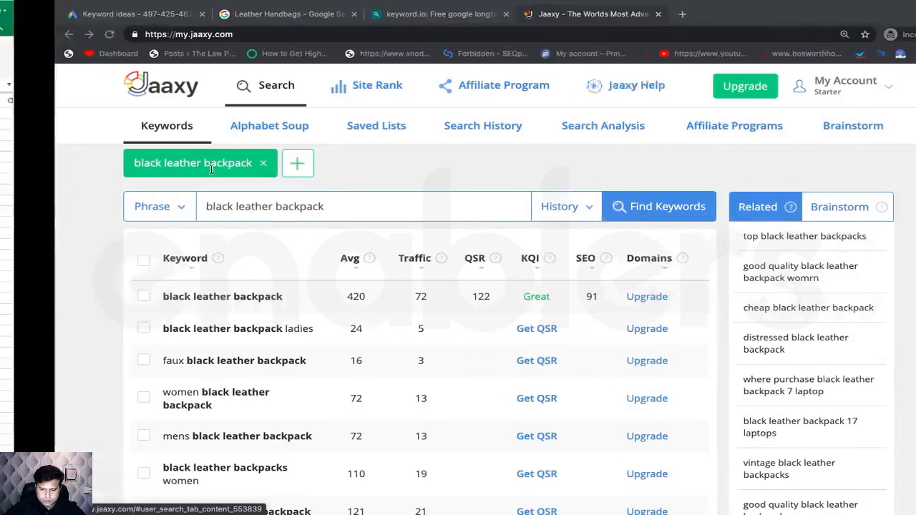
click(265, 169)
text(122)
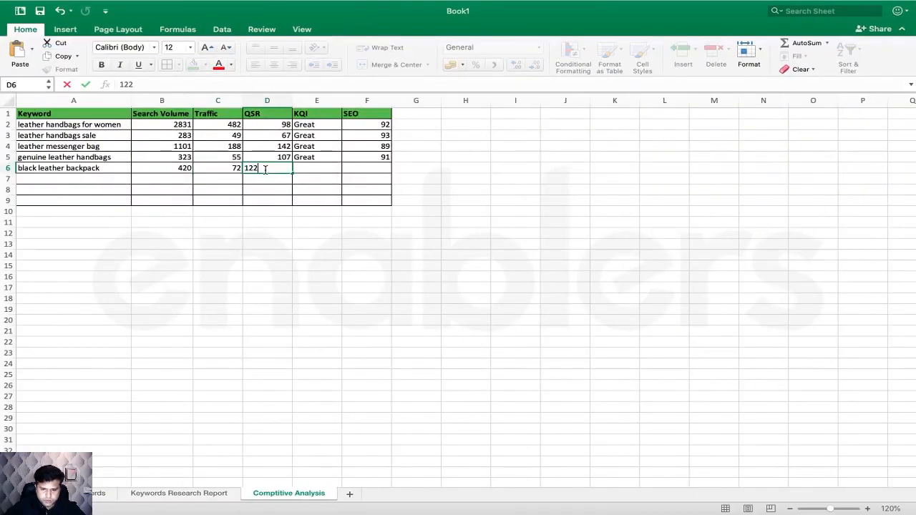
- Enter KQI Great in E6 and SEO score 91 in F6
click(330, 168)
text(Grr)
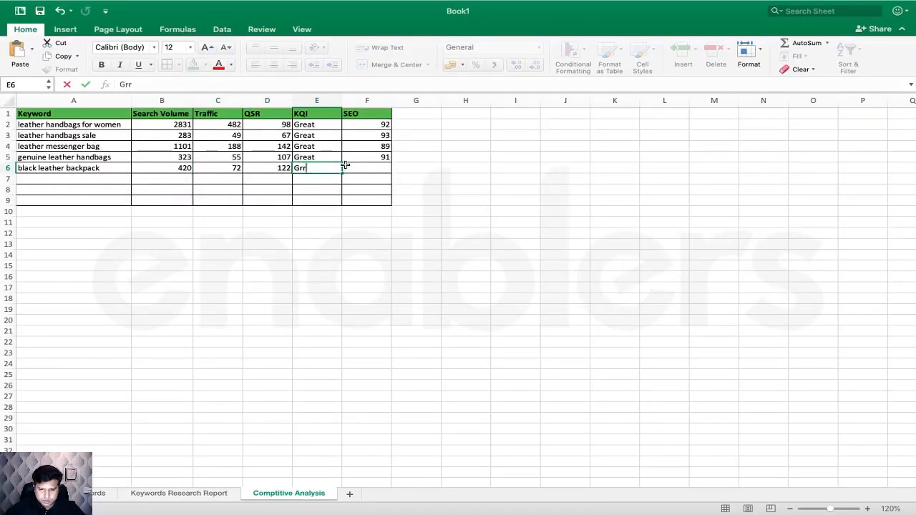
key(BackSpace)
text(eat)
click(370, 181)
key(ctrl+Right)
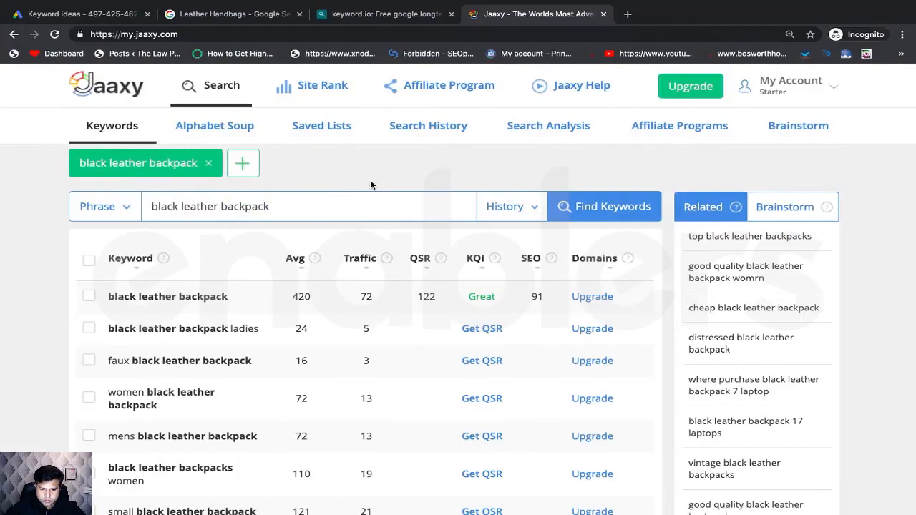
key(ctrl+Left)
click(383, 168)
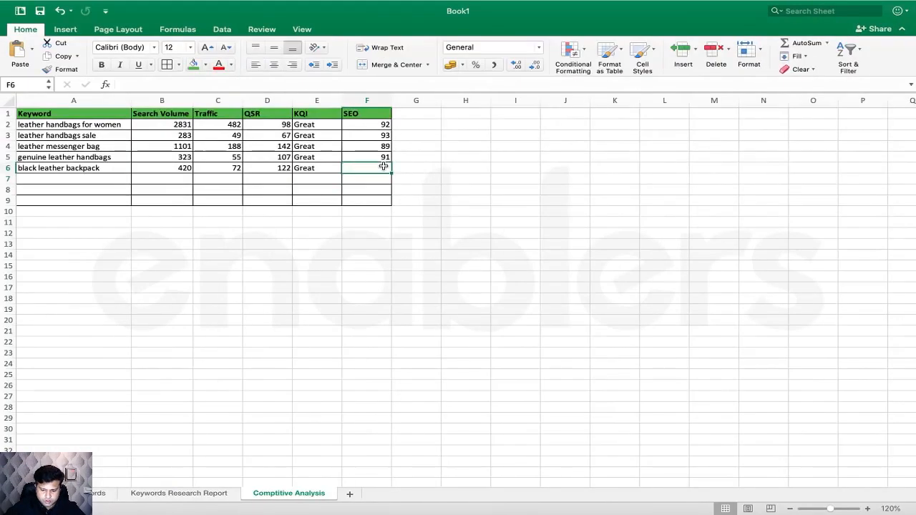
text(8)
key(BackSpace)
text(91)
click(409, 209)
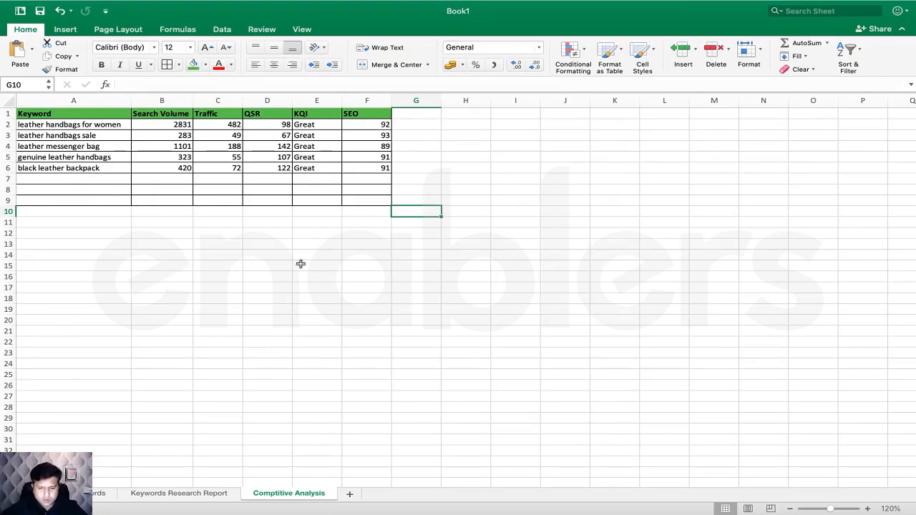
- Zoom the sheet from 120% to 140%
click(869, 509)
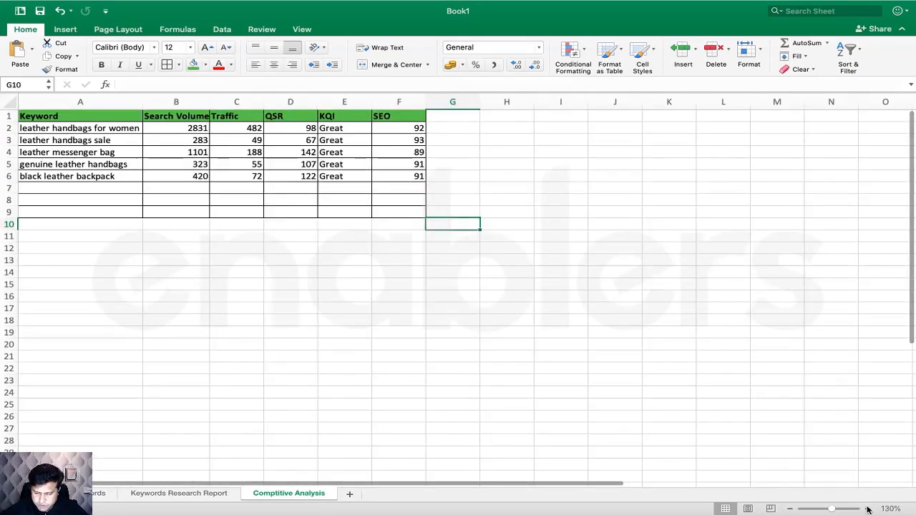
click(868, 508)
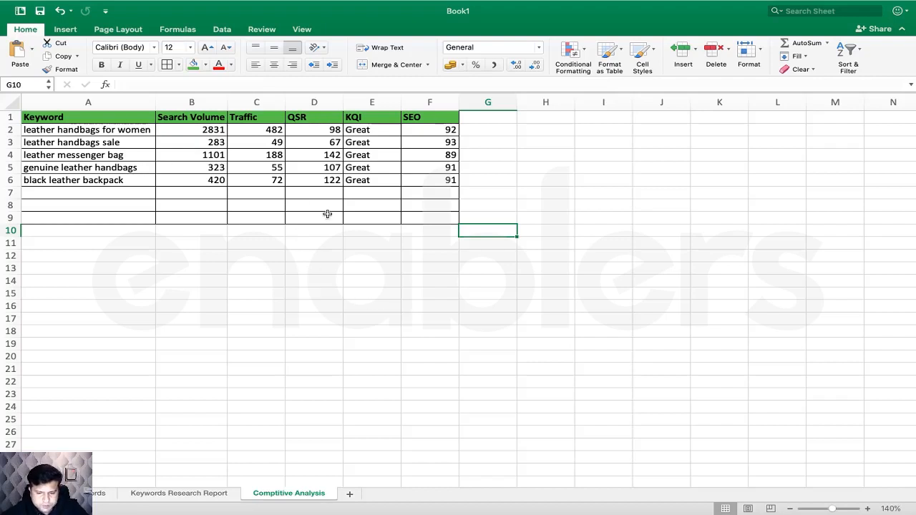
click(332, 159)
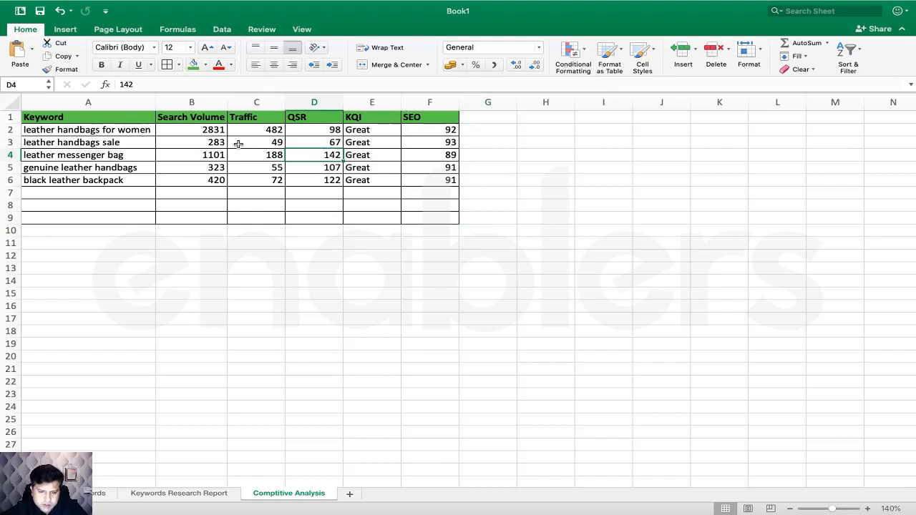
click(216, 131)
click(217, 154)
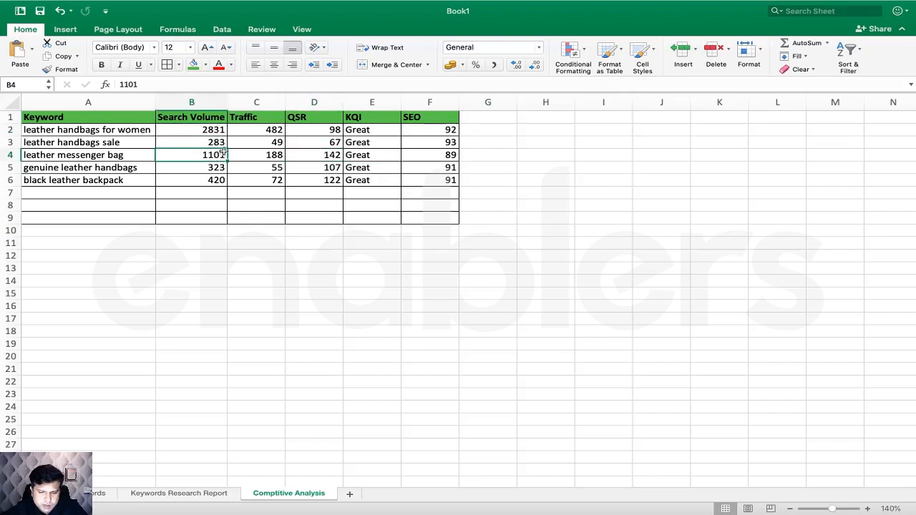
click(272, 129)
click(265, 155)
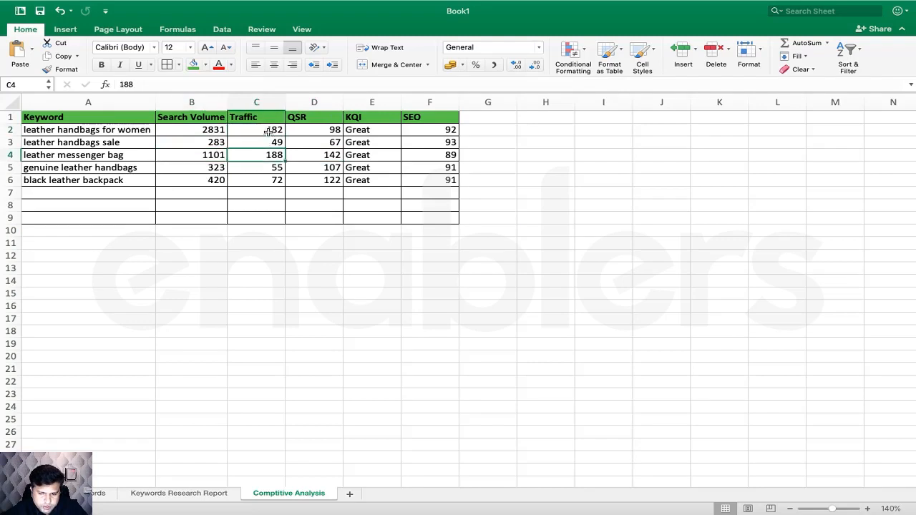
click(276, 130)
click(324, 129)
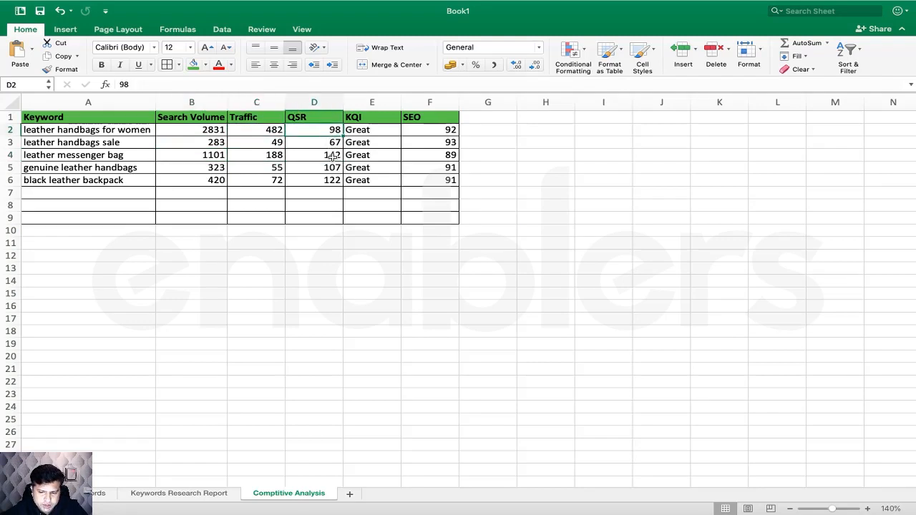
click(335, 156)
click(370, 131)
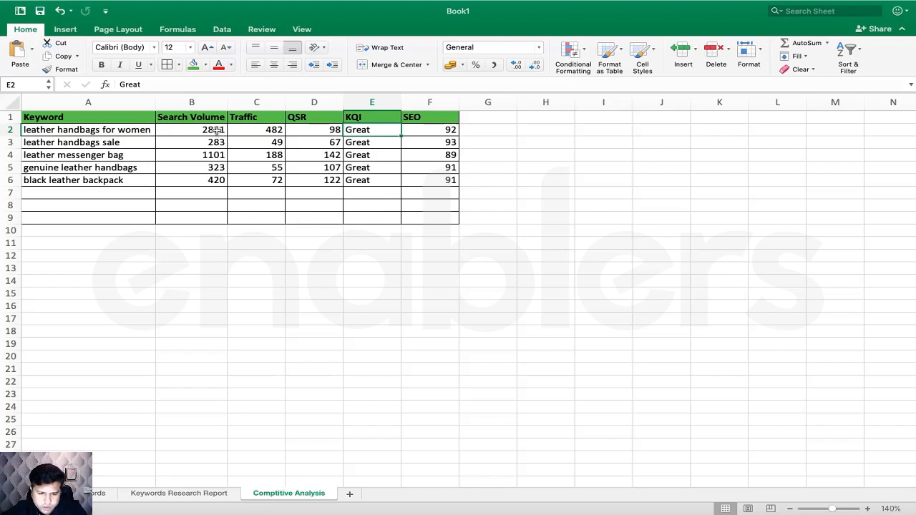
drag(218, 131, 232, 164)
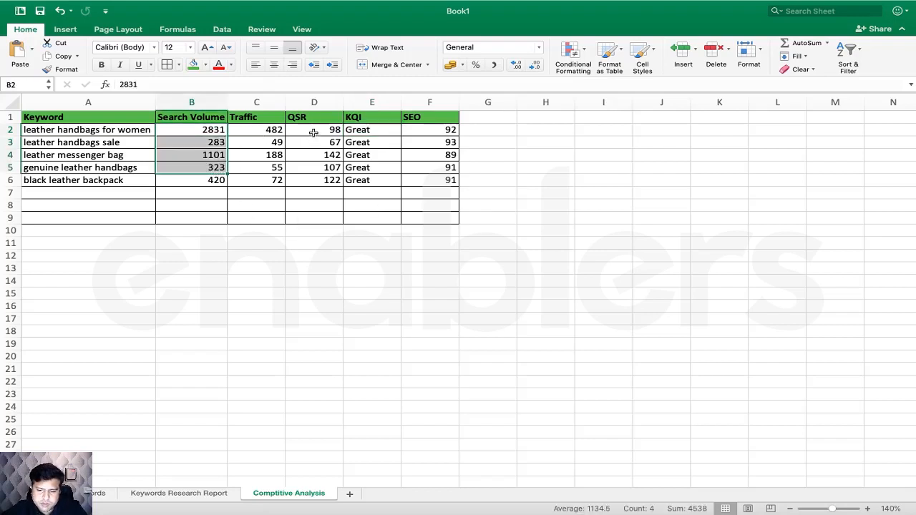
drag(315, 134, 314, 179)
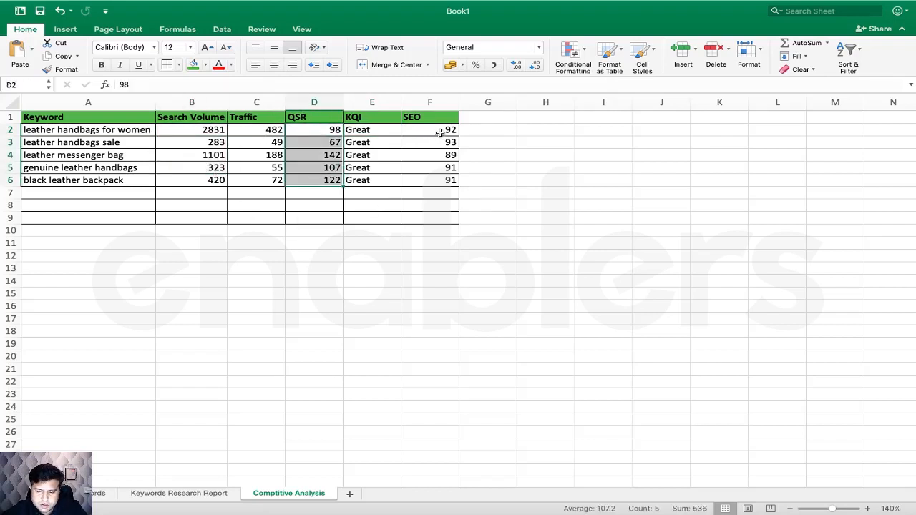
drag(439, 131, 439, 179)
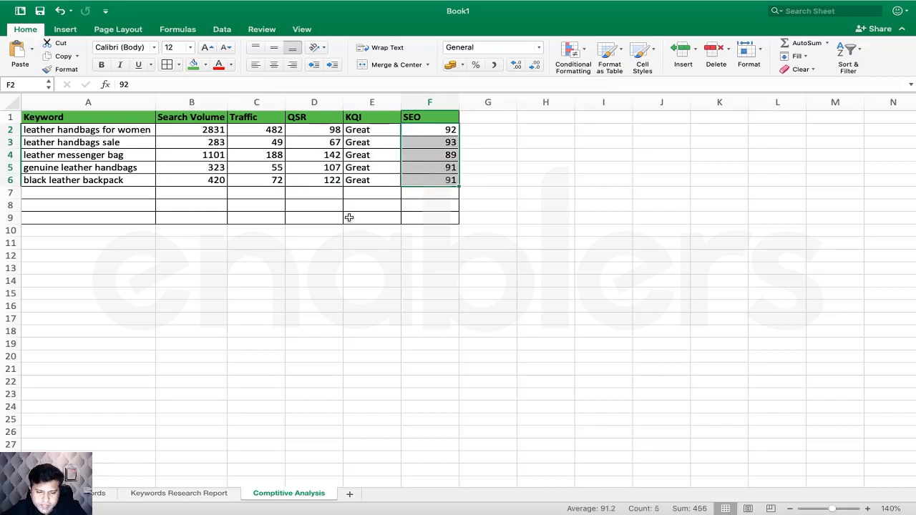
click(327, 225)
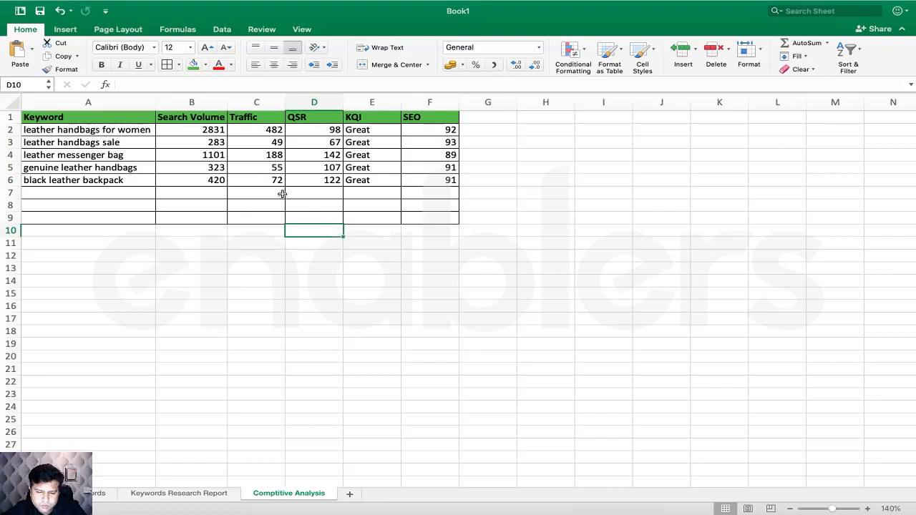
click(217, 130)
drag(231, 131, 315, 131)
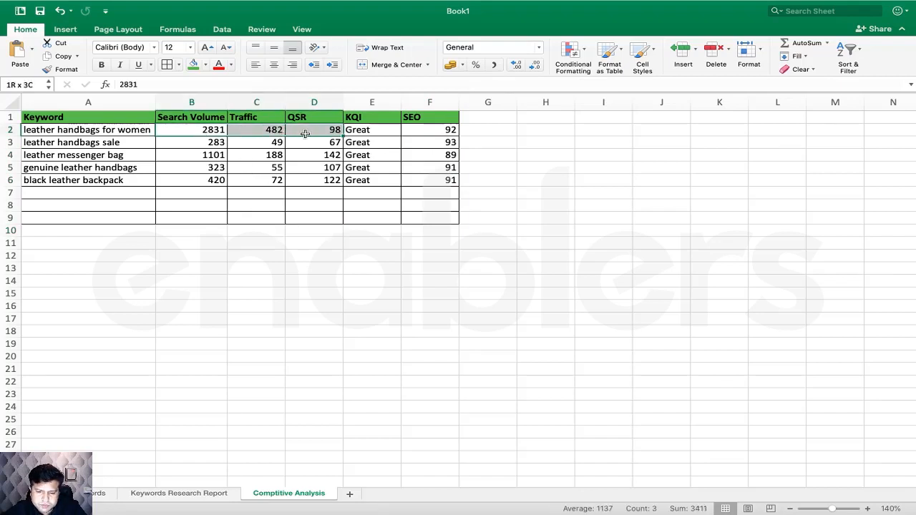
click(130, 131)
drag(129, 131, 425, 133)
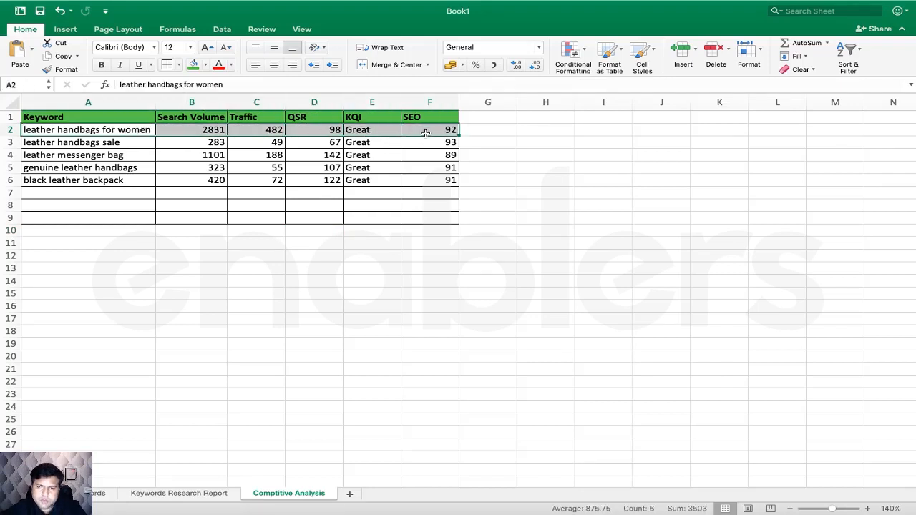
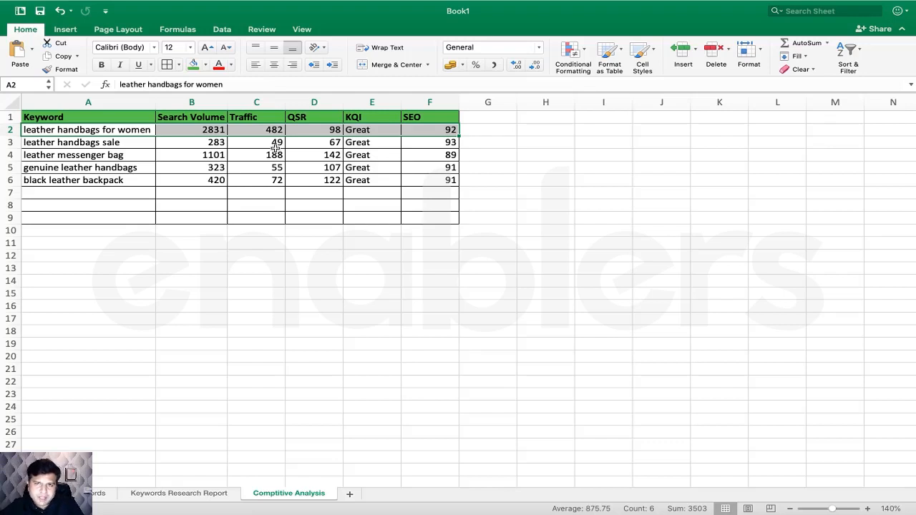
- Compare black leather backpack's QSR 122 and traffic 72 with leather messenger bag's 142 and 188
click(149, 132)
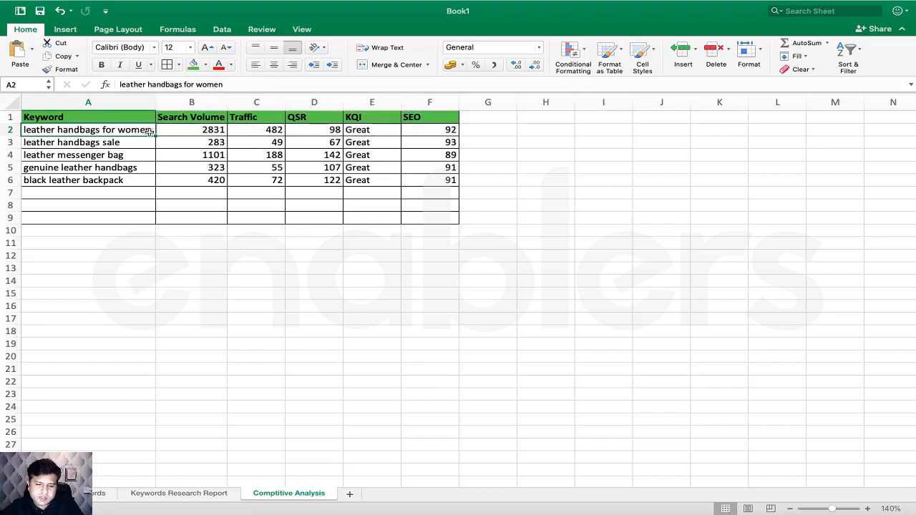
drag(153, 130, 403, 131)
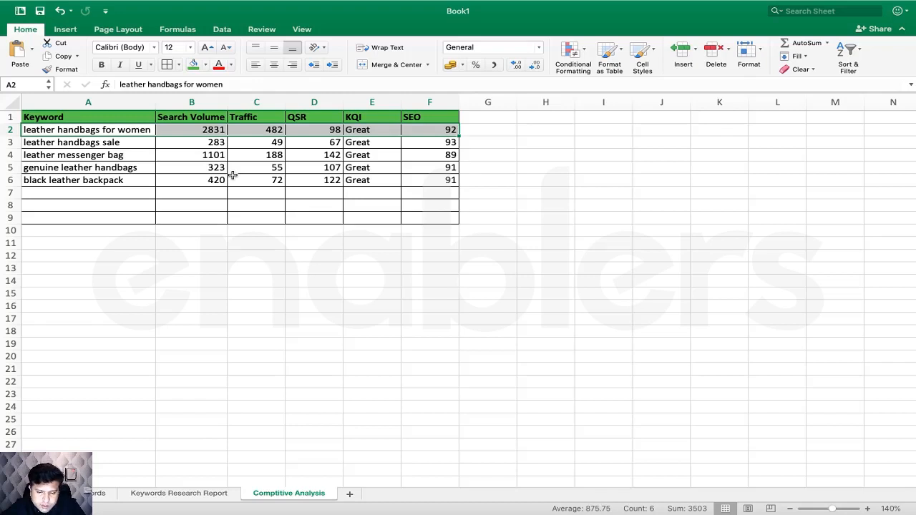
click(331, 155)
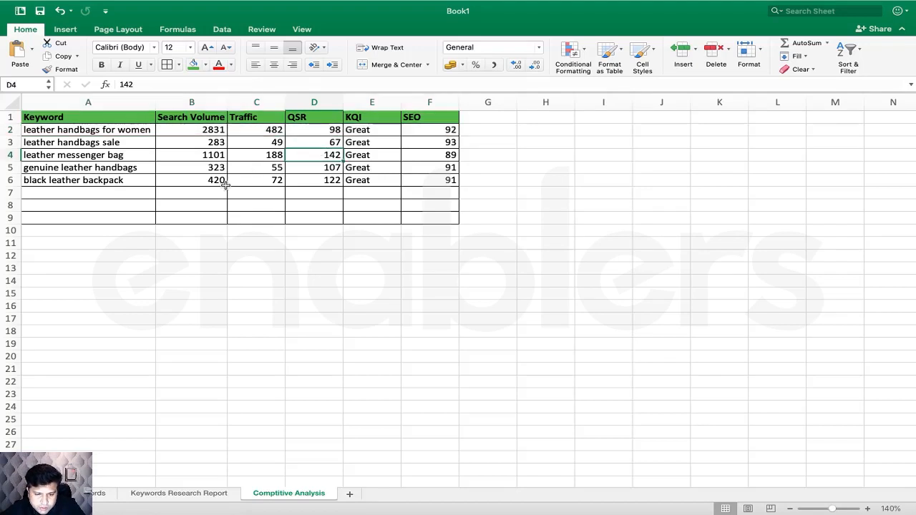
drag(225, 184, 330, 180)
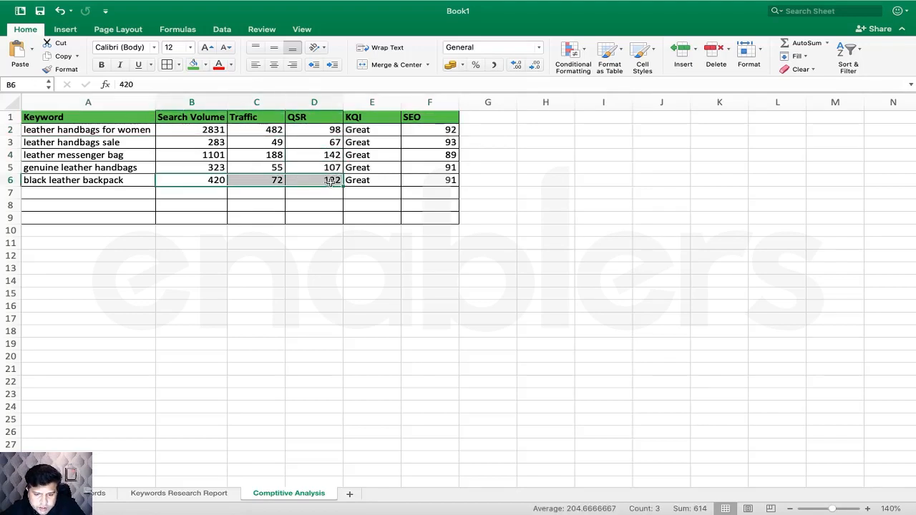
click(330, 180)
click(326, 154)
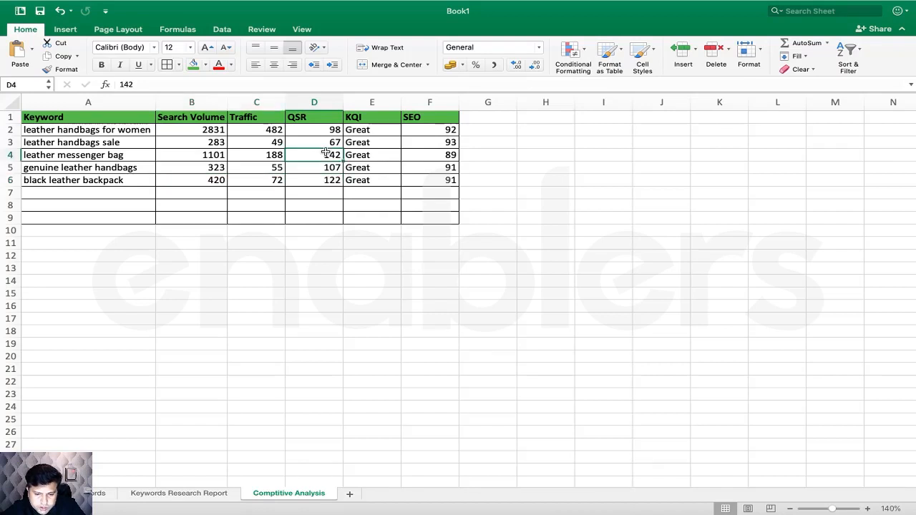
click(329, 179)
click(329, 157)
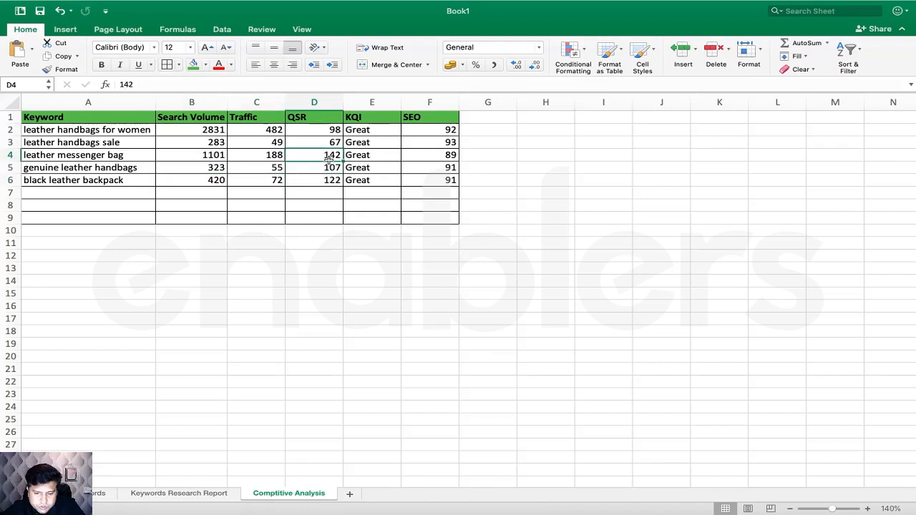
click(327, 177)
click(329, 154)
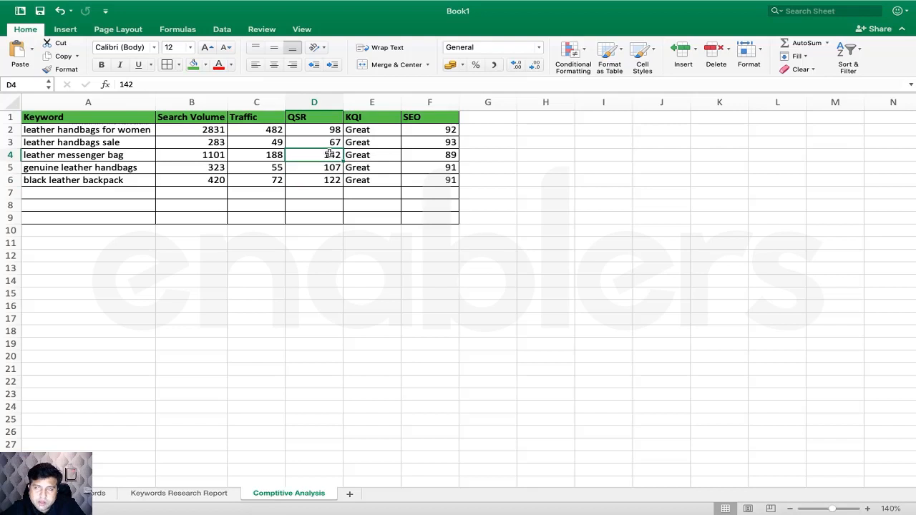
click(315, 181)
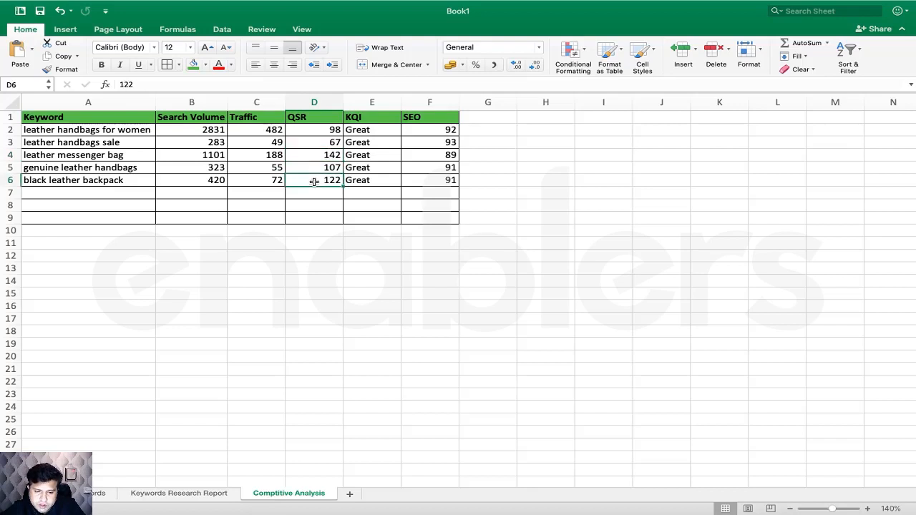
click(274, 180)
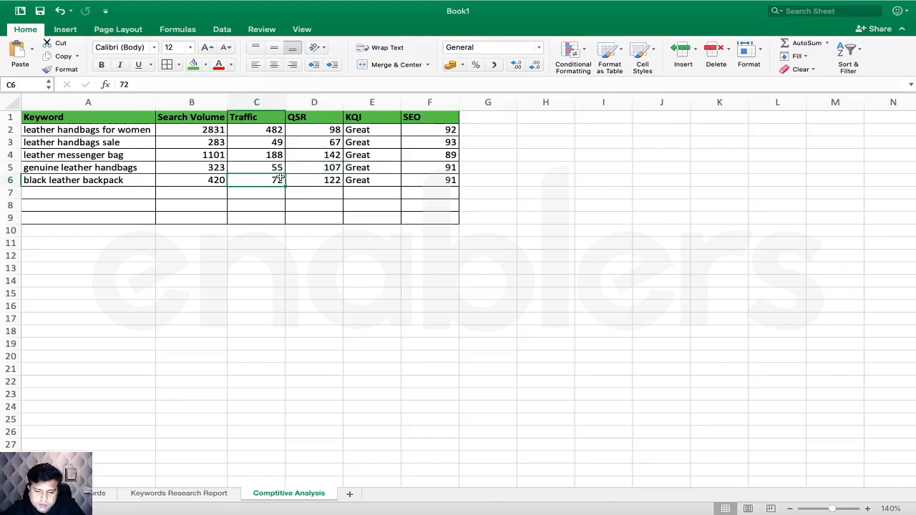
click(276, 154)
click(276, 181)
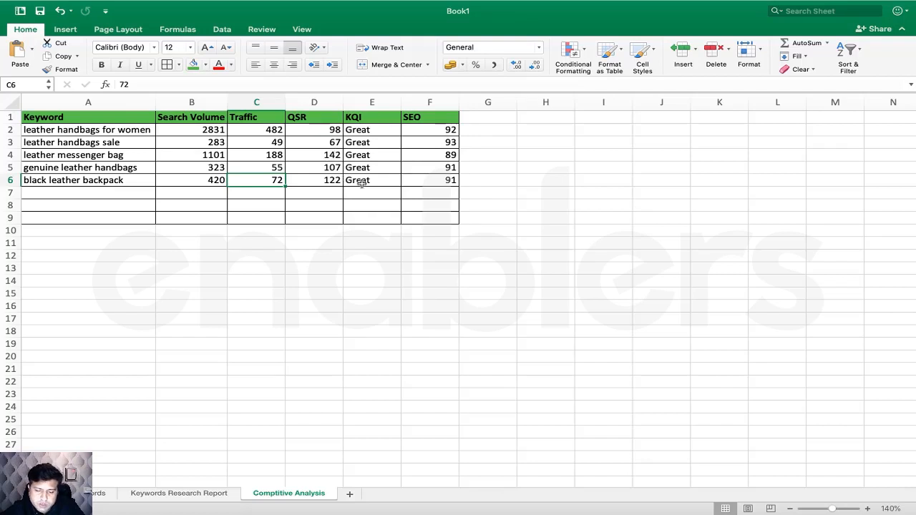
- Mark the leather messenger bag and black leather backpack rows and recheck their QSR and traffic
drag(430, 156, 133, 153)
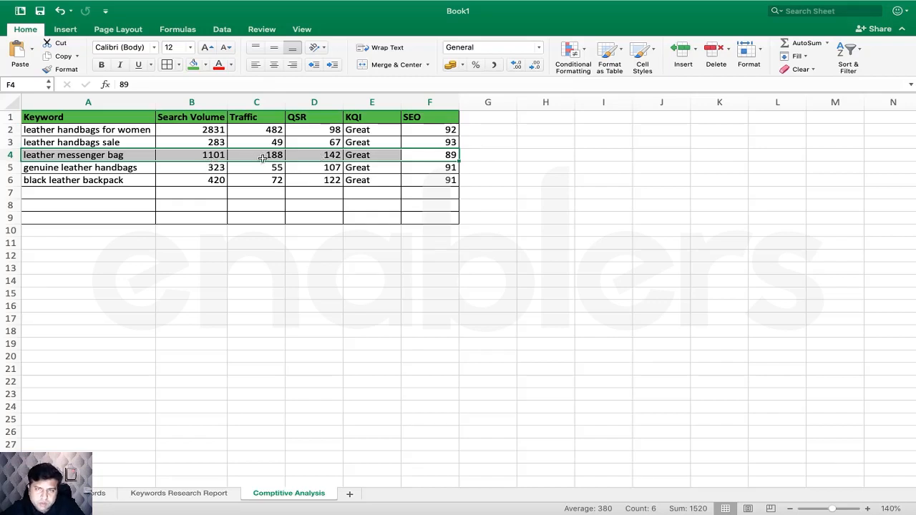
click(334, 184)
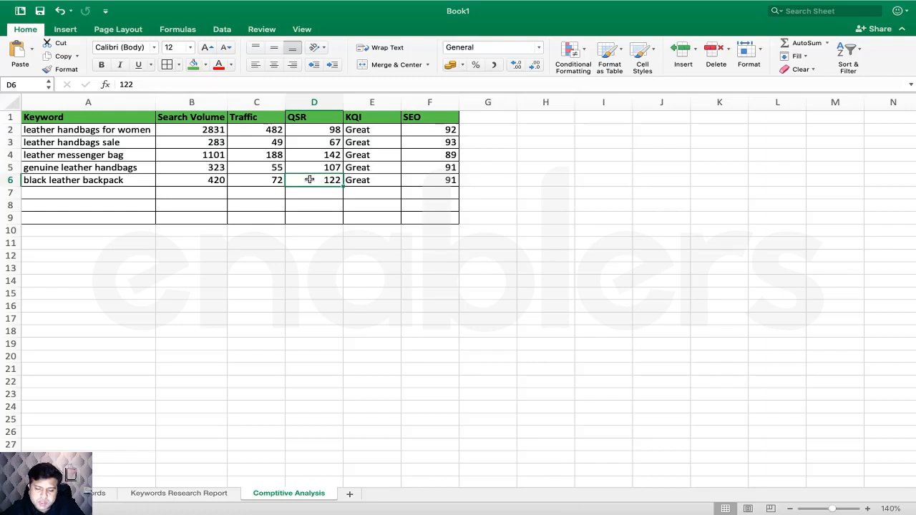
drag(213, 179, 329, 180)
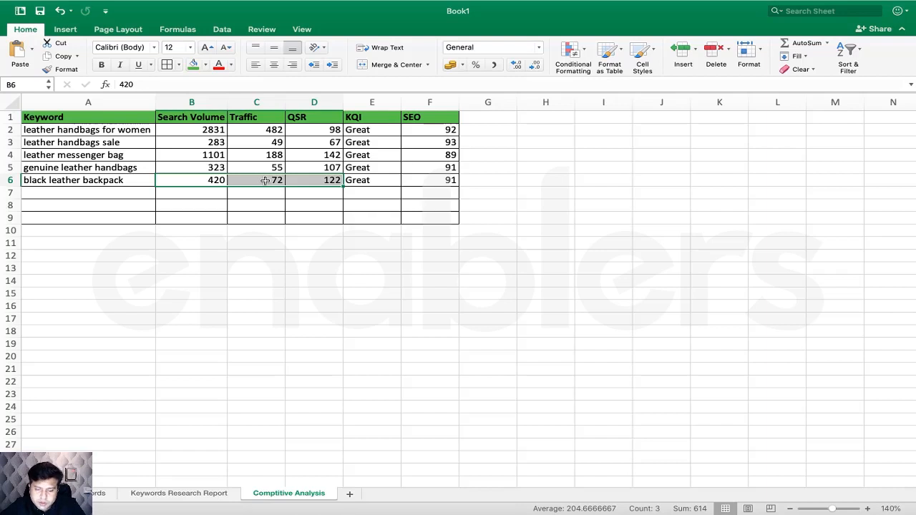
click(331, 155)
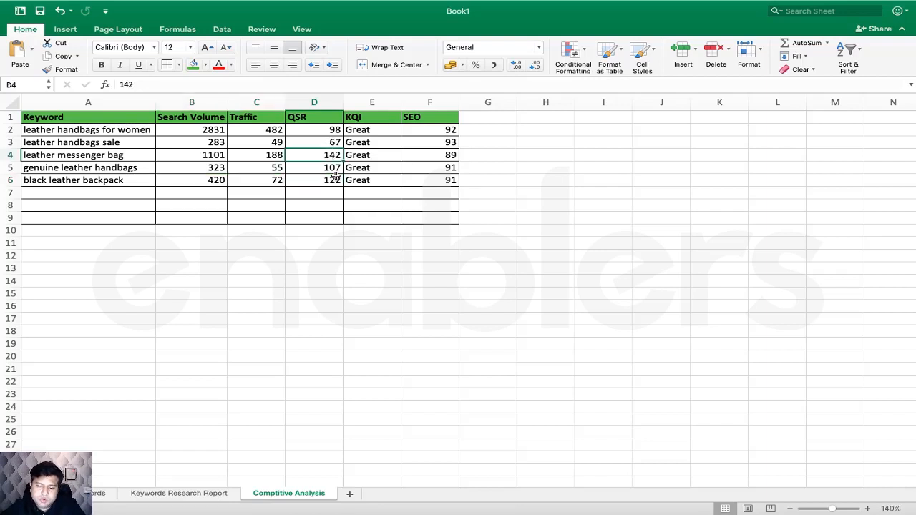
click(336, 179)
click(332, 158)
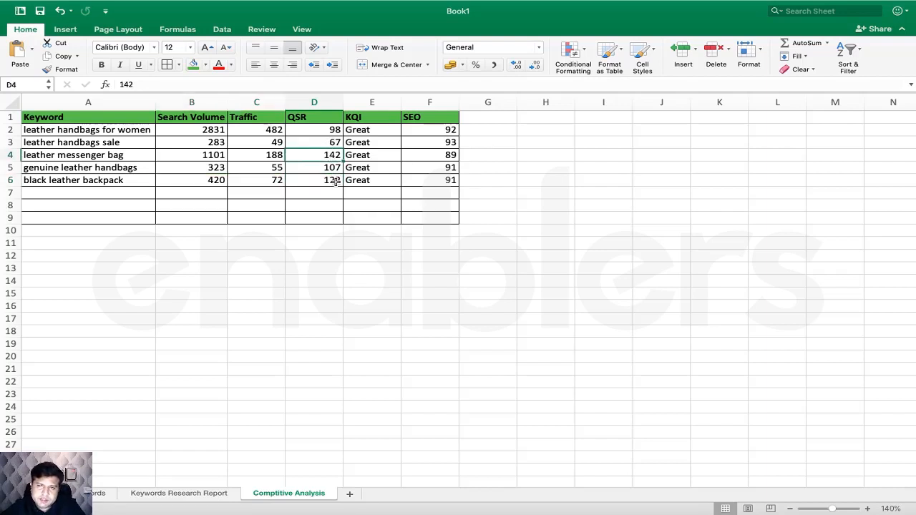
click(276, 180)
click(275, 157)
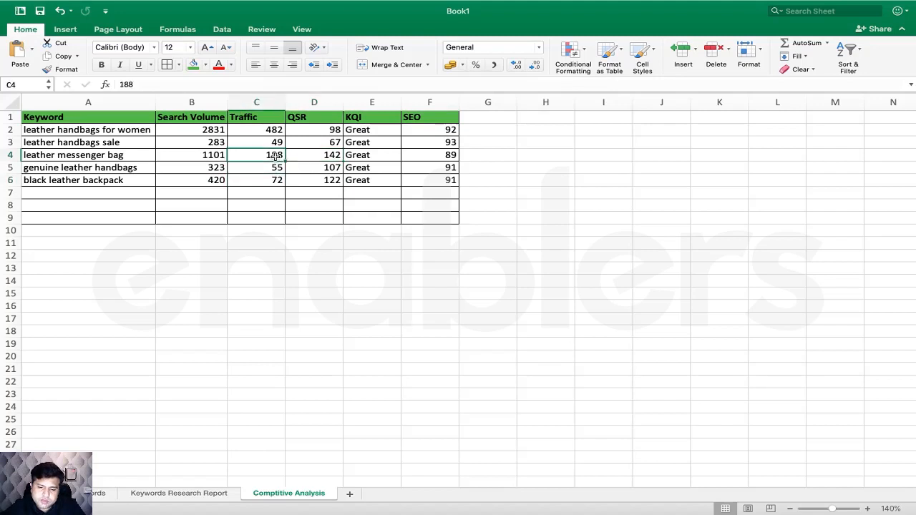
click(276, 182)
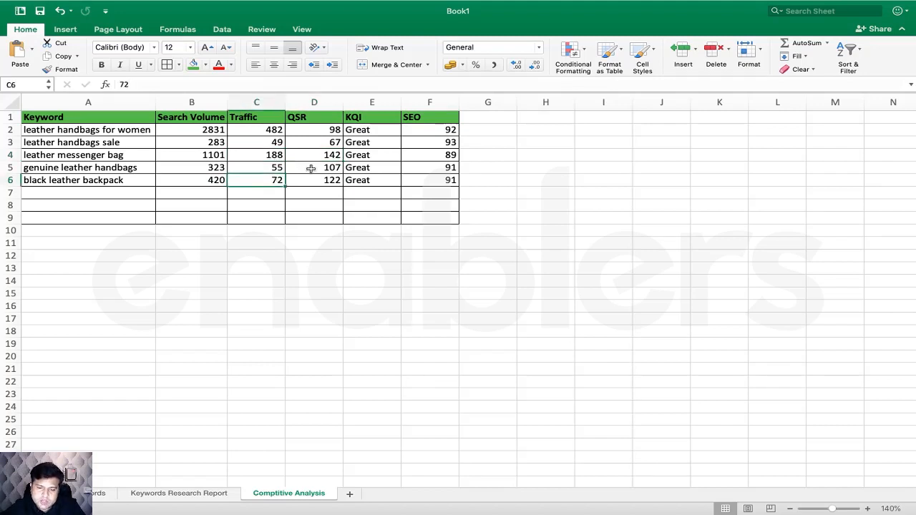
drag(118, 154, 417, 159)
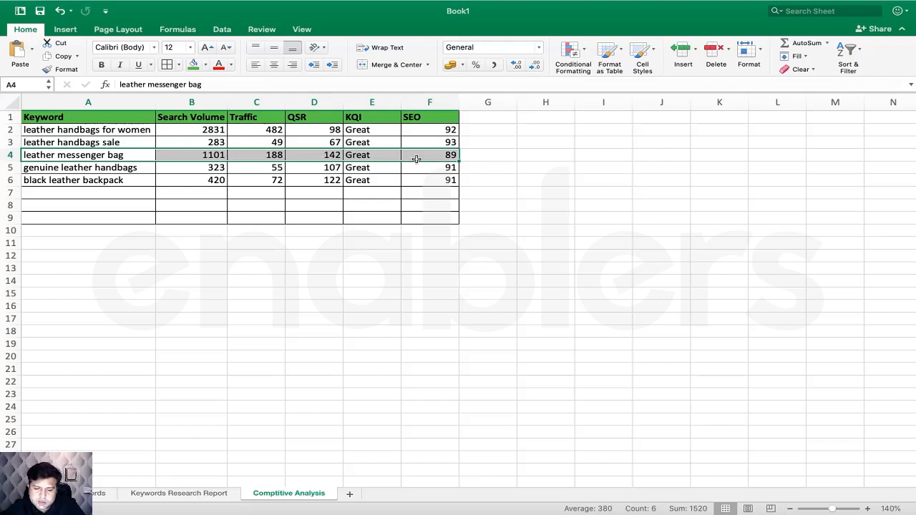
click(309, 194)
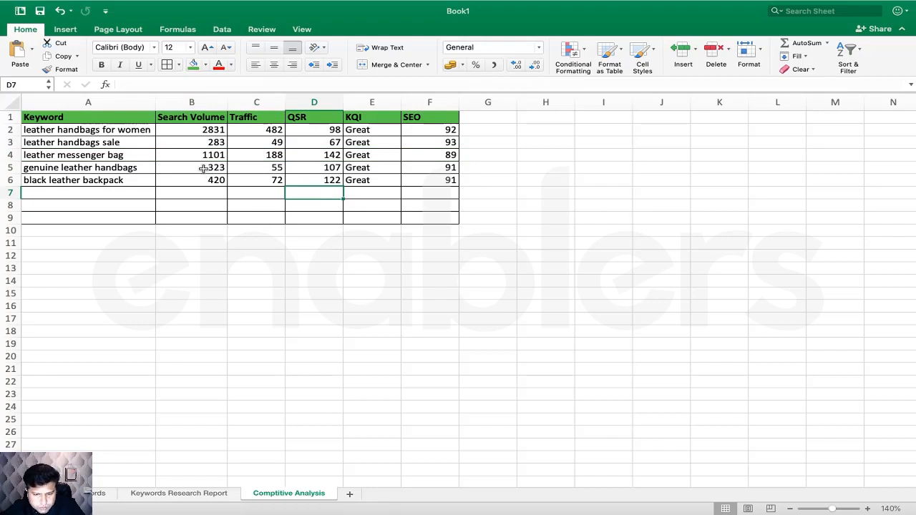
- Compare leather handbags sale (QSR 67, traffic 49) with genuine leather handbags (QSR 107, traffic 55)
drag(208, 180, 229, 167)
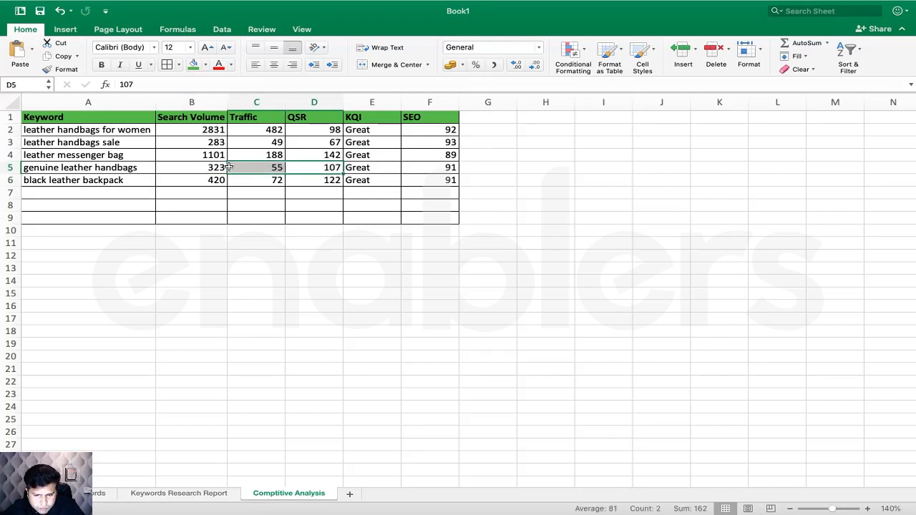
drag(317, 143, 222, 143)
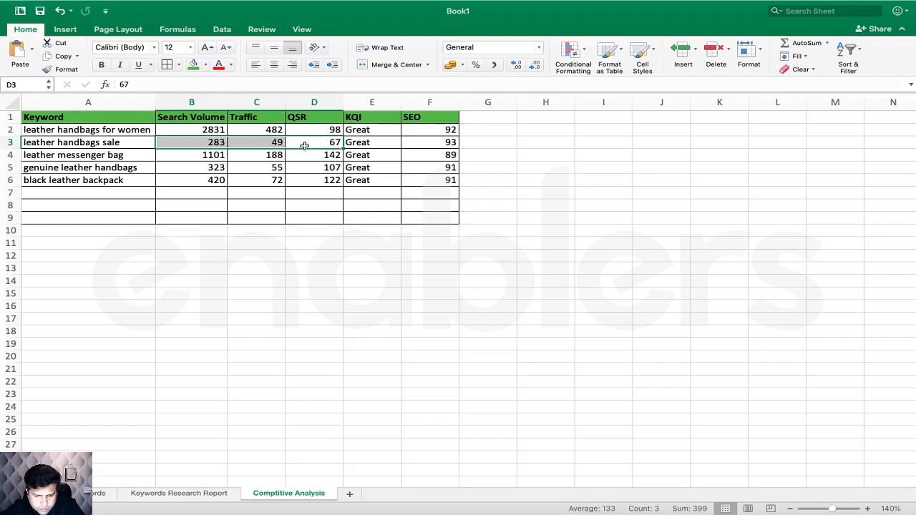
click(327, 143)
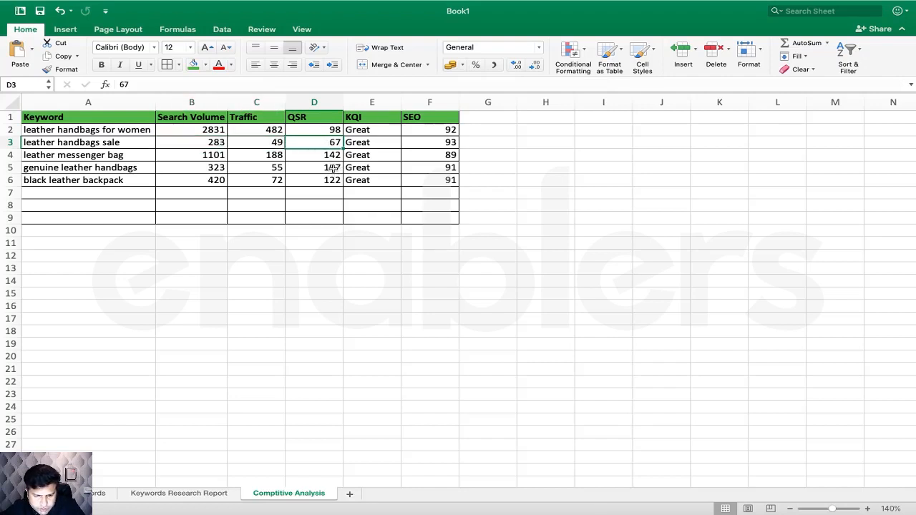
click(335, 169)
drag(192, 143, 306, 145)
drag(125, 143, 430, 143)
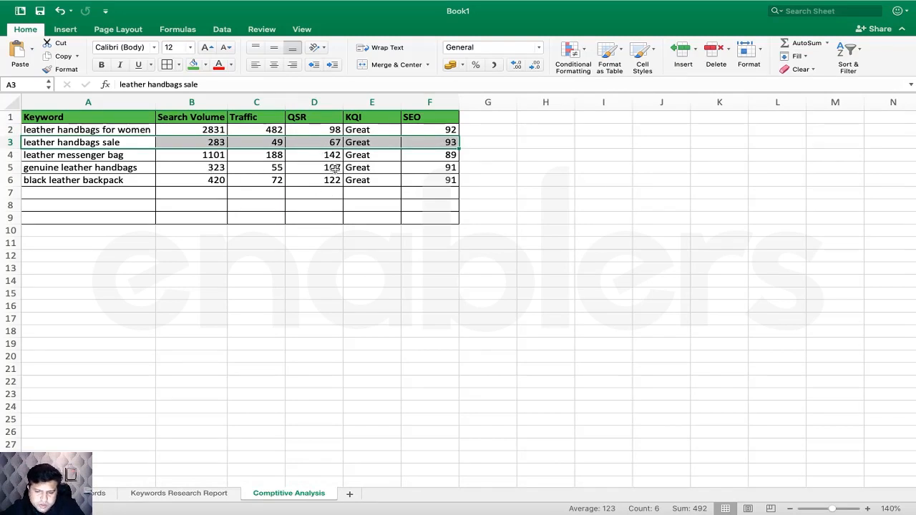
click(334, 168)
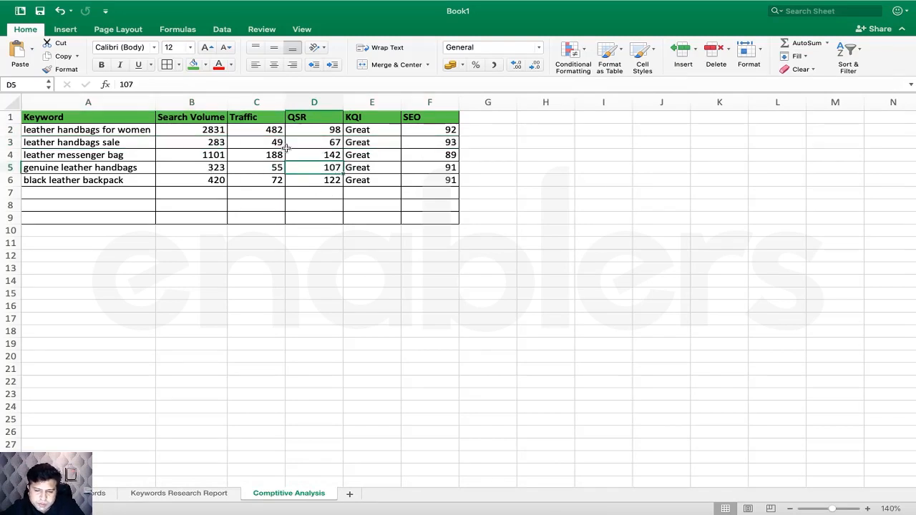
click(279, 143)
click(280, 168)
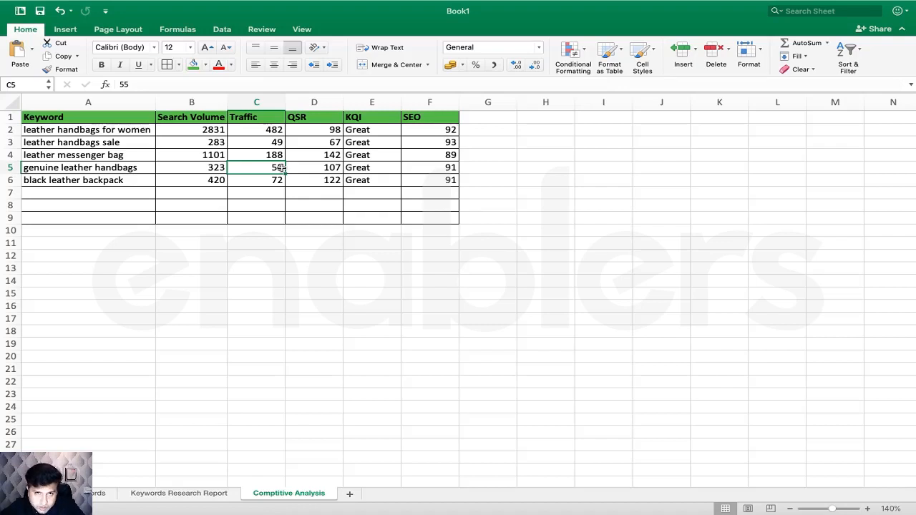
- Recheck genuine leather handbags against leather handbags sale and leather handbags for women's traffic of 482
drag(152, 170, 326, 167)
click(335, 167)
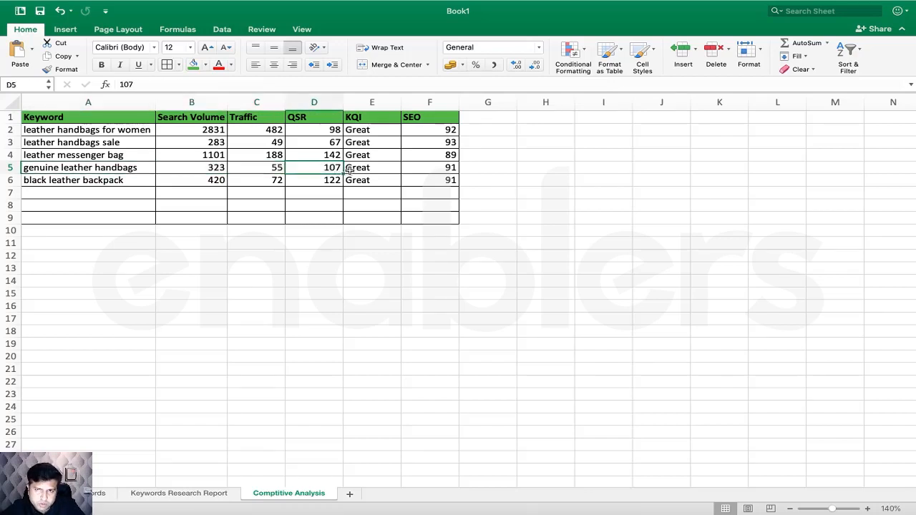
click(332, 142)
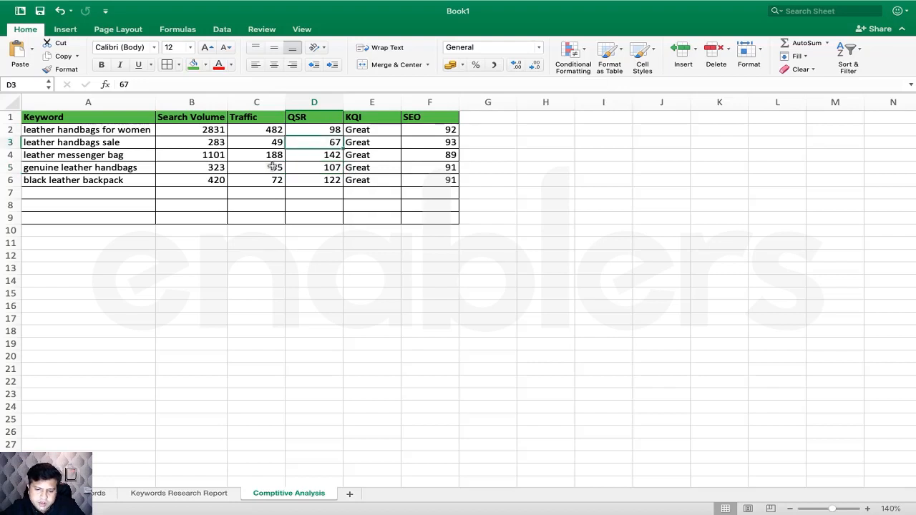
click(272, 166)
click(277, 135)
click(276, 167)
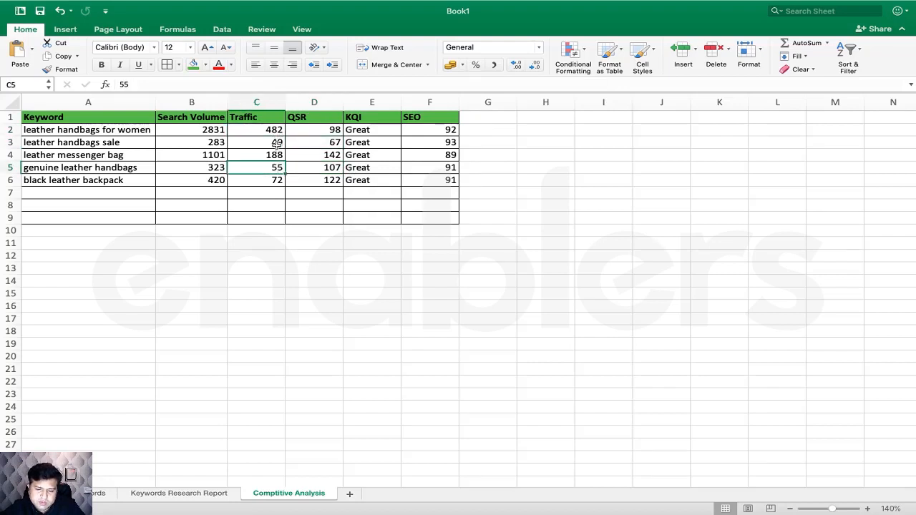
click(338, 146)
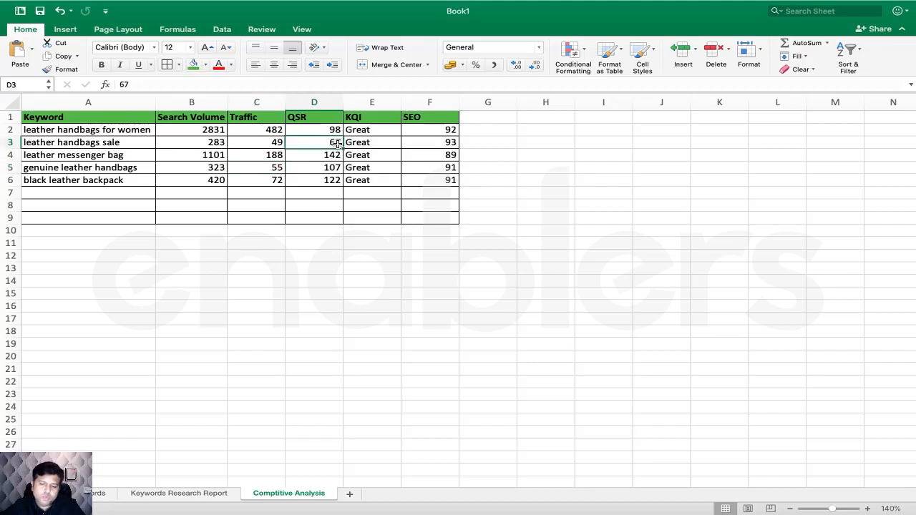
click(336, 169)
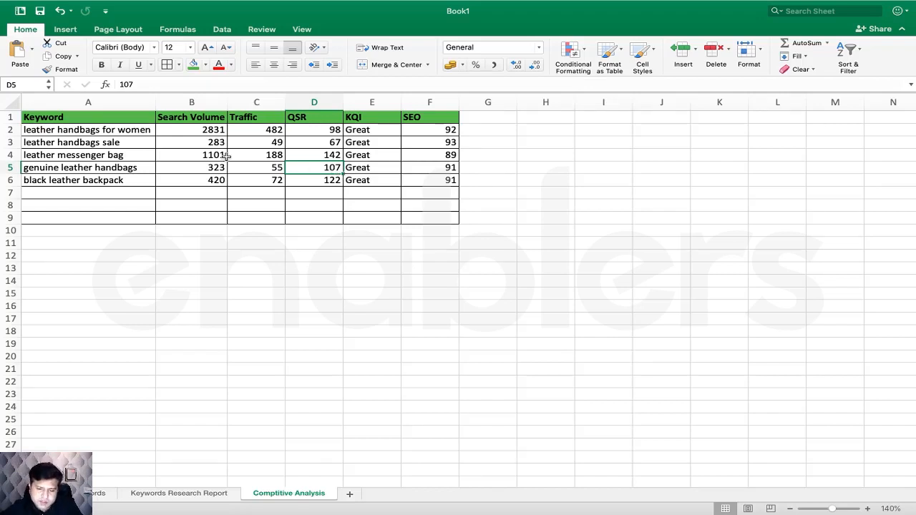
drag(203, 143, 382, 136)
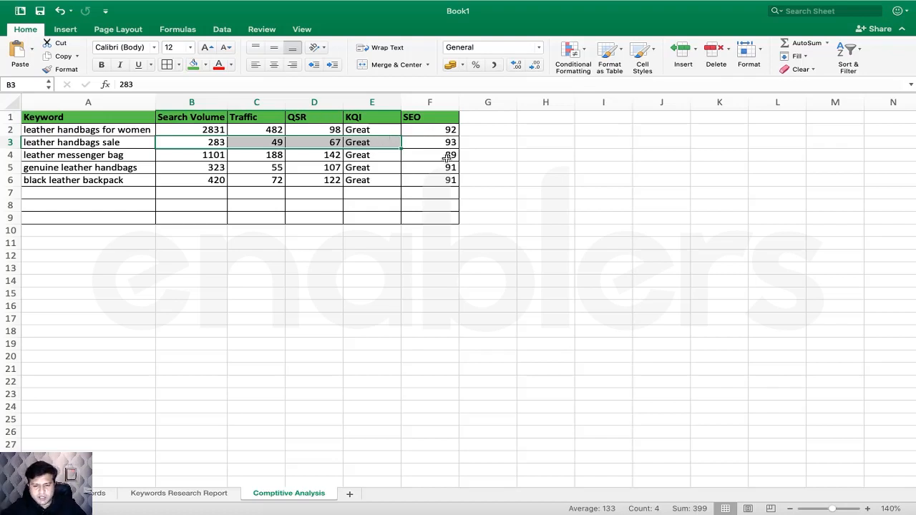
- Review the QSR column, then select A2:F4 covering the first three keyword rows
drag(328, 130, 323, 185)
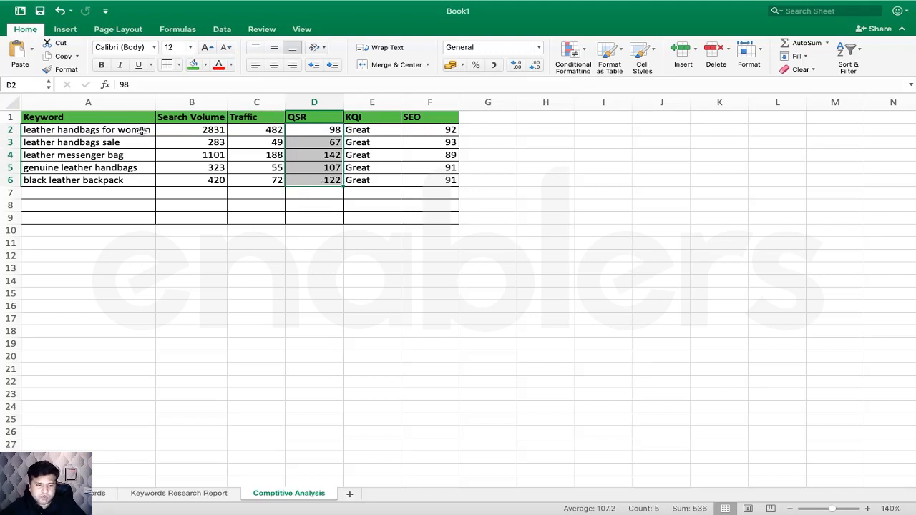
drag(147, 133, 275, 130)
drag(147, 156, 297, 153)
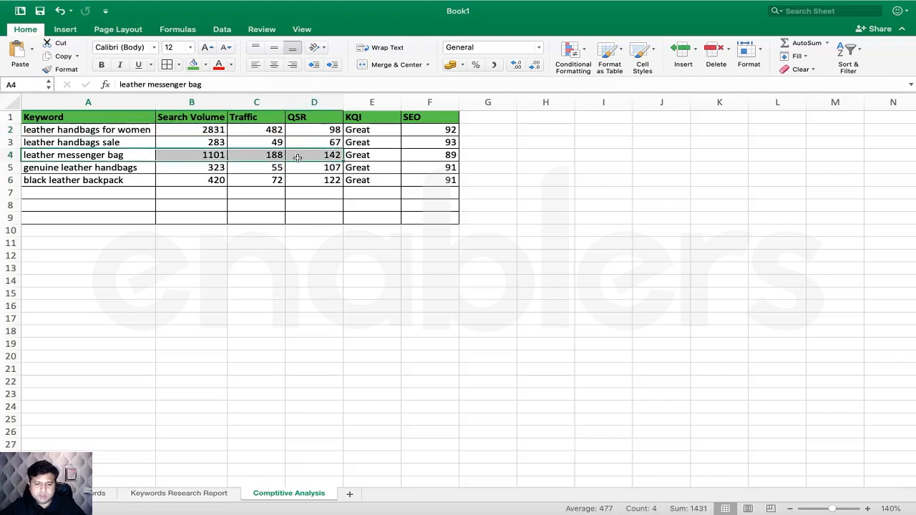
drag(142, 142, 310, 143)
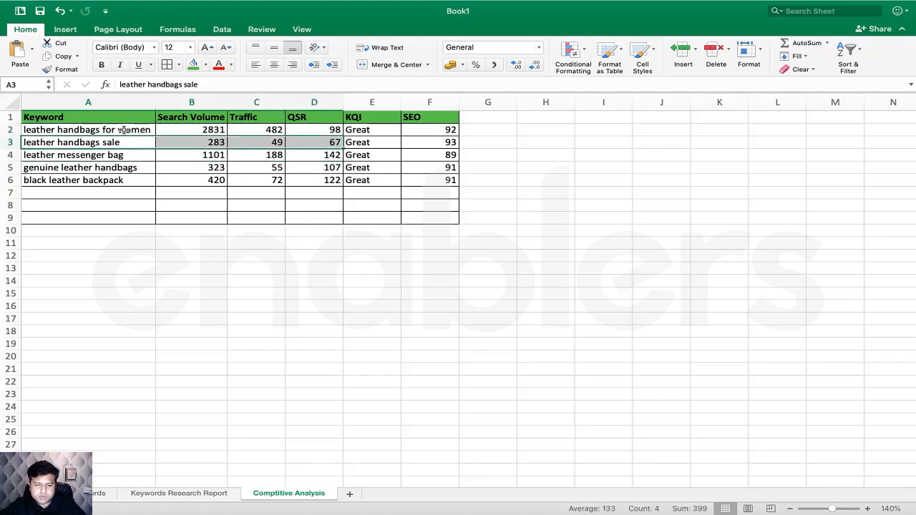
drag(123, 131, 417, 157)
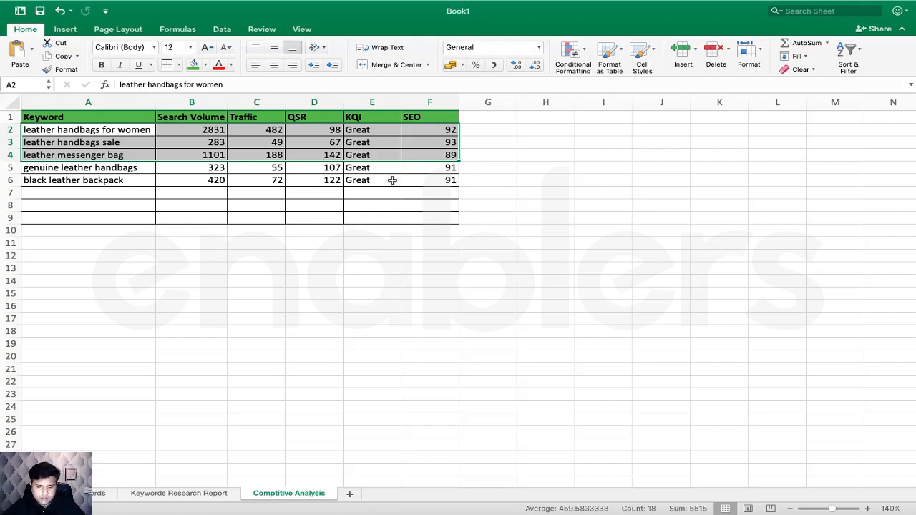
- Copy the three selected keyword rows and paste them into a new Sheet4
right_click(125, 145)
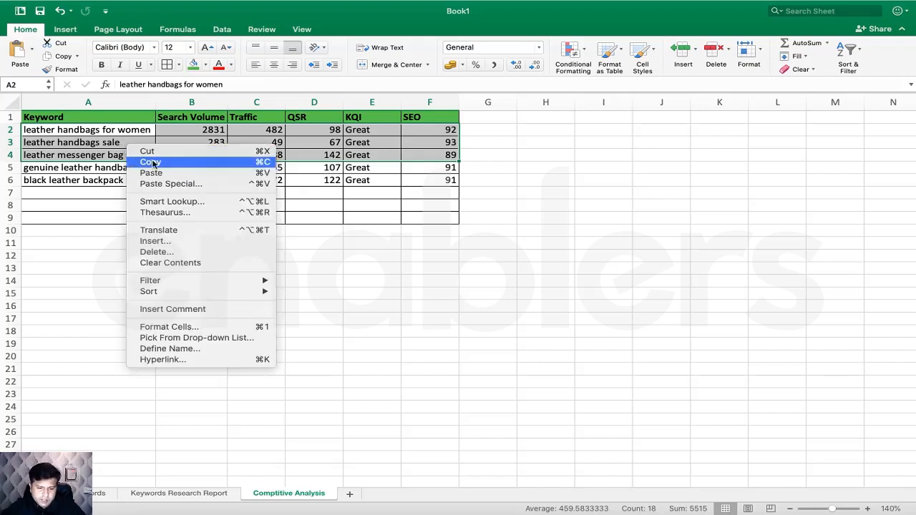
click(147, 165)
click(356, 494)
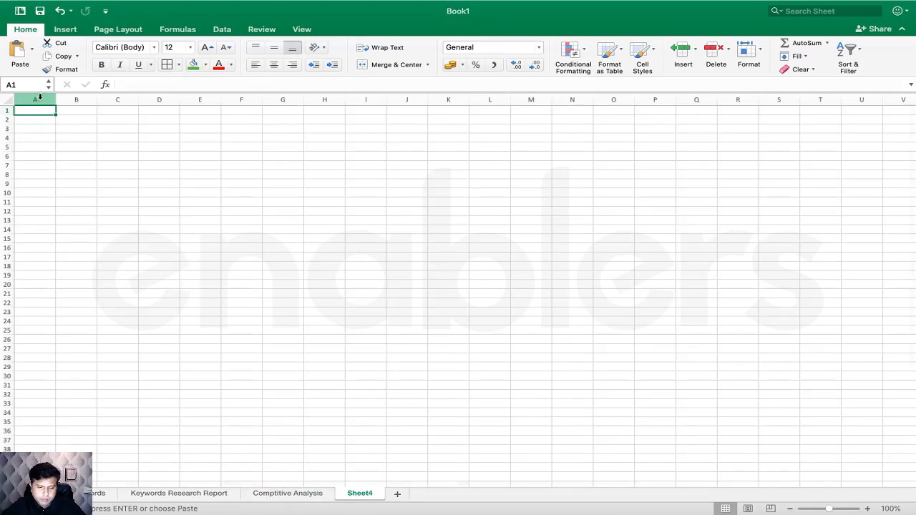
key(super+v)
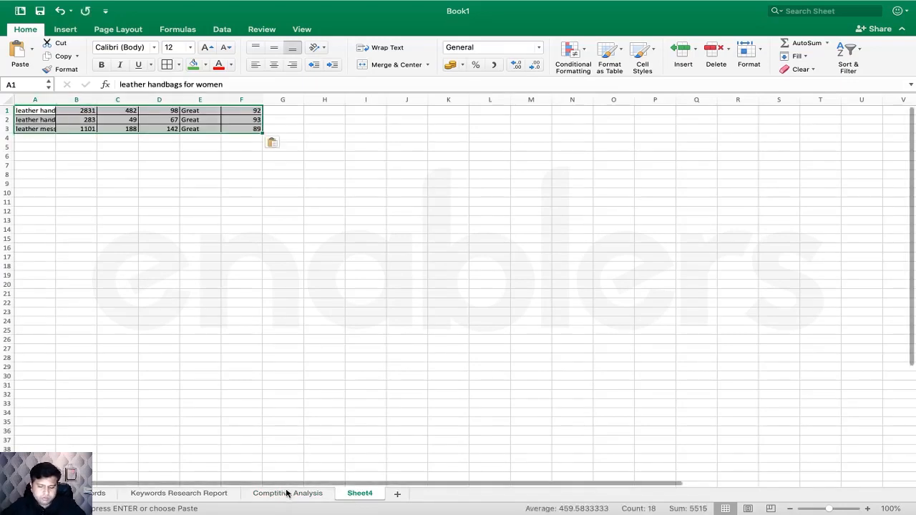
- Copy the header row A1:F1 from the Comptitive Analysis sheet
click(287, 493)
drag(85, 118, 430, 120)
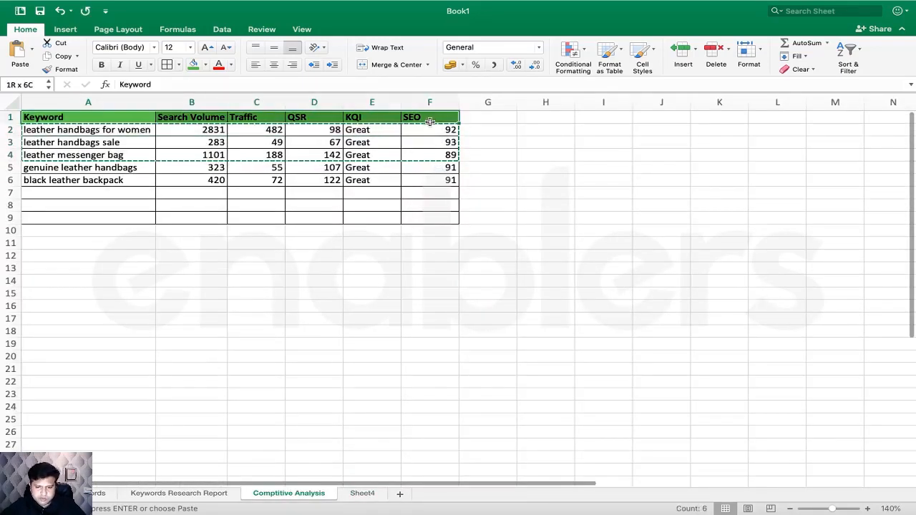
key(super+c)
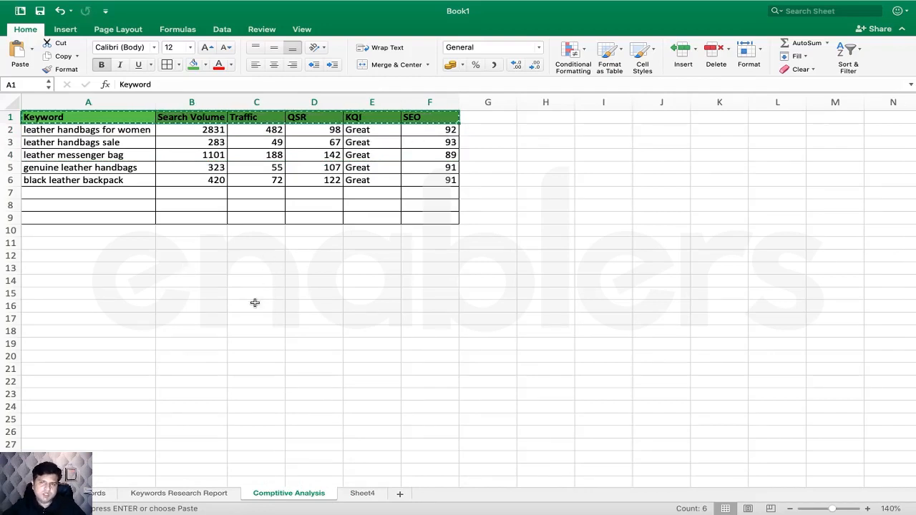
- Rename Sheet4 to 'Final Keywords'
click(361, 492)
double_click(362, 493)
text(Final)
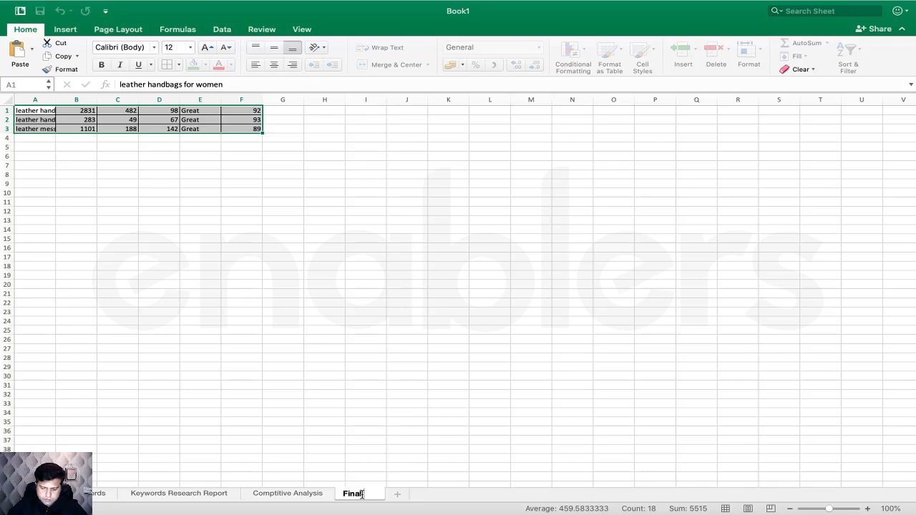
text( Keyw)
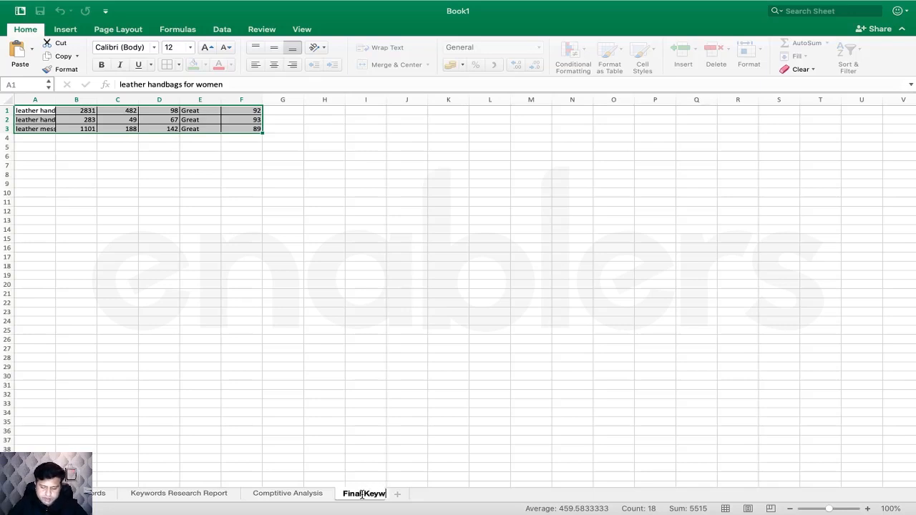
text(ords)
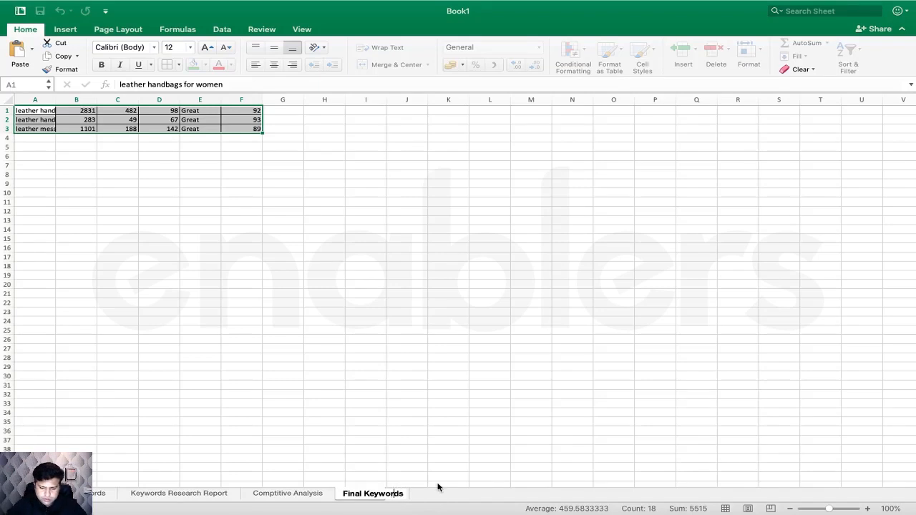
click(473, 458)
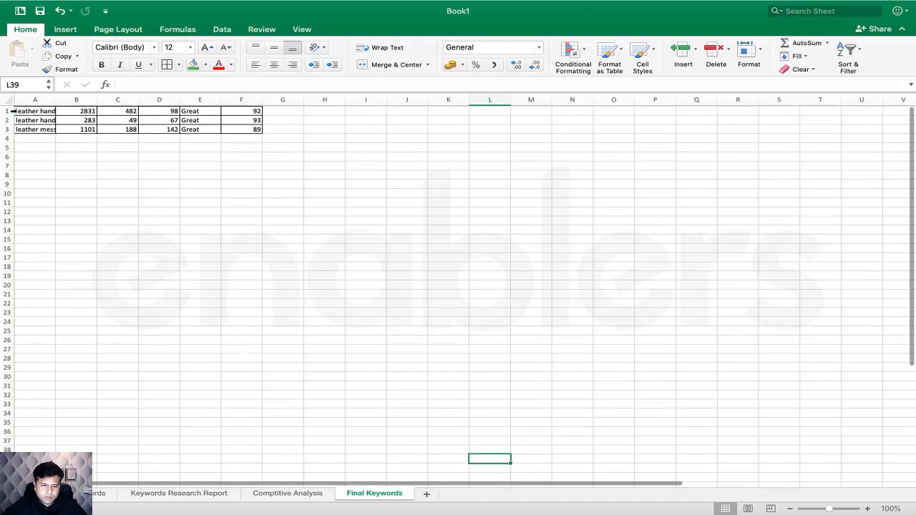
- Insert a blank row 1 and paste the Comptitive Analysis header row into it
click(6, 111)
right_click(6, 111)
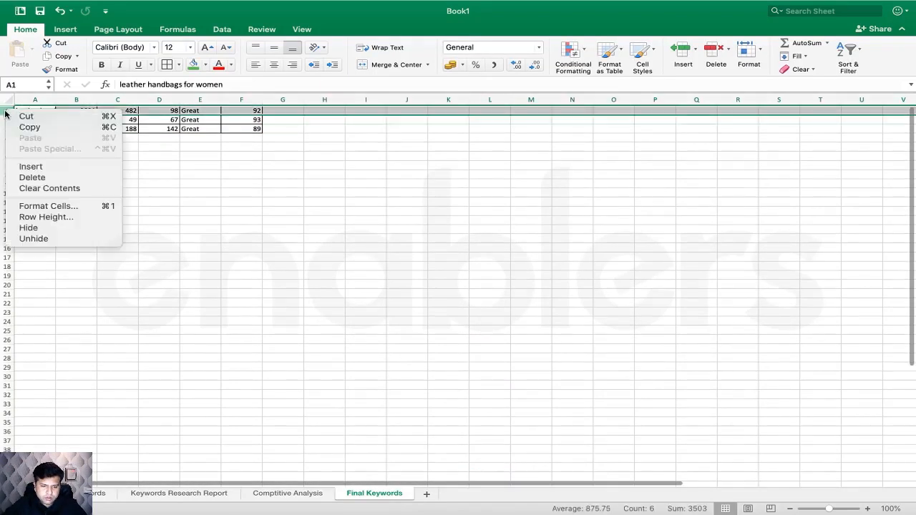
click(31, 167)
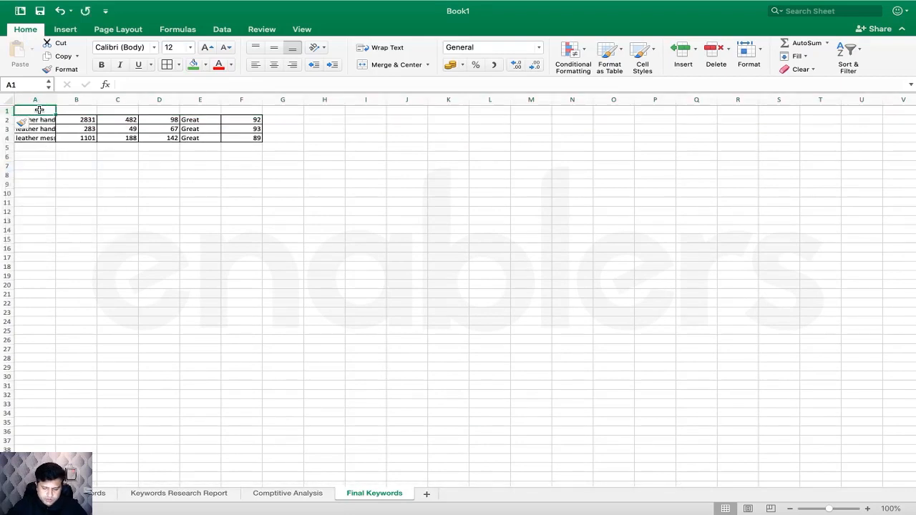
click(291, 494)
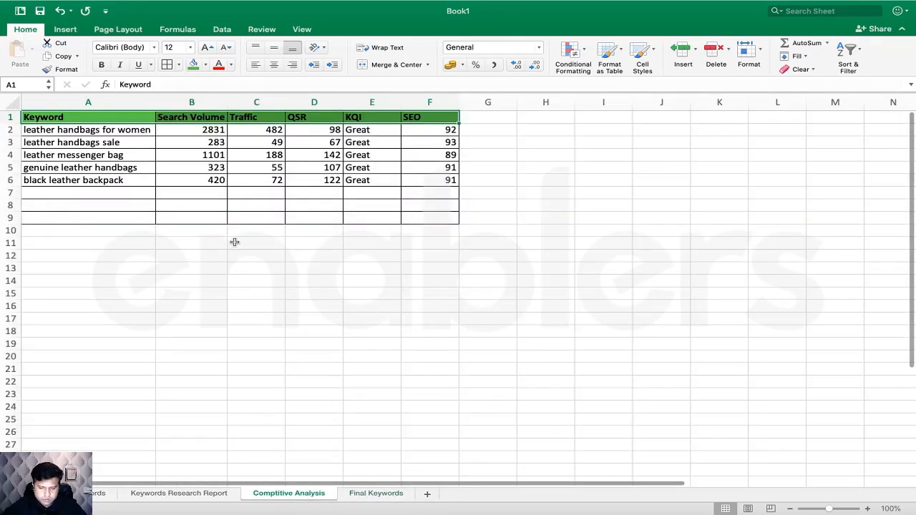
drag(114, 119, 458, 119)
key(super+c)
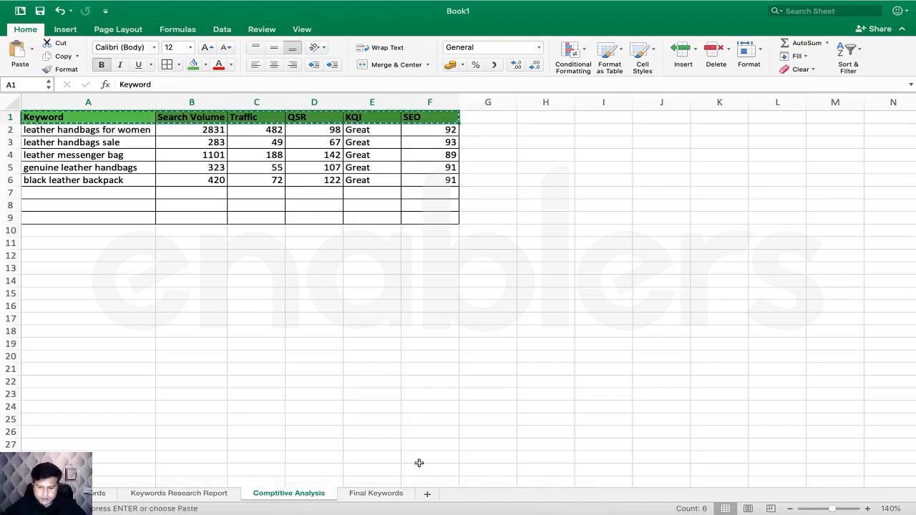
click(378, 493)
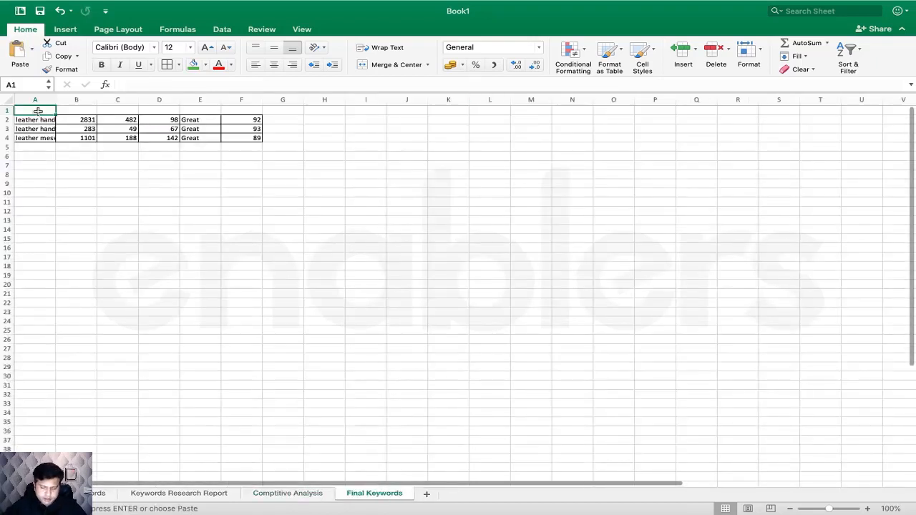
key(super+v)
click(199, 229)
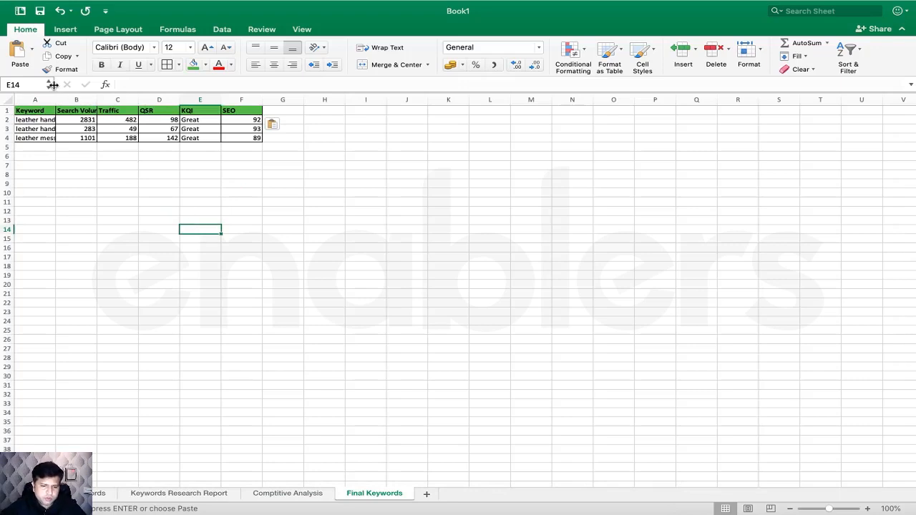
- Widen column A to show the full keywords and zoom the sheet to 140%
click(148, 157)
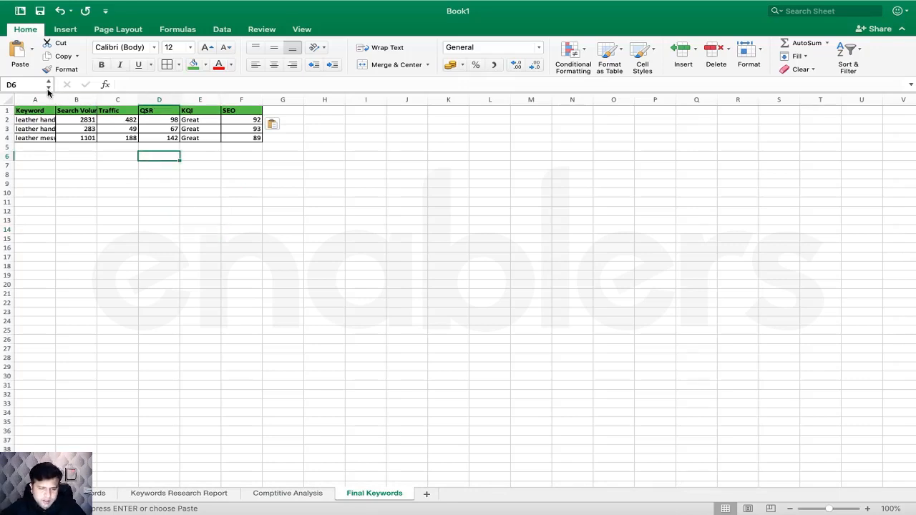
drag(56, 98, 110, 98)
click(286, 176)
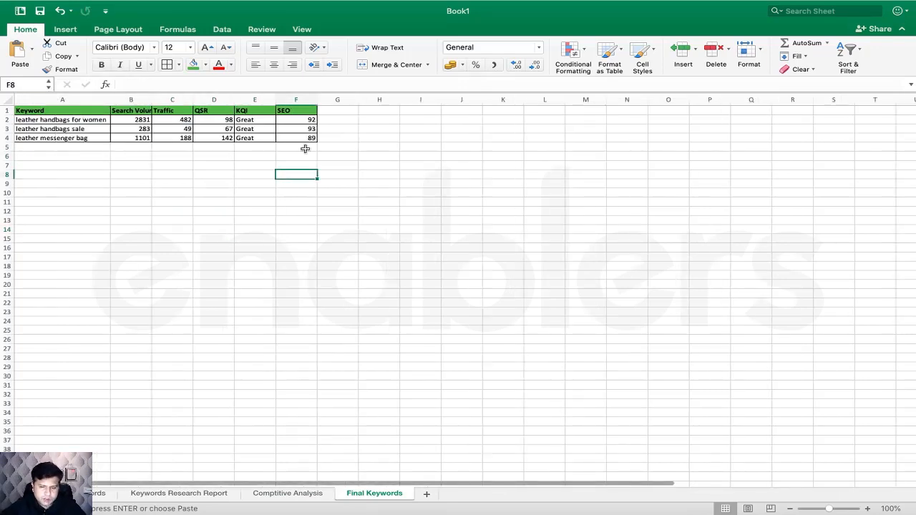
click(867, 508)
click(867, 508)
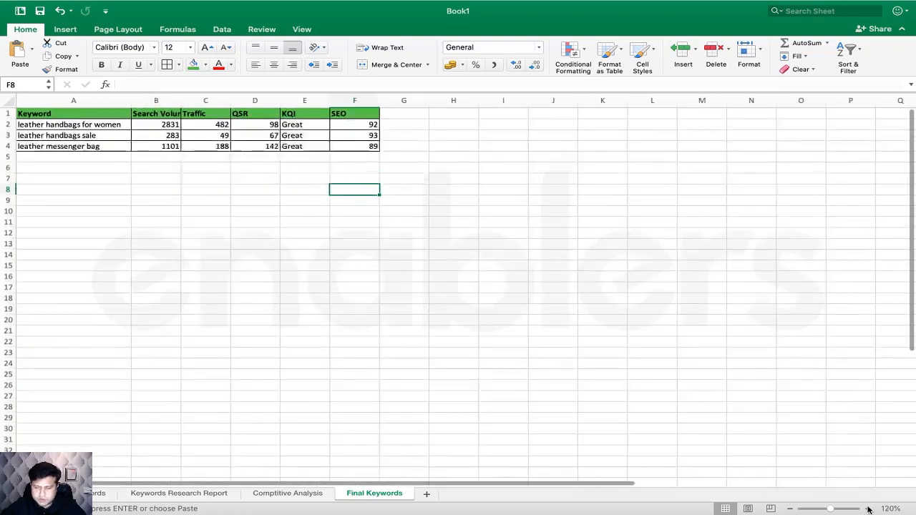
click(868, 508)
click(867, 509)
click(567, 283)
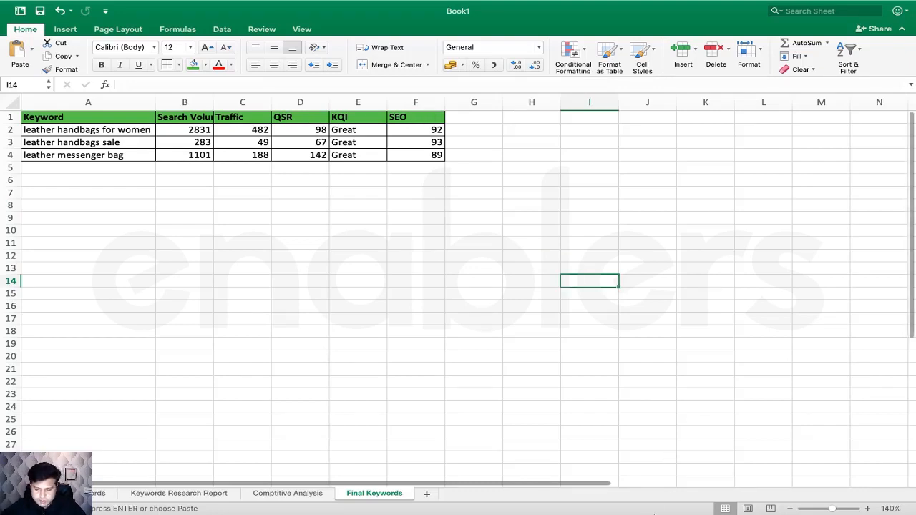
- Open Ubersuggest in a new Chrome tab and dismiss its sign-up popup
click(642, 509)
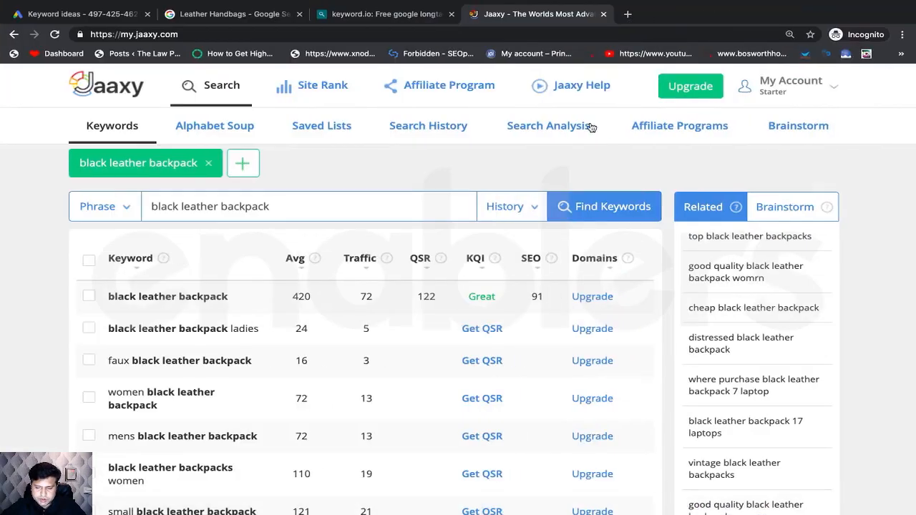
click(629, 16)
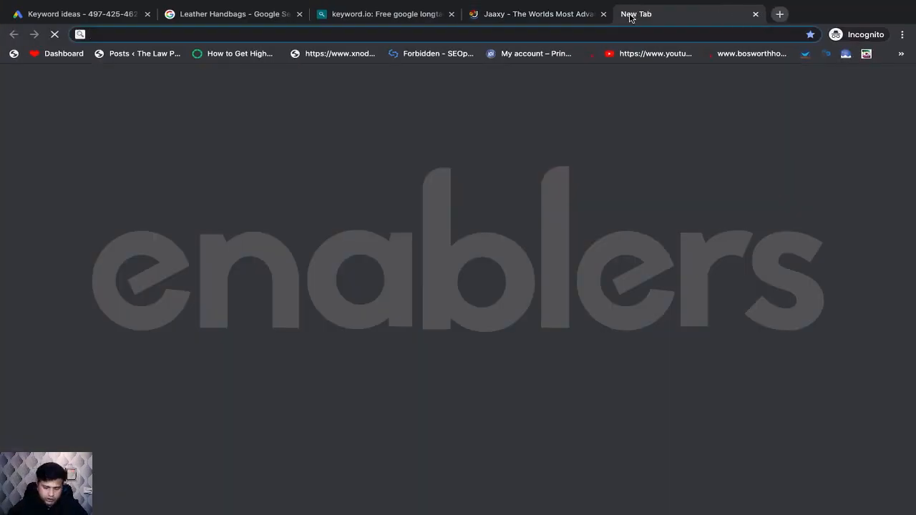
text(a)
key(BackSpace)
key(BackSpace)
text(ube)
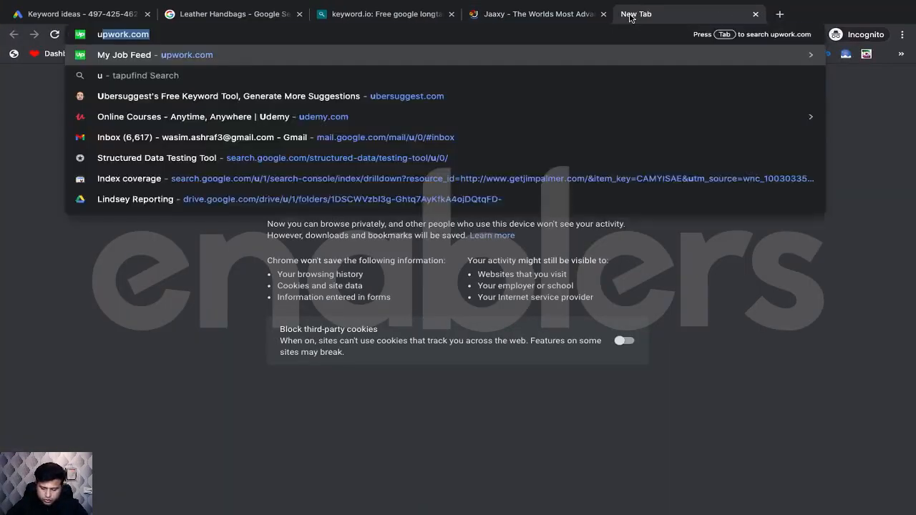
text(r)
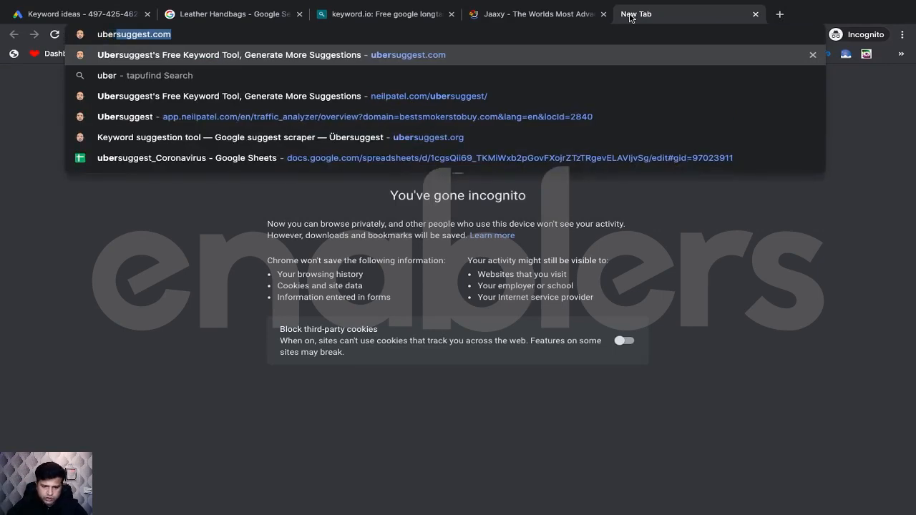
key(Return)
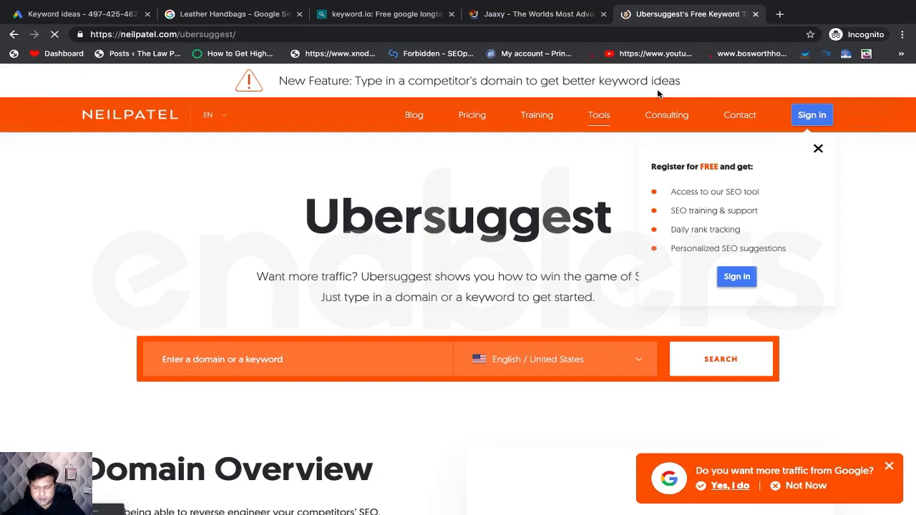
click(819, 150)
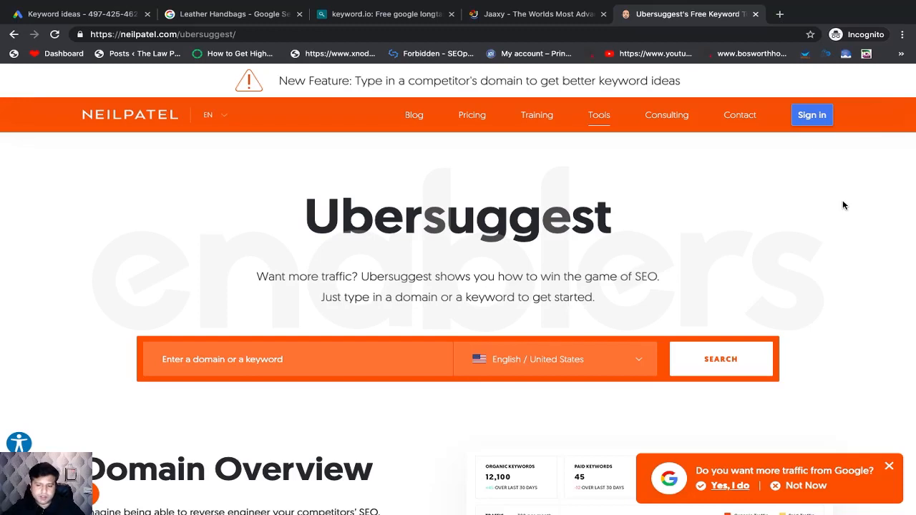
- Scroll the Ubersuggest home page and bring up the Pricing link's context menu
scroll(565, 229, down, 1)
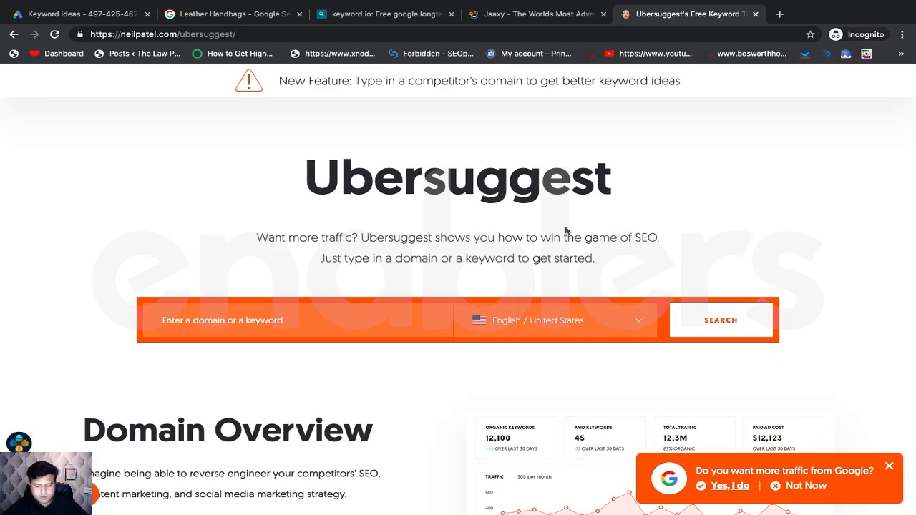
scroll(621, 227, up, 1)
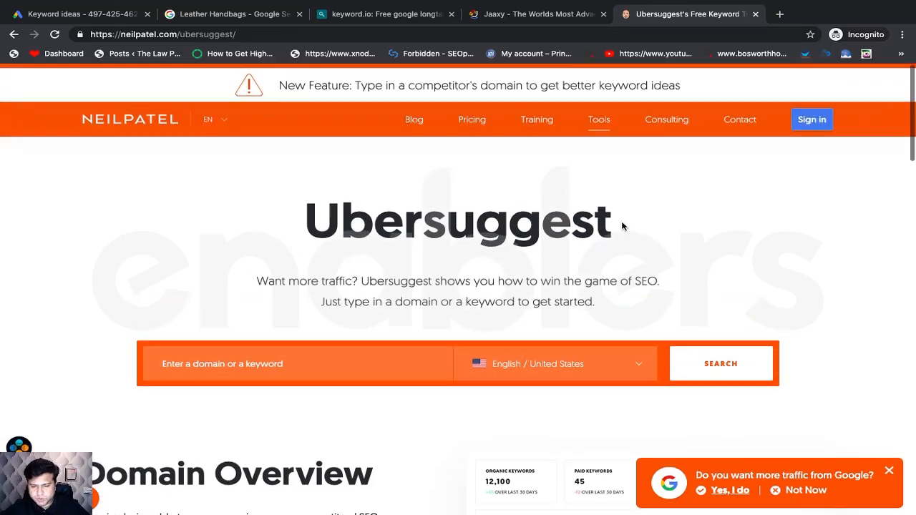
right_click(467, 117)
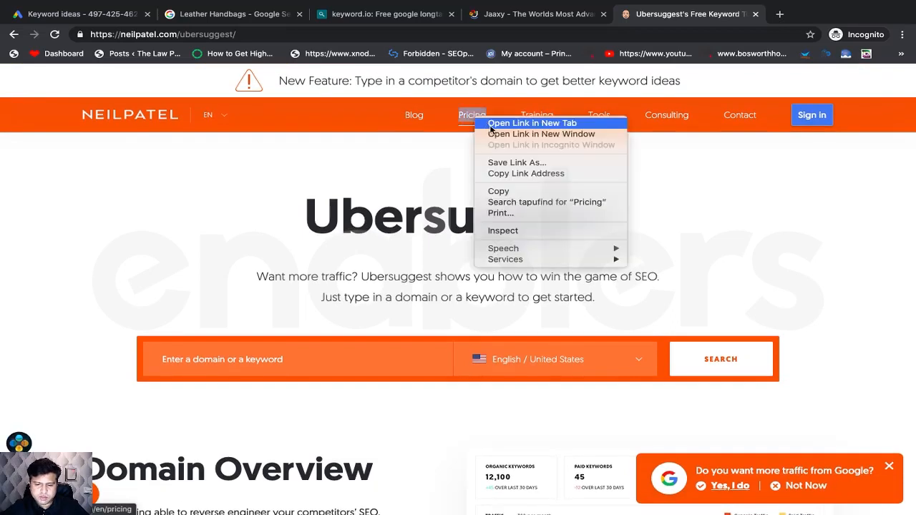
- Open the Plans & Pricing page in a new tab and browse the plans
click(492, 122)
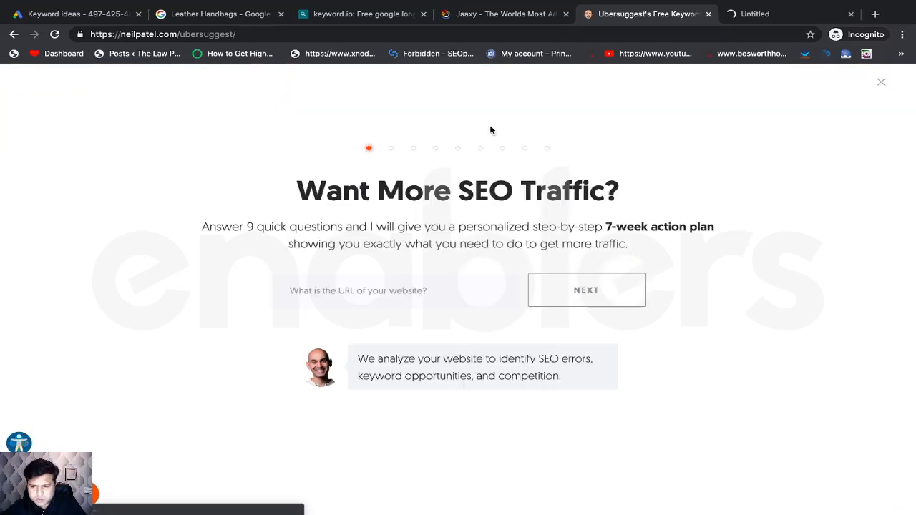
click(752, 16)
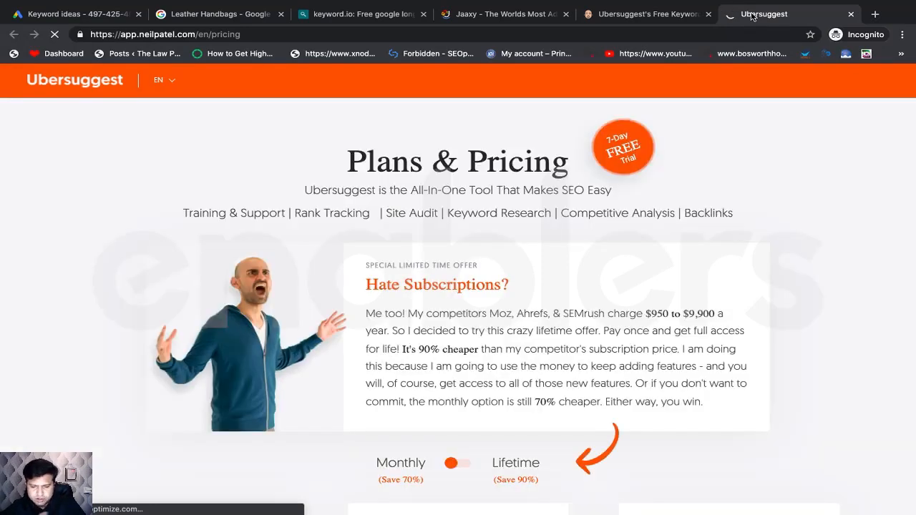
scroll(653, 171, down, 5)
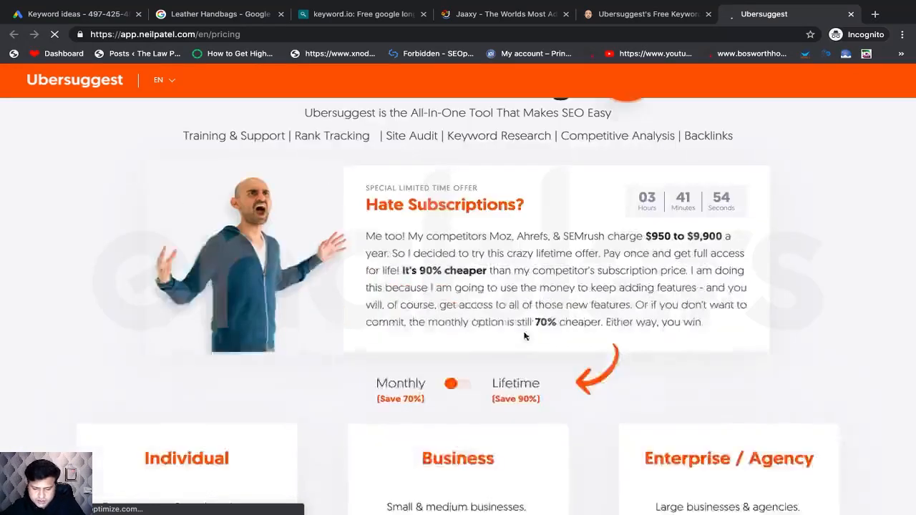
scroll(524, 332, down, 1)
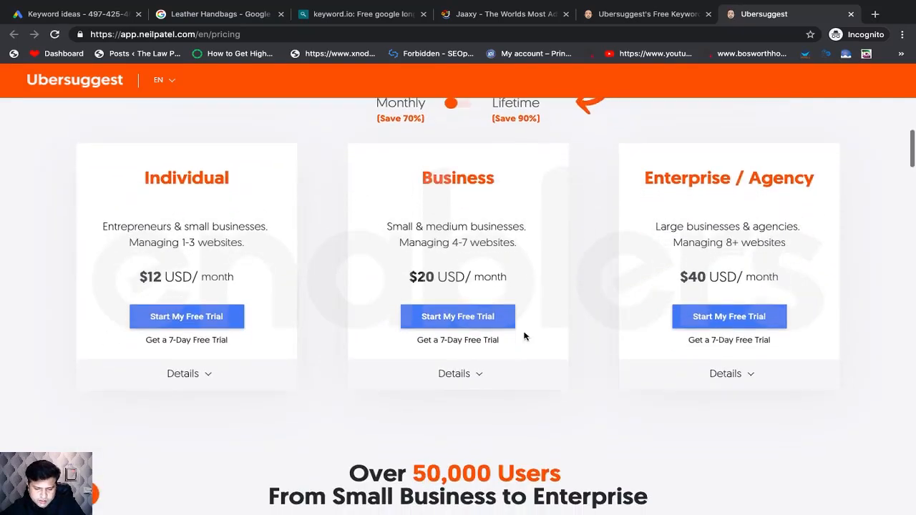
scroll(310, 293, up, 2)
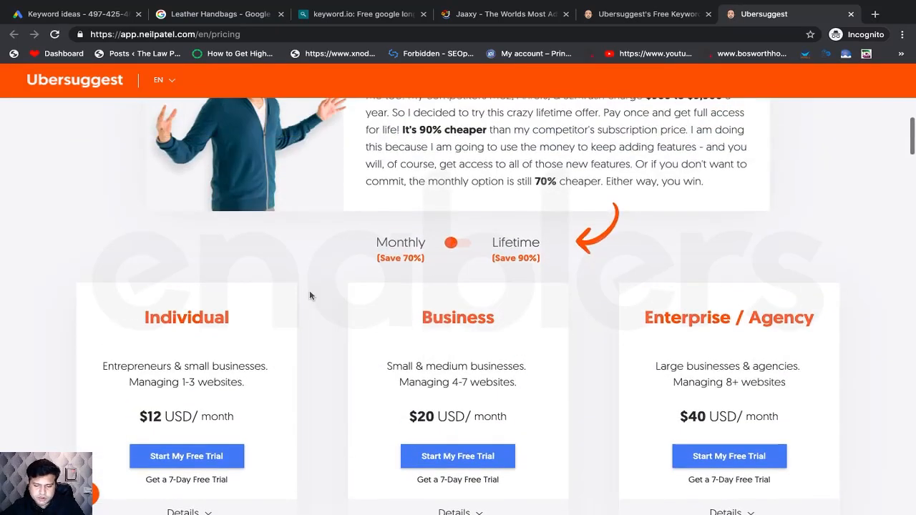
scroll(364, 302, up, 4)
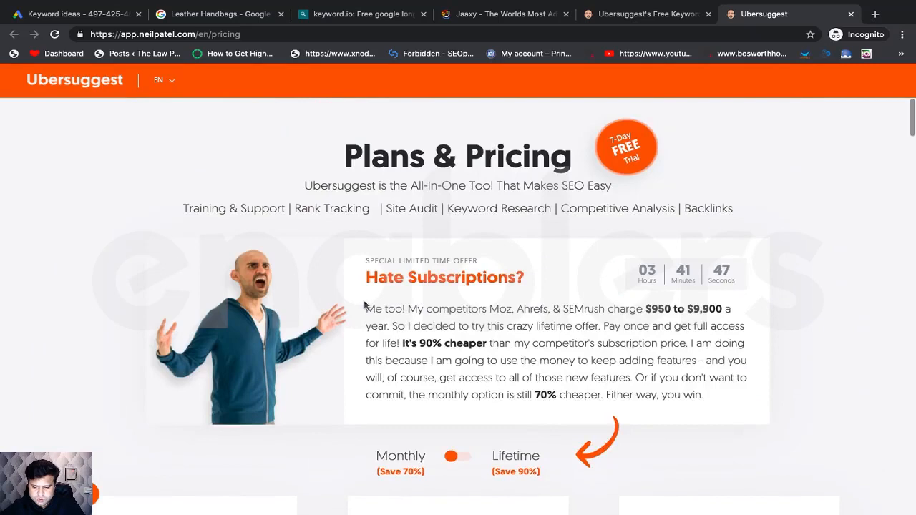
scroll(364, 303, down, 3)
scroll(364, 304, down, 4)
scroll(364, 305, up, 2)
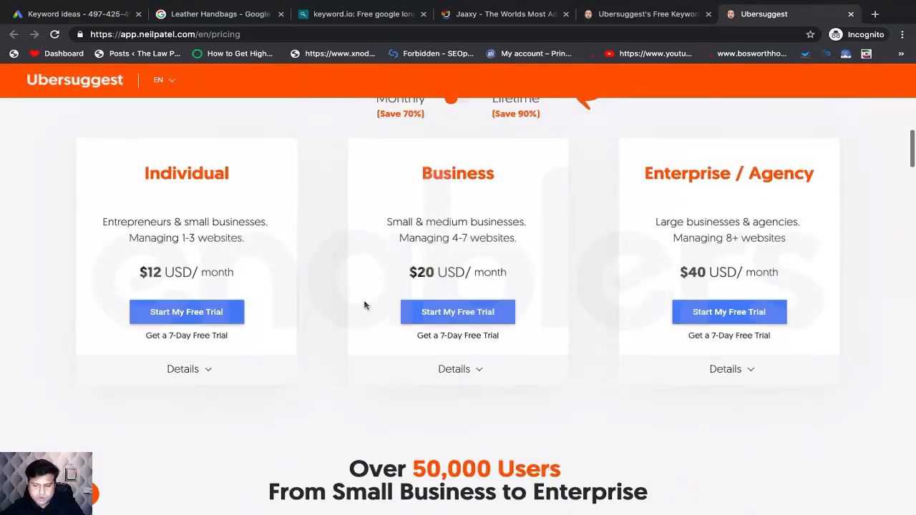
scroll(364, 305, down, 1)
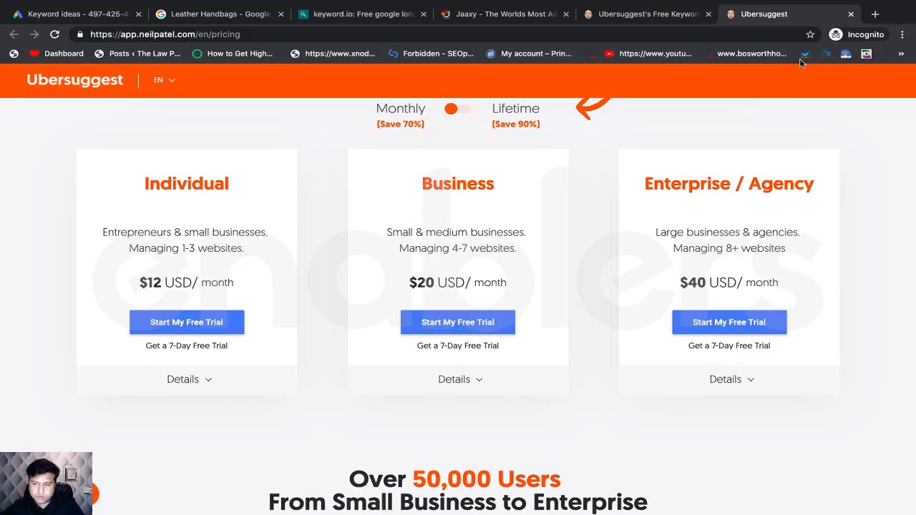
- Return to the Ubersuggest tab, close the SEO questionnaire overlay, and switch to Excel
click(662, 22)
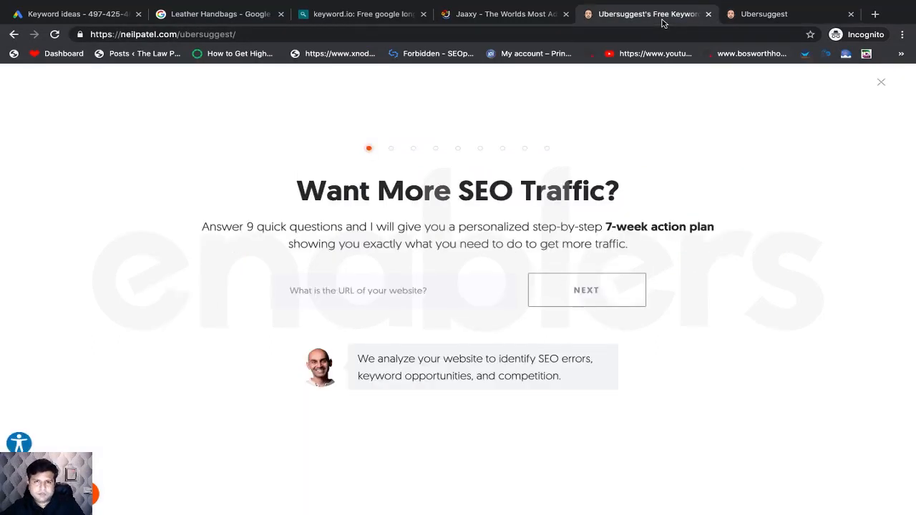
click(881, 82)
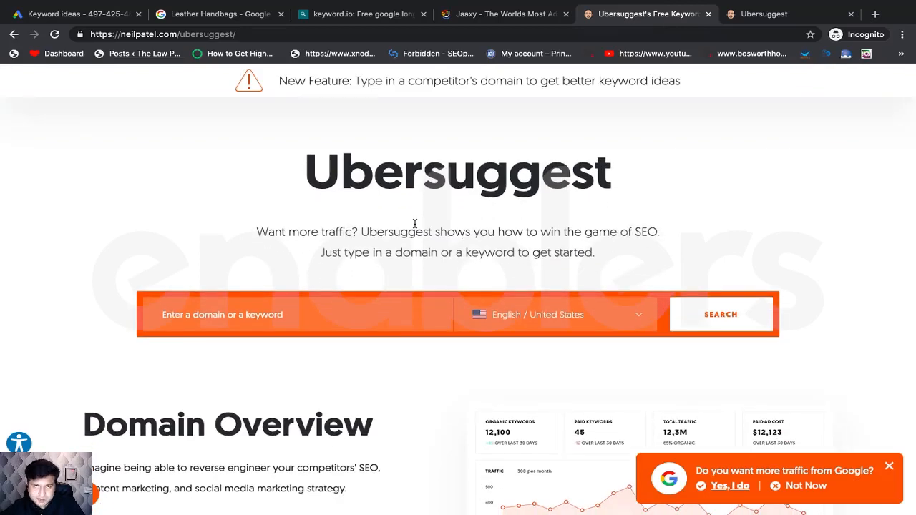
scroll(418, 226, down, 2)
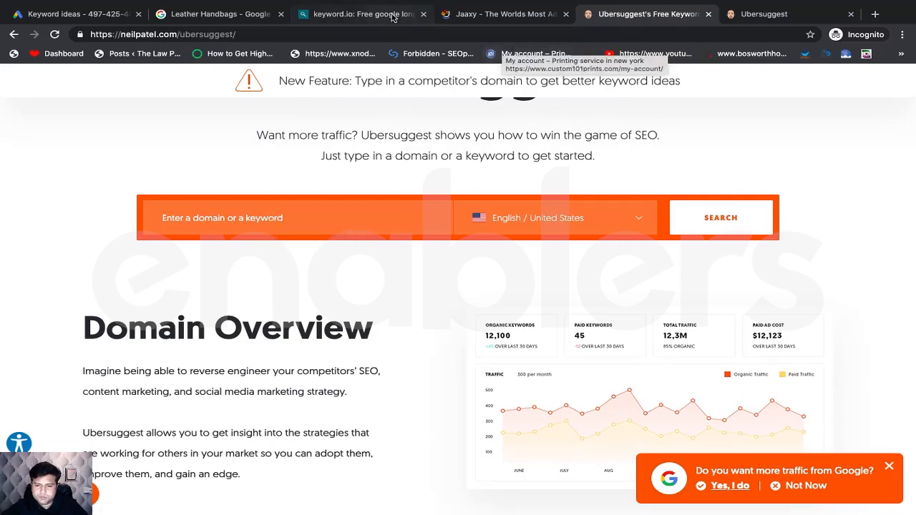
key(super+Tab)
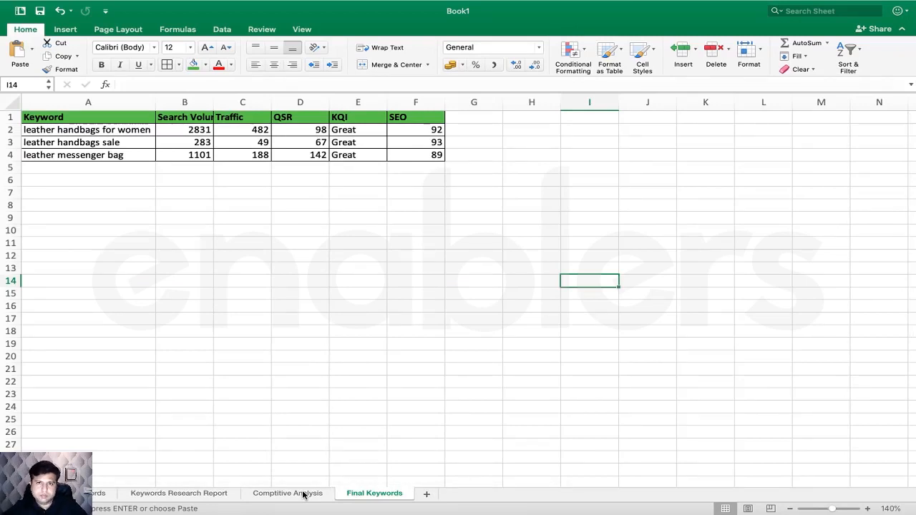
- Search Ubersuggest for 'leather handbags for women' from A2, showing volume 1,600 and SEO difficulty 36
click(303, 494)
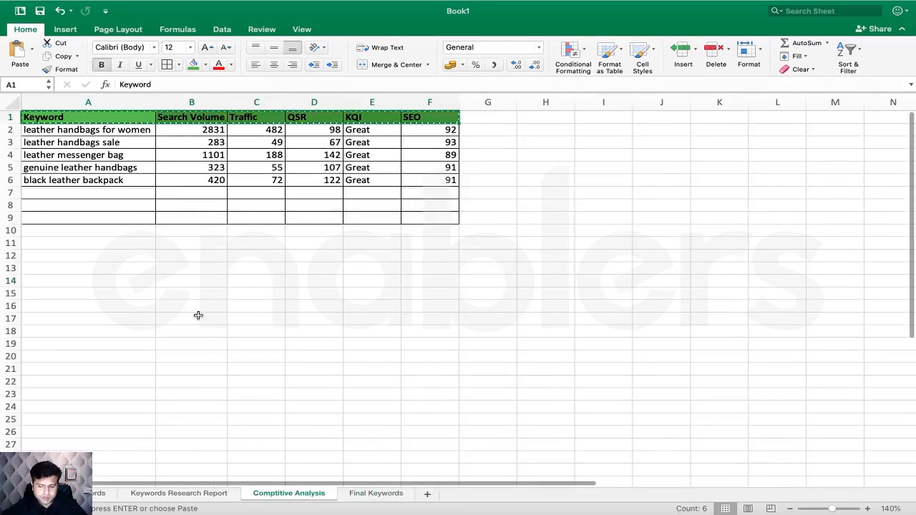
click(98, 133)
key(super+Tab)
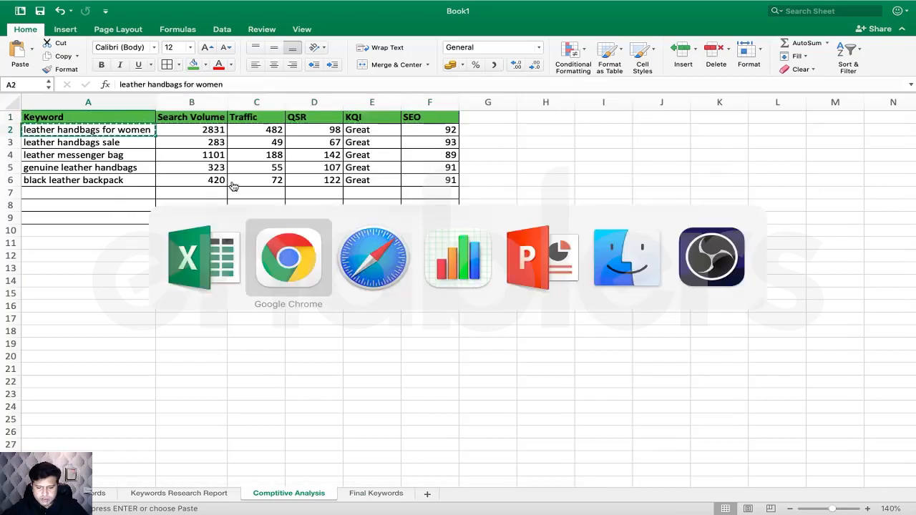
click(395, 224)
text(leather handbags for women)
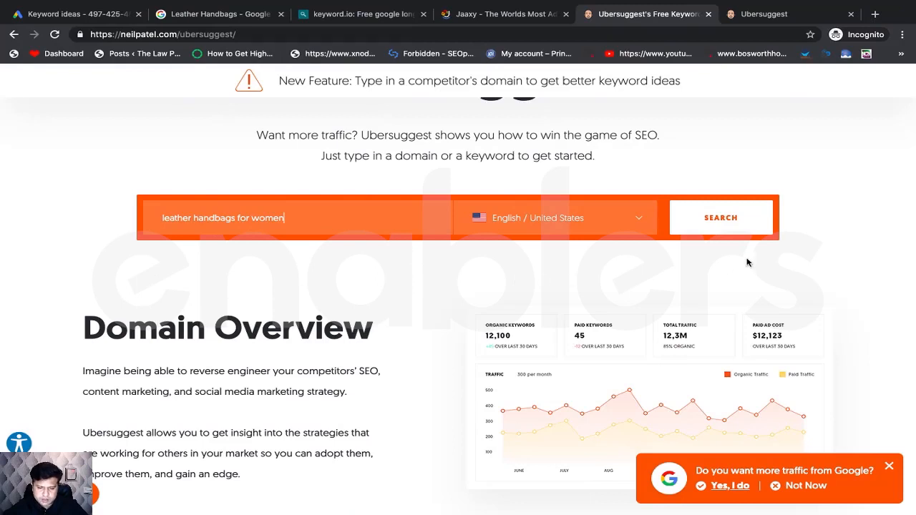
click(726, 231)
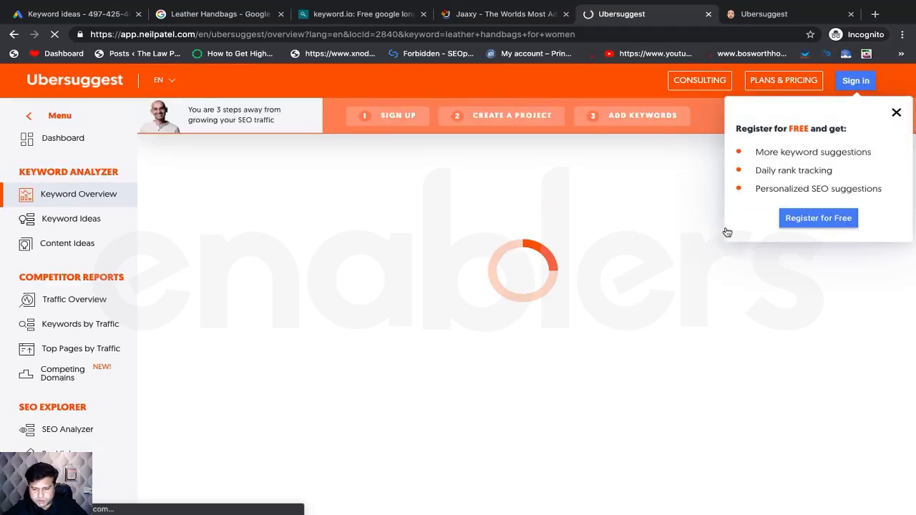
click(896, 113)
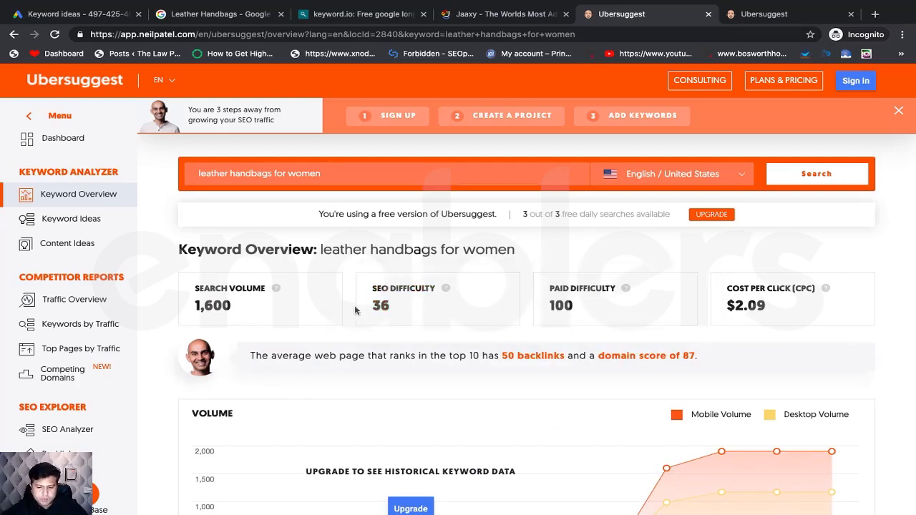
scroll(358, 312, down, 1)
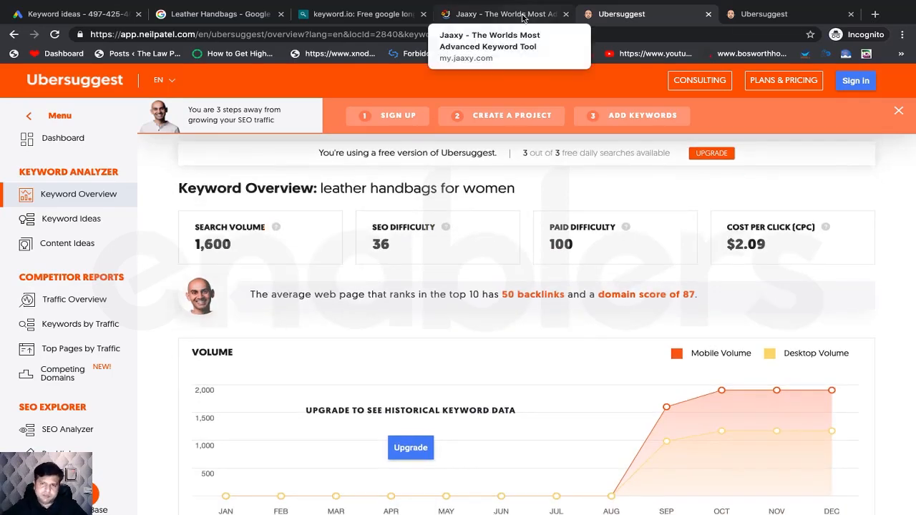
key(super+Tab)
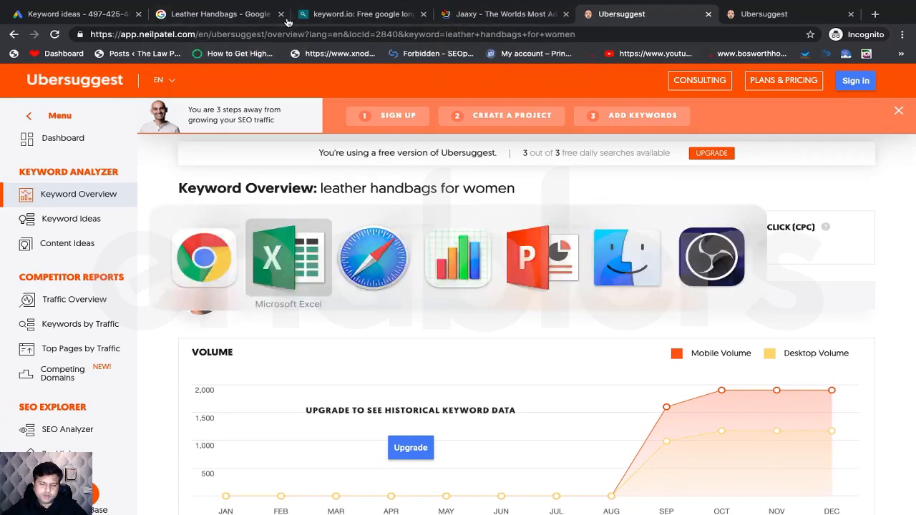
- Check the first keyword's monthly searches in Keywords Research Report, then go to Comptitive Analysis
click(131, 491)
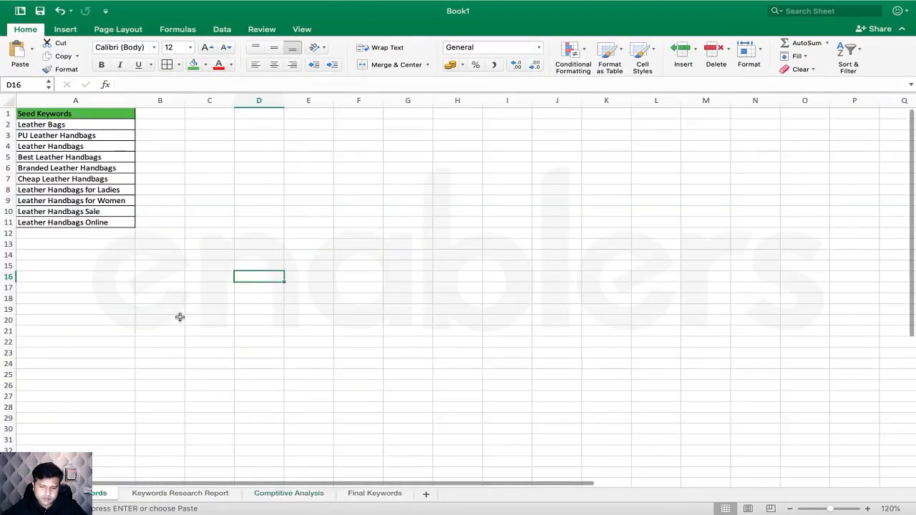
click(172, 495)
click(188, 147)
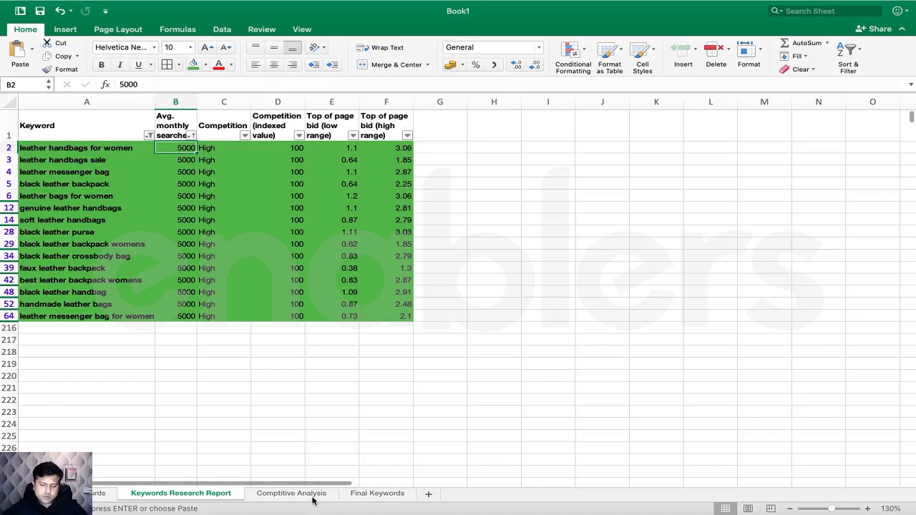
click(377, 493)
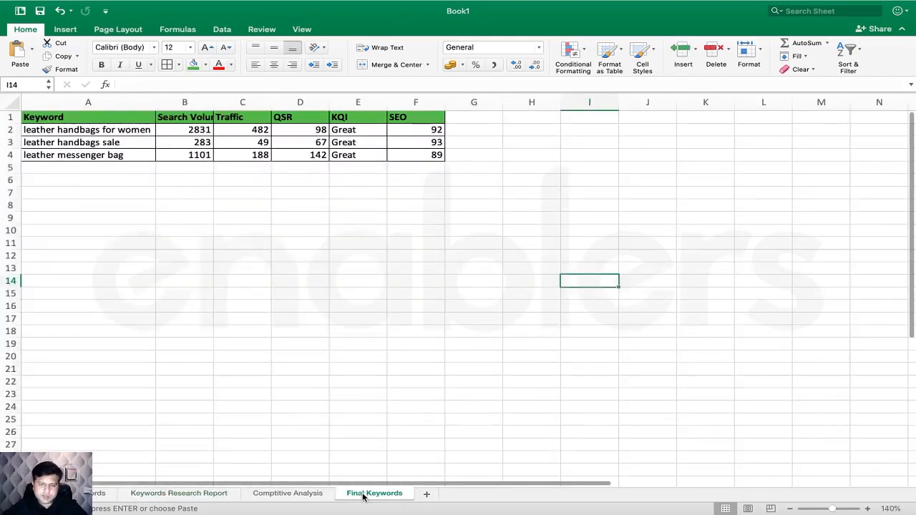
key(super+Tab)
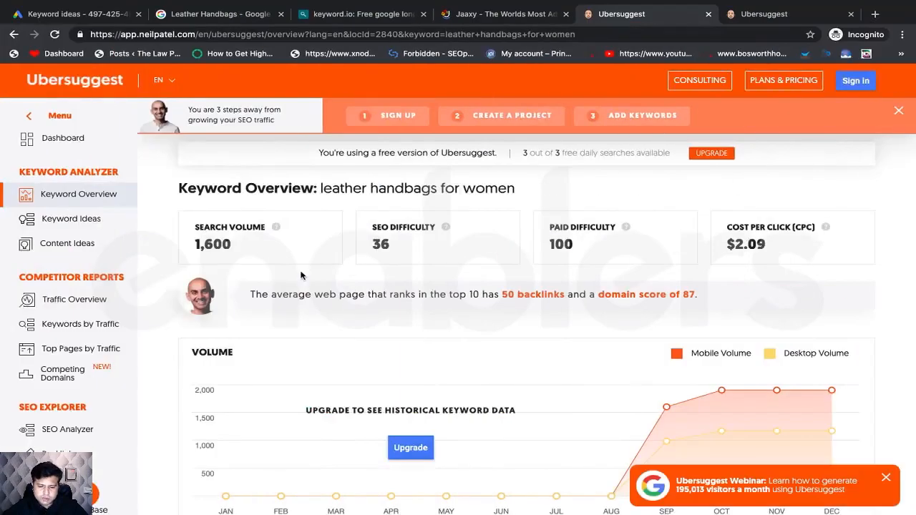
key(super+Tab)
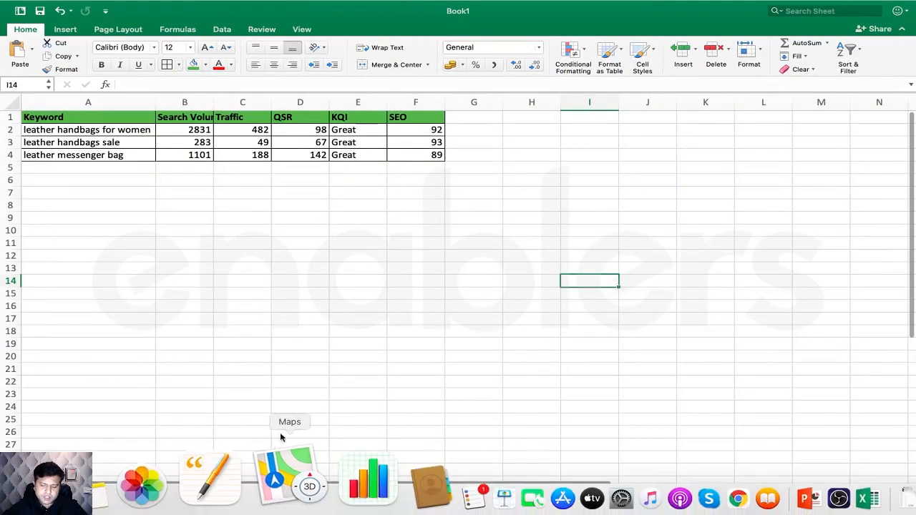
click(294, 493)
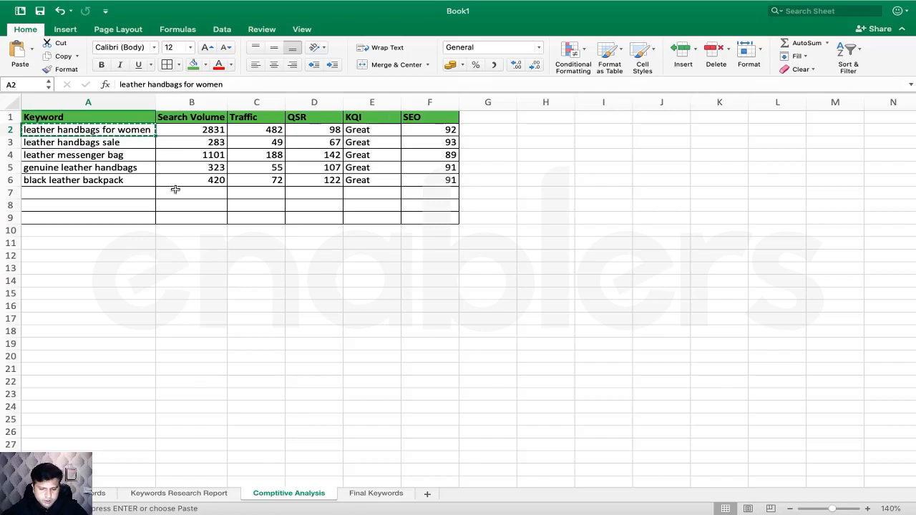
- Duplicate the keyword table below at A12 and clear its copied metric values B13:F18
drag(43, 118, 423, 217)
key(super+c)
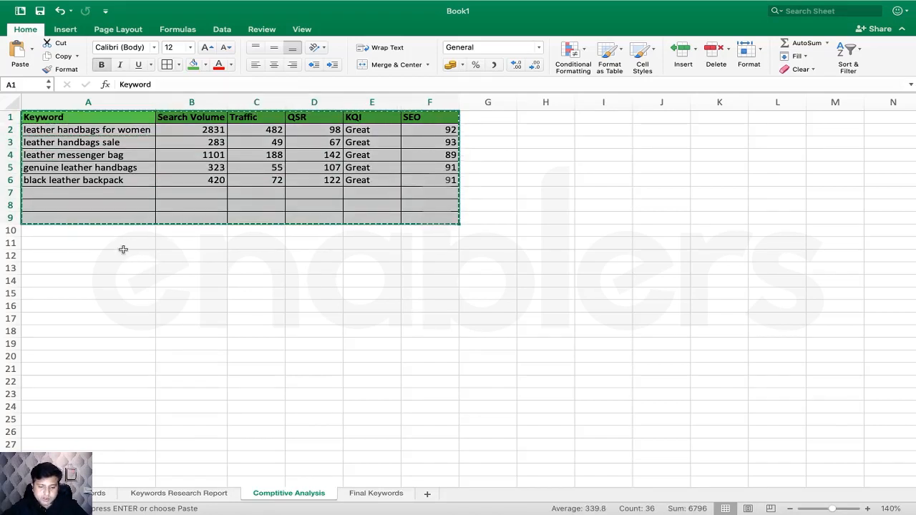
click(123, 249)
key(super+v)
click(247, 330)
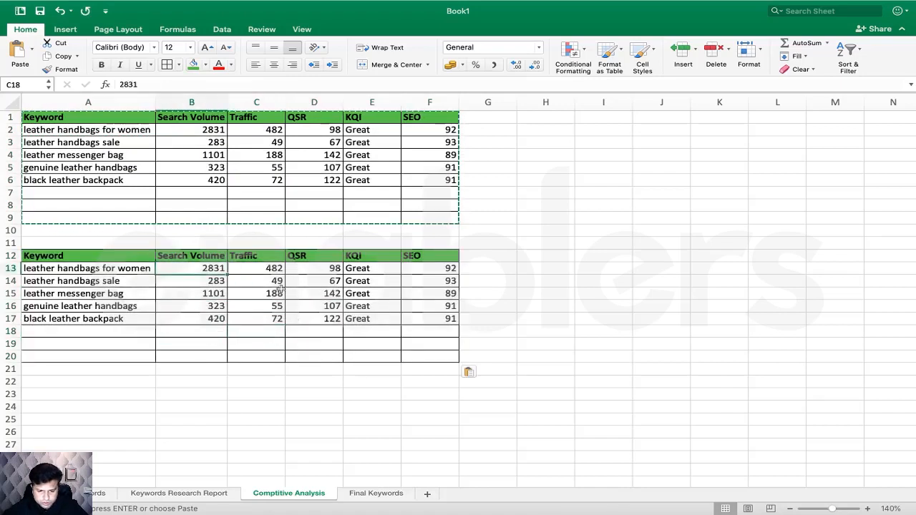
drag(193, 269, 437, 330)
key(Delete)
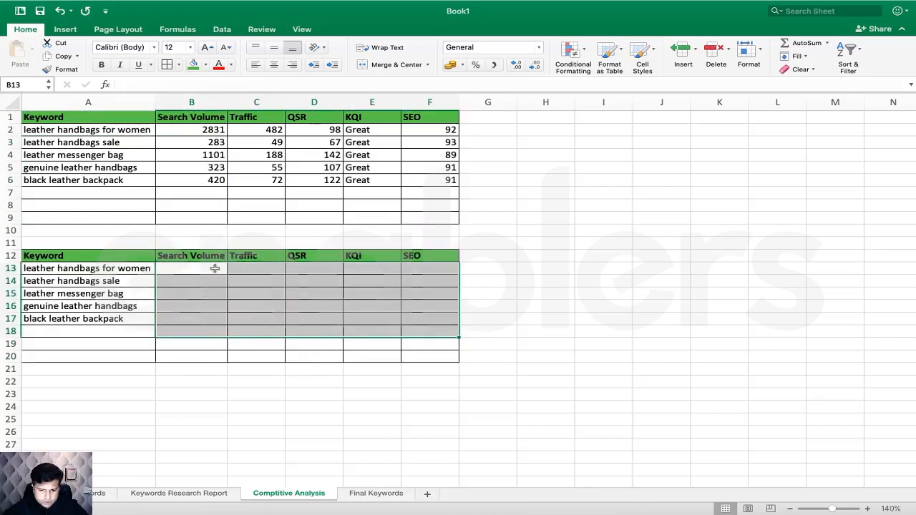
- Enter search volume 1600, rename column C to 'SEO Difficulty' with value 36, and widen it
click(214, 268)
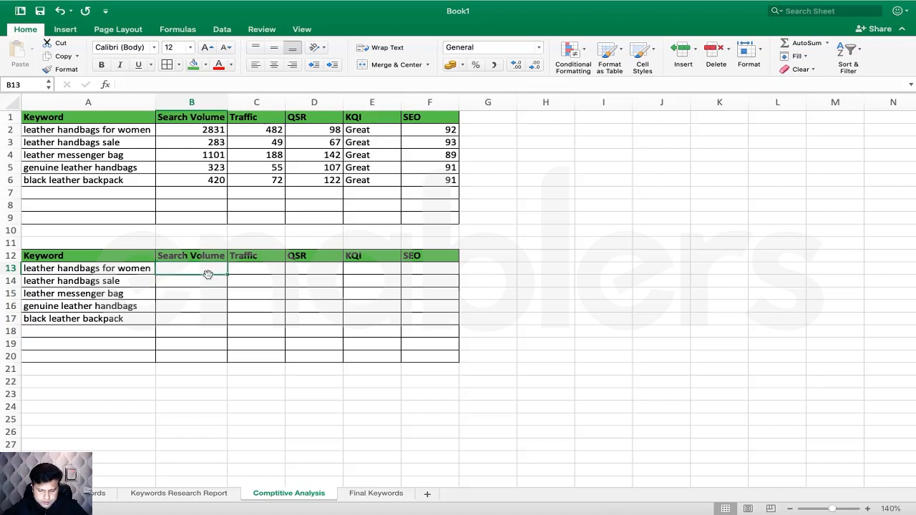
text(16)
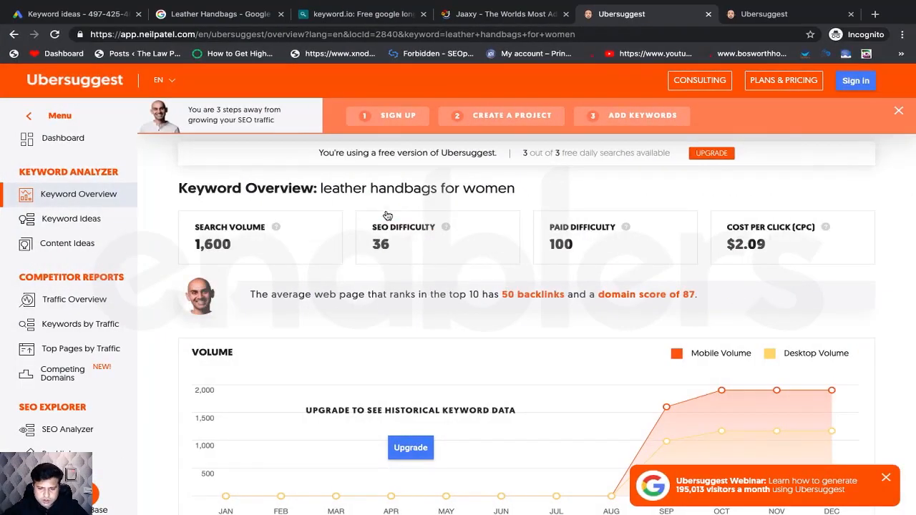
text(00)
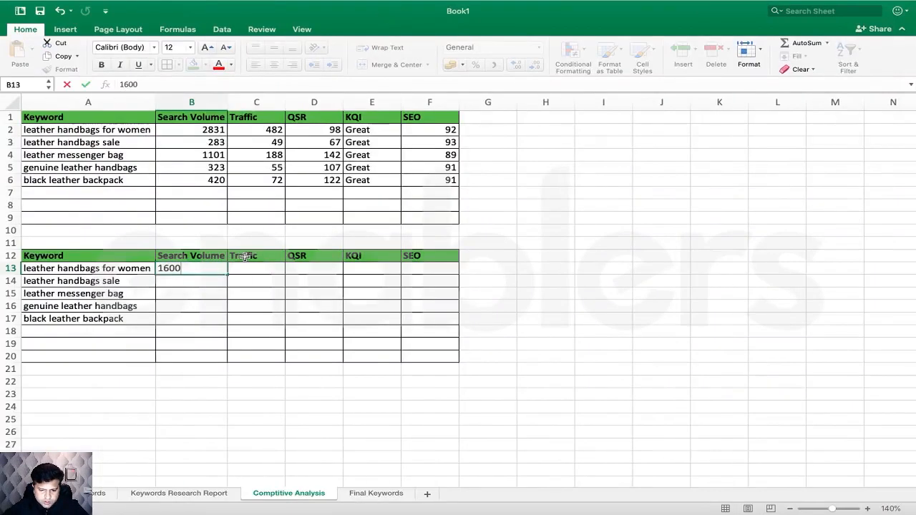
click(245, 256)
double_click(244, 256)
text(SEO)
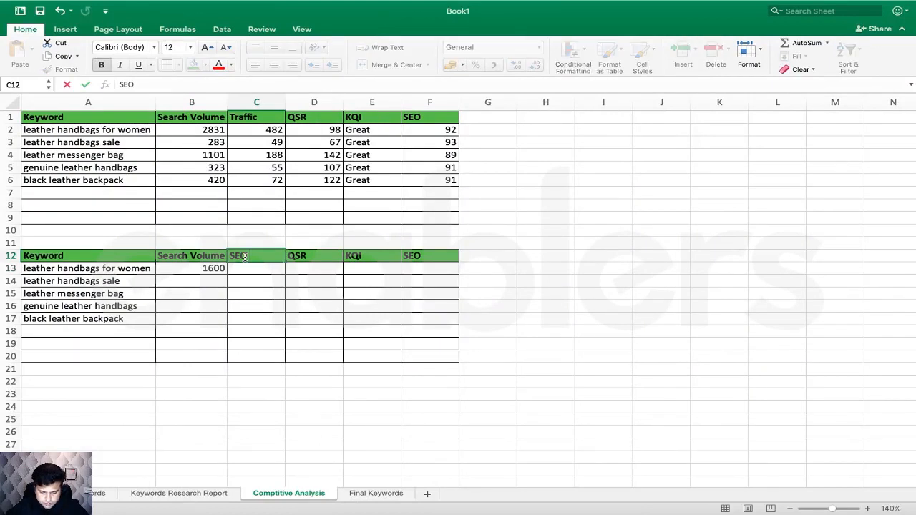
text( Difficulty)
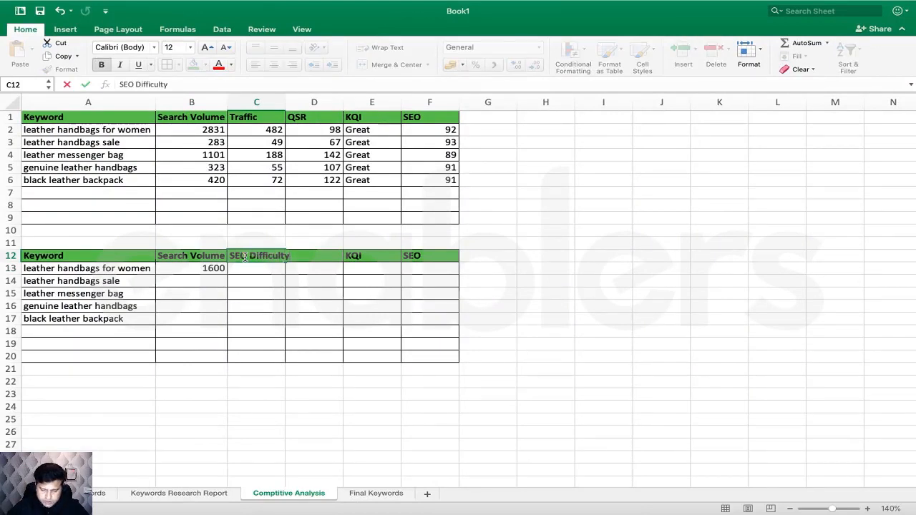
click(262, 292)
click(264, 270)
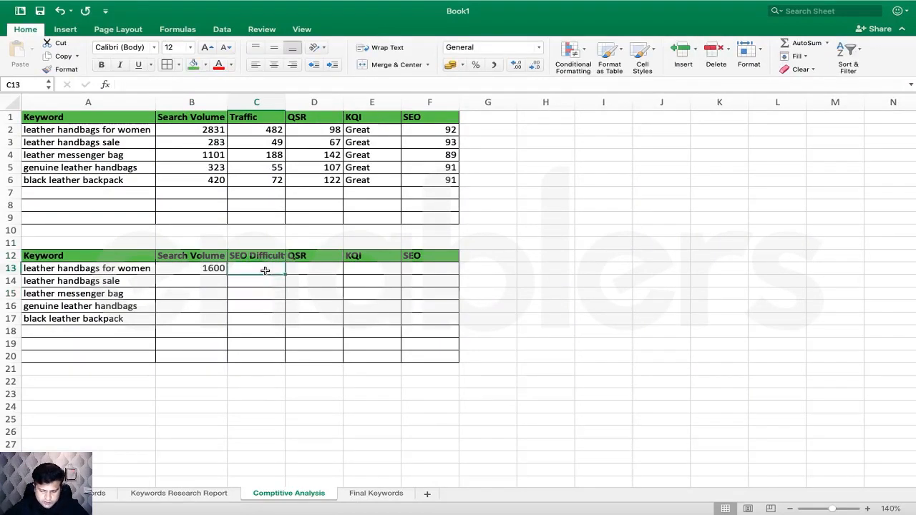
text(36)
click(320, 301)
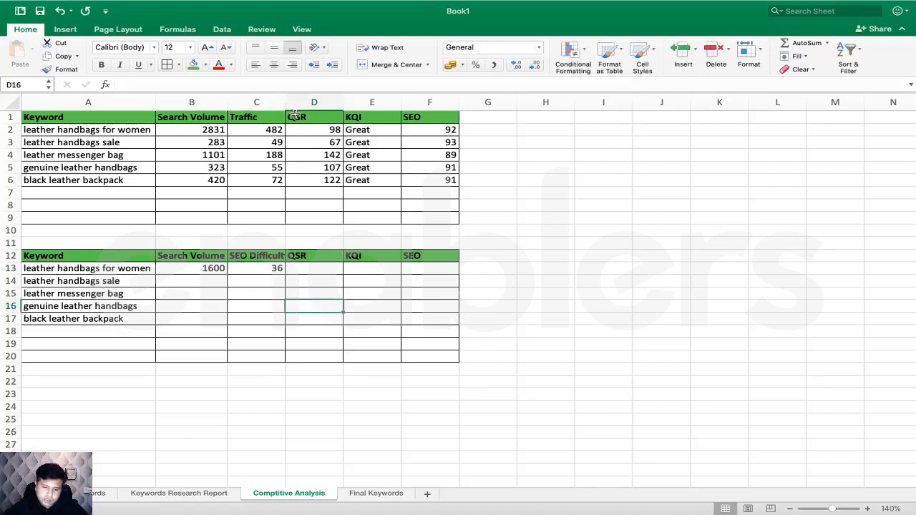
double_click(285, 102)
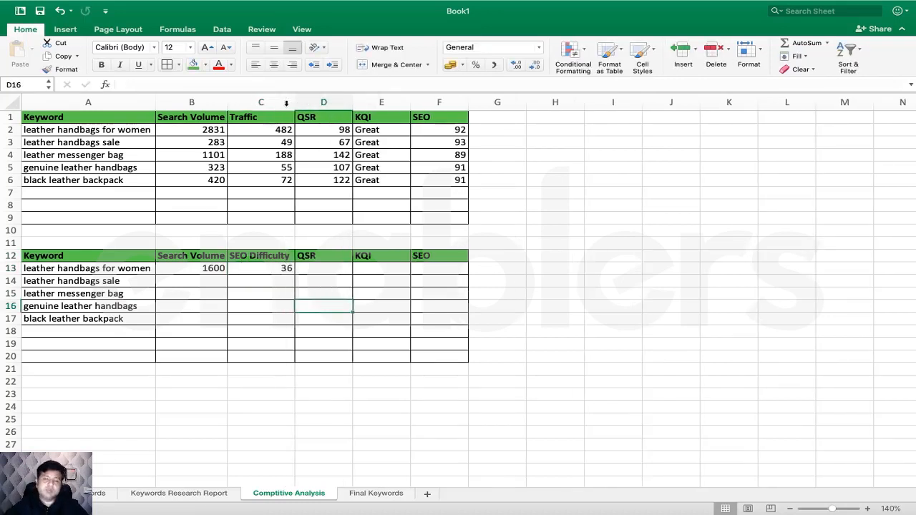
- Rename the QSR header to 'Paid Difficulty' and enter the first keyword's paid difficulty
key(ctrl+Right)
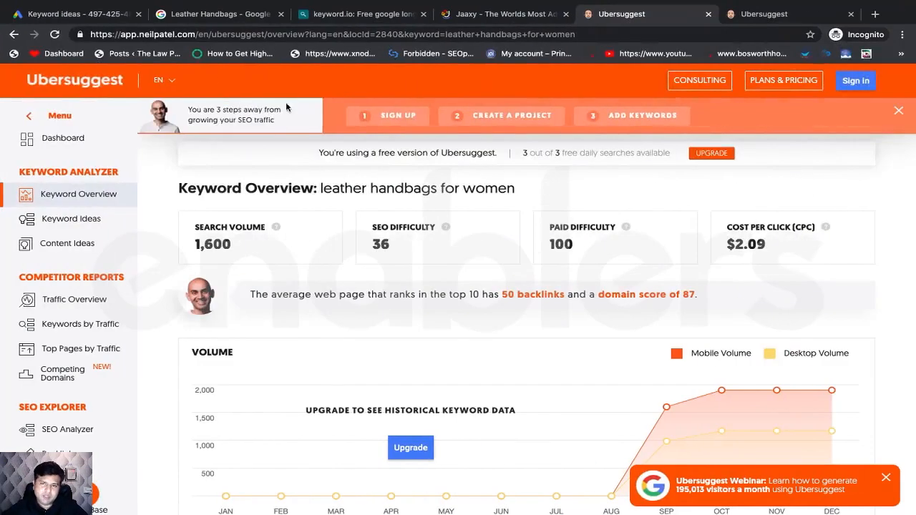
key(ctrl+Left)
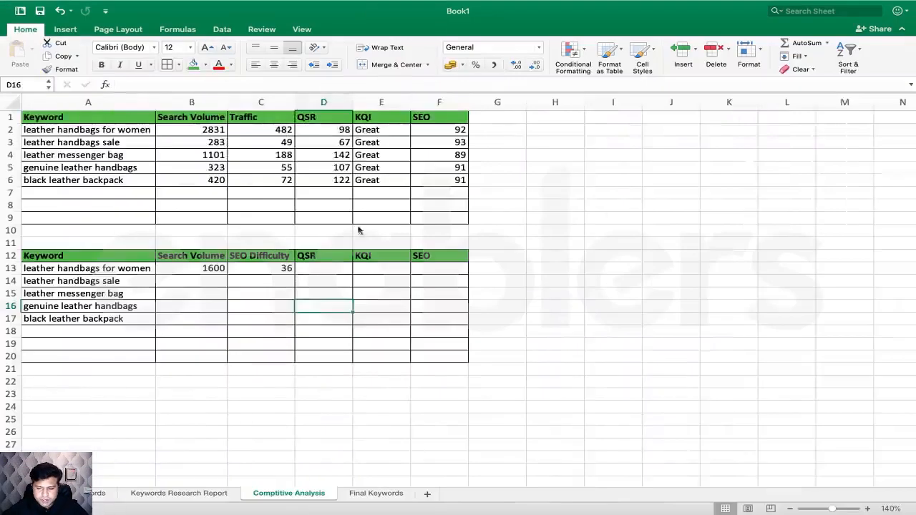
click(314, 259)
text(Paid Diff)
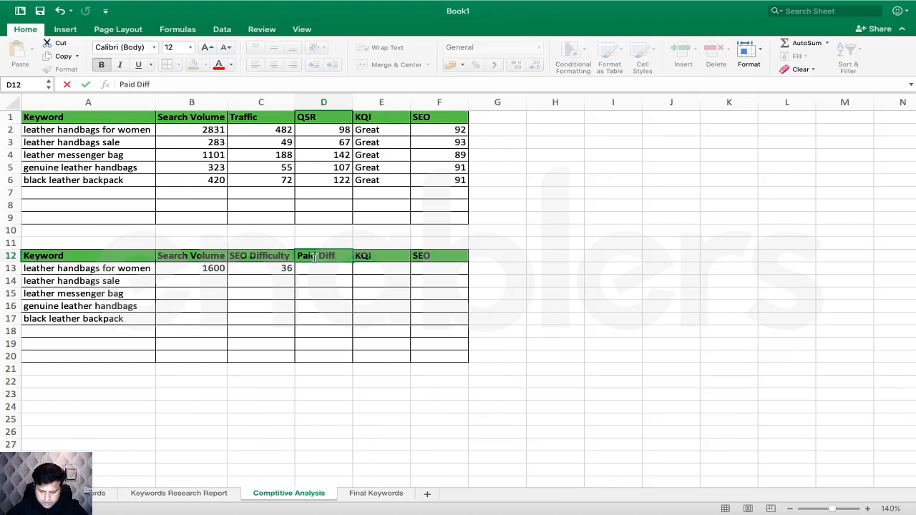
text(uiculty)
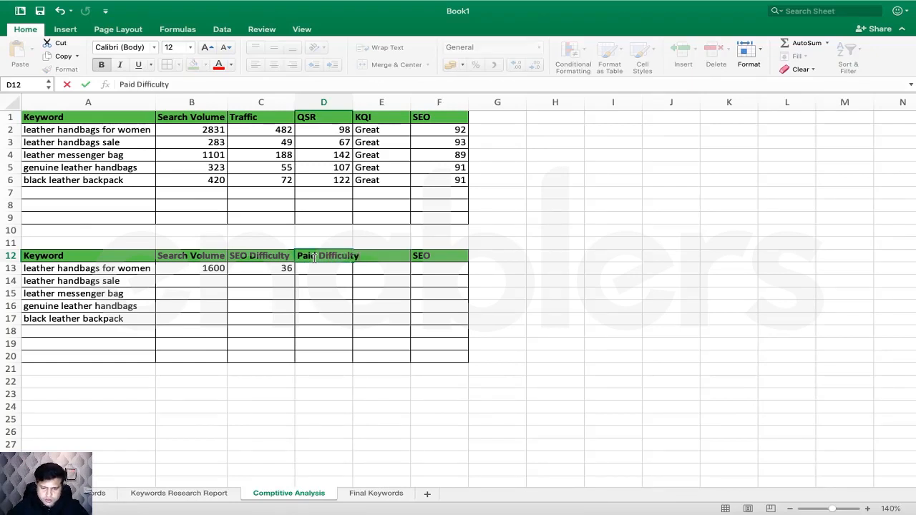
click(327, 269)
text(100)
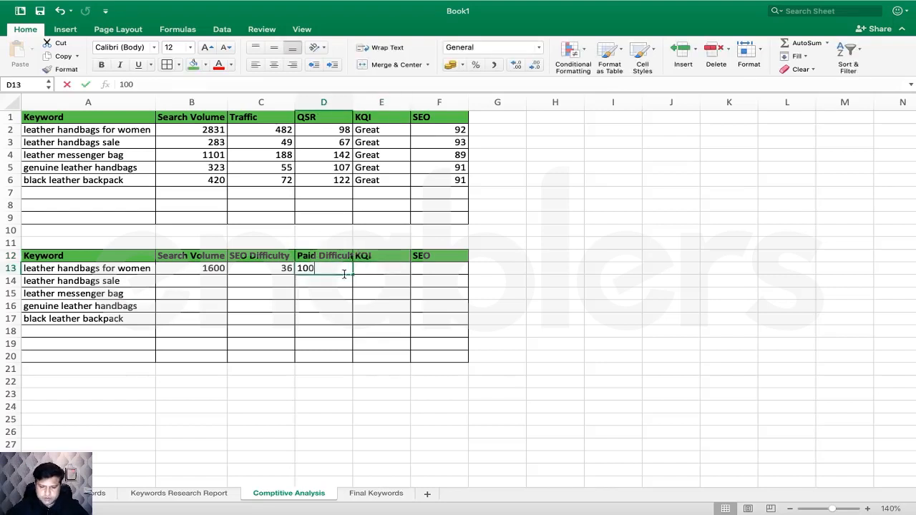
- Rename the KQI header to 'CPC' after checking Ubersuggest's metrics
key(ctrl+Right)
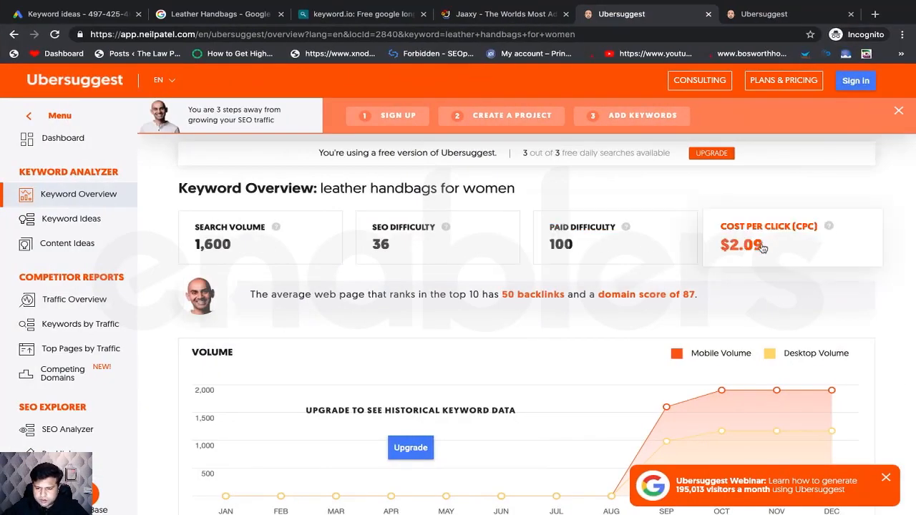
key(ctrl+Left)
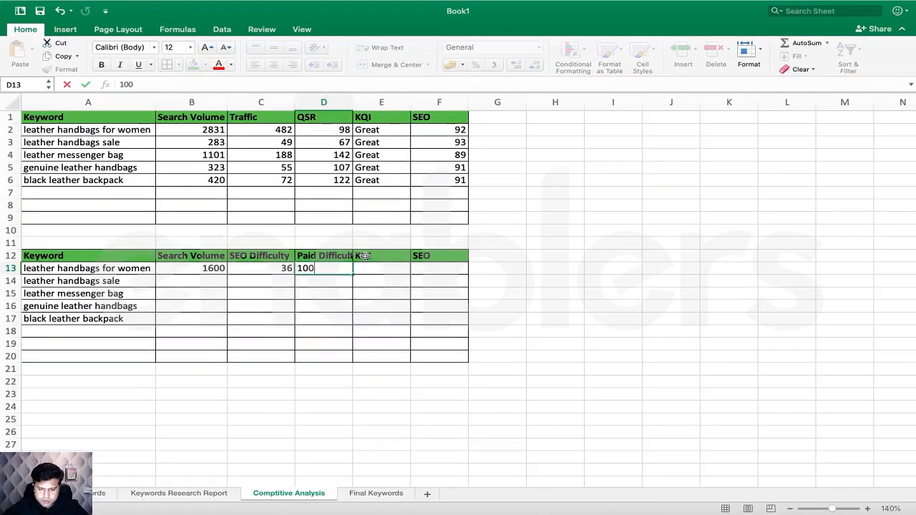
click(365, 257)
text(KQI)
key(BackSpace)
key(BackSpace)
key(BackSpace)
text(CPC)
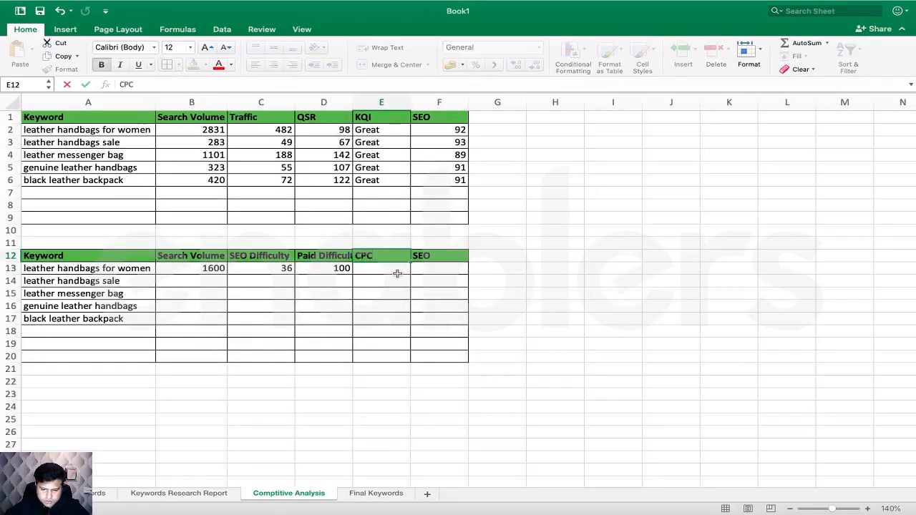
click(394, 273)
- Enter the first keyword's CPC of 2.089 (shown 2.09) and make the header 'CPC ($)'
key(ctrl+Right)
key(ctrl+Left)
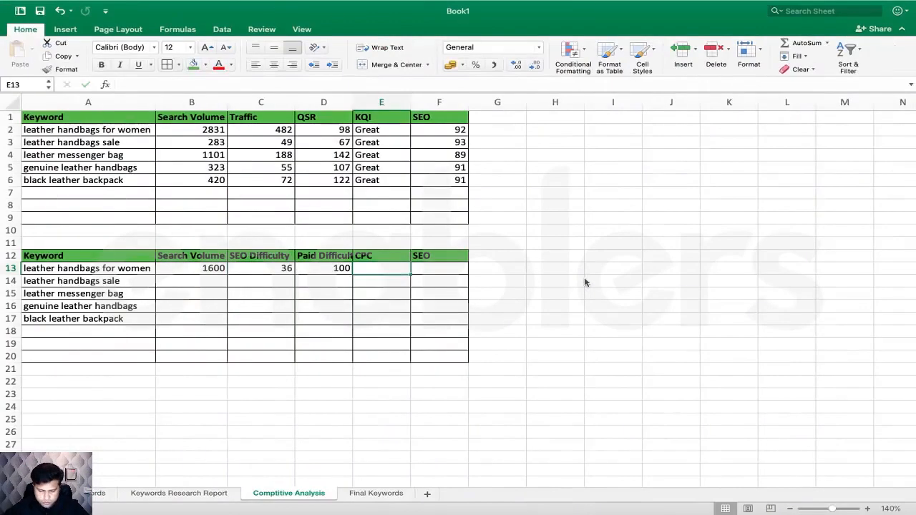
text(2.08)
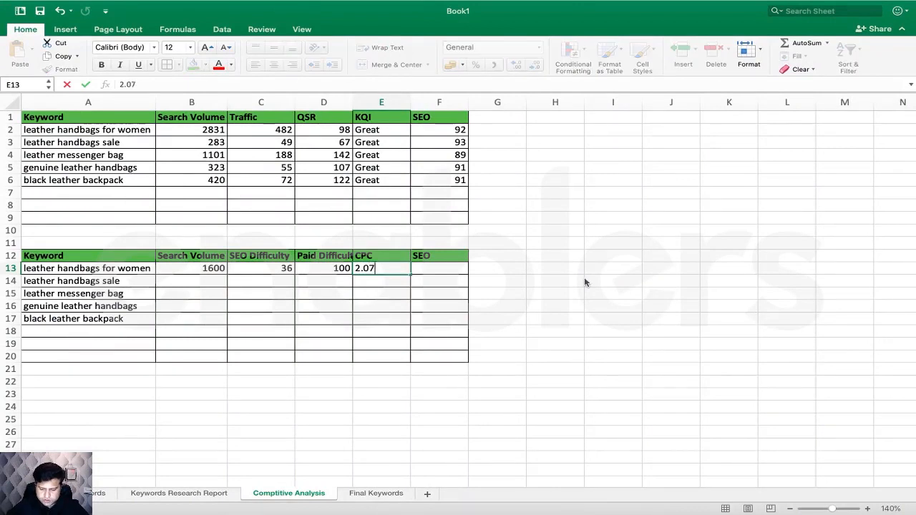
text(9)
click(472, 342)
double_click(378, 255)
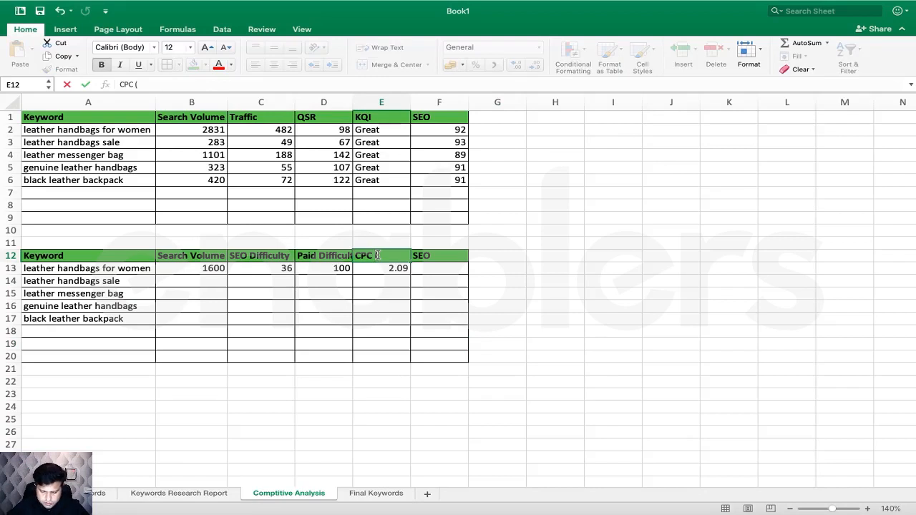
text(($))
key(Return)
key(Return)
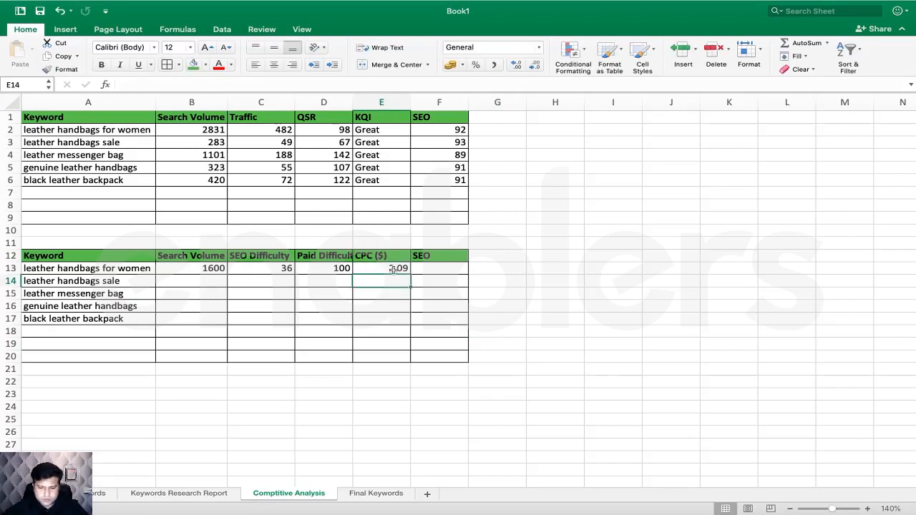
- Review the new table's SEO column against Ubersuggest, then select keyword cell A3 and switch to the browser
click(440, 264)
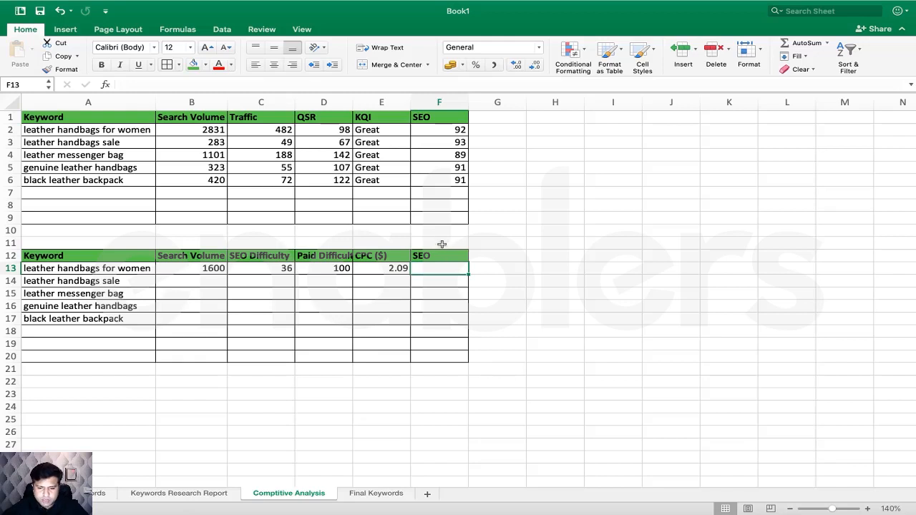
drag(440, 256, 433, 370)
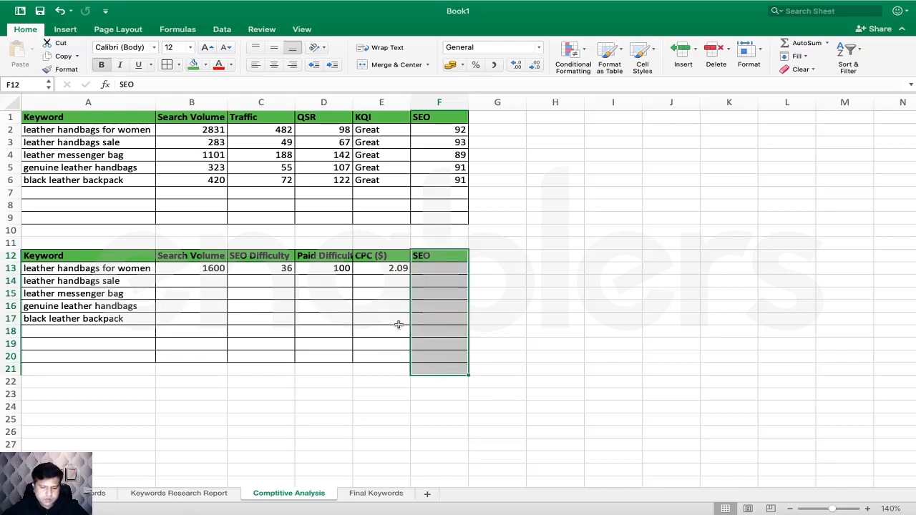
key(ctrl+Right)
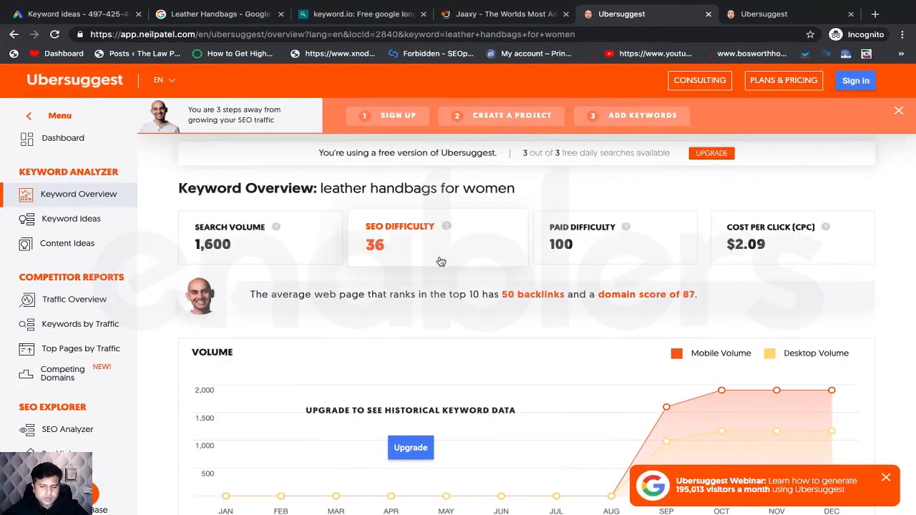
key(ctrl+Left)
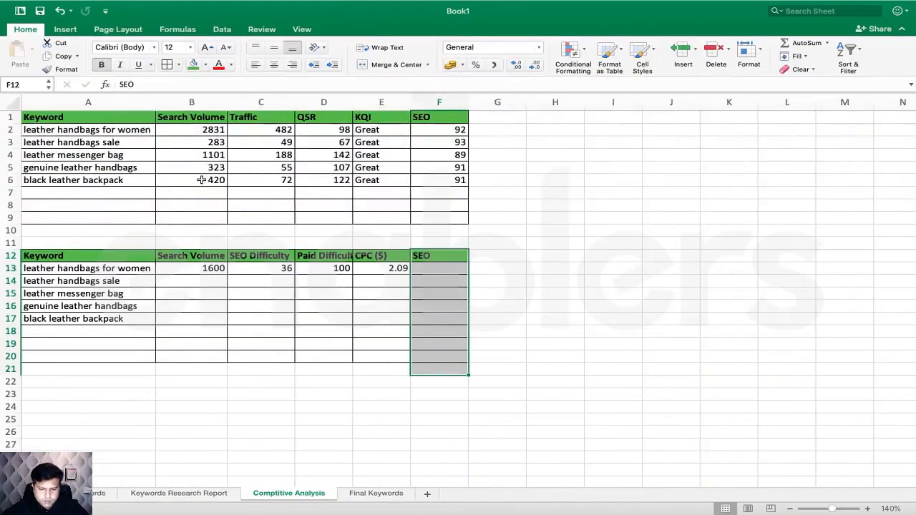
click(74, 141)
key(ctrl+Right)
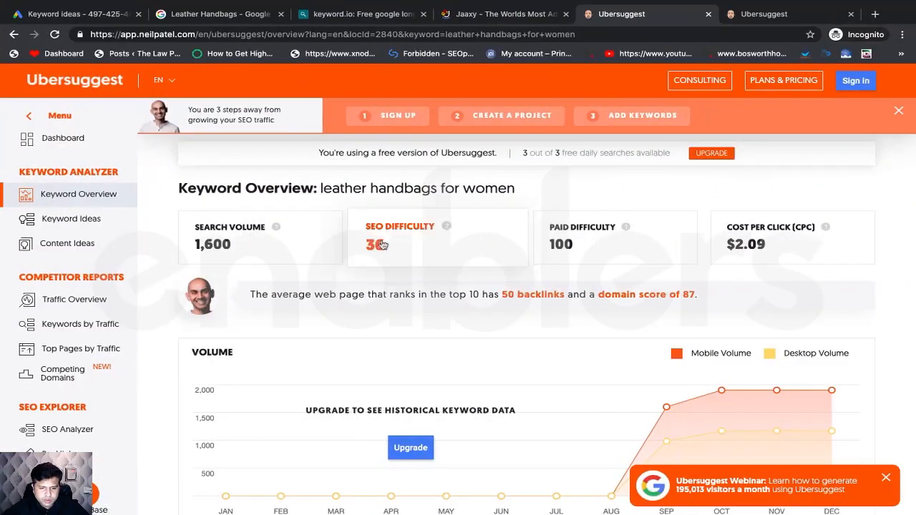
scroll(312, 168, down, 10)
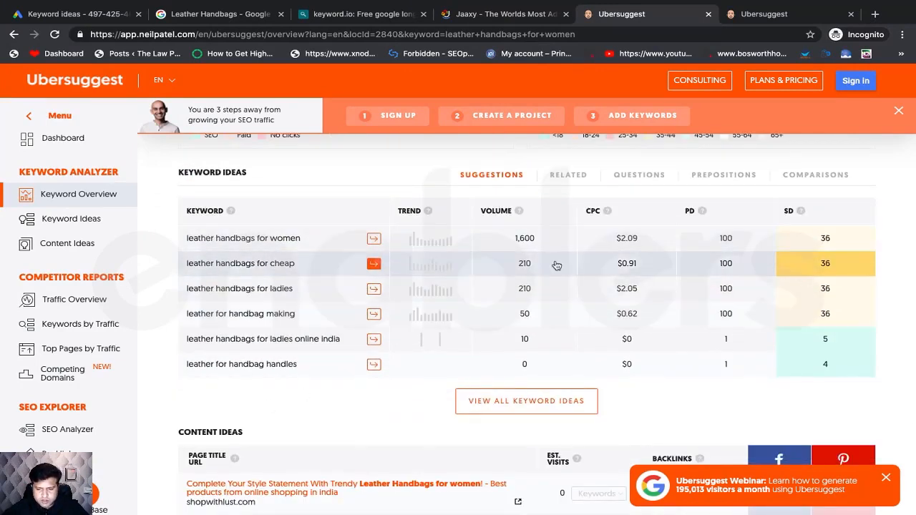
scroll(516, 378, down, 5)
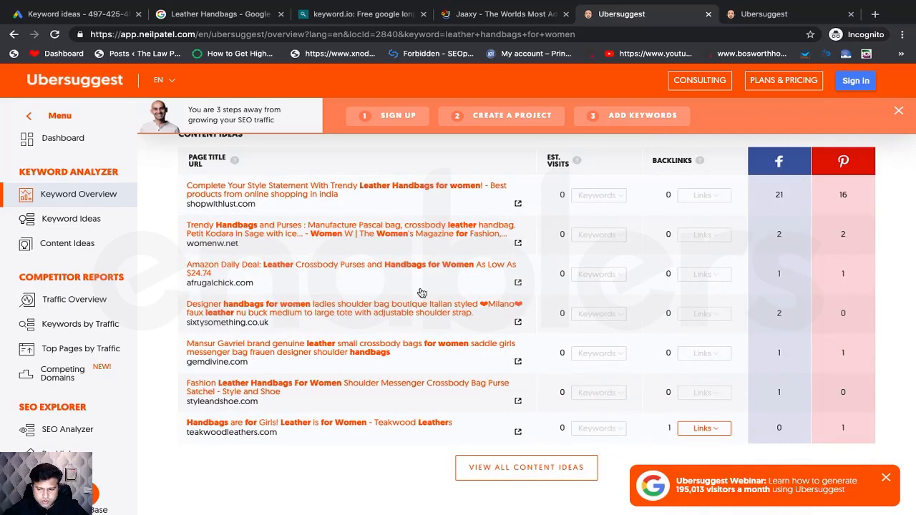
scroll(422, 294, up, 10)
scroll(422, 293, down, 7)
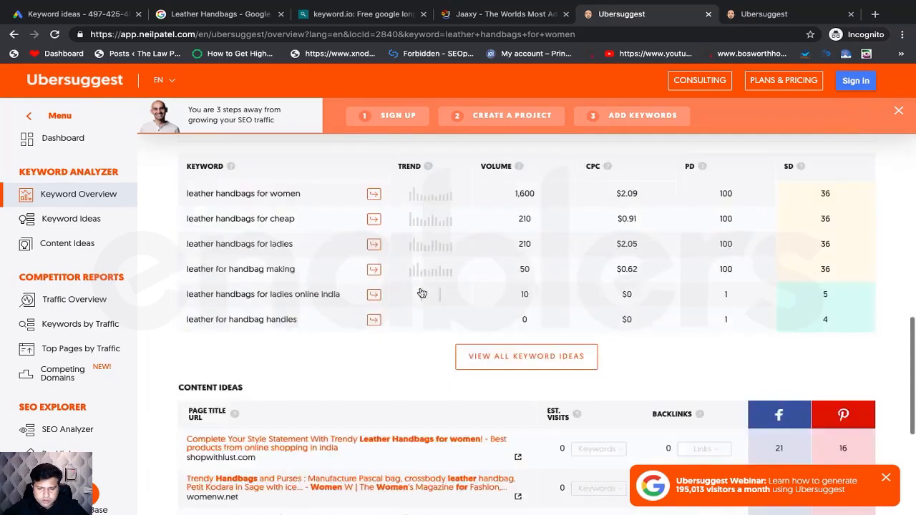
scroll(422, 294, down, 4)
scroll(422, 294, up, 11)
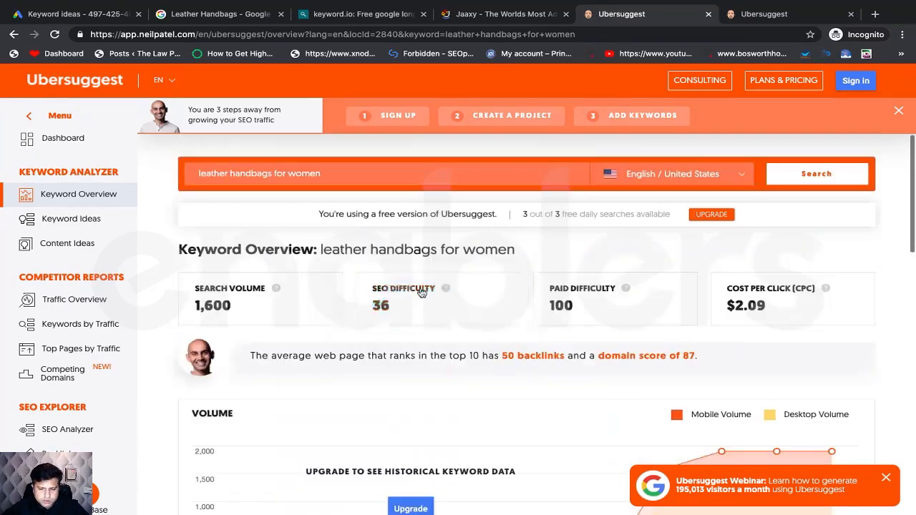
- Search Ubersuggest for 'leather handbags sale' and scroll to its volume, difficulty and CPC figures
triple_click(305, 174)
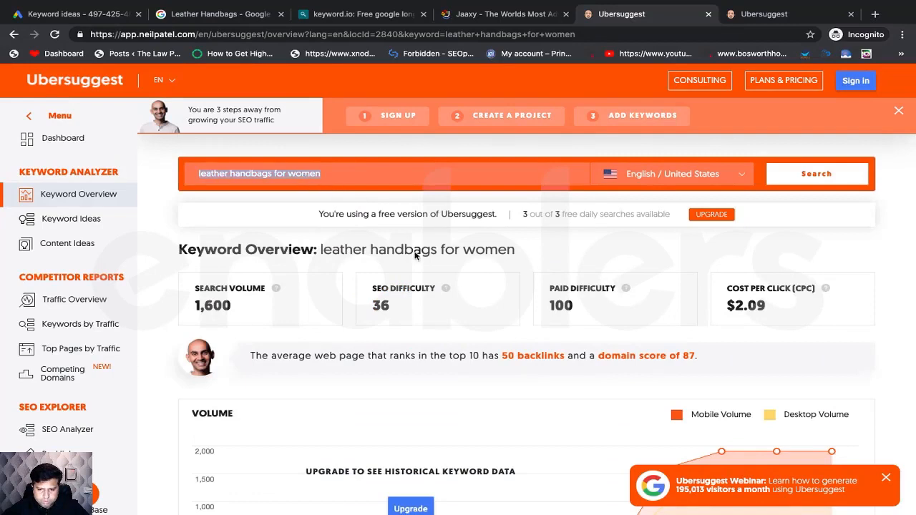
scroll(415, 256, down, 1)
text(leather handbags sale)
key(Return)
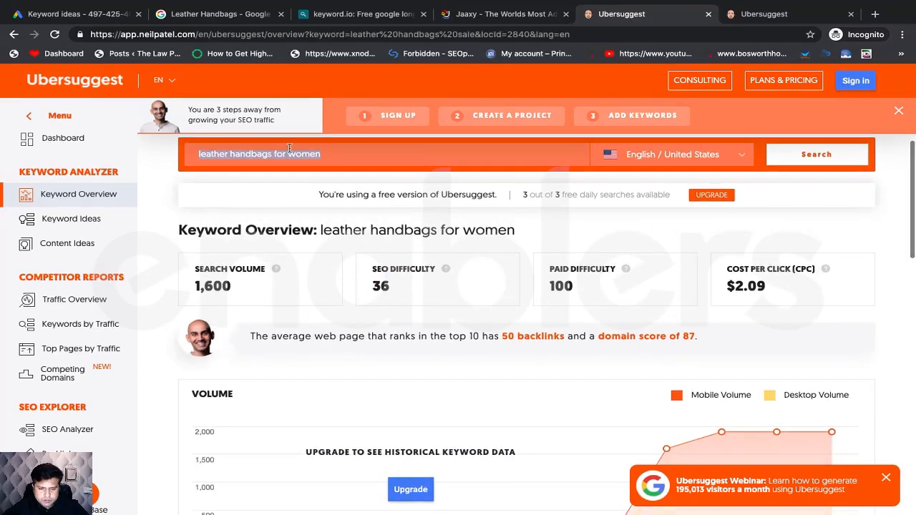
scroll(499, 286, down, 1)
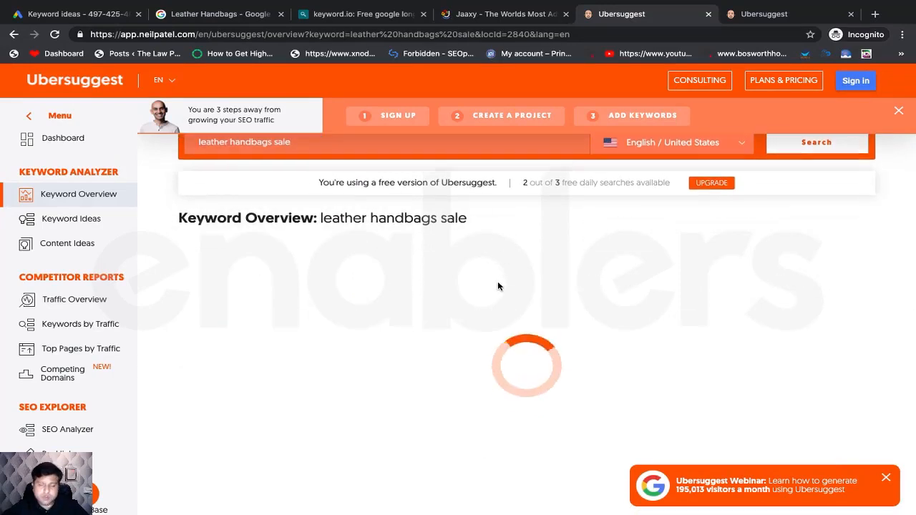
scroll(498, 286, down, 1)
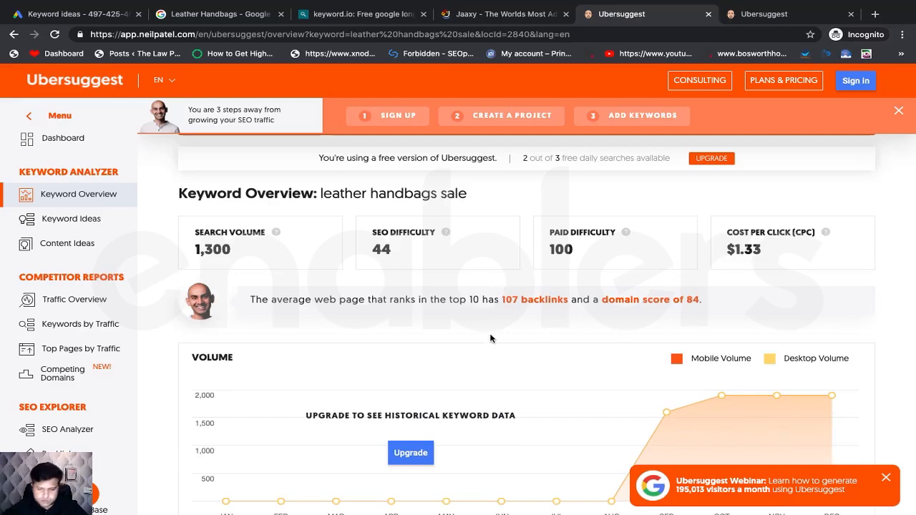
- Enter search volume 1300 and SEO difficulty 44 for leather handbags sale in B14:C14
key(ctrl+Left)
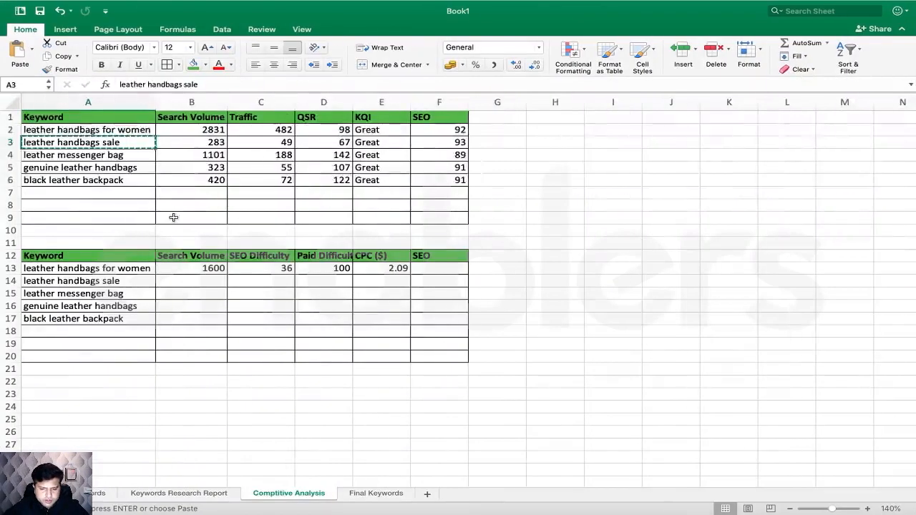
click(184, 282)
text(1300)
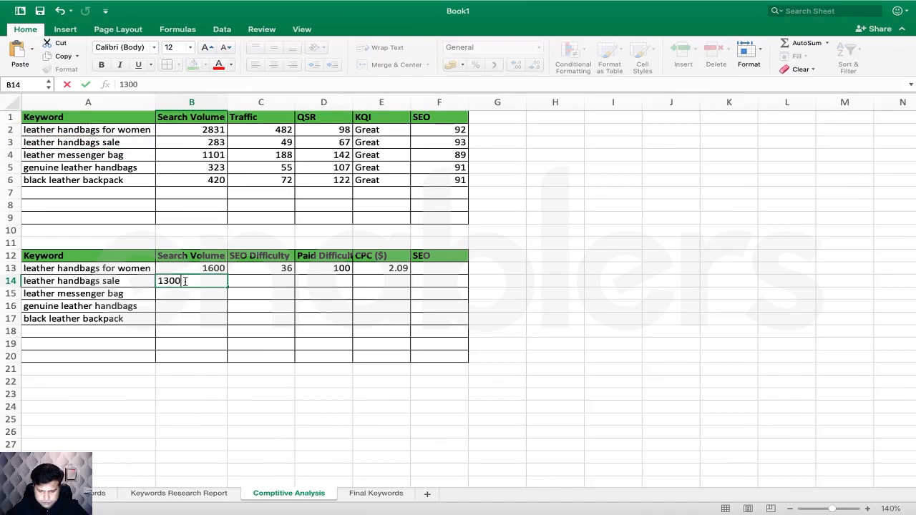
key(ctrl+Right)
key(ctrl+Left)
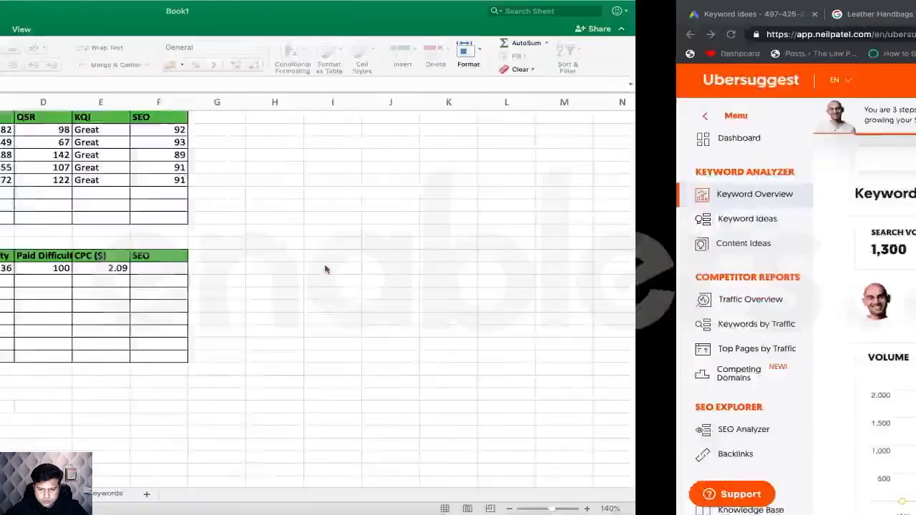
click(272, 281)
text(44)
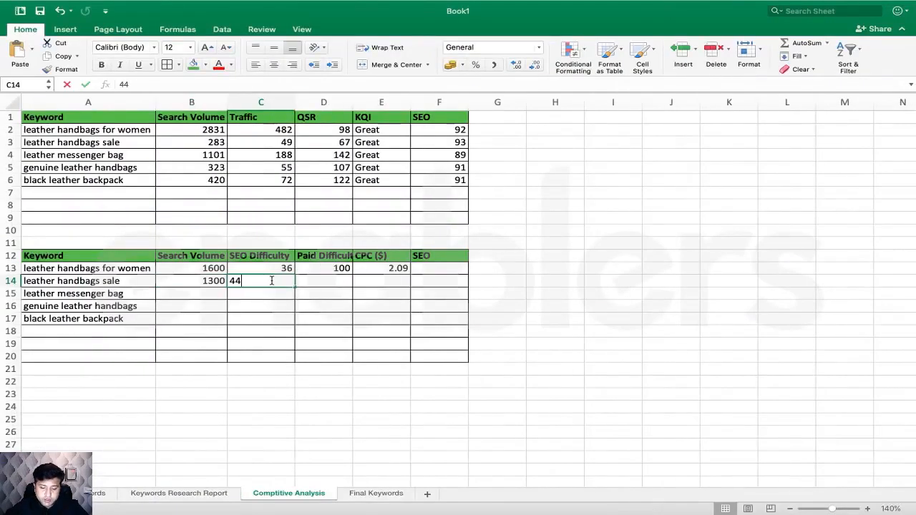
click(320, 280)
- Enter paid difficulty 100 and CPC 1.33, then copy 'leather messenger bag' from A15
key(ctrl+Right)
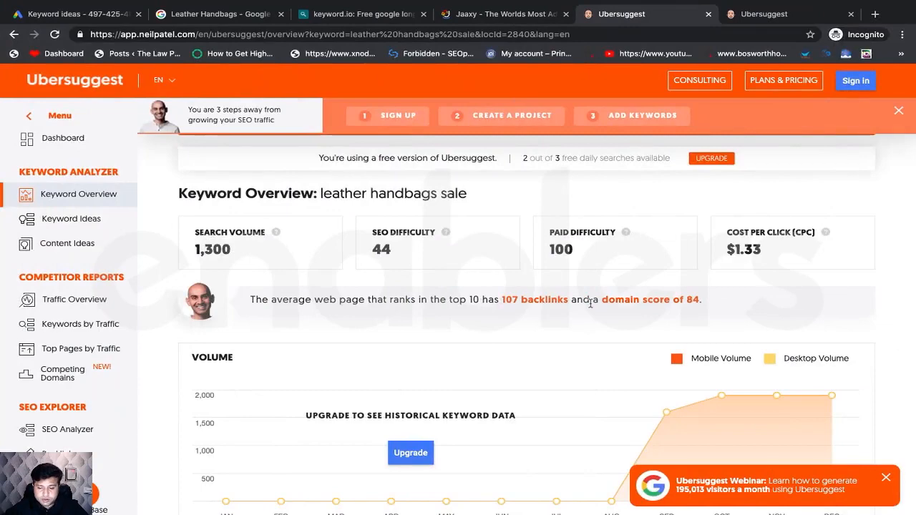
key(ctrl+Left)
text(10)
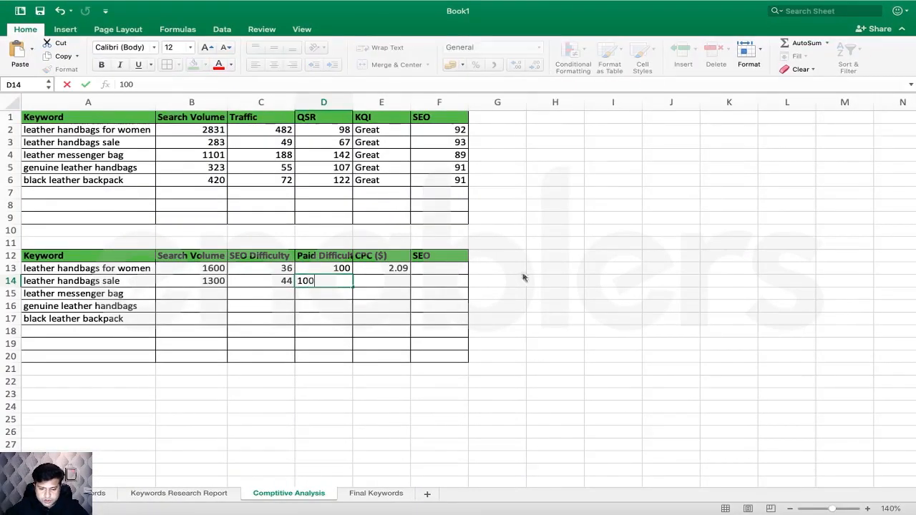
key(ctrl+Right)
key(ctrl+Left)
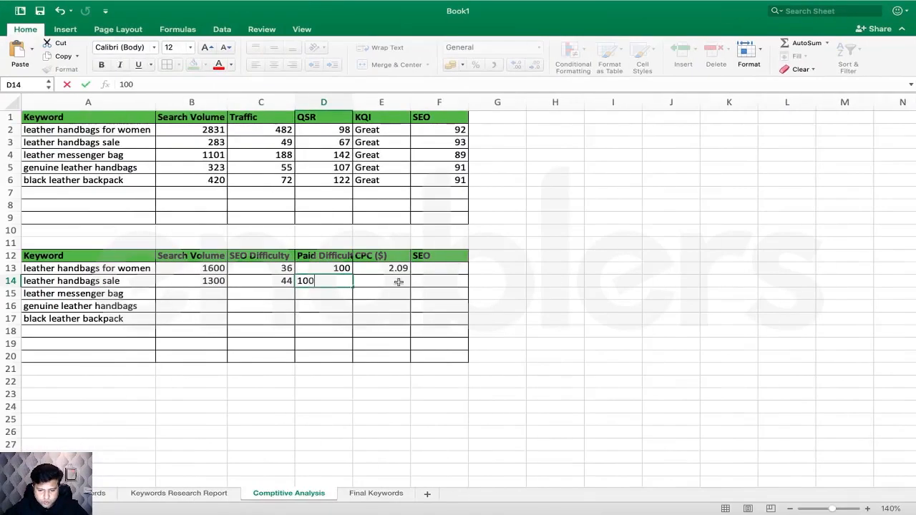
click(399, 282)
text(1.33)
click(452, 311)
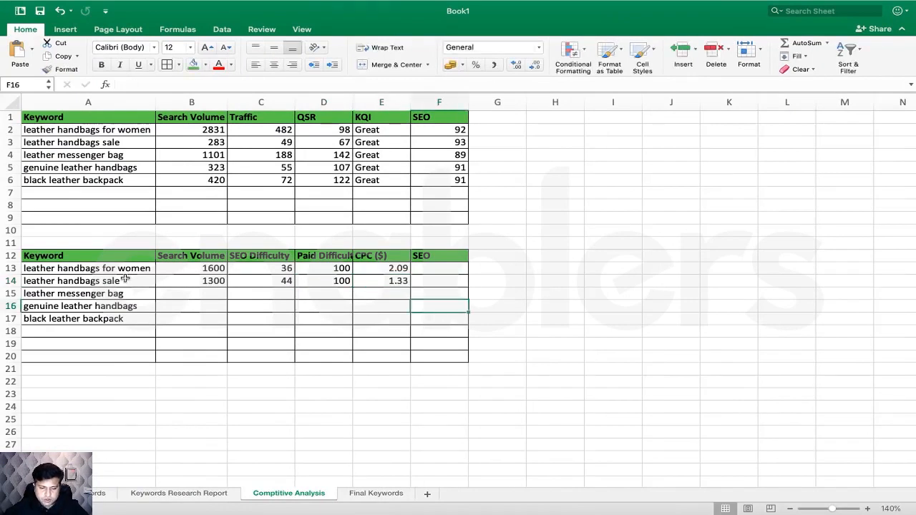
click(98, 298)
key(ctrl+c)
key(ctrl+Right)
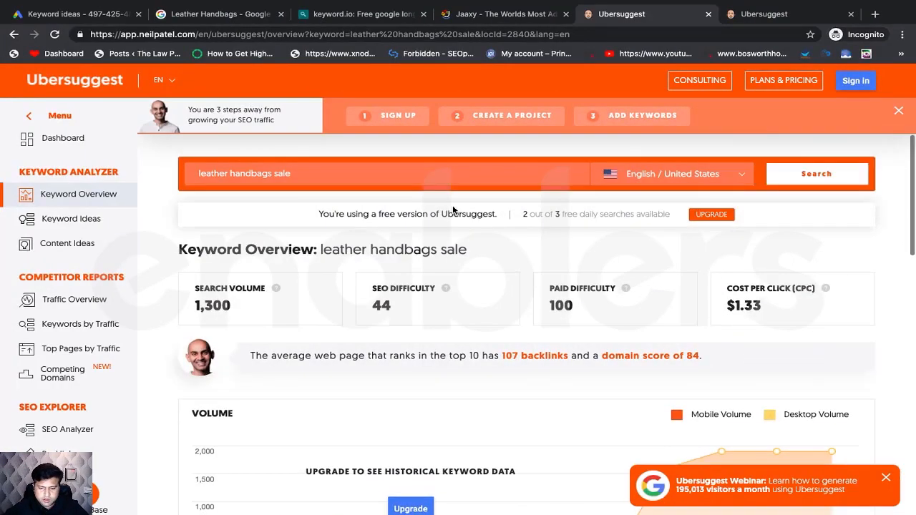
- Search Ubersuggest for 'leather messenger bag'
key(ctrl+a)
key(ctrl+v)
key(Return)
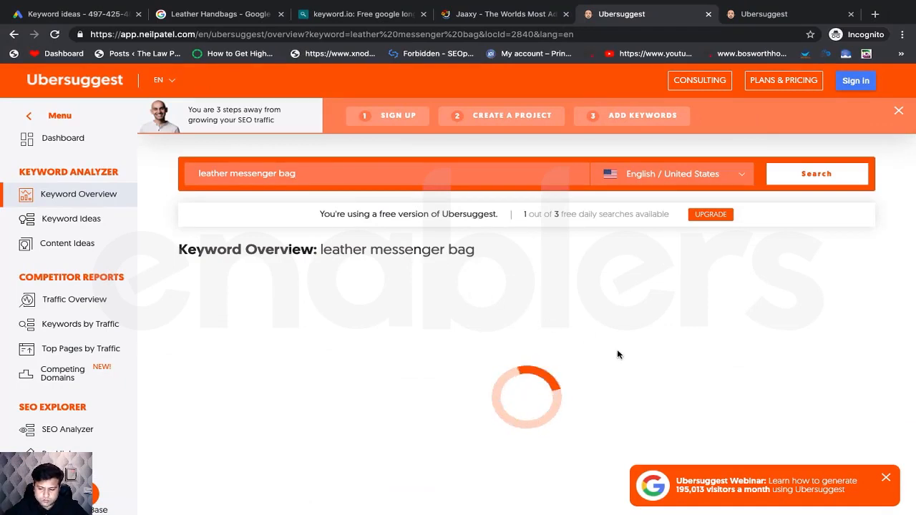
scroll(494, 358, down, 2)
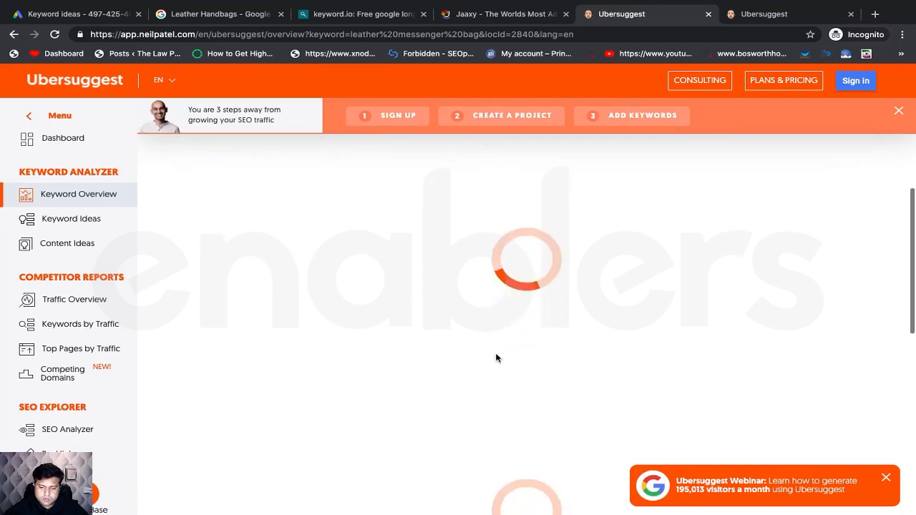
scroll(496, 358, up, 2)
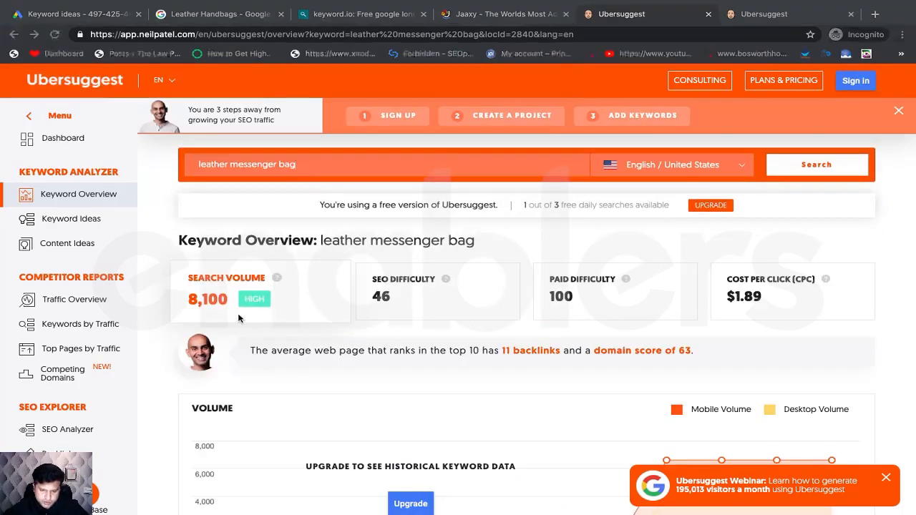
- Enter search volume 8100 and SEO difficulty 46 for leather messenger bag in B15:C15
key(super+Tab)
click(204, 293)
text(8100)
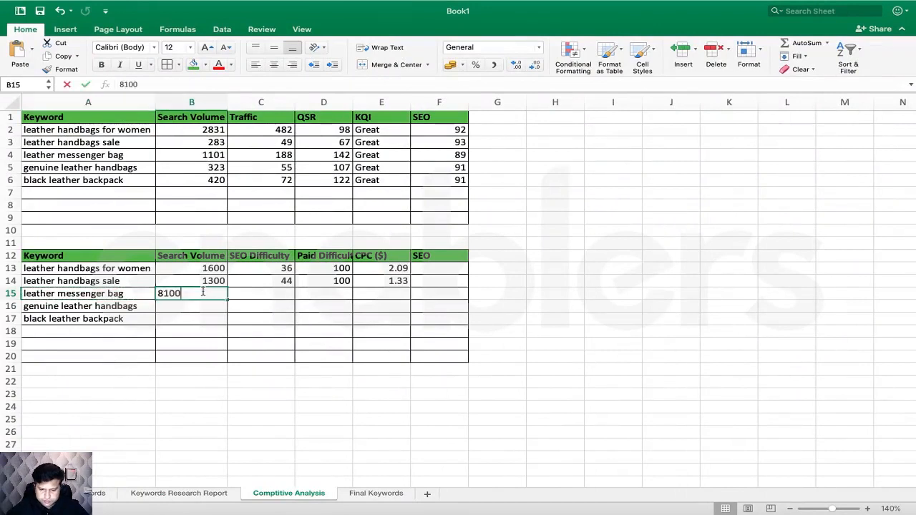
key(super+Tab)
key(super+Tab)
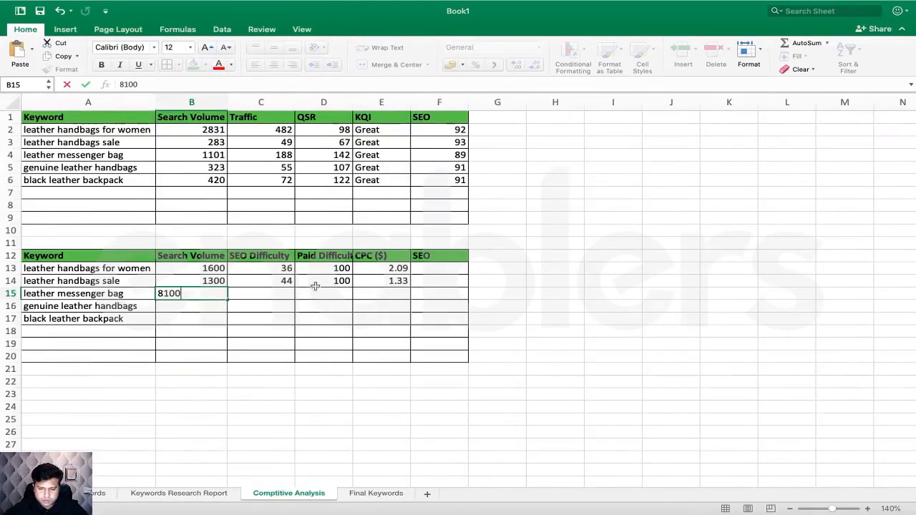
click(268, 291)
text(49)
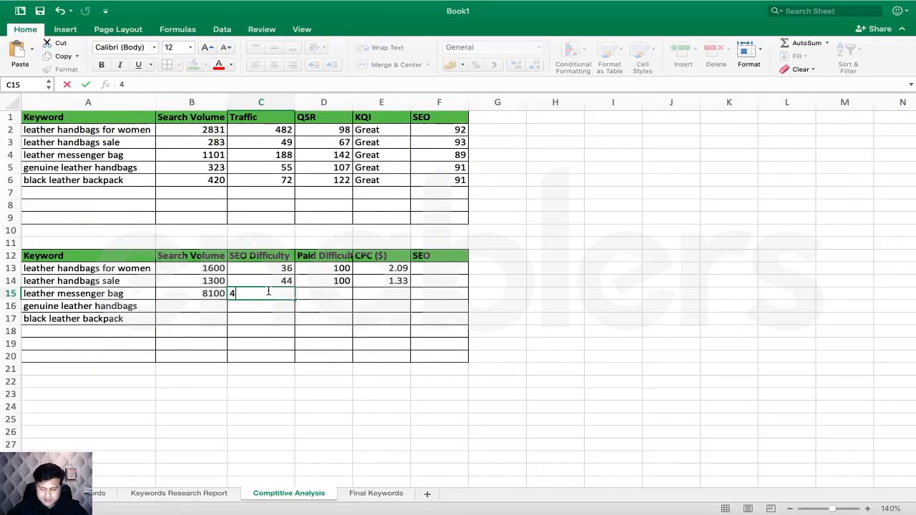
key(super+Tab)
- Enter paid difficulty 100 and CPC 1.89, then select 'genuine leather handbags' in A16 for lookup
key(super+Tab)
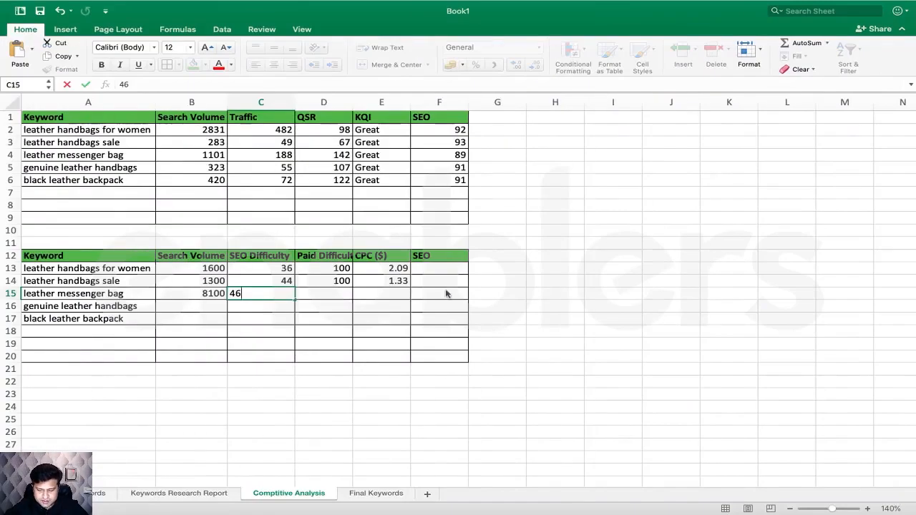
click(342, 295)
text(100)
key(super+Tab)
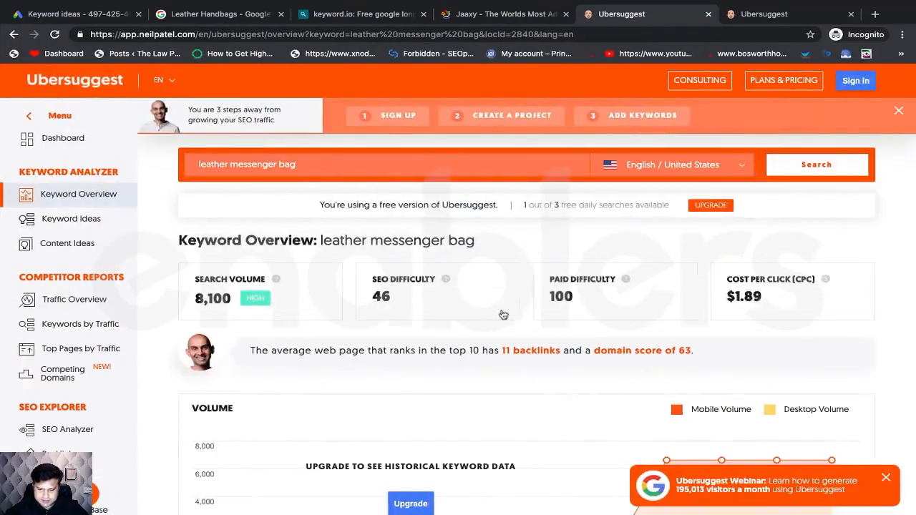
key(super+Tab)
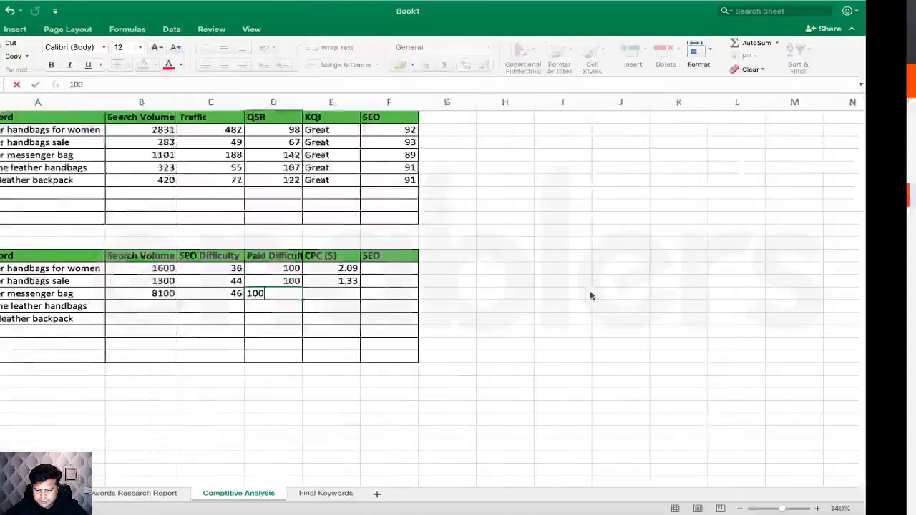
click(388, 295)
text(1.8)
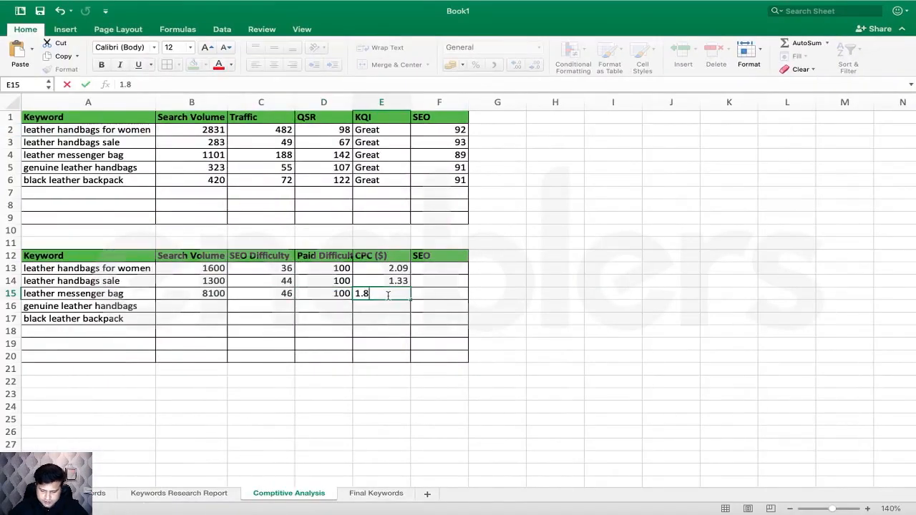
text(9)
click(424, 332)
click(136, 307)
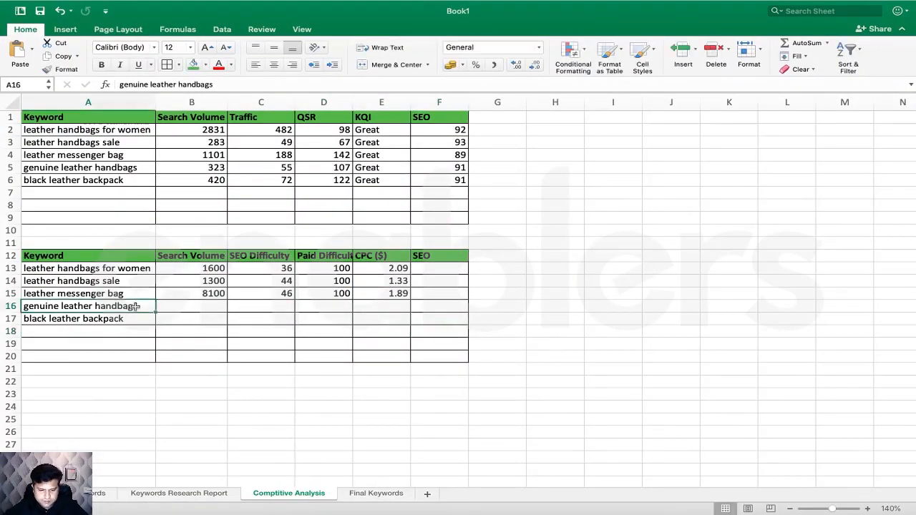
key(super+Tab)
scroll(313, 346, up, 1)
- Search Ubersuggest for 'genuine leather handbags'
click(310, 173)
key(super+a)
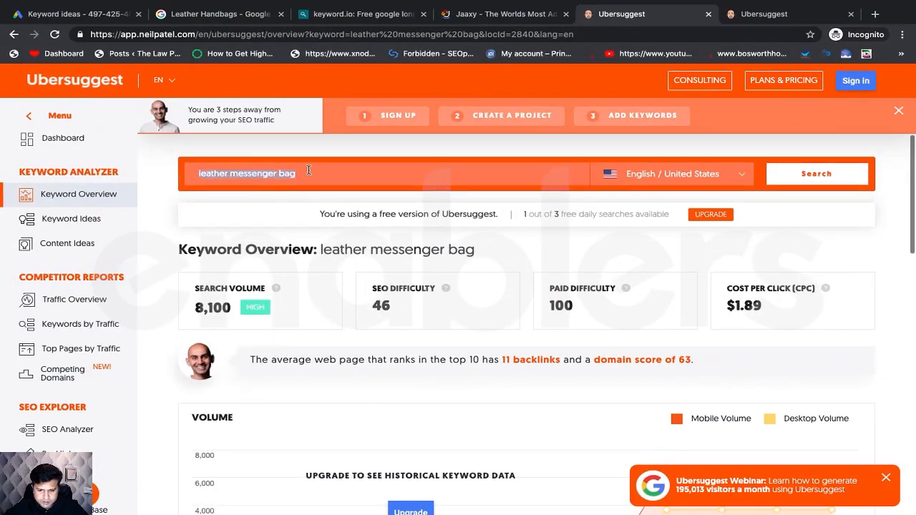
key(super+v)
key(Return)
key(super+Tab)
- Enter search volume 1600 and SEO difficulty 44 in B16:C16
click(185, 305)
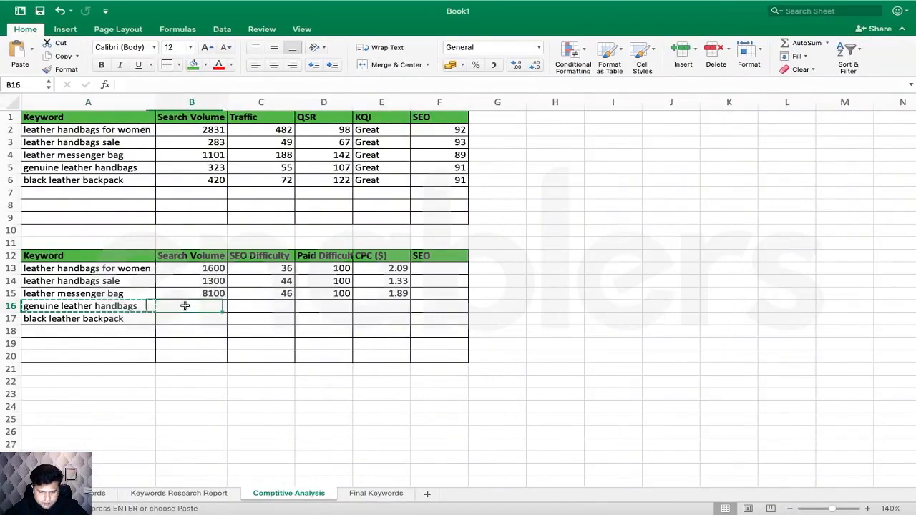
text(1600)
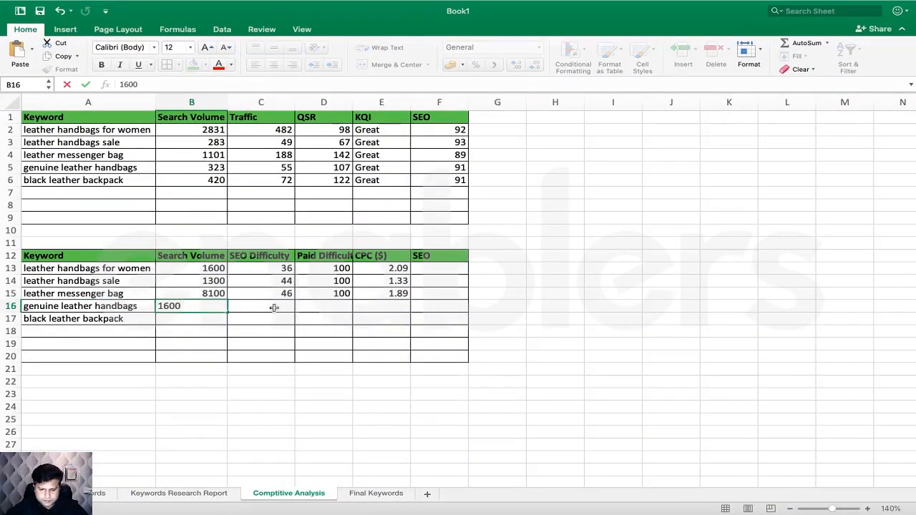
key(Tab)
key(super+Tab)
key(super+Tab)
text(44)
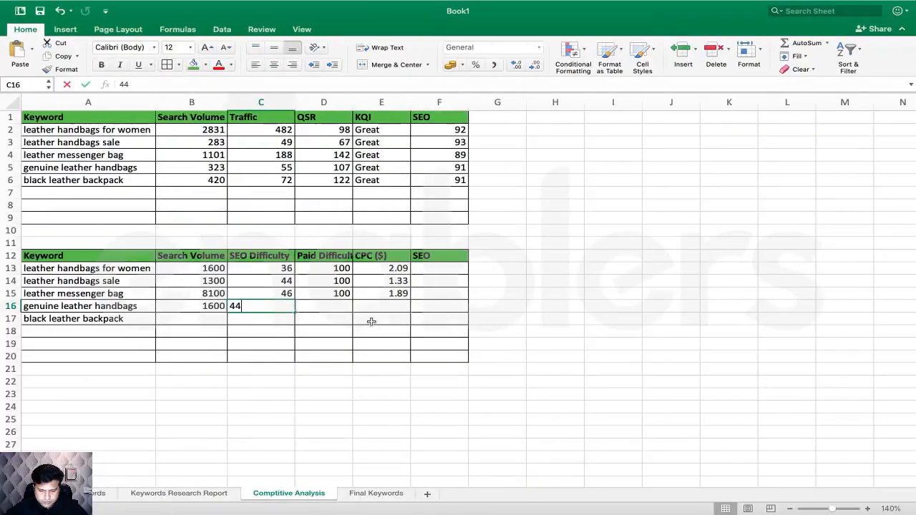
click(331, 307)
key(ctrl+Right)
key(ctrl+Left)
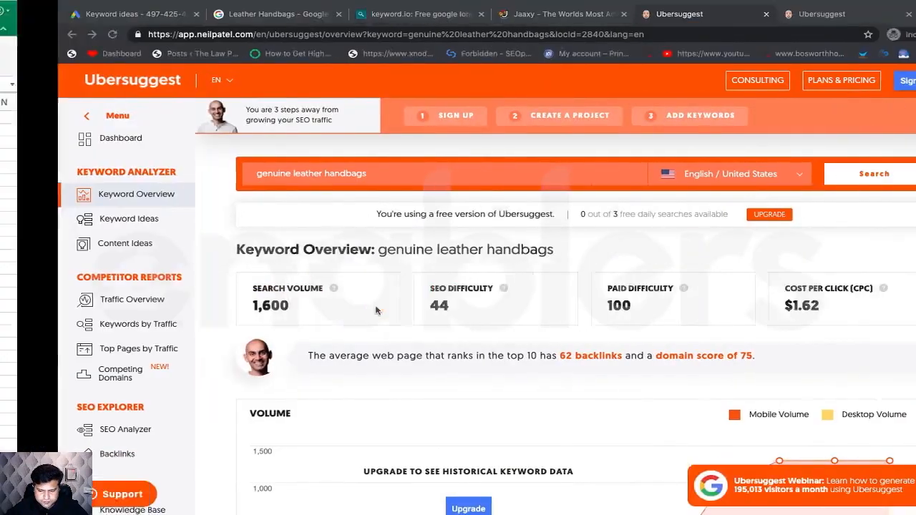
- Enter paid difficulty 100 and CPC 1.62 in D16:E16
text(100)
key(ctrl+Right)
key(ctrl+Left)
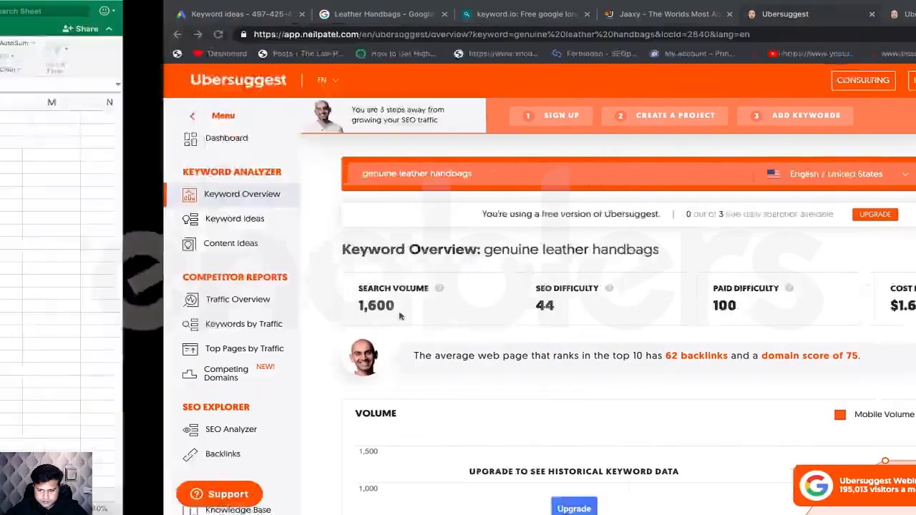
click(395, 305)
text(1.6)
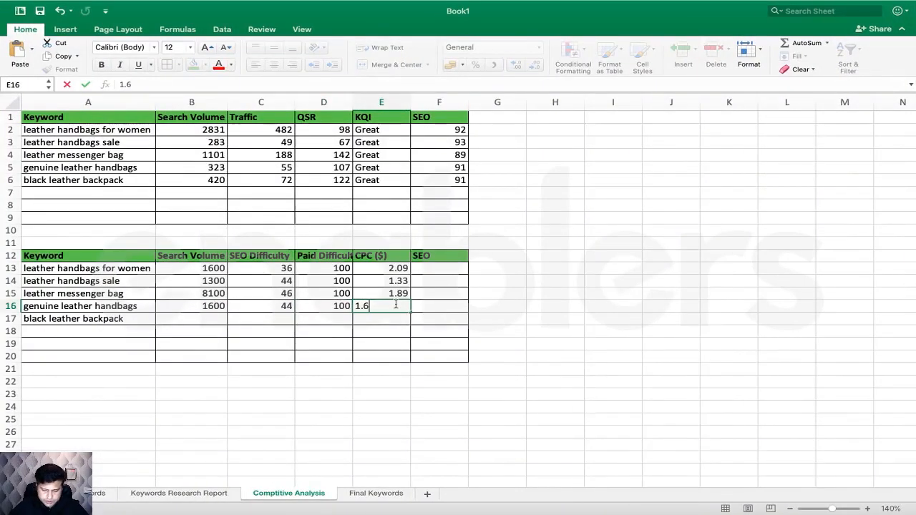
text(2)
key(ctrl+Right)
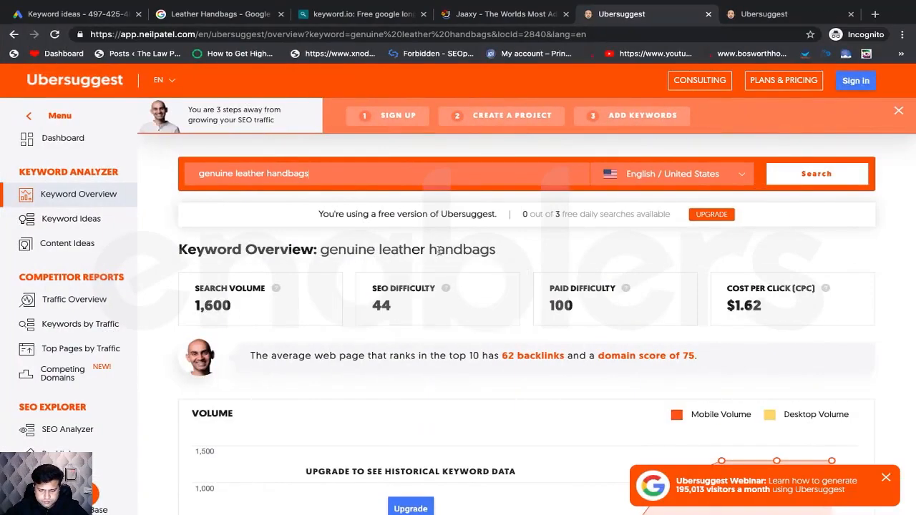
key(super+Tab)
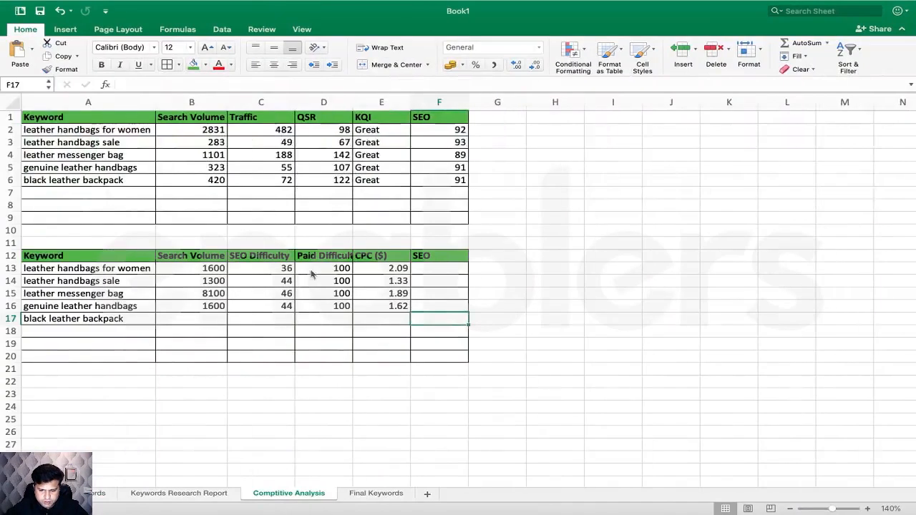
click(115, 320)
key(super+c)
key(ctrl+Right)
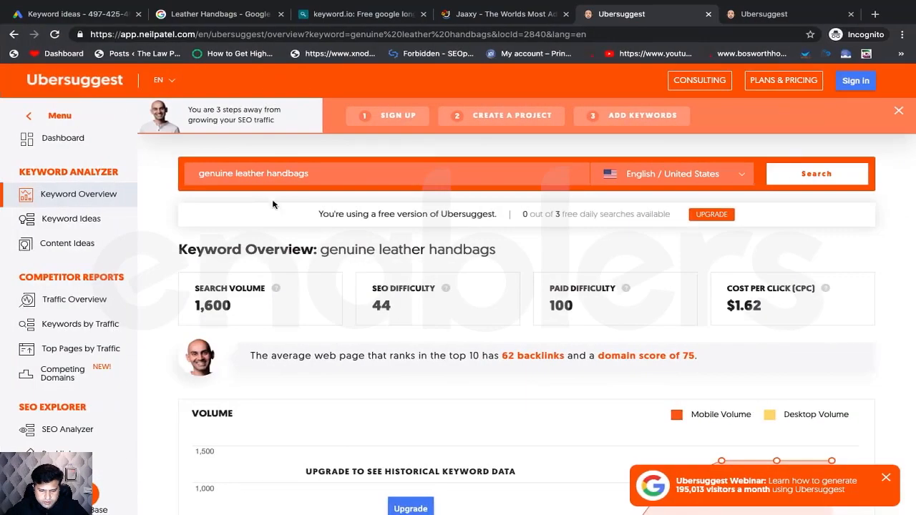
triple_click(258, 179)
key(super+v)
key(Return)
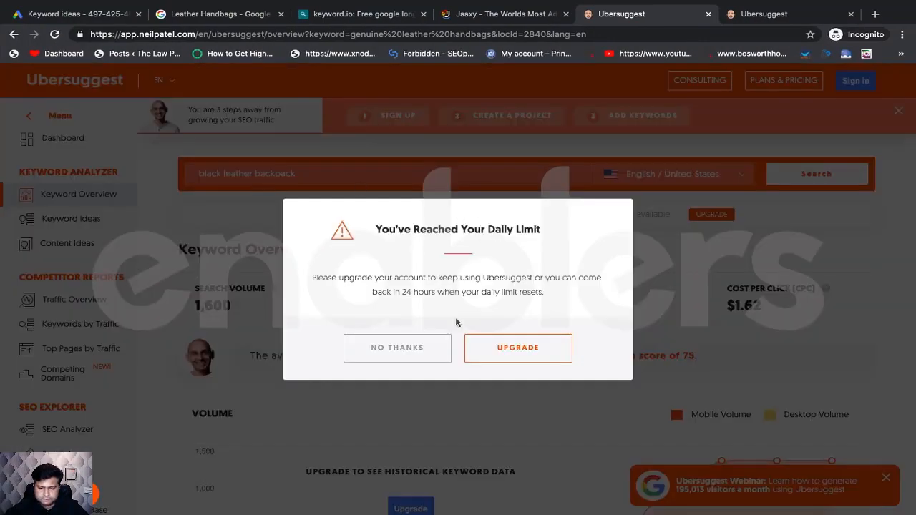
click(436, 356)
key(ctrl+Left)
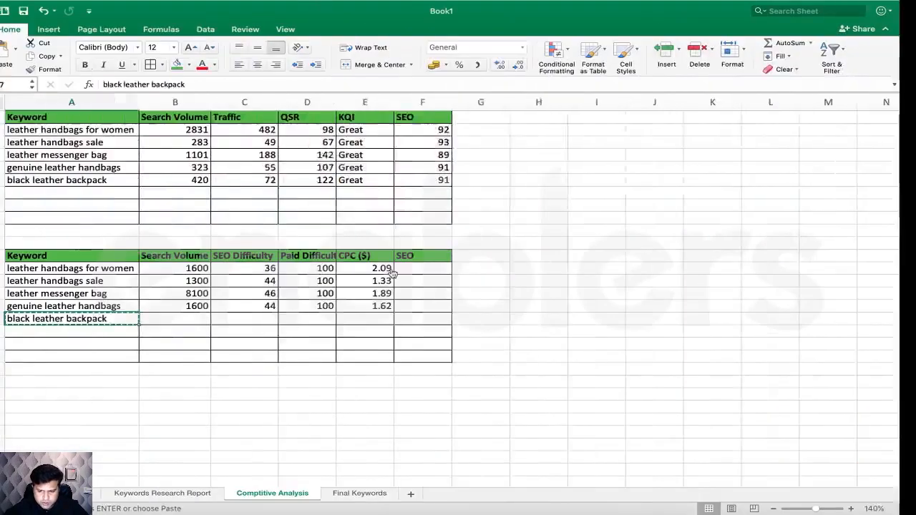
click(237, 333)
drag(206, 271, 379, 307)
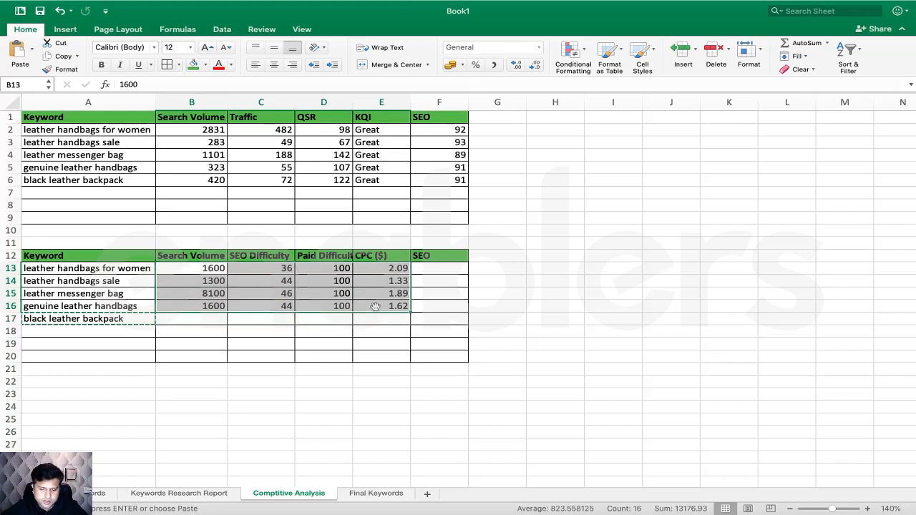
click(273, 270)
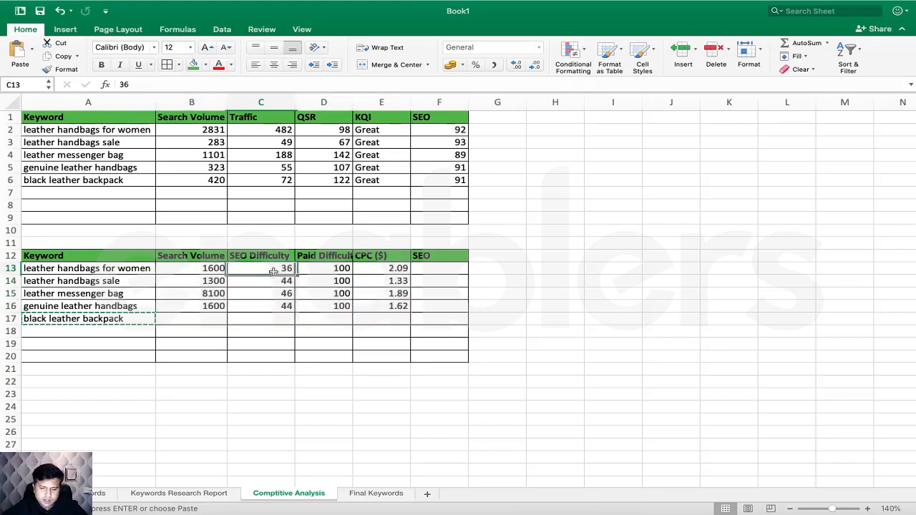
click(212, 269)
click(261, 270)
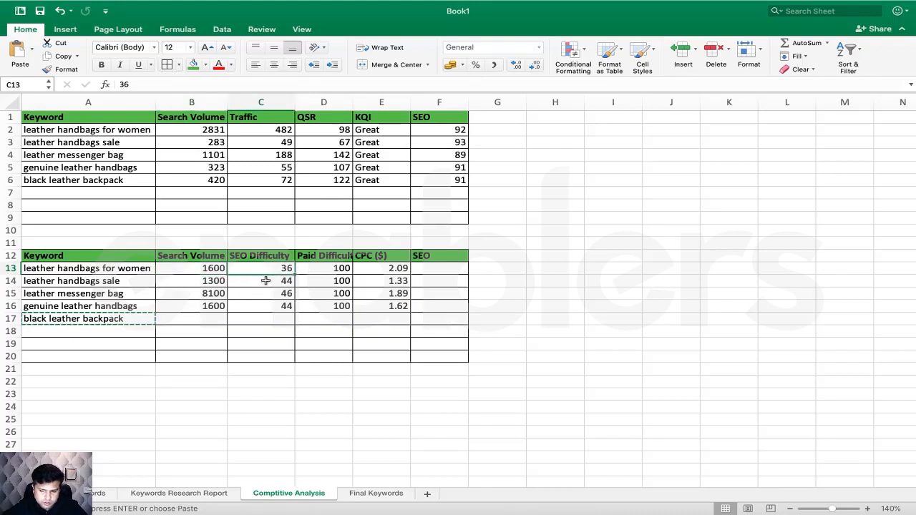
click(216, 280)
click(218, 293)
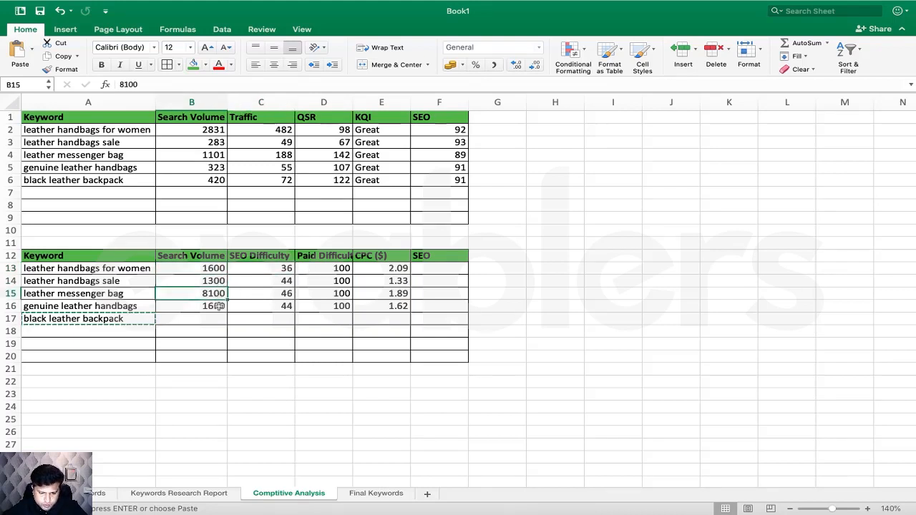
click(219, 306)
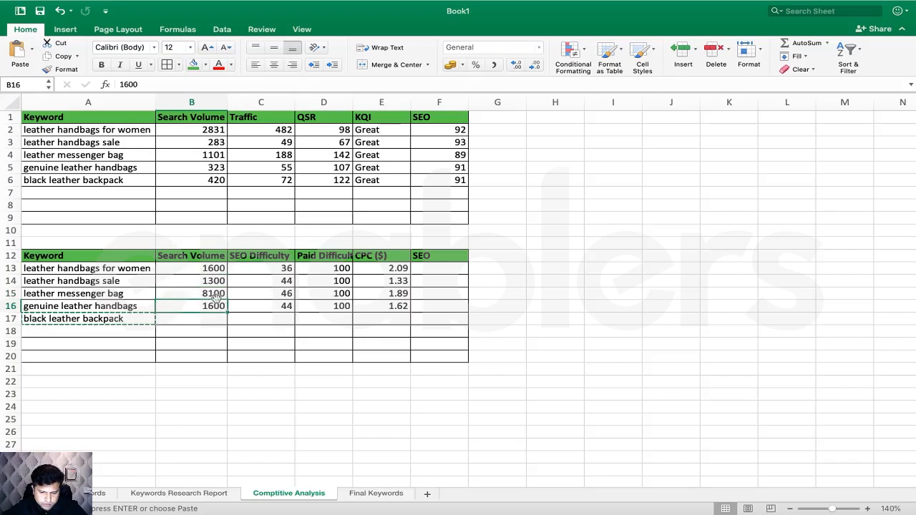
click(210, 293)
click(211, 269)
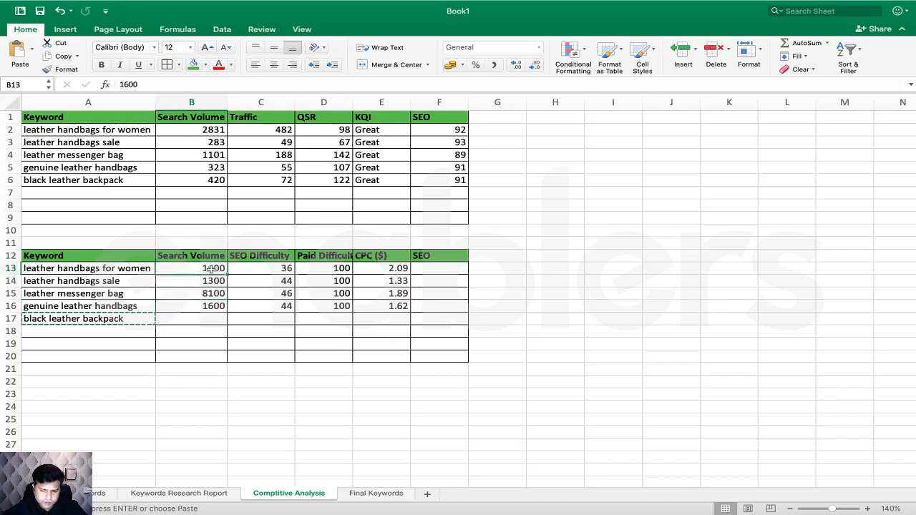
click(215, 281)
click(219, 307)
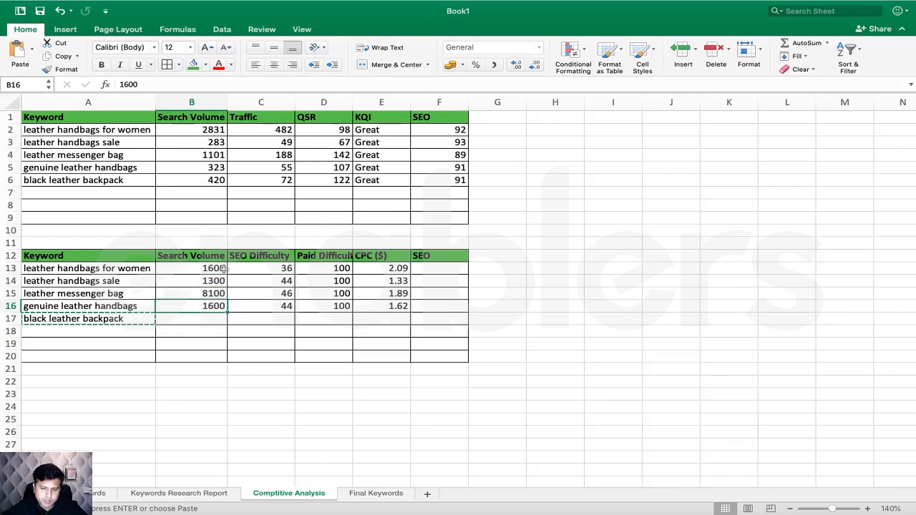
click(223, 272)
click(219, 307)
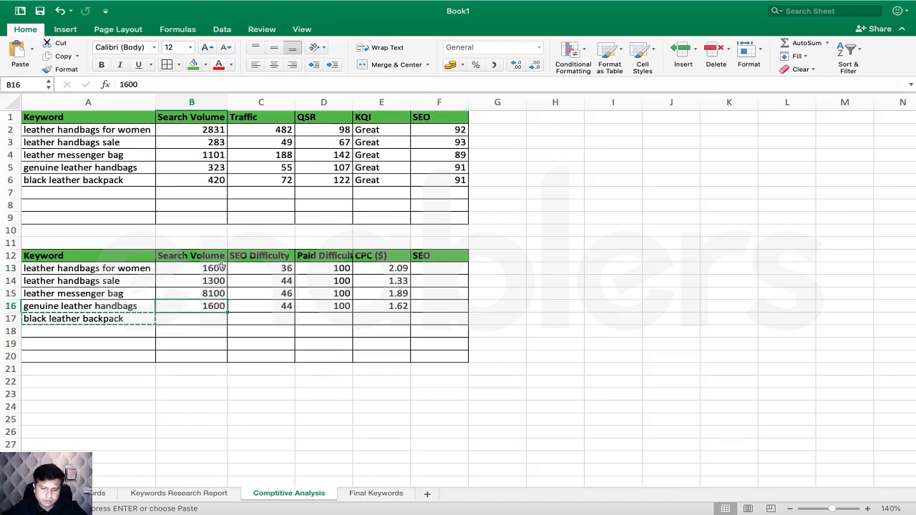
click(216, 281)
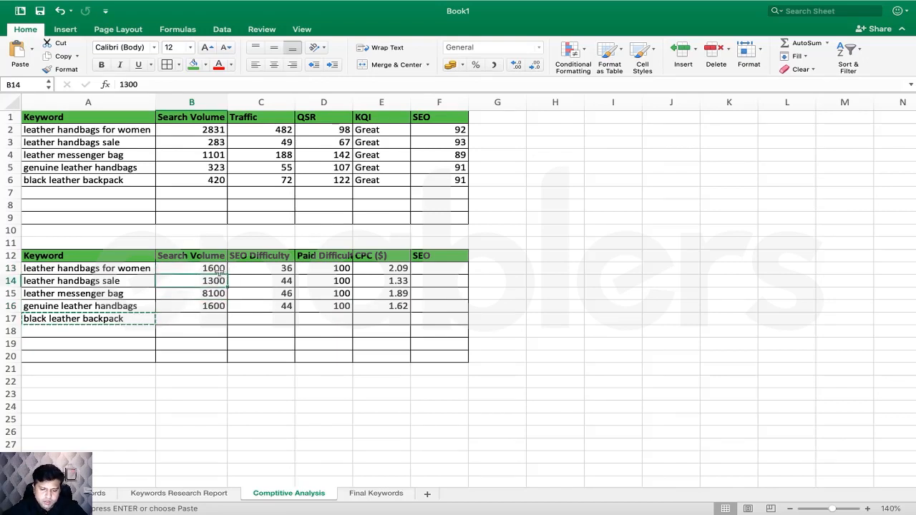
click(218, 271)
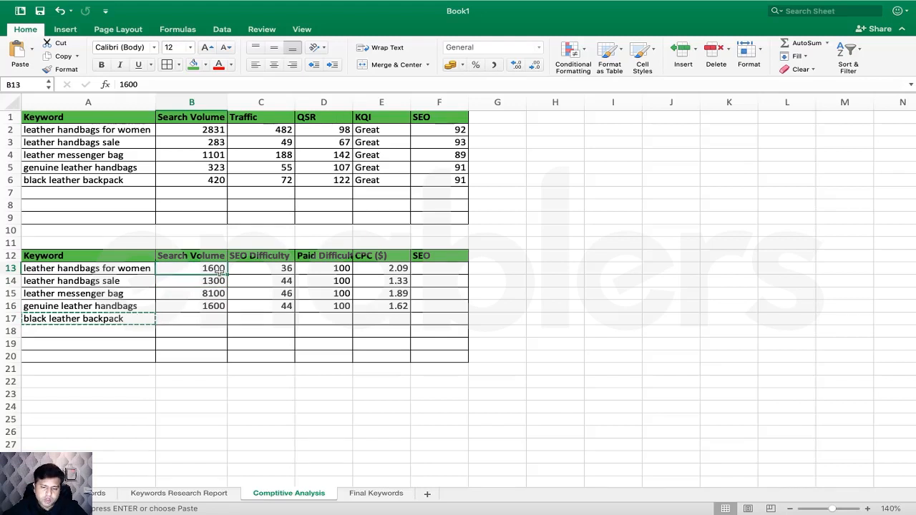
click(266, 268)
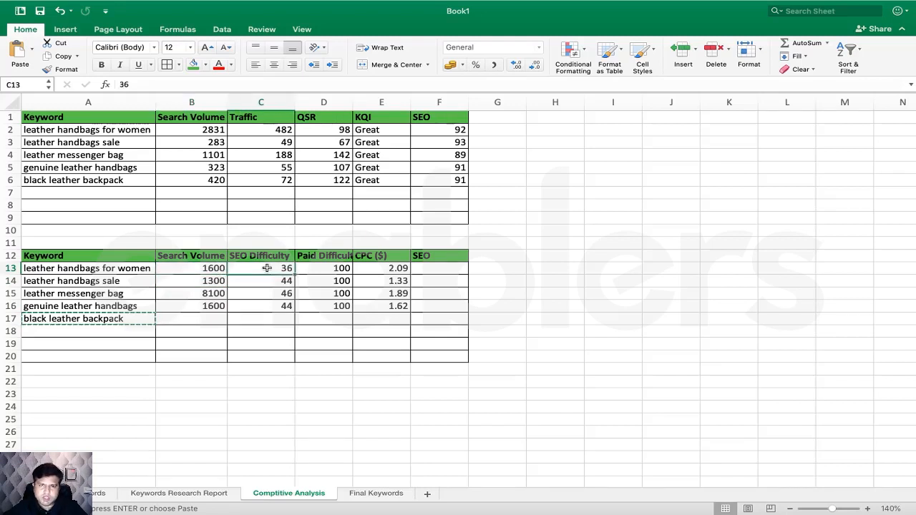
click(216, 308)
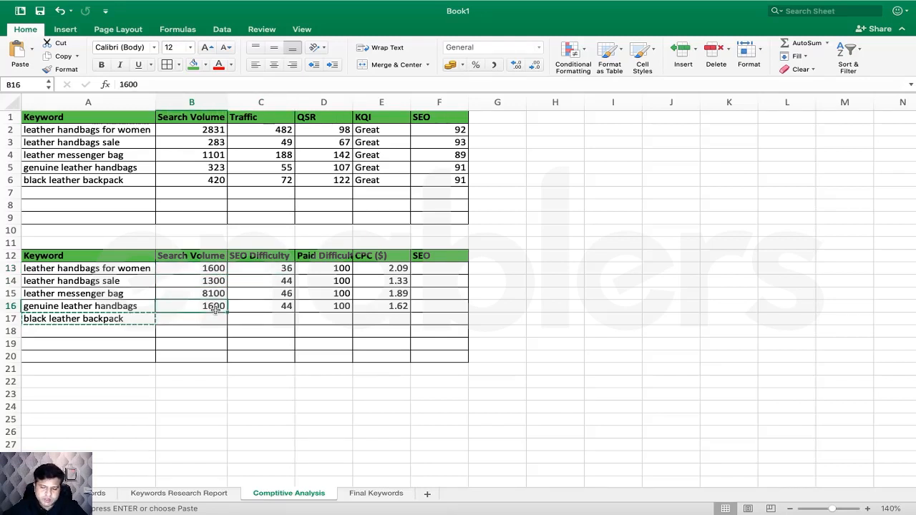
click(281, 308)
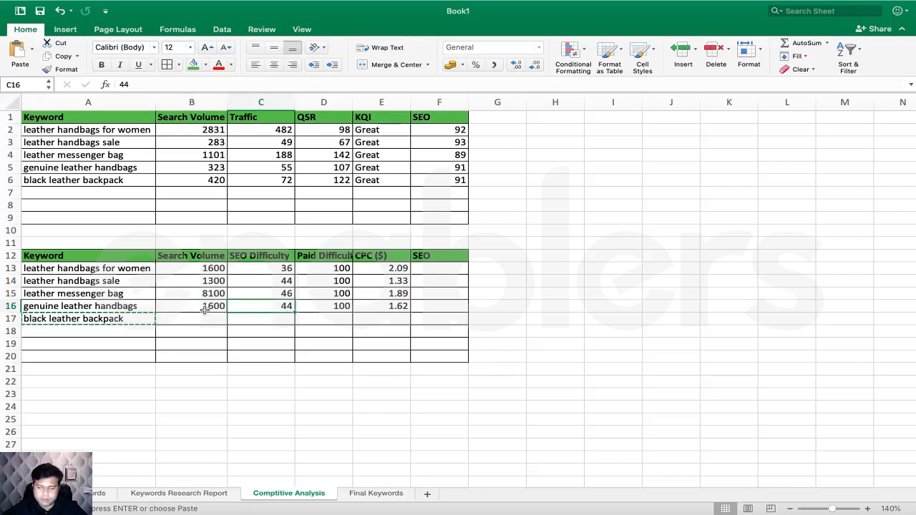
click(285, 269)
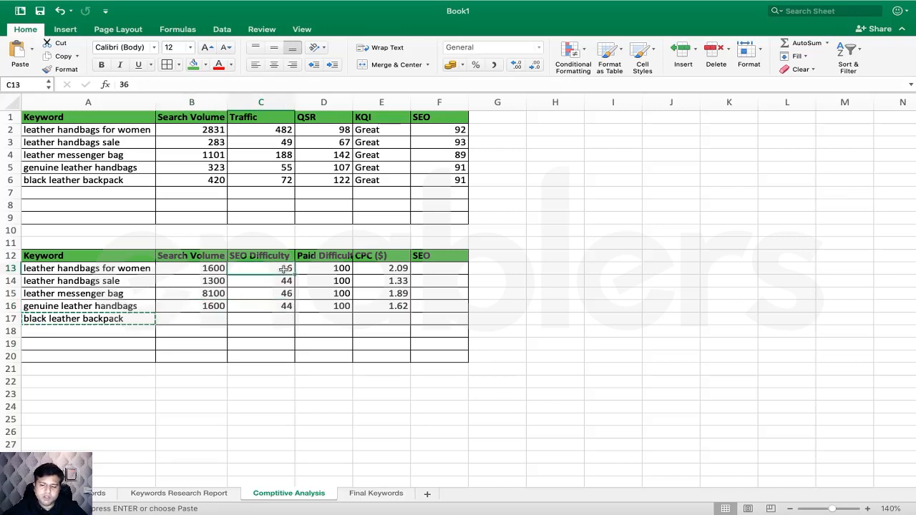
click(213, 284)
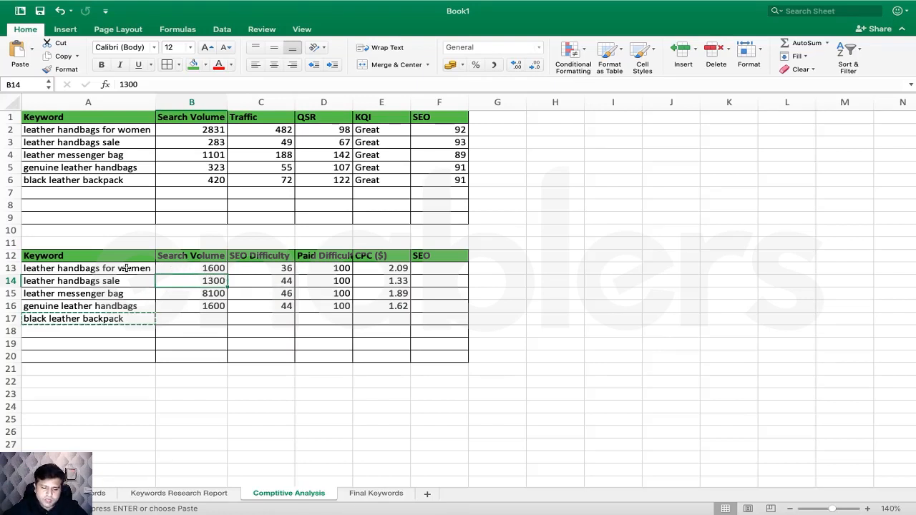
drag(126, 267, 429, 267)
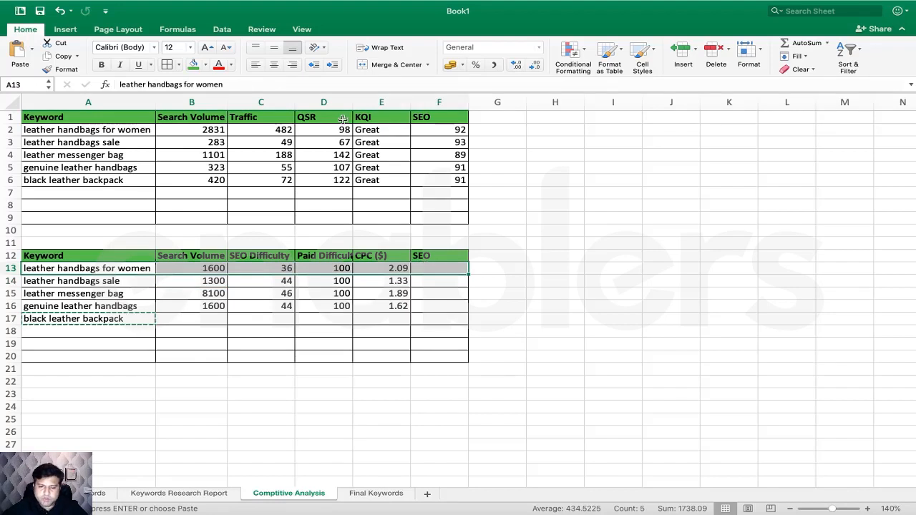
click(193, 68)
click(261, 307)
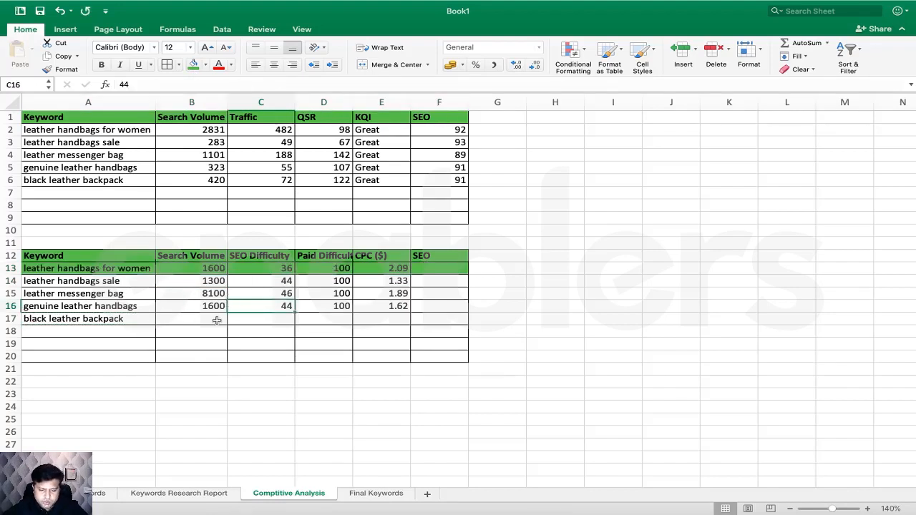
click(216, 306)
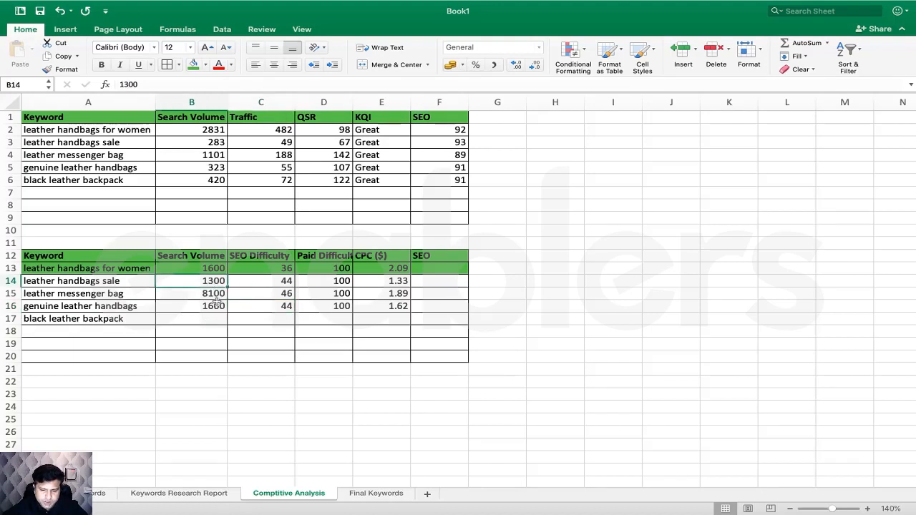
click(219, 284)
click(221, 306)
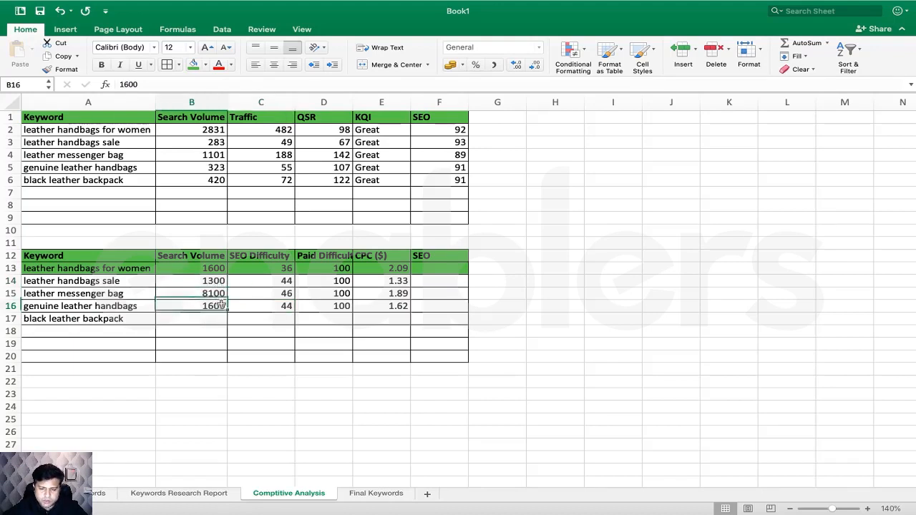
click(289, 282)
click(291, 314)
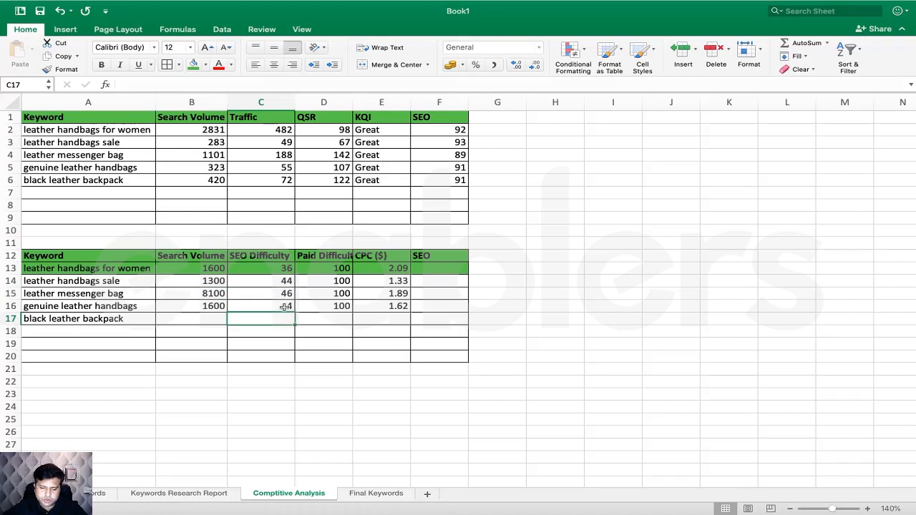
click(285, 307)
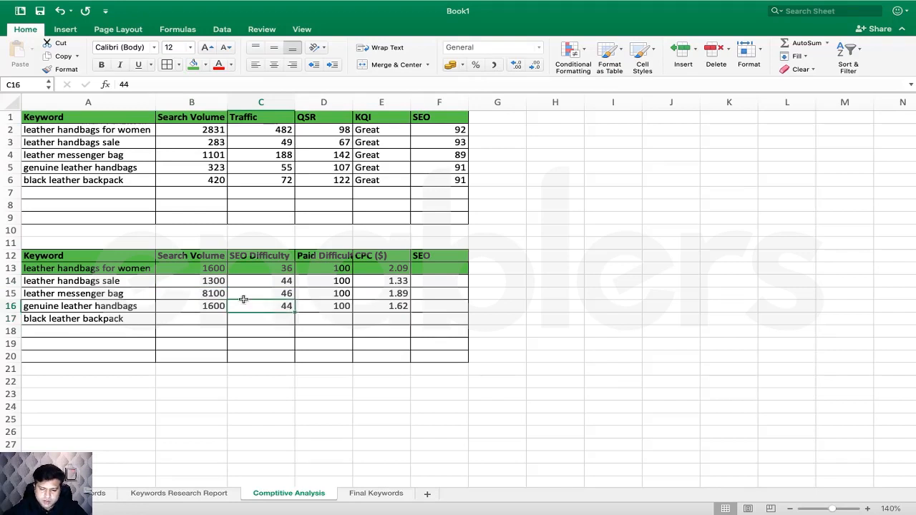
click(217, 282)
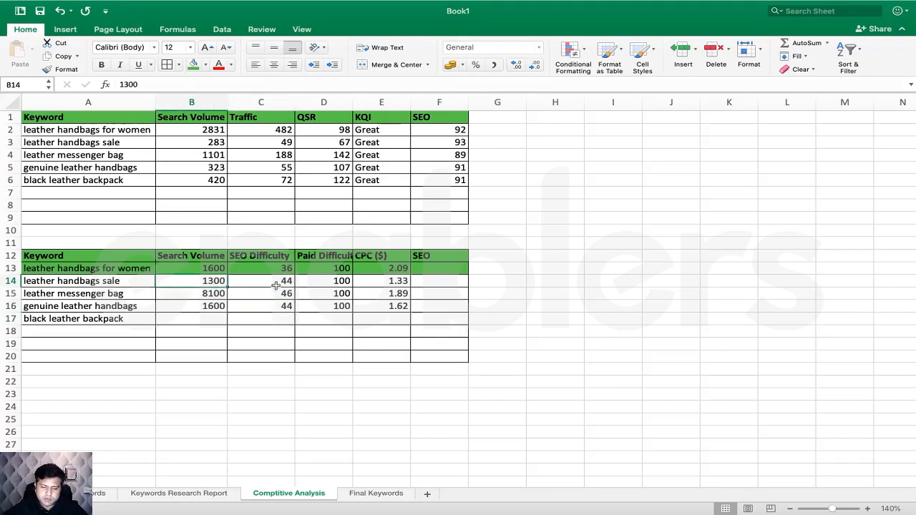
click(275, 285)
click(216, 309)
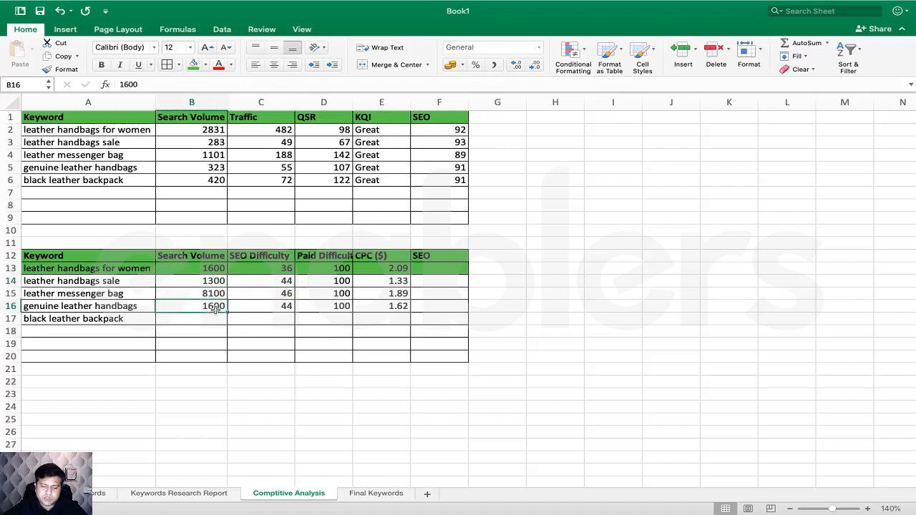
click(258, 309)
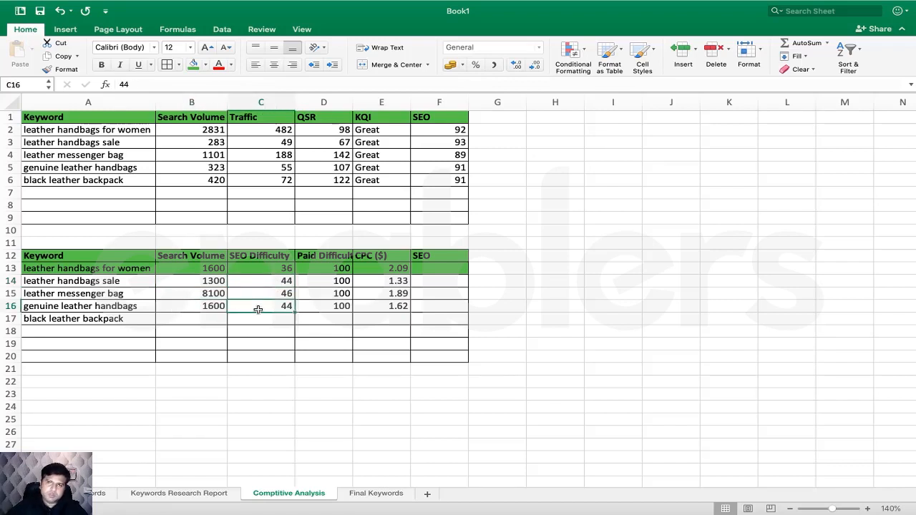
click(276, 270)
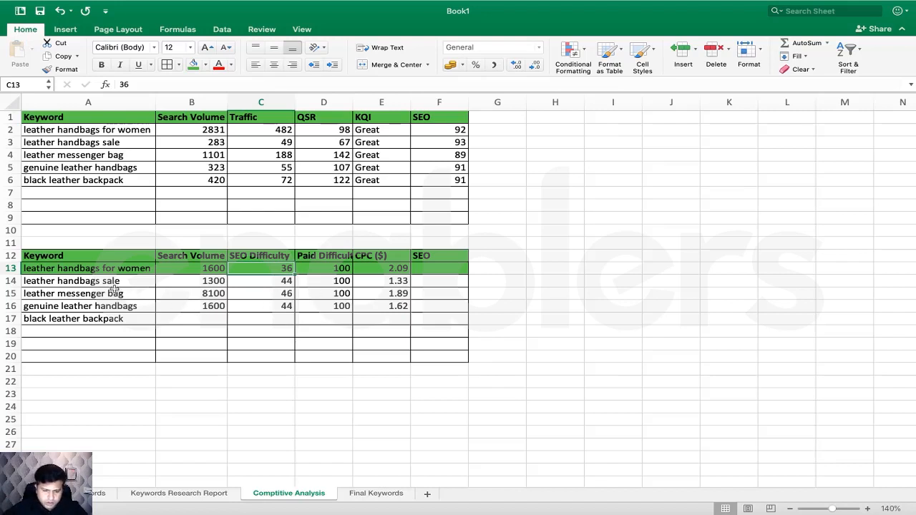
- Fill the genuine leather handbags row green and compare the sale and messenger bag figures
drag(122, 308, 428, 308)
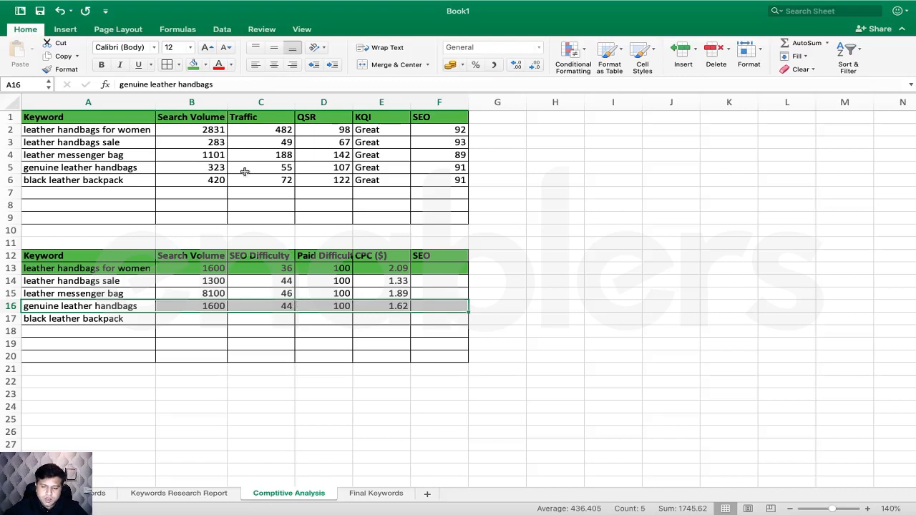
click(194, 64)
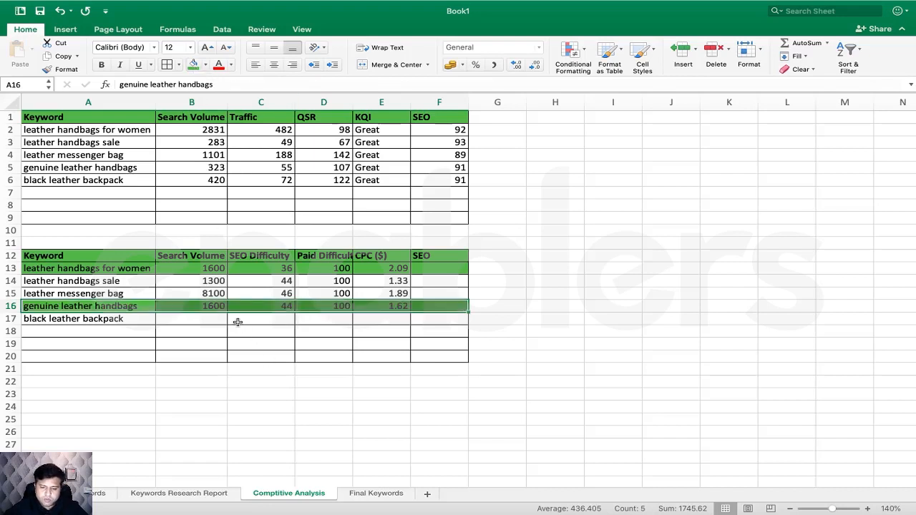
drag(119, 294, 422, 293)
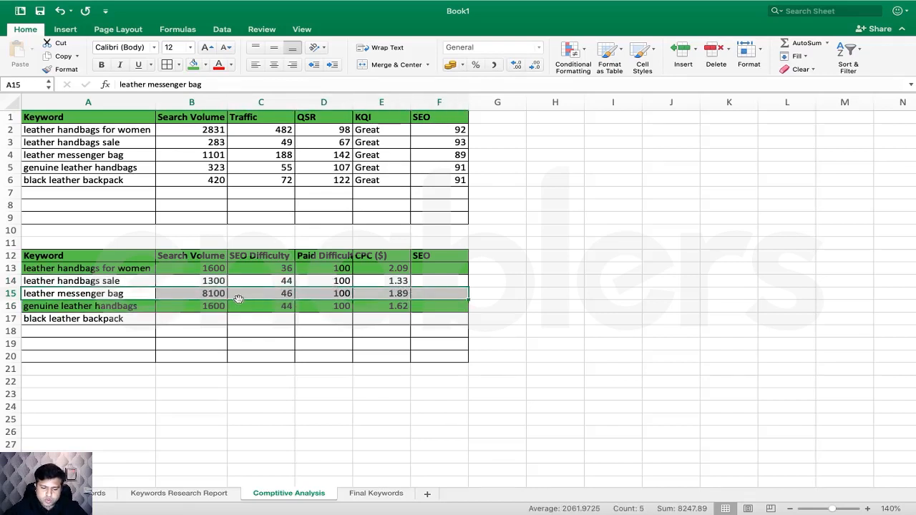
drag(212, 280, 434, 295)
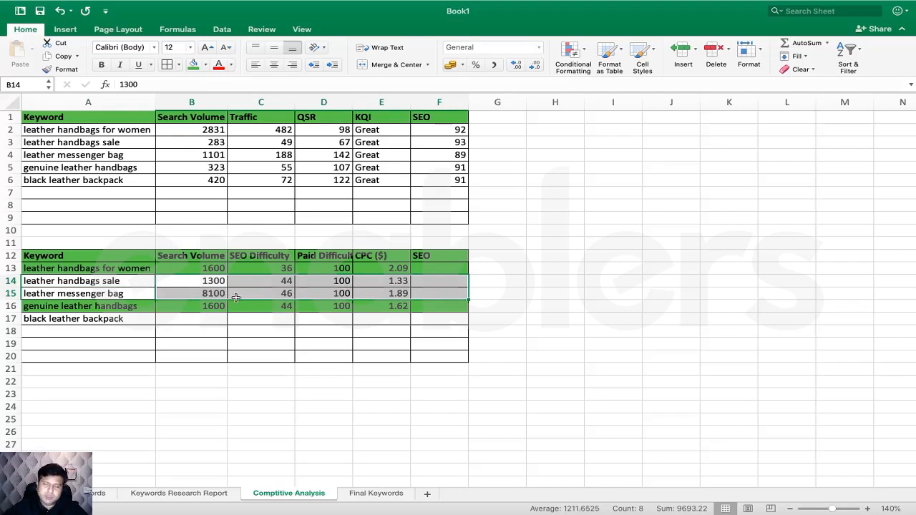
click(218, 294)
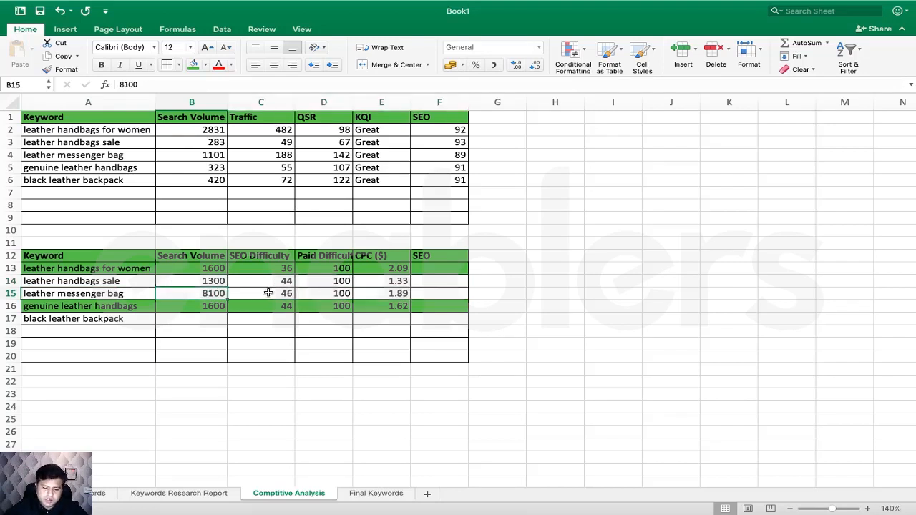
click(221, 283)
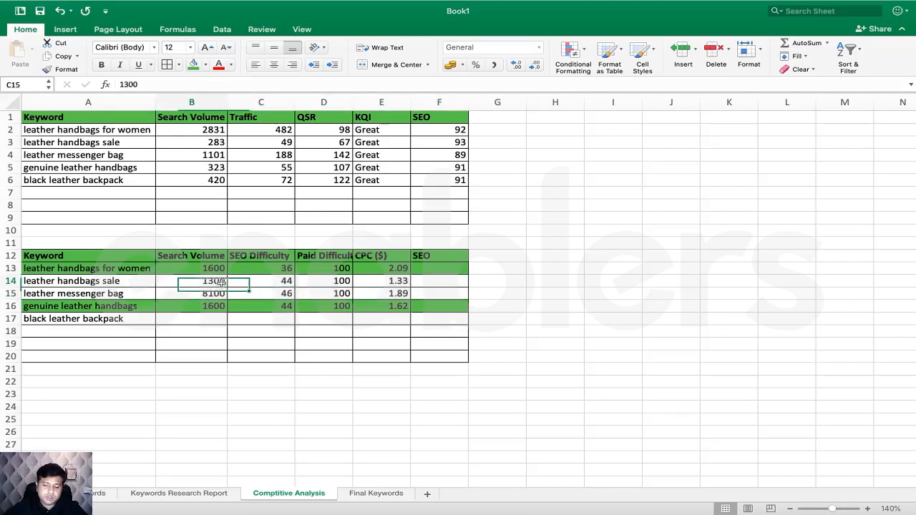
click(265, 282)
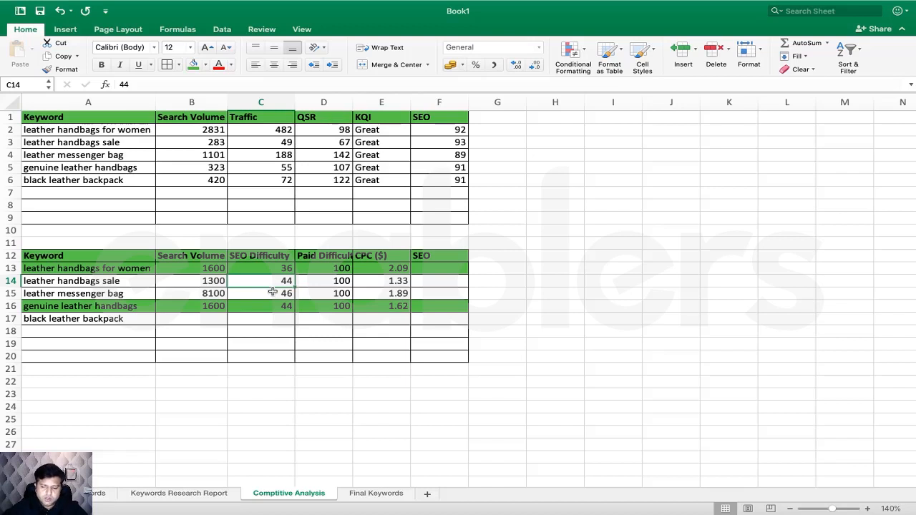
click(273, 292)
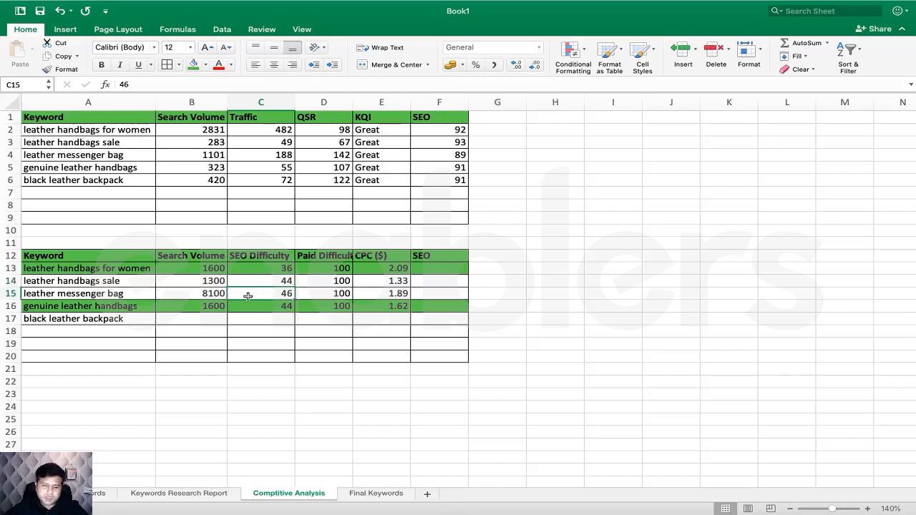
click(216, 282)
click(217, 293)
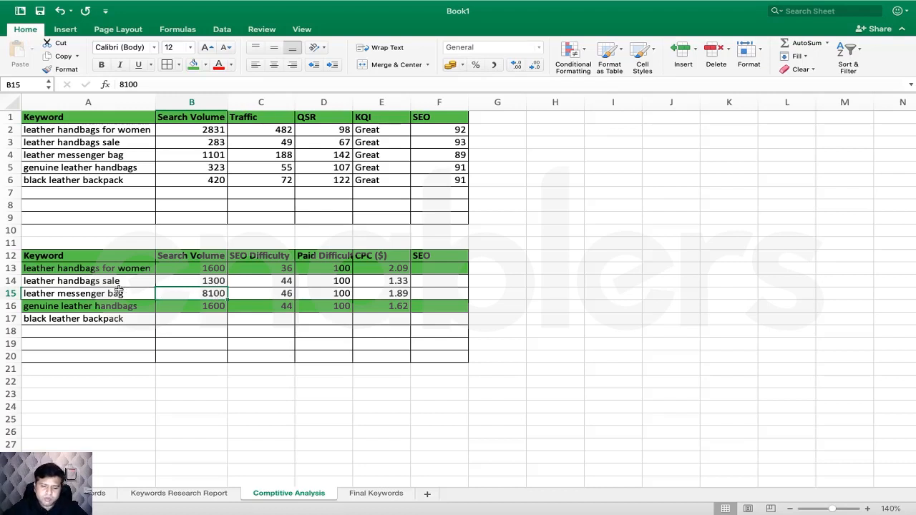
- Fill the leather messenger bag row A15:F15 green
click(118, 292)
drag(186, 293, 437, 292)
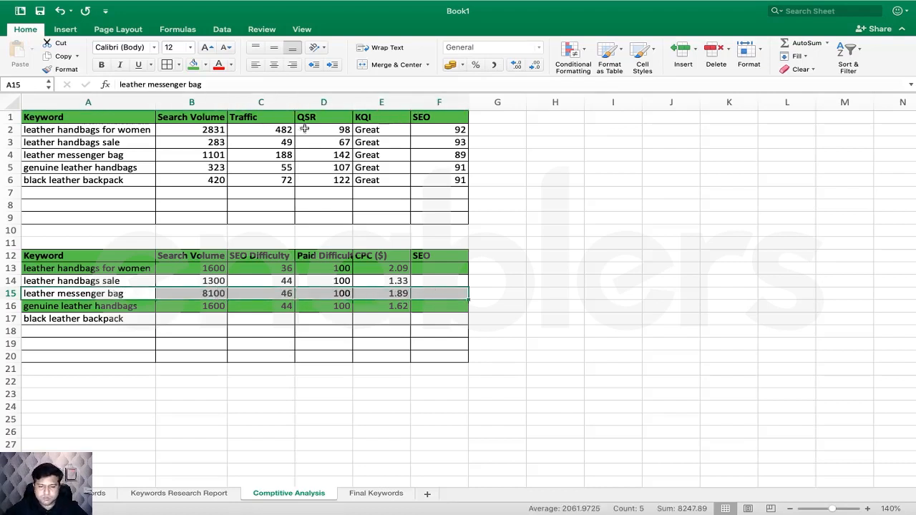
click(192, 65)
click(353, 326)
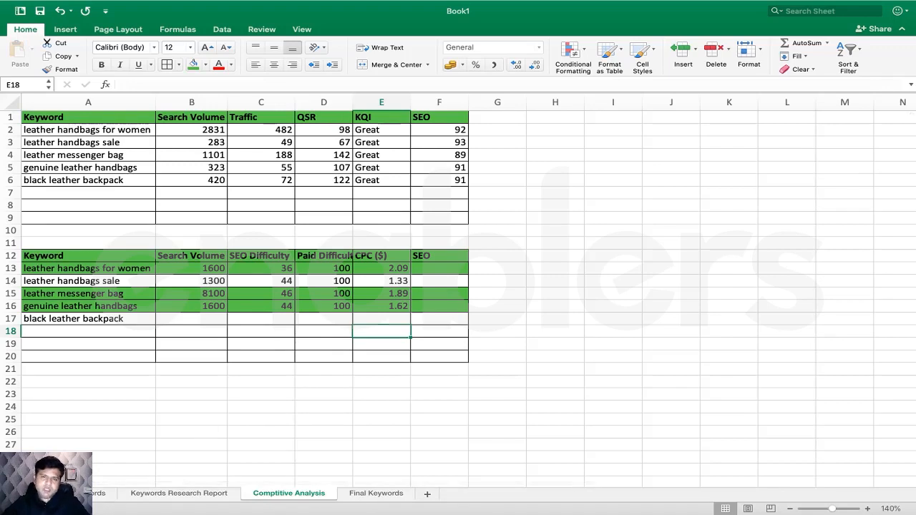
- Browse the Seed Keywords, Comptitive Analysis and Final Keywords sheets, ending on Keywords Research Report
click(79, 493)
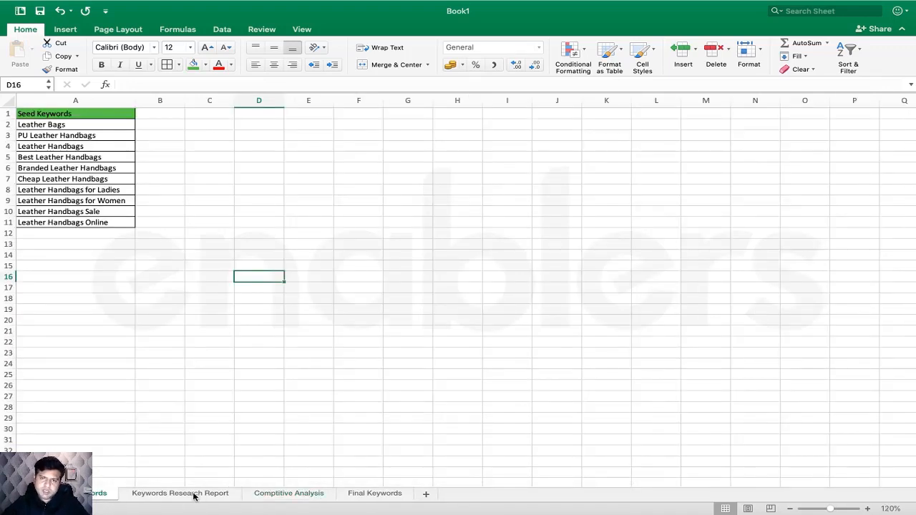
click(188, 493)
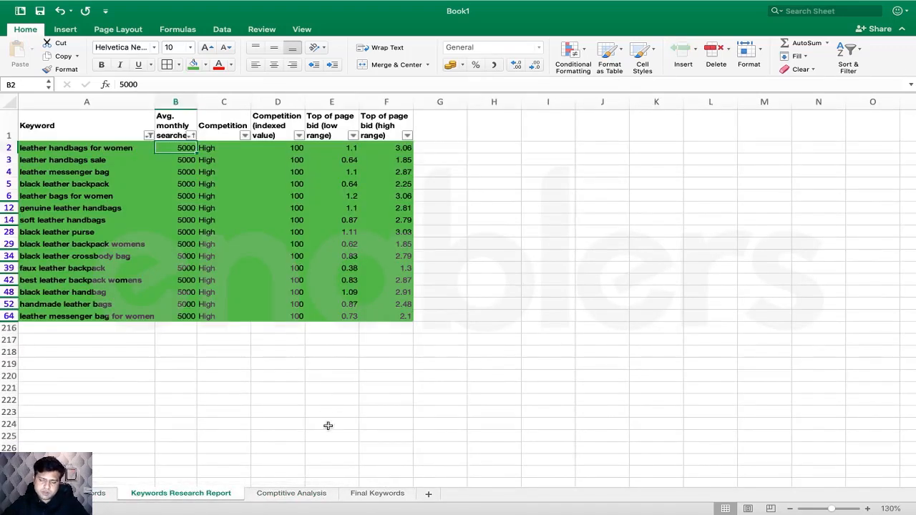
click(290, 493)
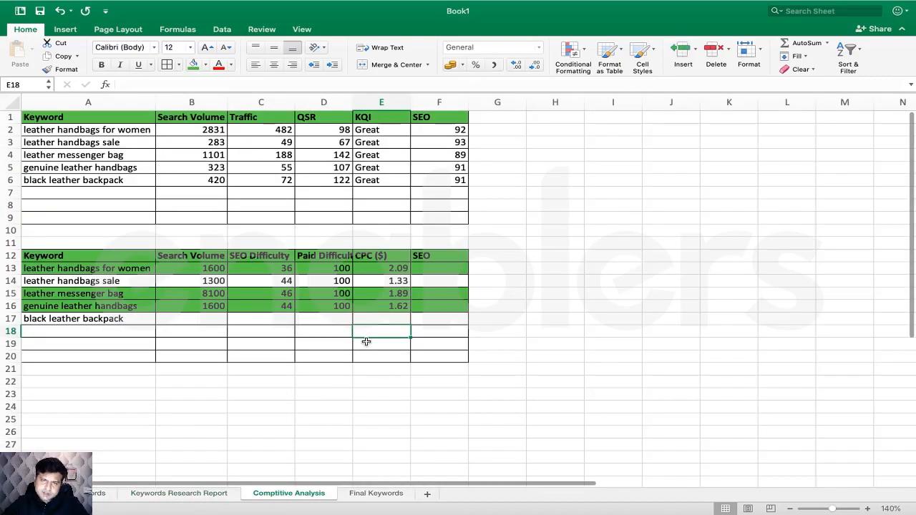
click(389, 494)
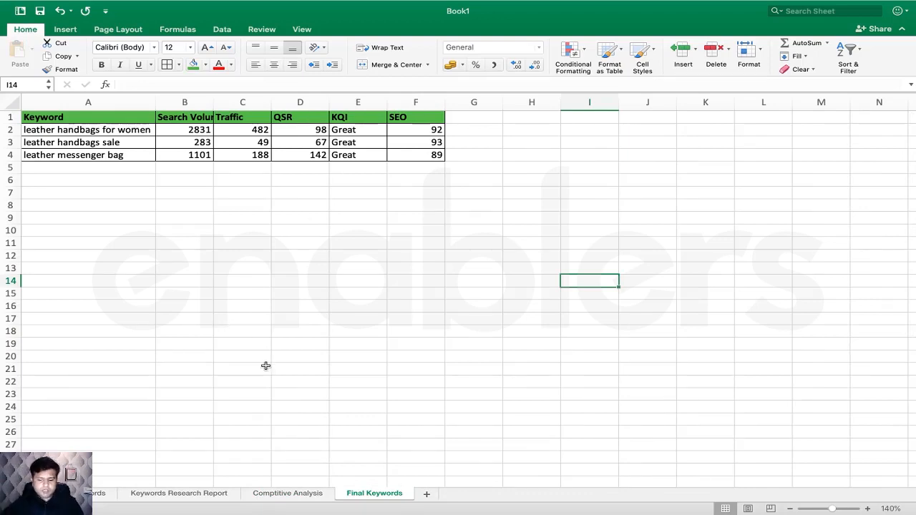
click(275, 494)
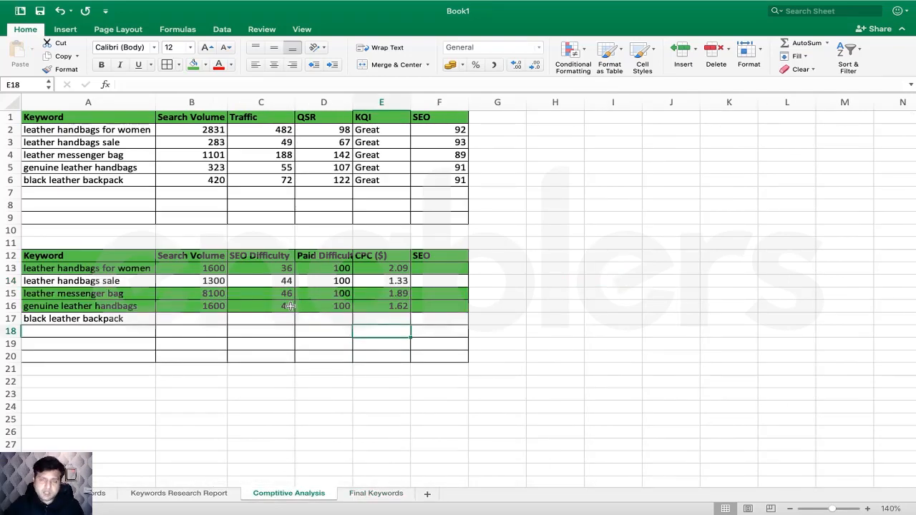
click(179, 494)
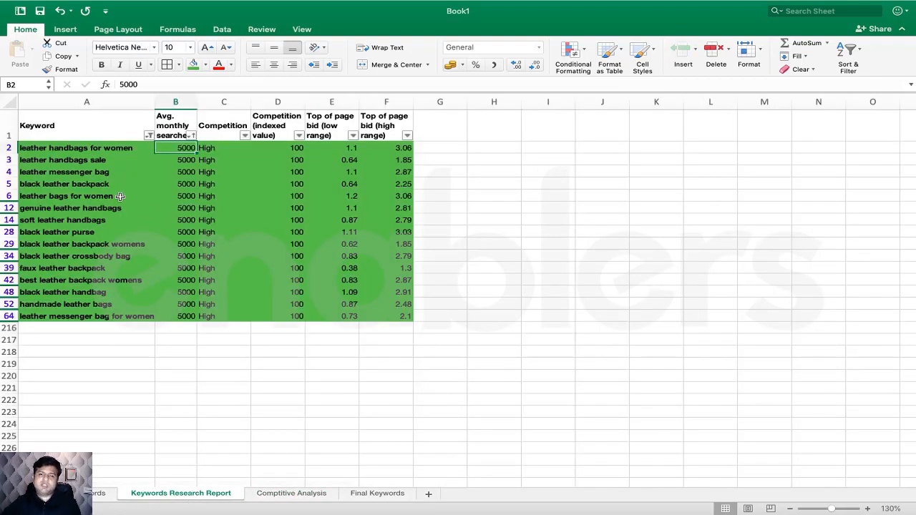